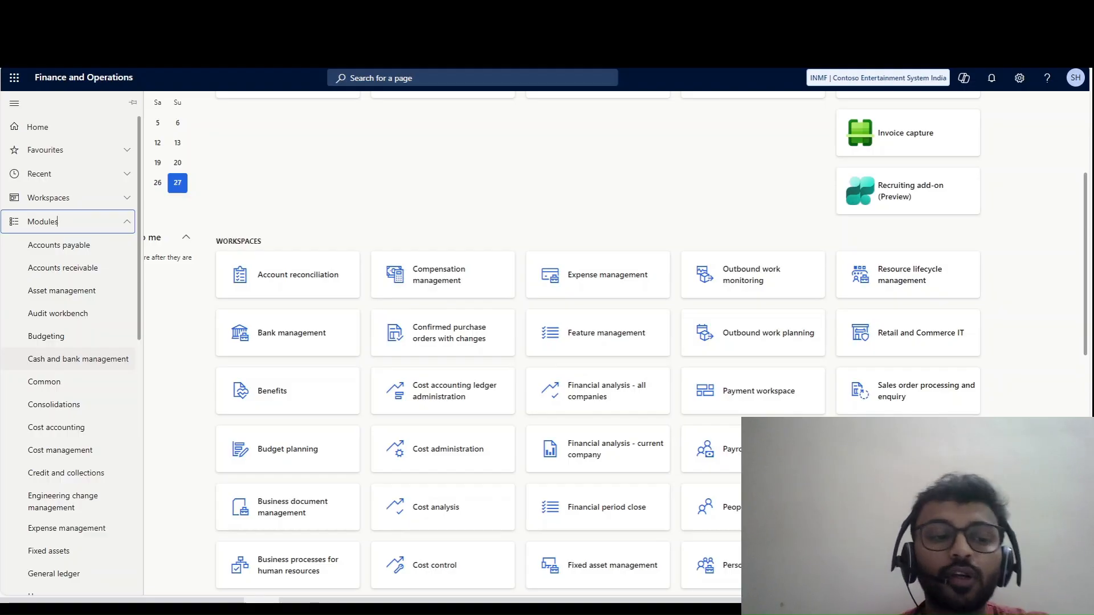
# - Show the General ledger module's pages, and switch to the Excel workbook
pyautogui.click(59, 574)
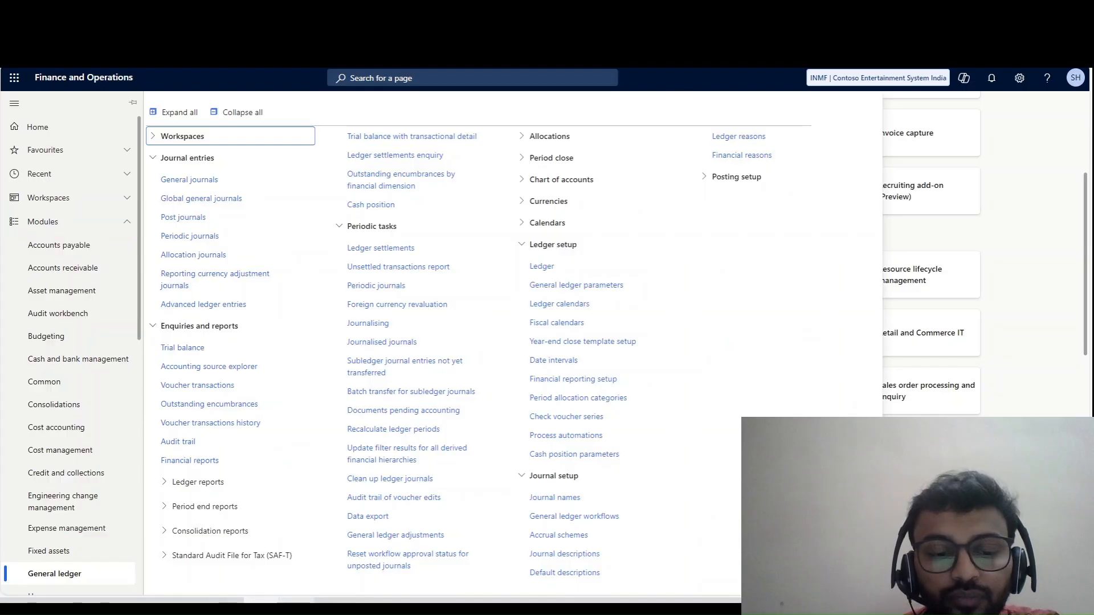
pyautogui.click(296, 607)
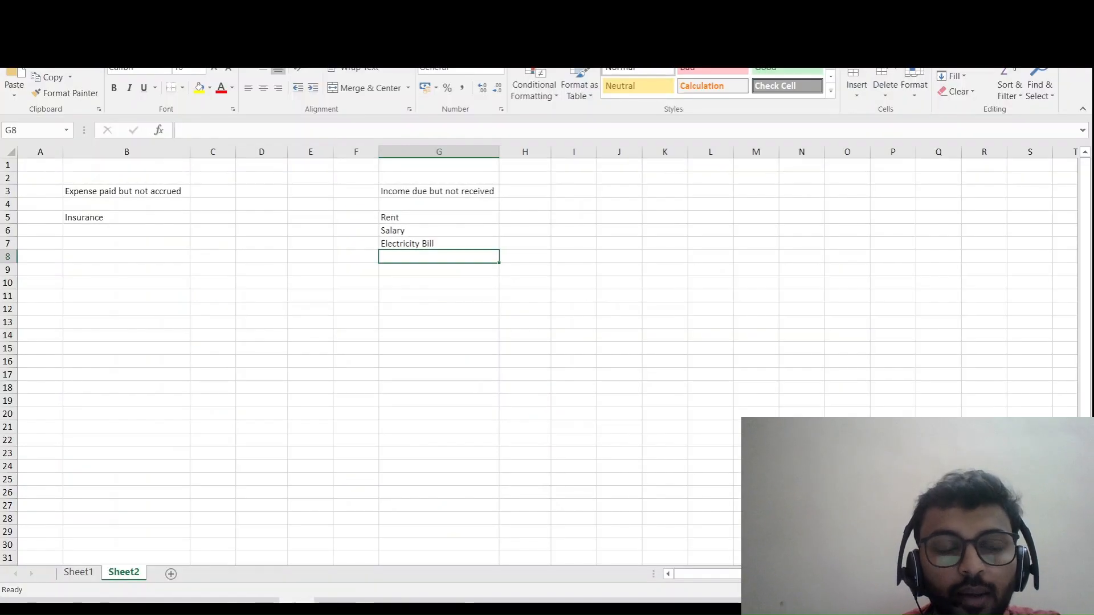
# - Enter Insurance in cell B13 and its duration, 12 Month, in cell C13 of Sheet2
pyautogui.click(127, 270)
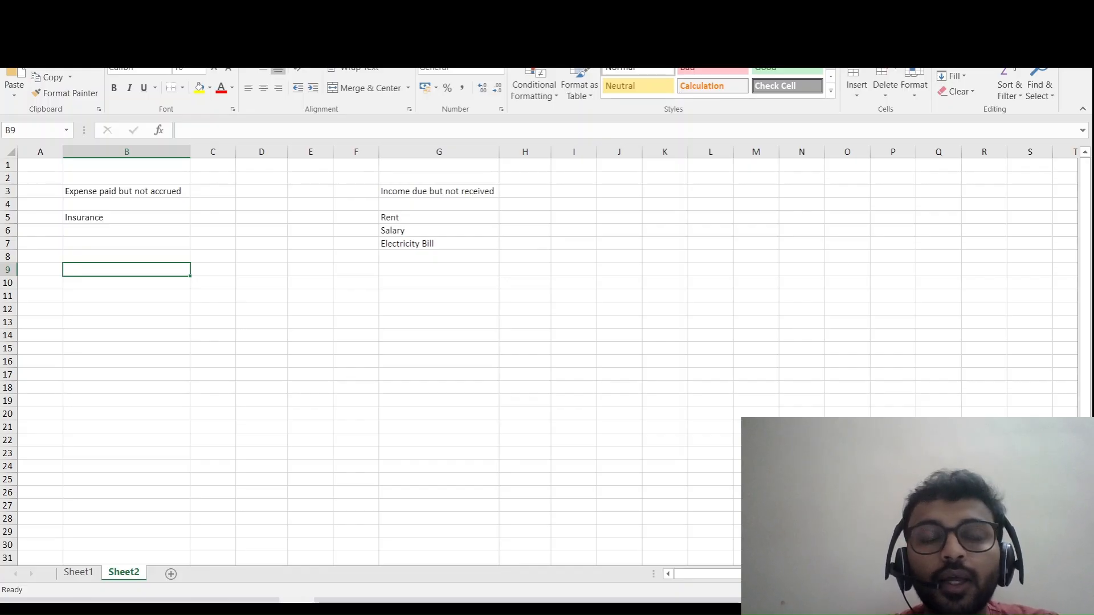
pyautogui.press('Down')
pyautogui.press('Down')
pyautogui.press('Down')
pyautogui.press('Down')
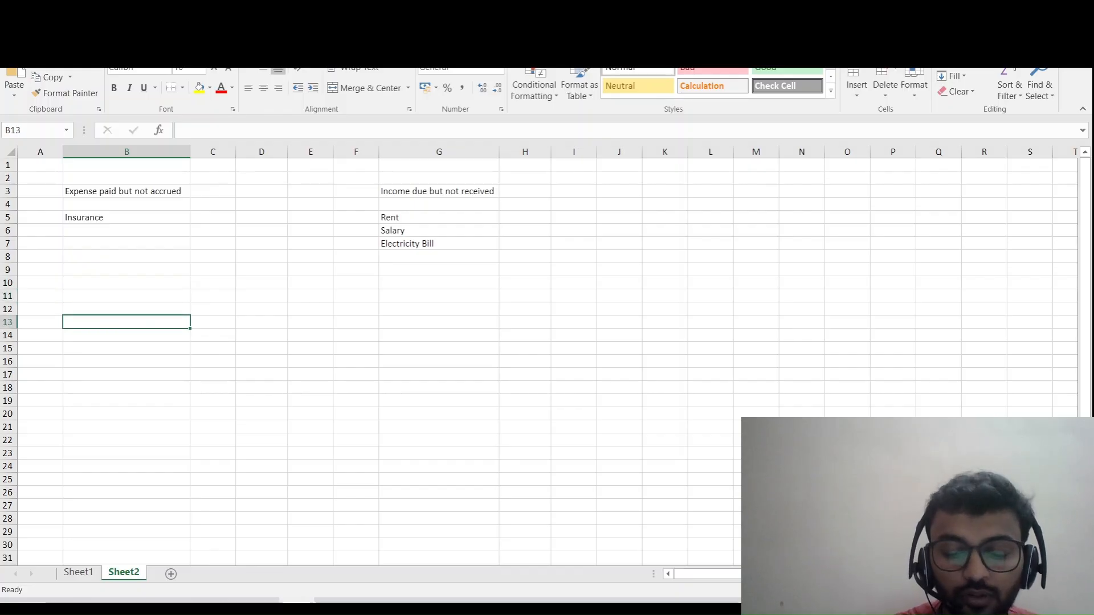
pyautogui.write('Ins')
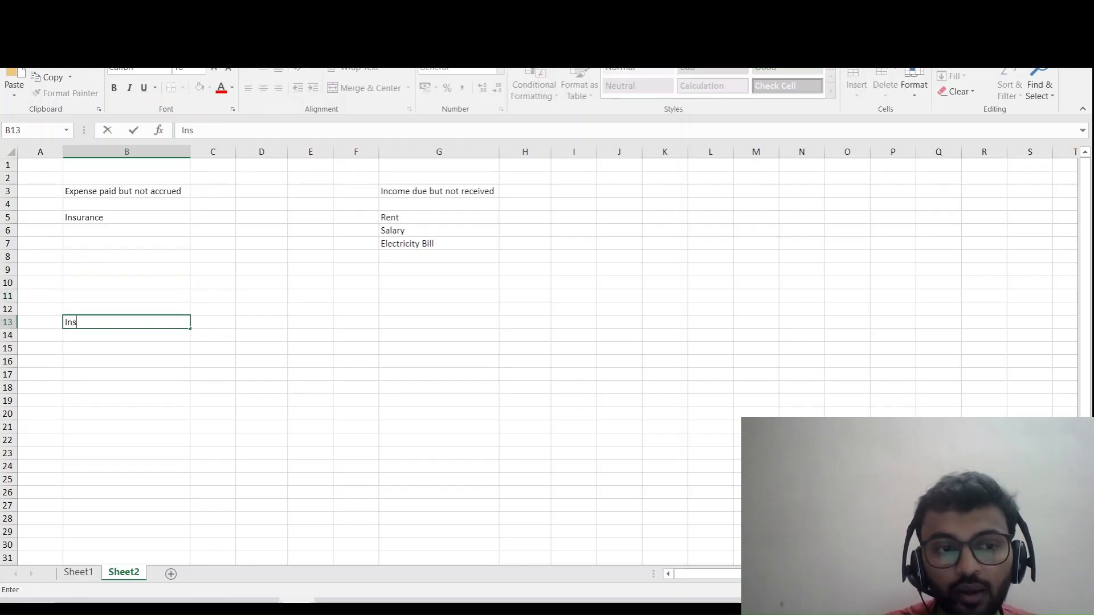
pyautogui.write('urance')
pyautogui.press('Tab')
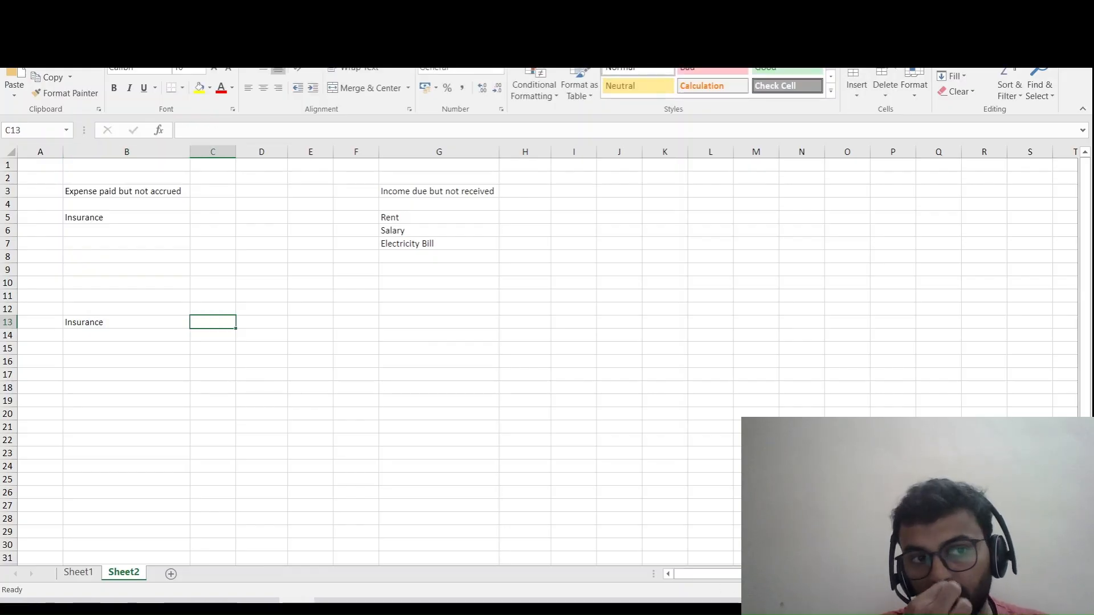
pyautogui.write('12 Mo')
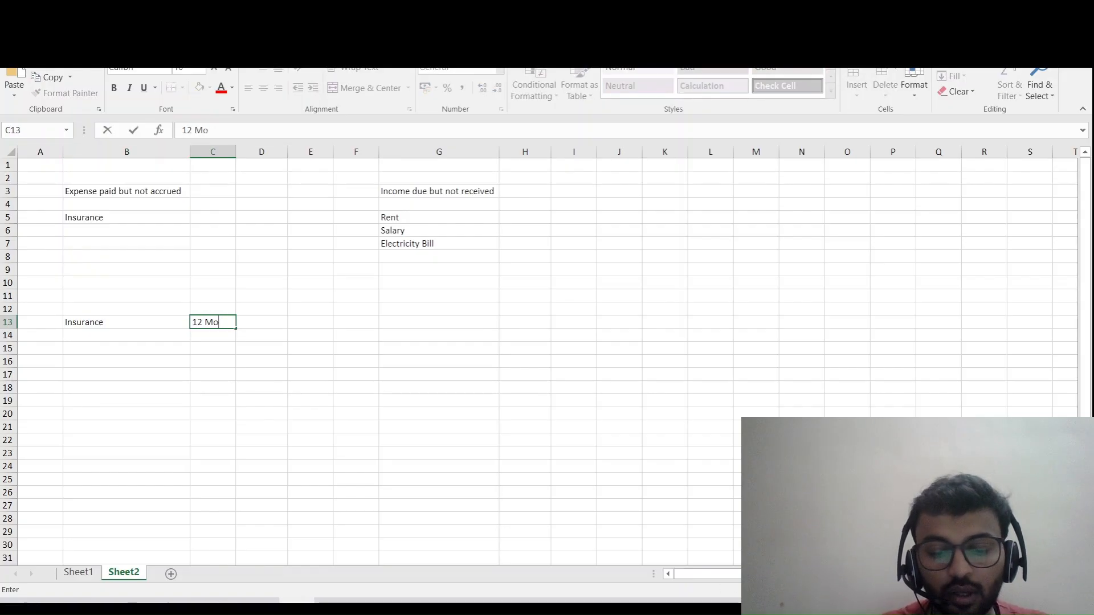
pyautogui.write("nth'")
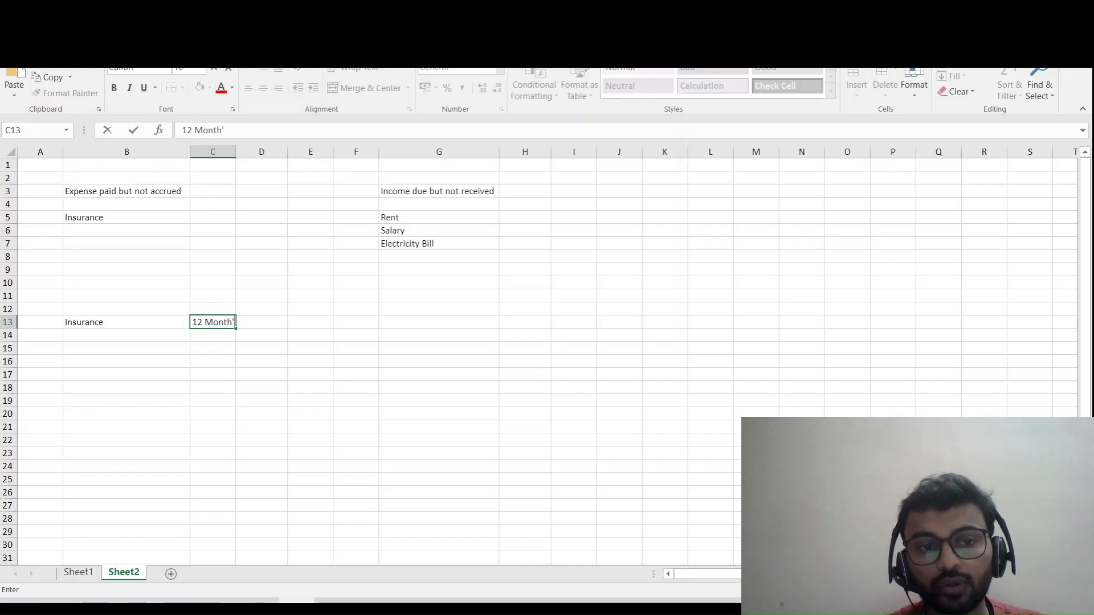
pyautogui.press('Return')
# - Enter June in cell C15, two rows below the 12 Month entry
pyautogui.press('Return')
pyautogui.press('Return')
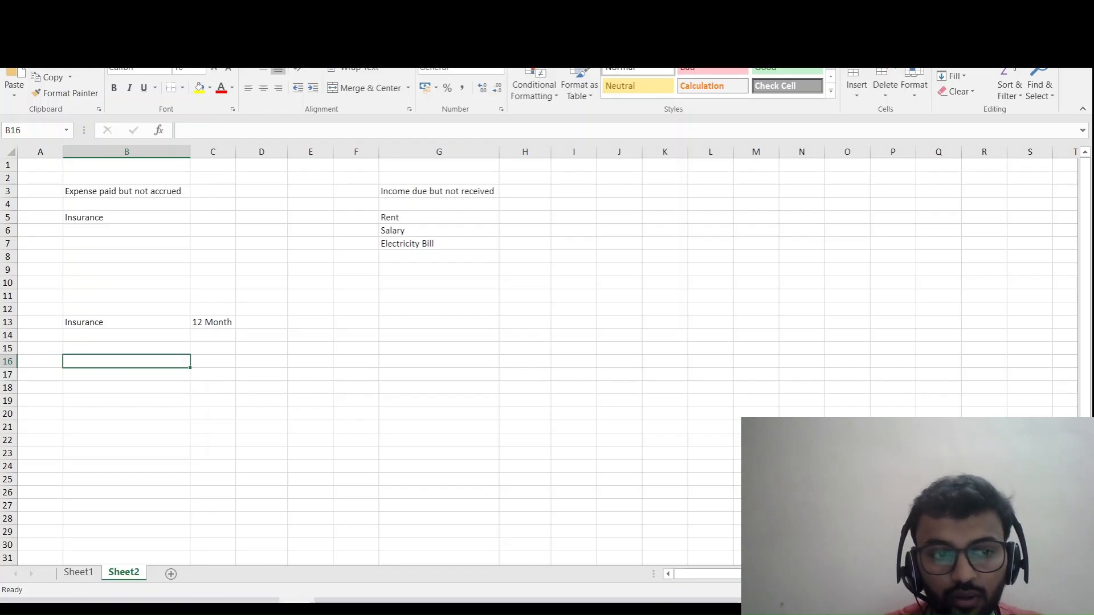
pyautogui.press('Up')
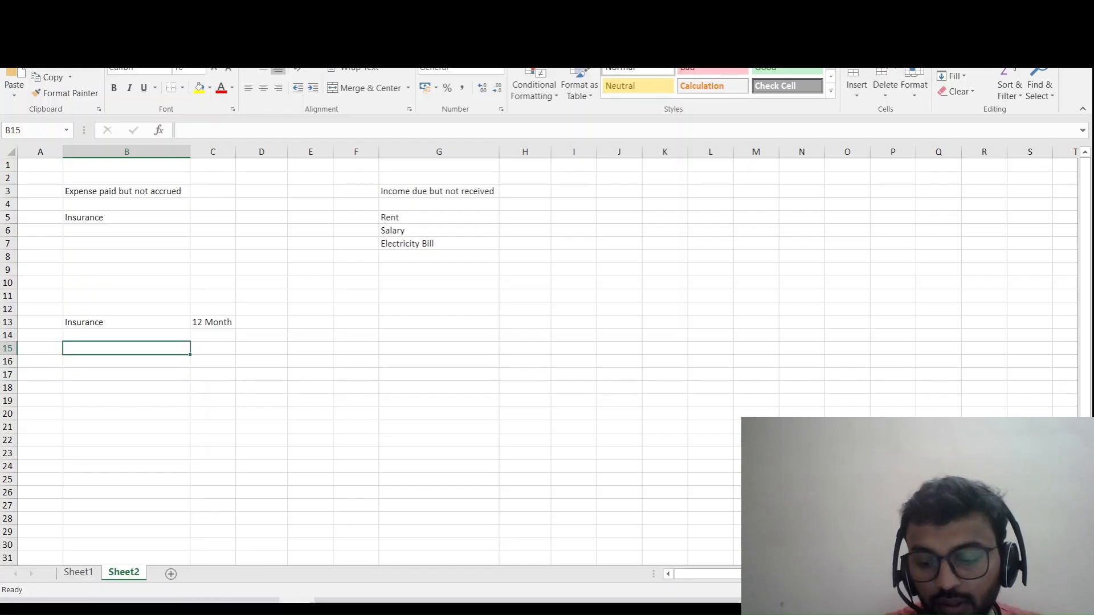
pyautogui.press('Right')
pyautogui.write('June')
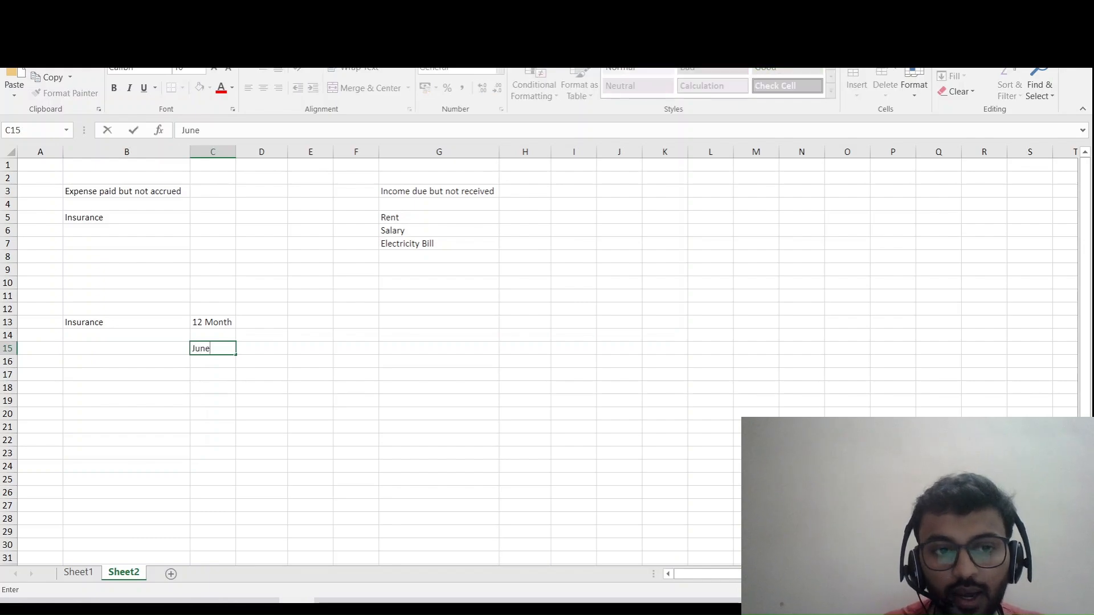
pyautogui.press('Return')
pyautogui.press('Down')
pyautogui.press('Up')
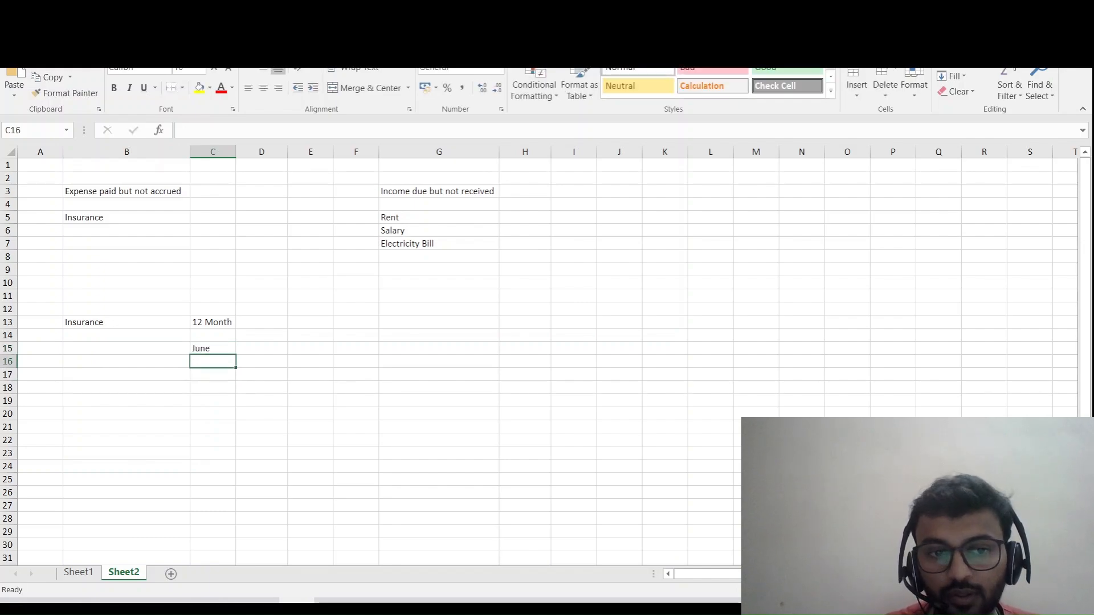
# - Enter the coverage start date 01/07/2025 in cell C17 and the end date 30/06/2026 in cell E17
pyautogui.press('Down')
pyautogui.press('F2')
pyautogui.write('01/')
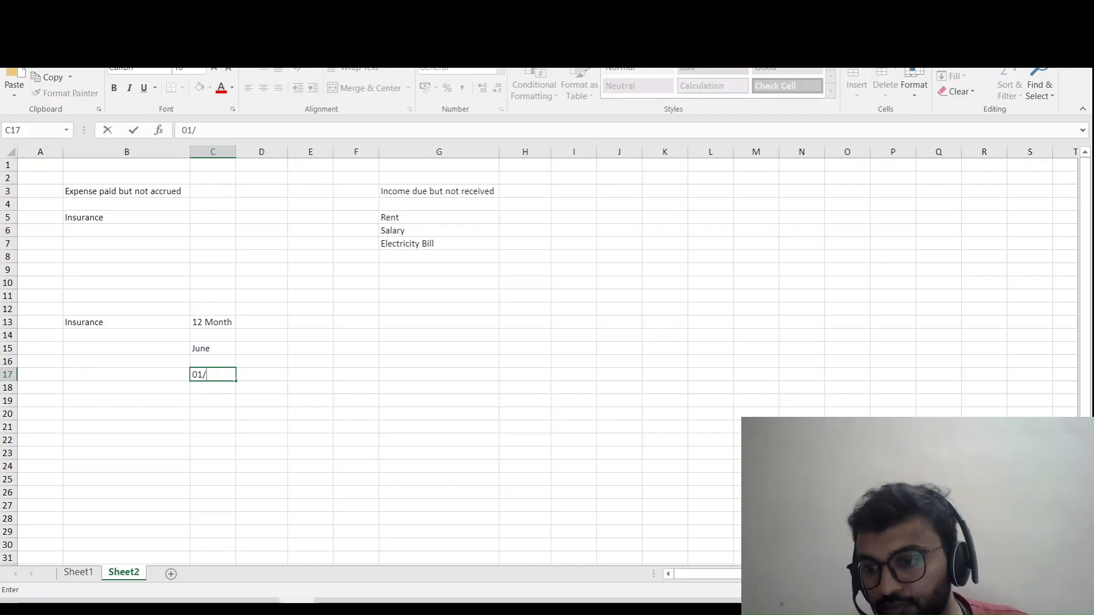
pyautogui.write('07/2025')
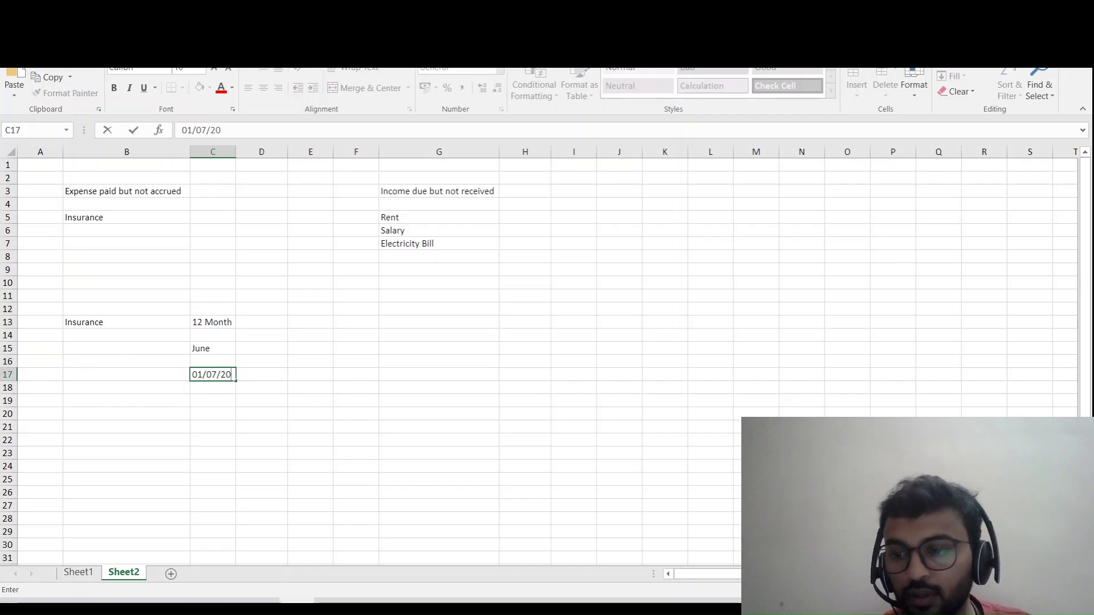
pyautogui.press('Tab')
pyautogui.press('Tab')
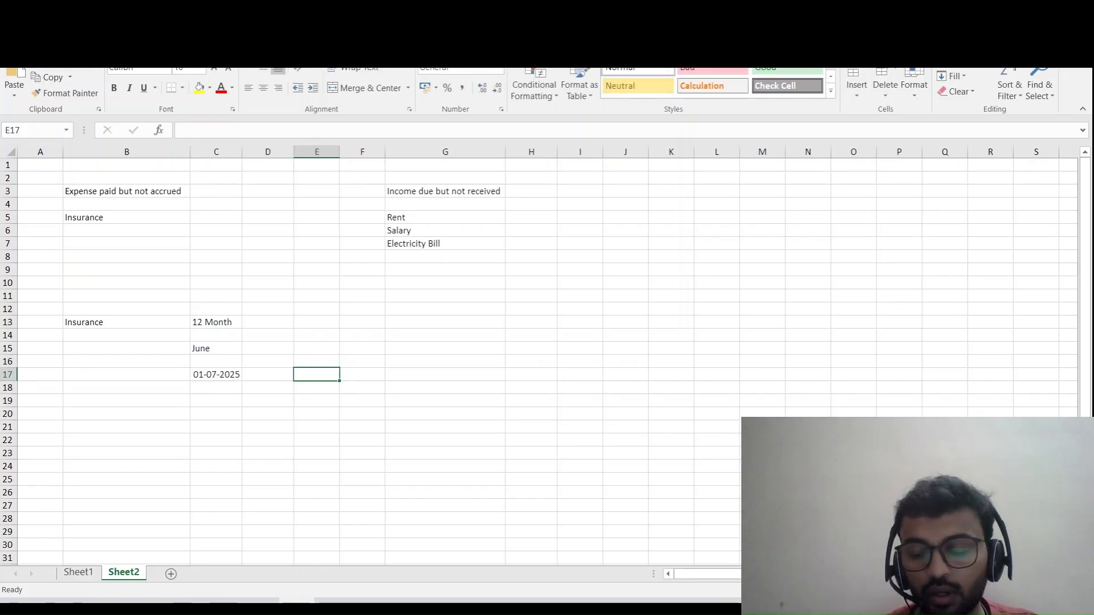
pyautogui.write('30/0')
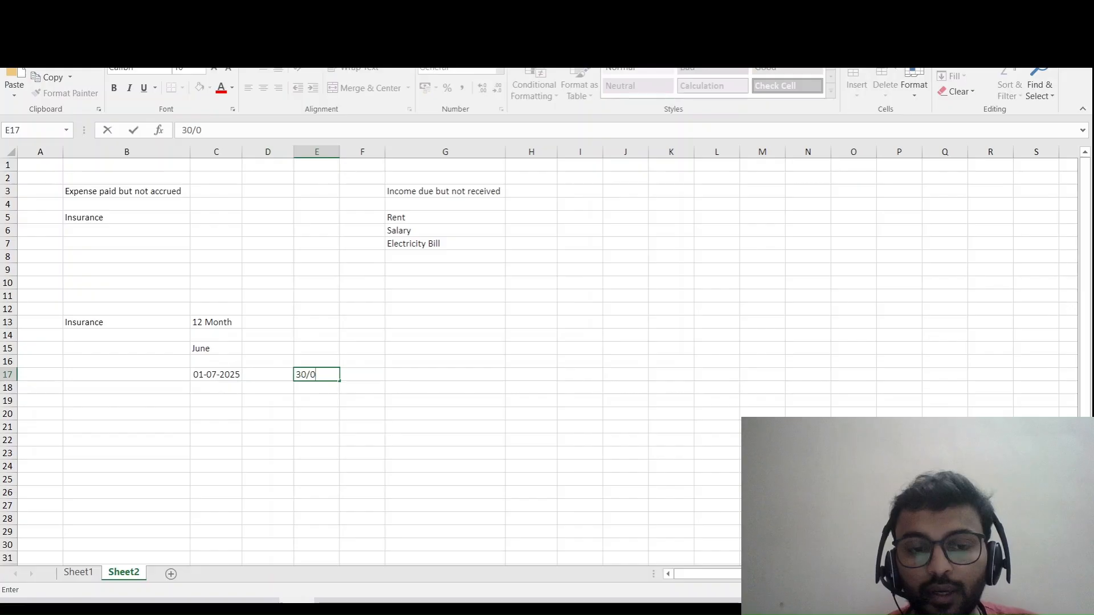
pyautogui.write('6/2026')
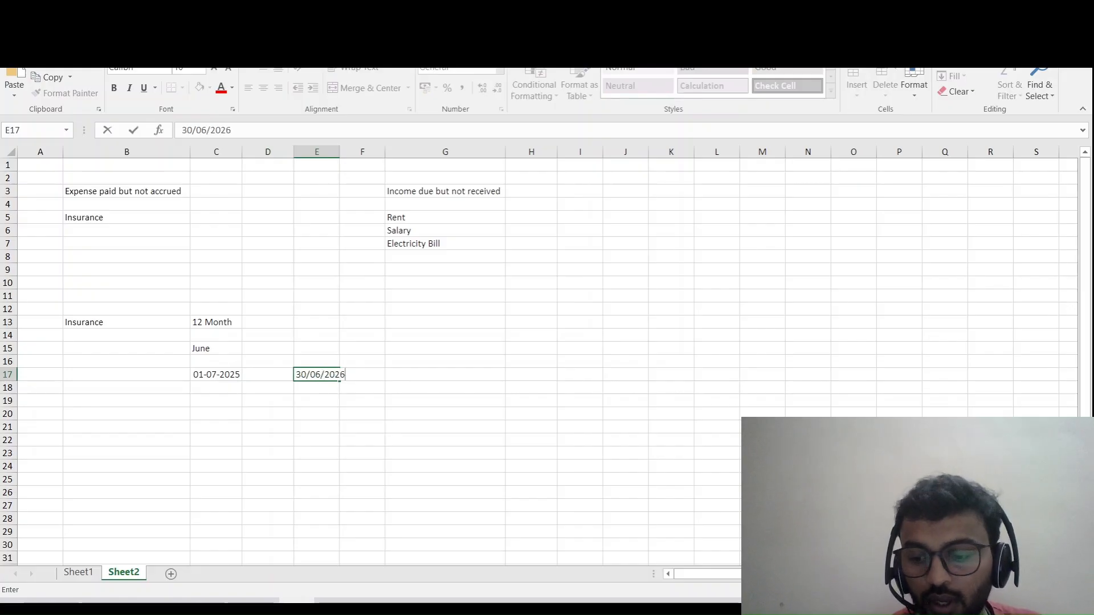
pyautogui.press('Return')
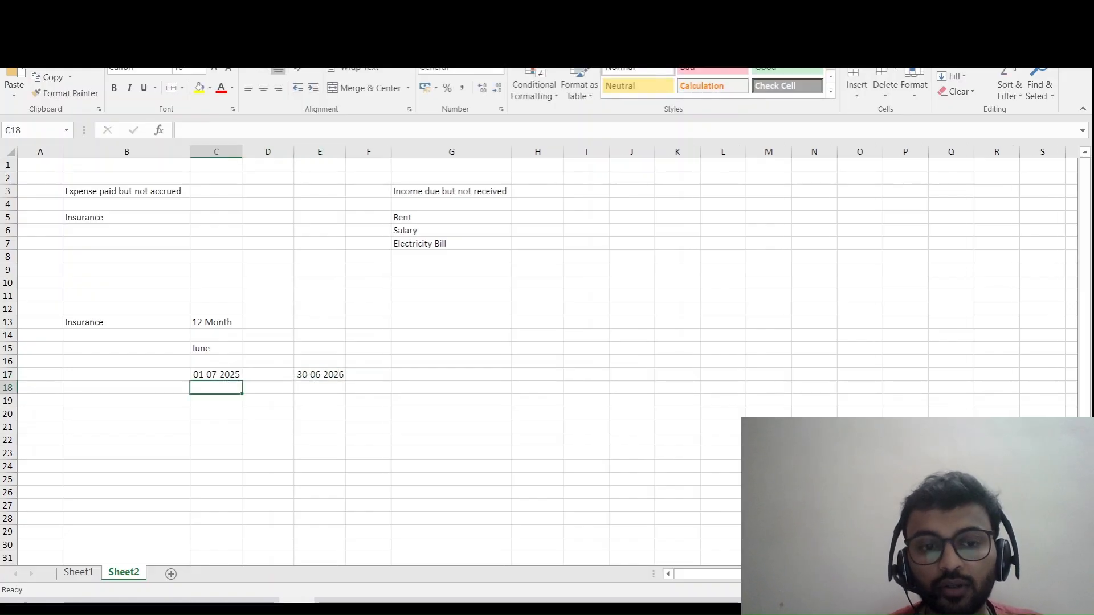
# - Label the date row by entering Insurance coverage in cell B17
pyautogui.press('Right')
pyautogui.press('Right')
pyautogui.press('Left')
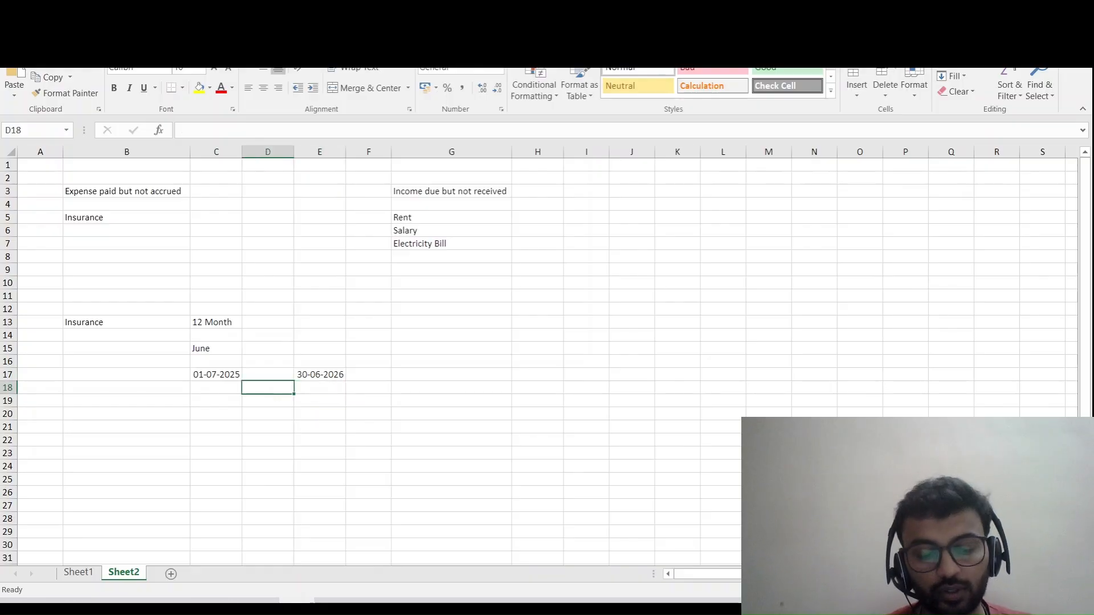
pyautogui.press('Left')
pyautogui.press('Left')
pyautogui.press('Right')
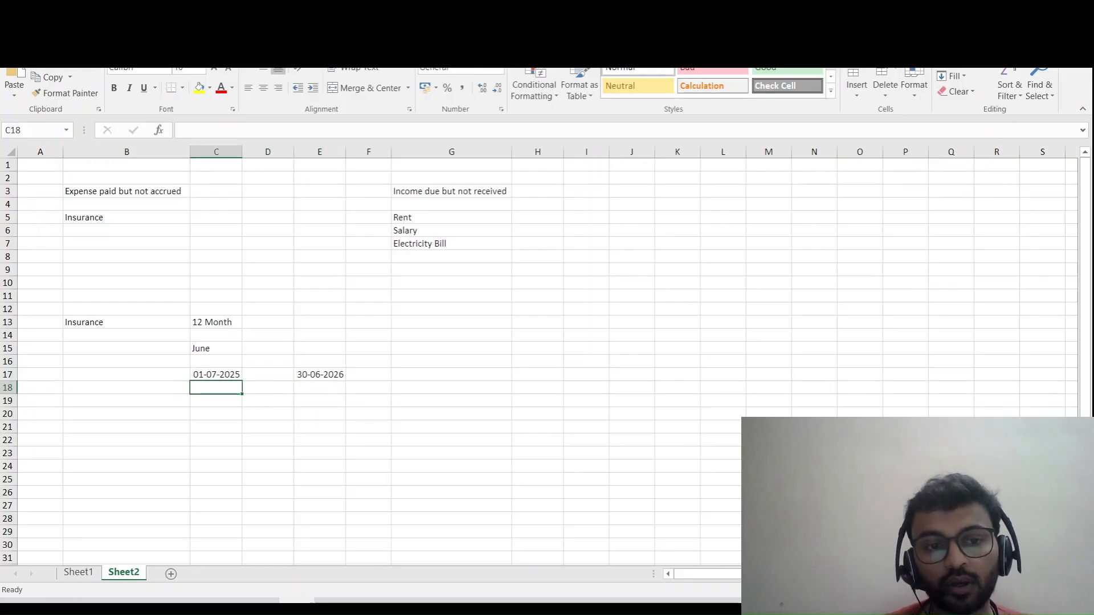
pyautogui.press('Up')
pyautogui.press('Left')
pyautogui.press('F2')
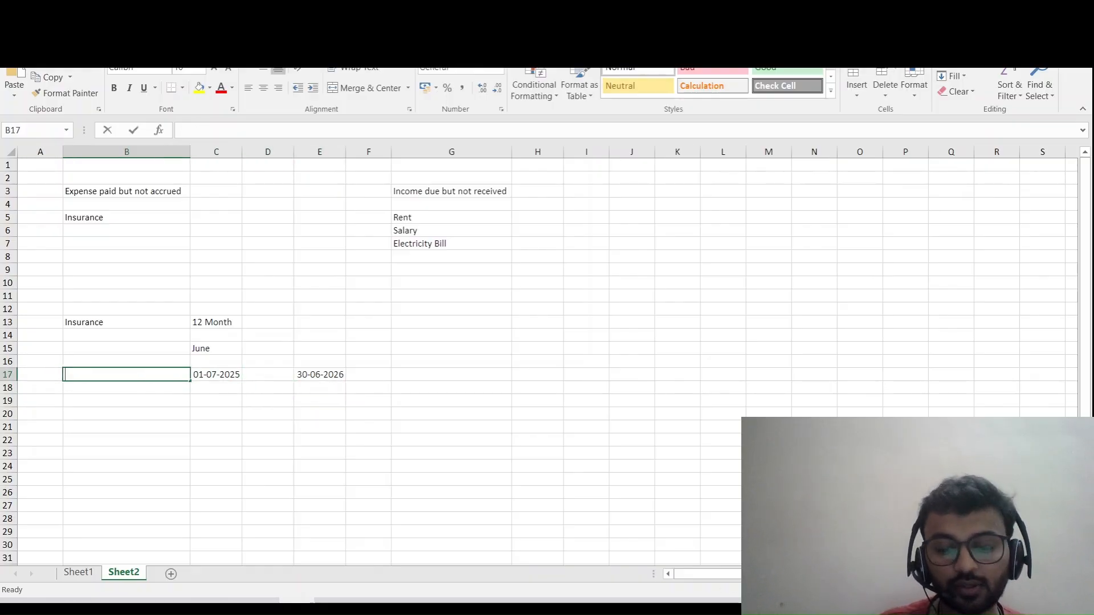
pyautogui.write('Insuran')
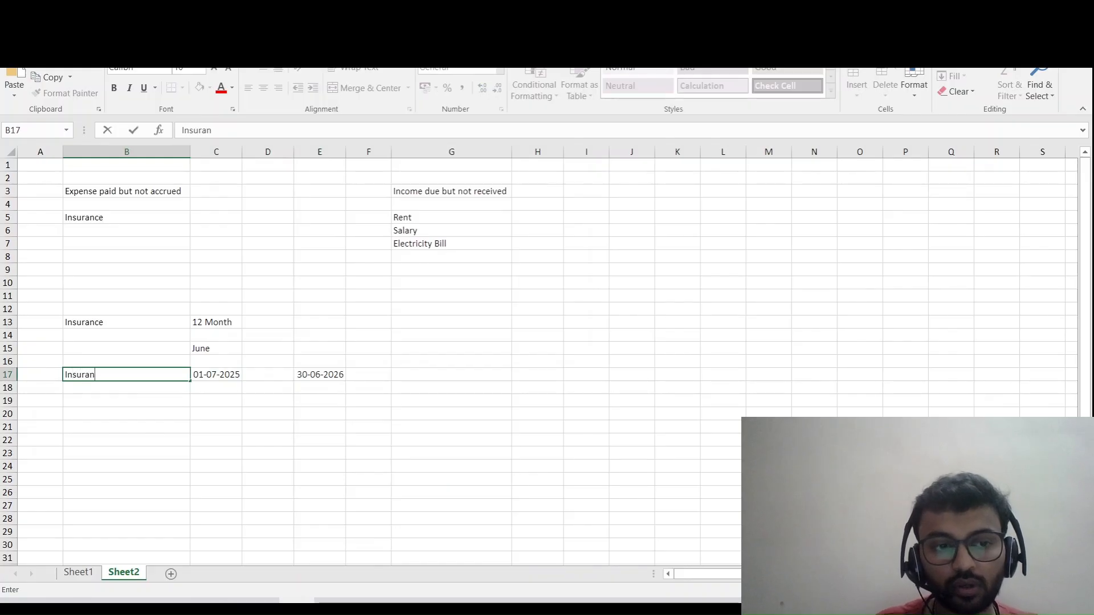
pyautogui.write('ce coverag')
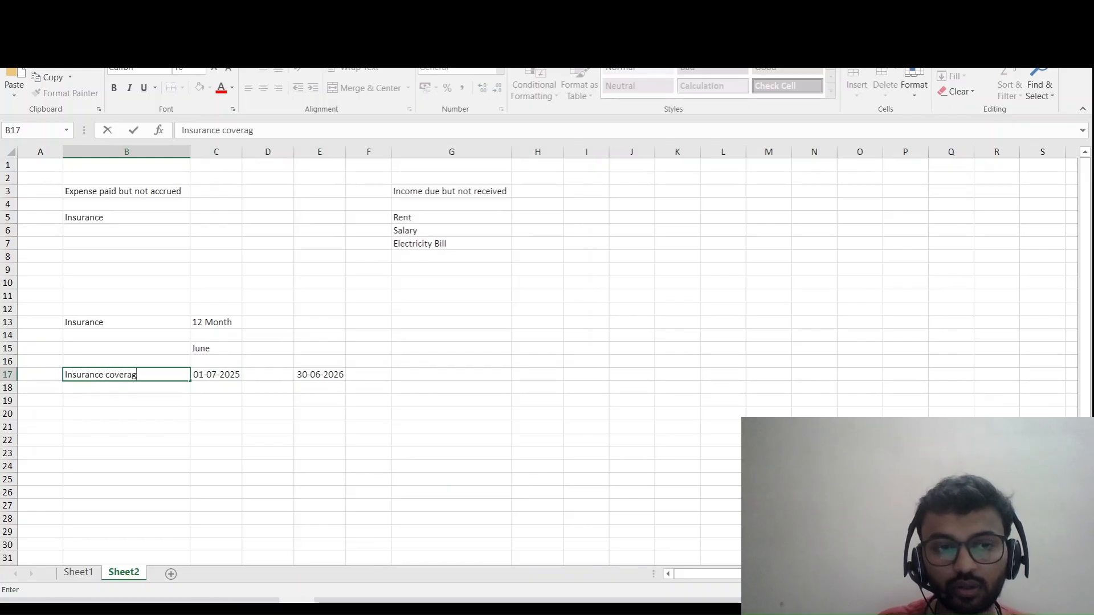
pyautogui.write('e')
pyautogui.press('Return')
# - Enter the amount 24000 in cell C19 and label it Insurance amt in cell B19
pyautogui.press('Down')
pyautogui.press('Right')
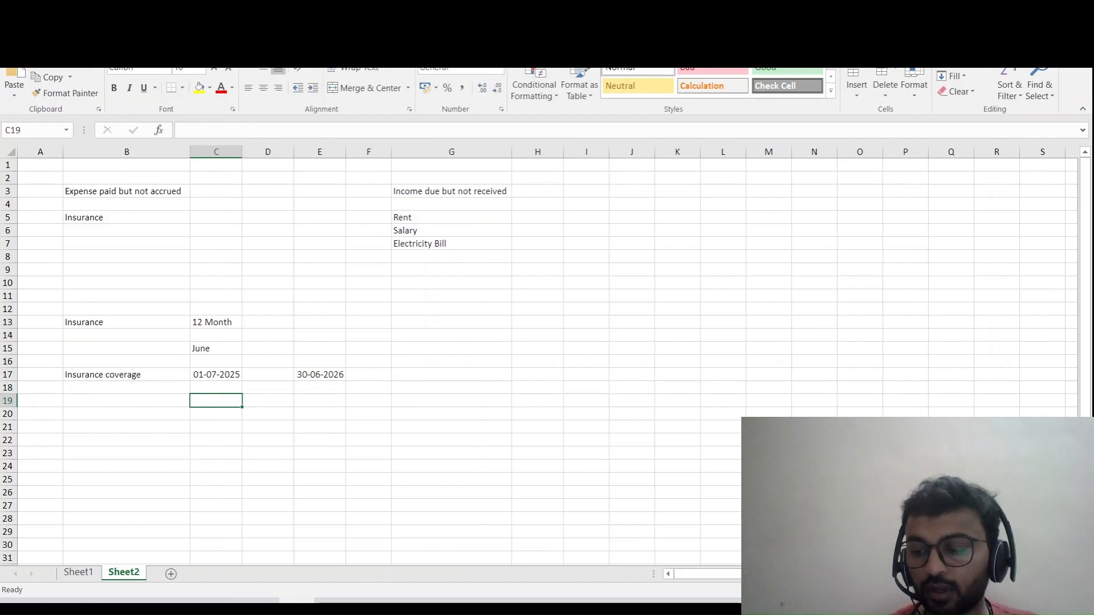
pyautogui.write('=')
pyautogui.press('Escape')
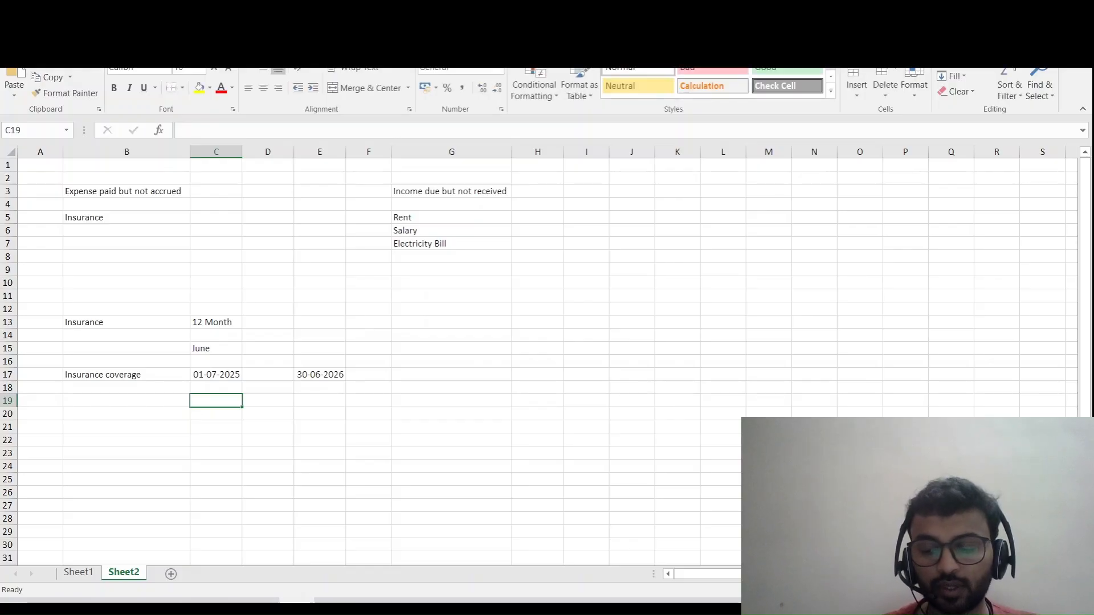
pyautogui.write('24000')
pyautogui.press('Return')
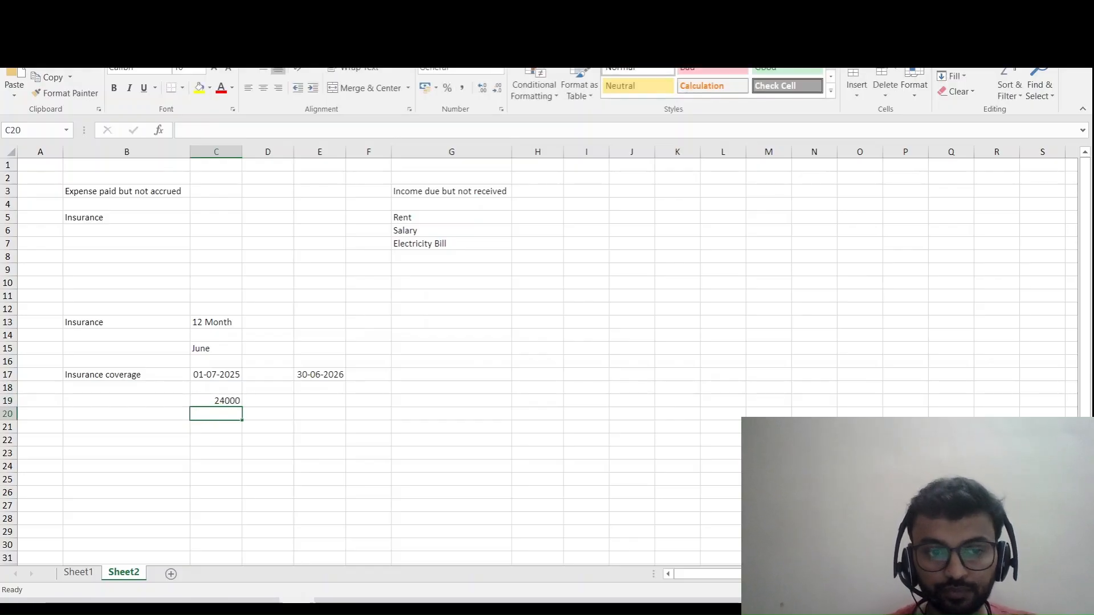
pyautogui.press('Up')
pyautogui.press('Left')
pyautogui.write('In')
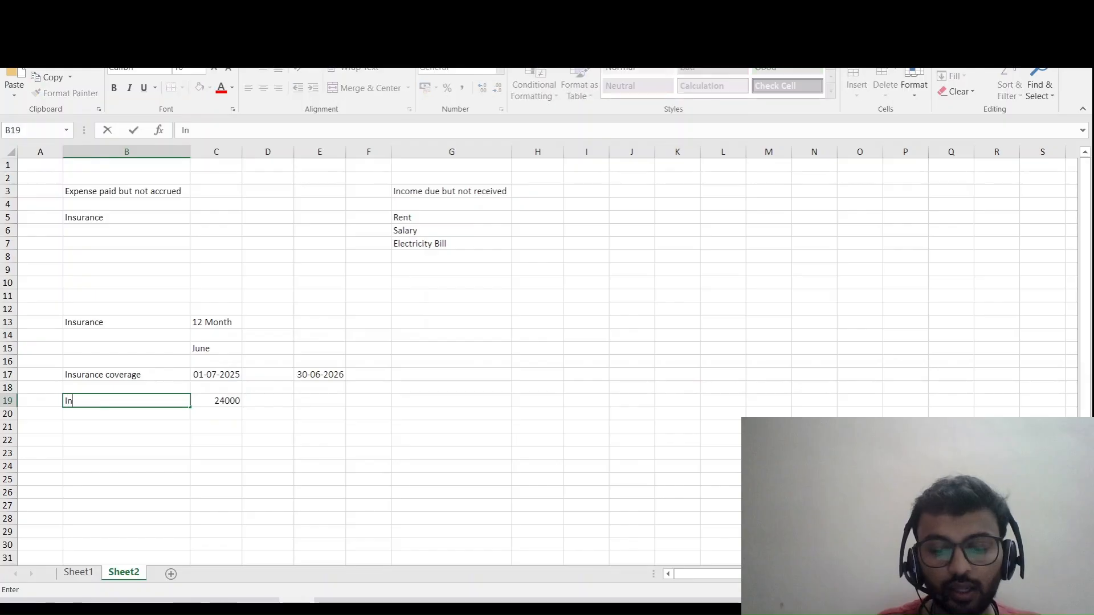
pyautogui.write('surance ')
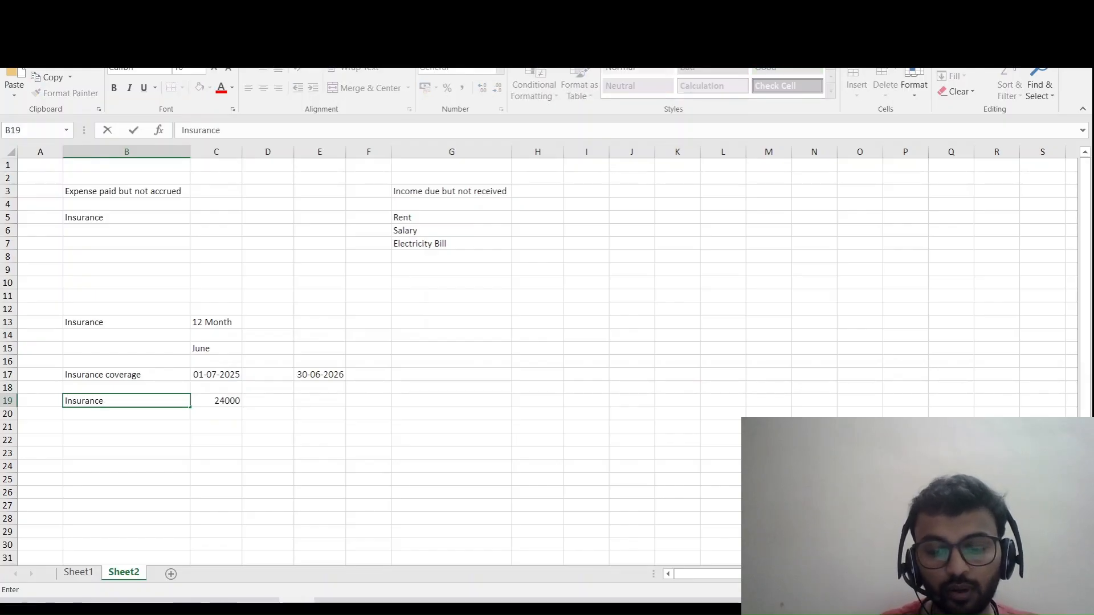
pyautogui.write('amty')
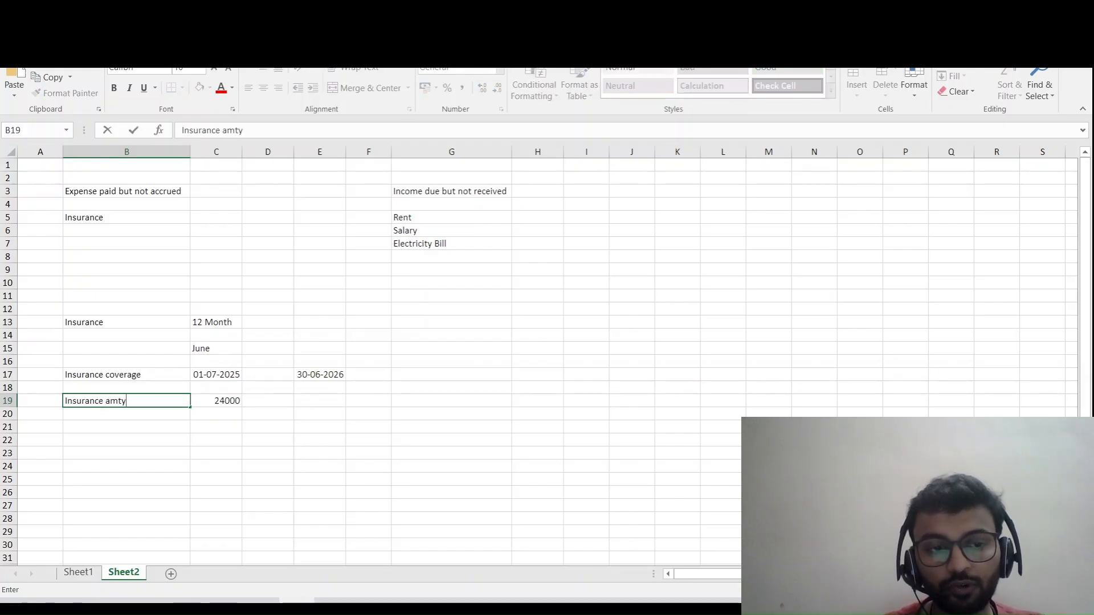
pyautogui.press('BackSpace')
pyautogui.press('Return')
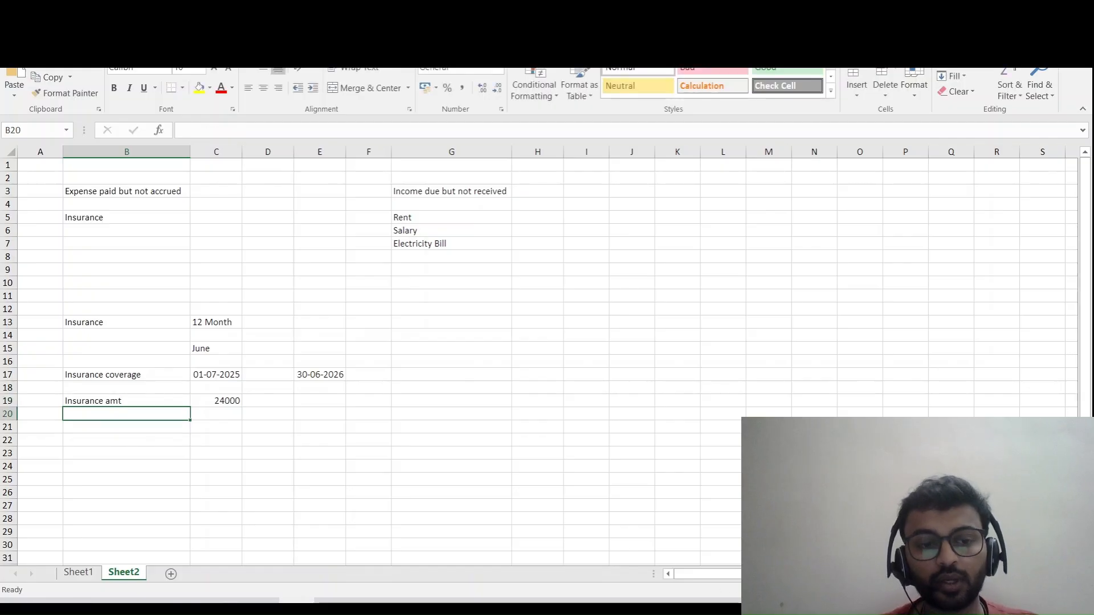
# - Calculate the monthly insurance amount in cell C20 with the formula =C19/12
pyautogui.press('Down')
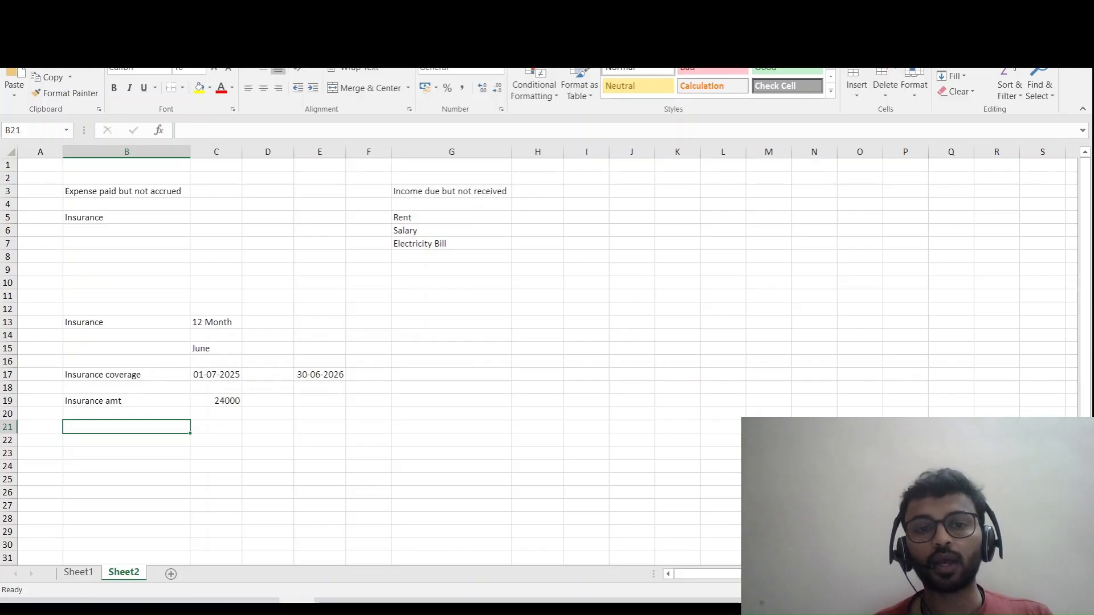
pyautogui.press('Right')
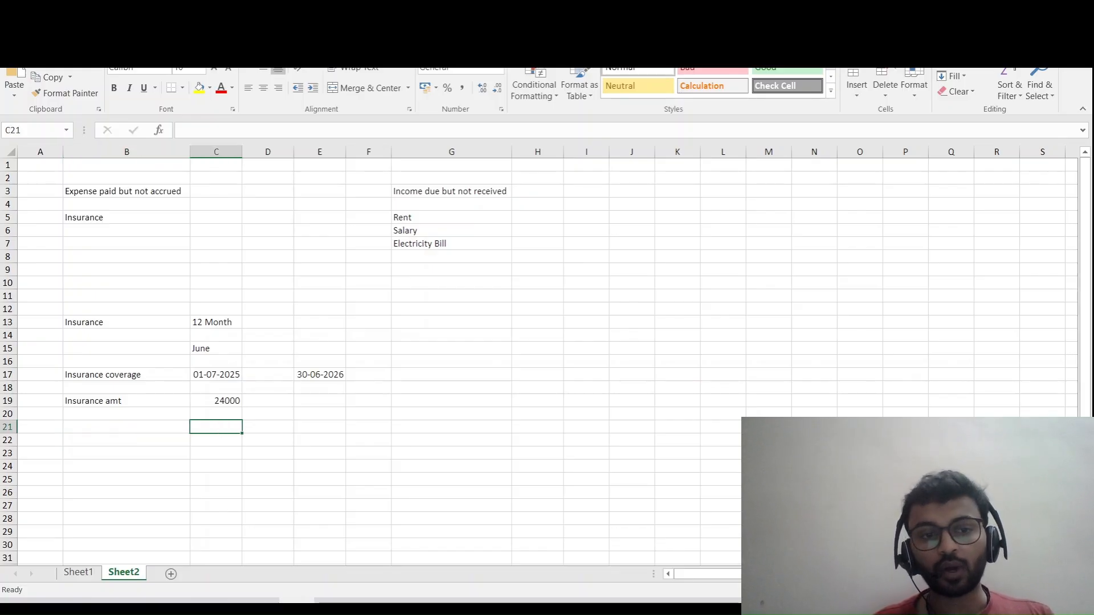
pyautogui.press('Up')
pyautogui.write('=')
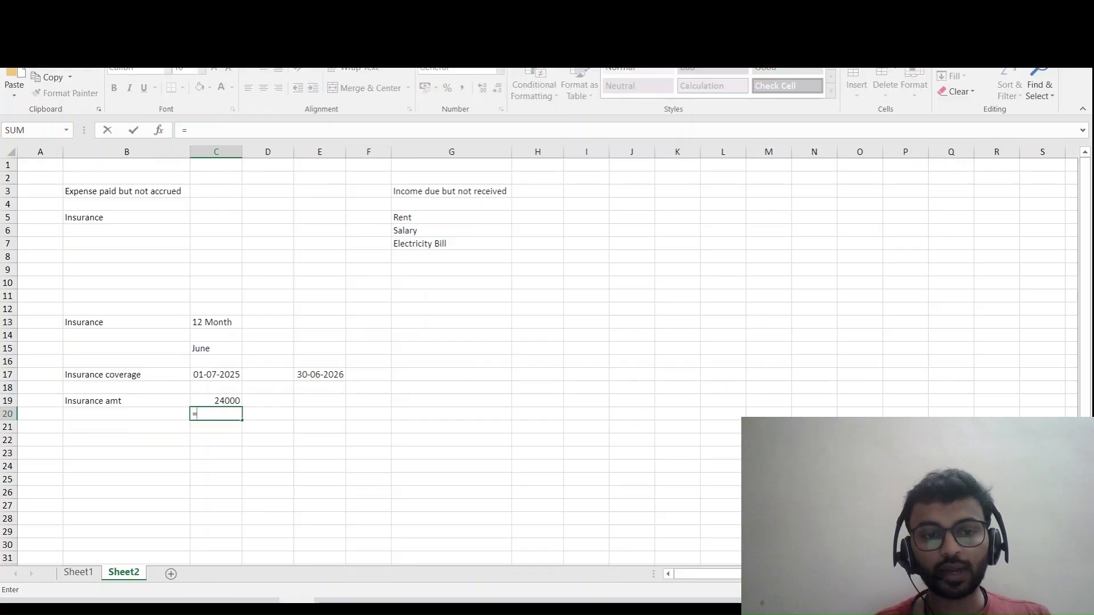
pyautogui.press('Up')
pyautogui.write('/12')
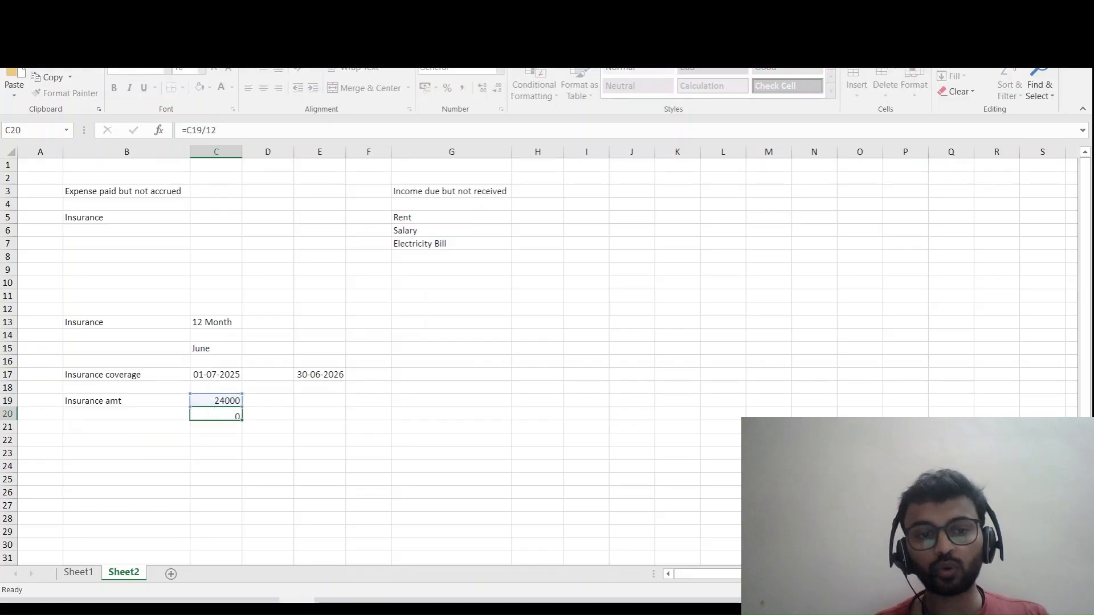
pyautogui.press('Return')
pyautogui.press('Up')
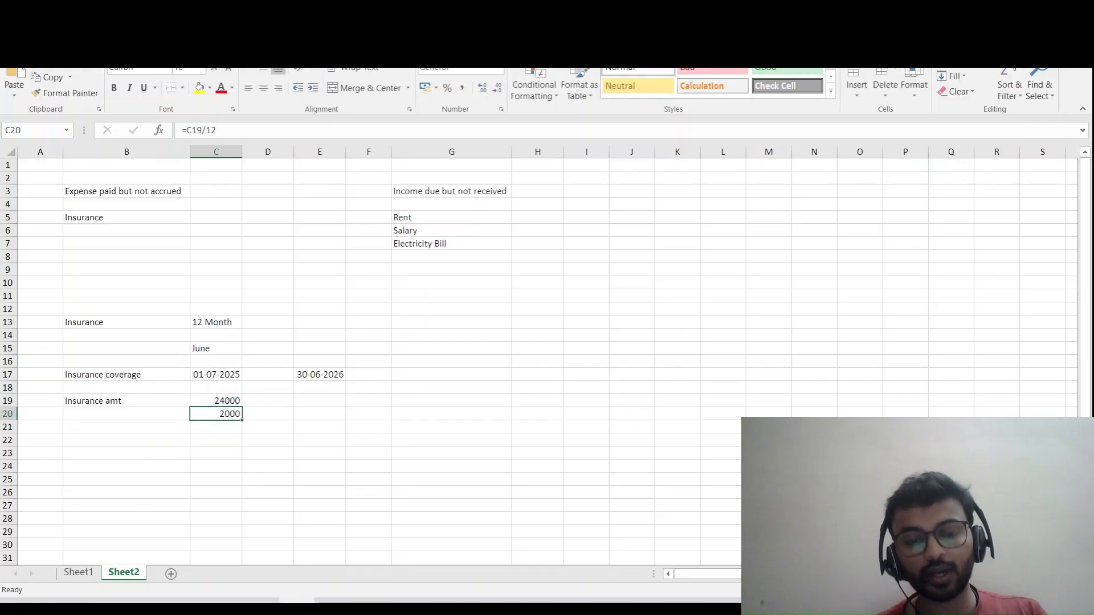
# - Make the monthly amount in cell C20 bold and label it Monthly in cell B20
pyautogui.hotkey('ctrl', 'b')
pyautogui.press('Up')
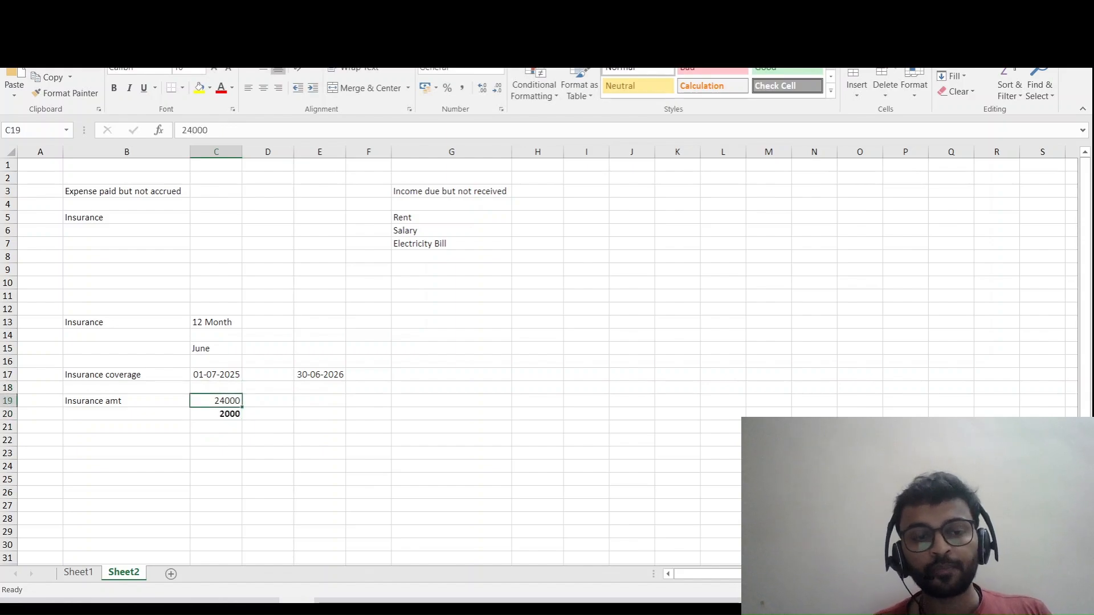
pyautogui.press('Down')
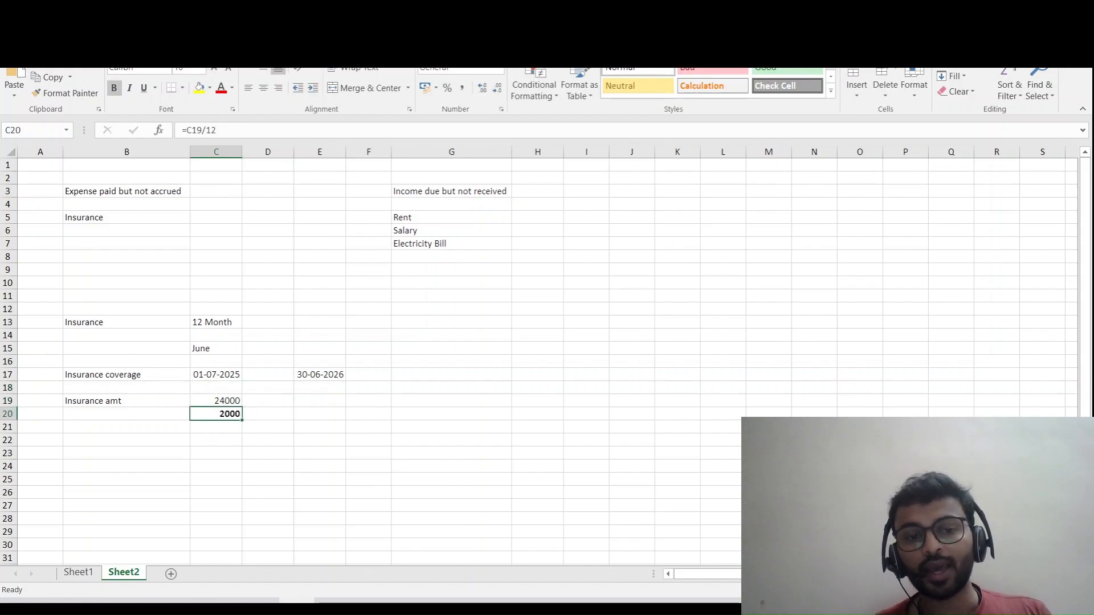
pyautogui.press('Left')
pyautogui.write('Monthl')
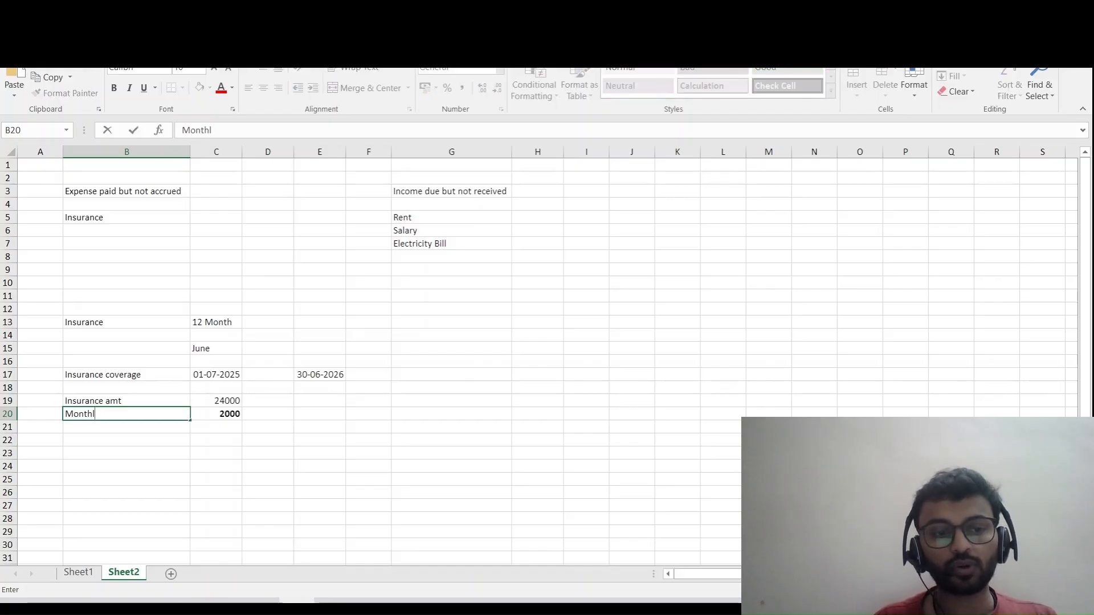
pyautogui.write('y')
pyautogui.press('Return')
pyautogui.press('Return')
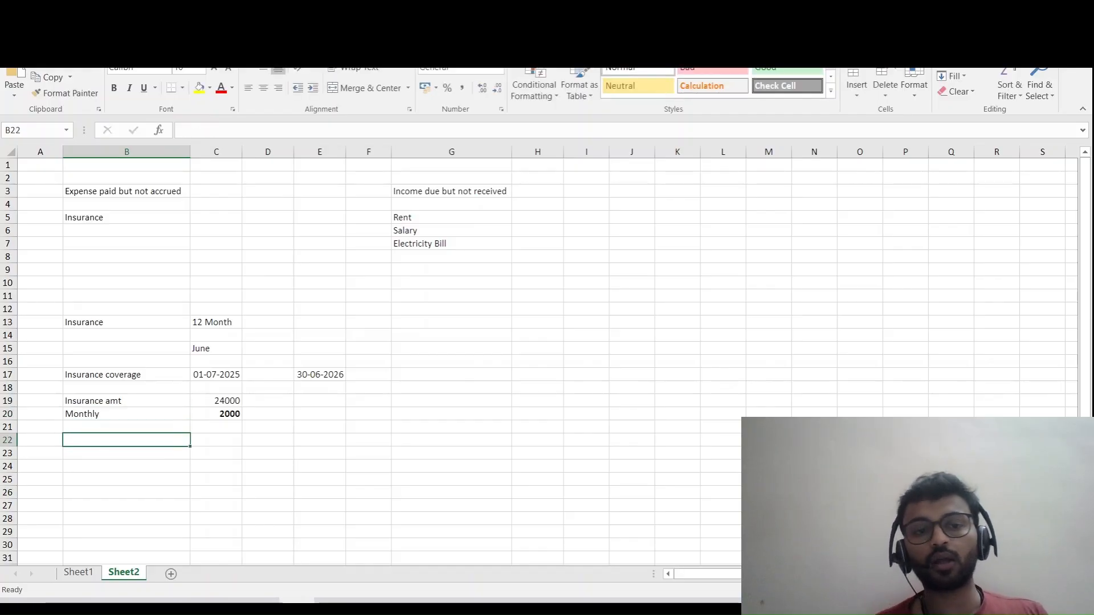
pyautogui.press('Right')
pyautogui.press('Right')
pyautogui.press('Up')
pyautogui.press('Up')
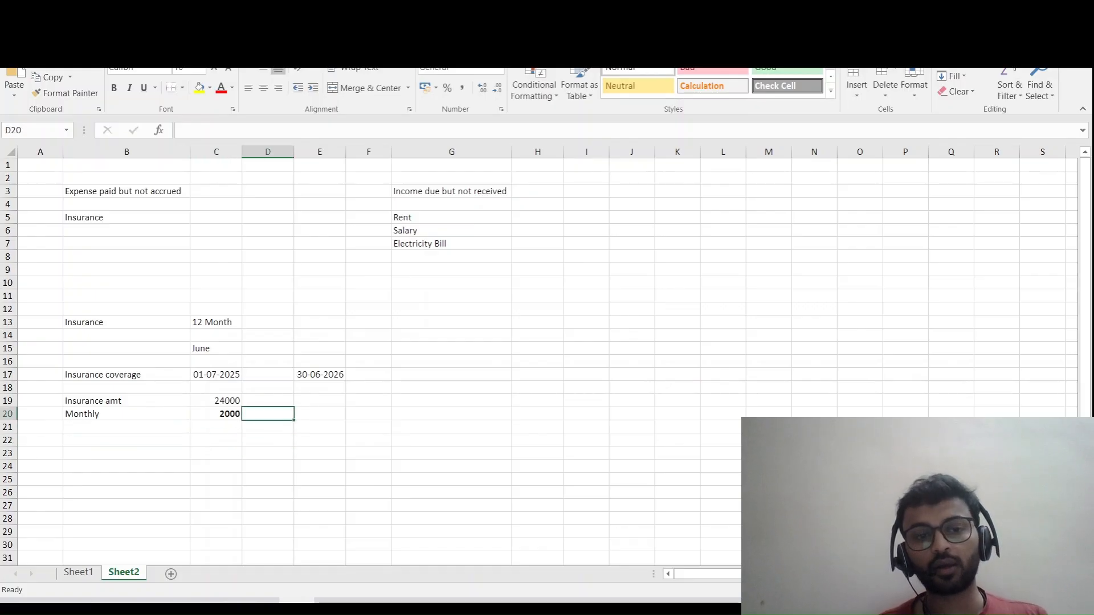
pyautogui.press('Down')
pyautogui.press('Down')
pyautogui.press('Down')
# - Enter the first fiscal year's start date 01-04-2025 in cell C16, above the coverage start date
pyautogui.press('Left')
pyautogui.press('Up')
pyautogui.press('Up')
pyautogui.press('Up')
pyautogui.press('Up')
pyautogui.press('Up')
pyautogui.press('Up')
pyautogui.press('Up')
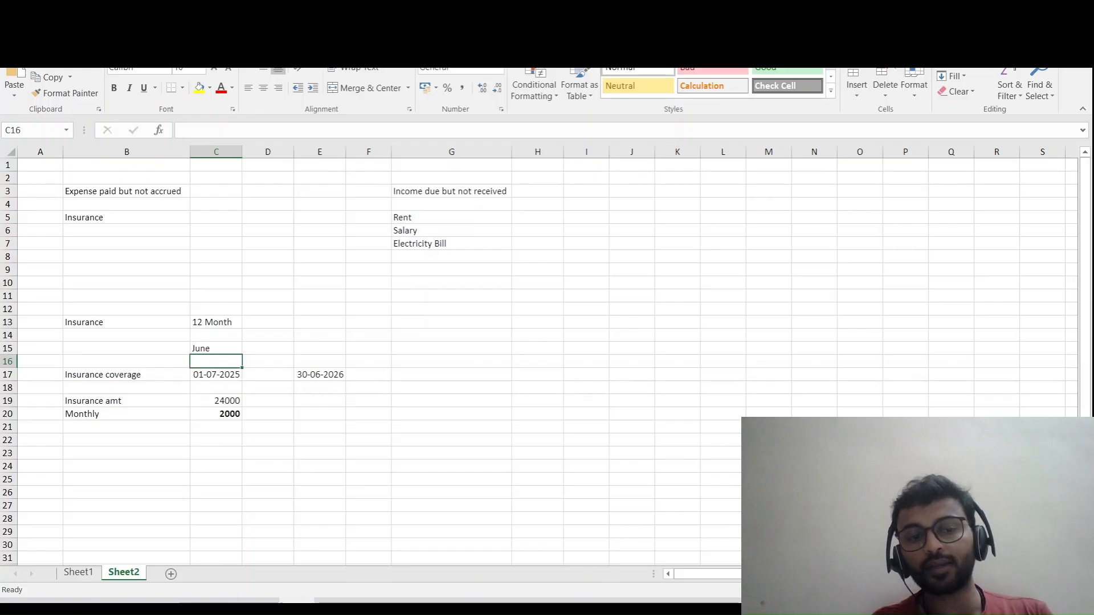
pyautogui.write('01-')
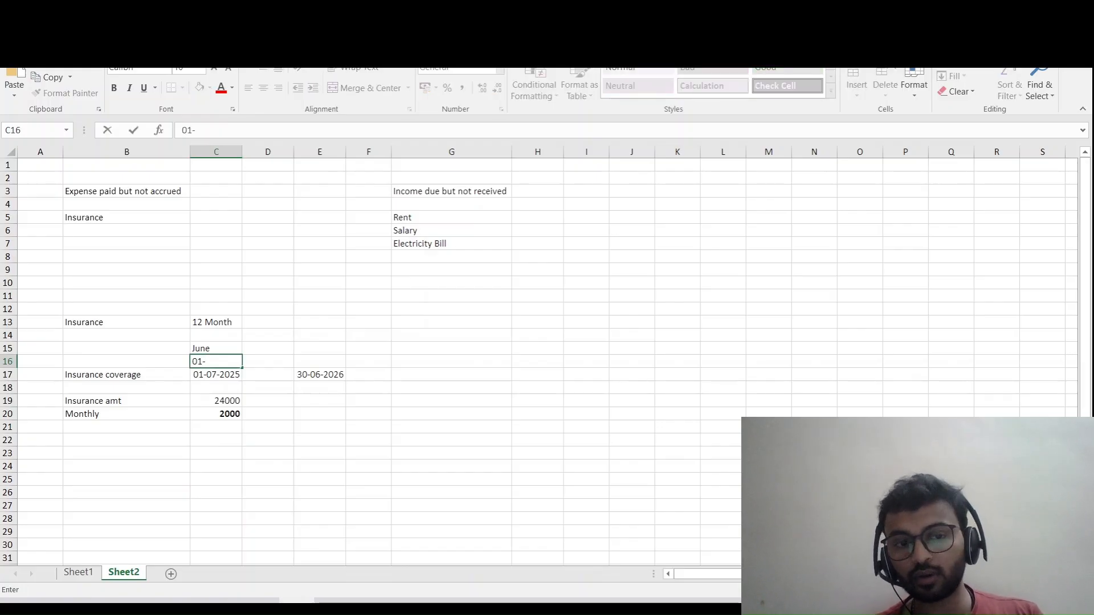
pyautogui.write('04-2028')
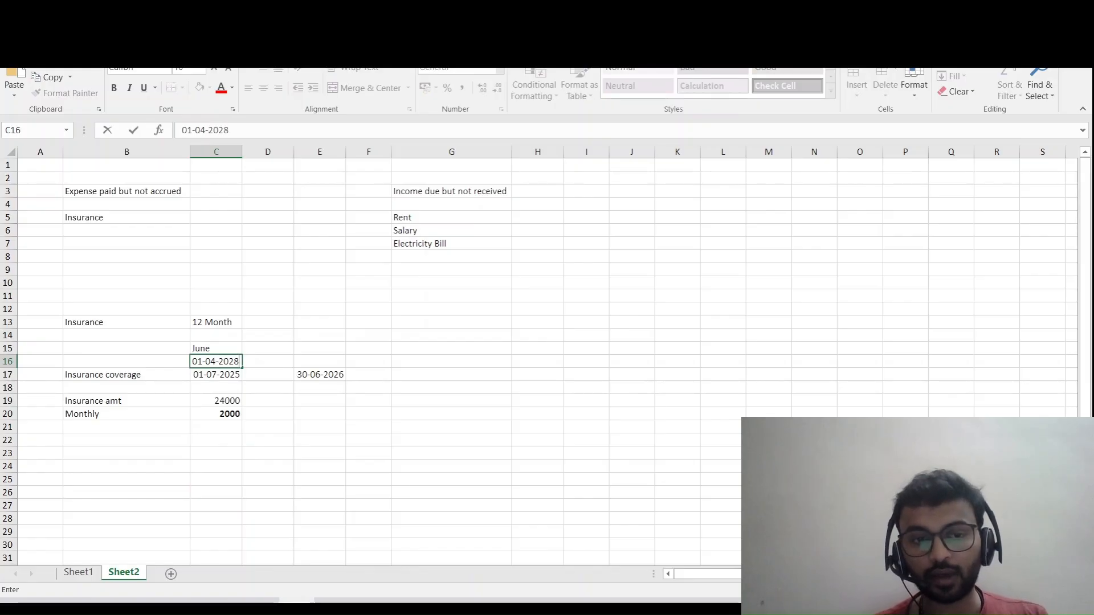
pyautogui.press('Tab')
pyautogui.press('Left')
pyautogui.press('F2')
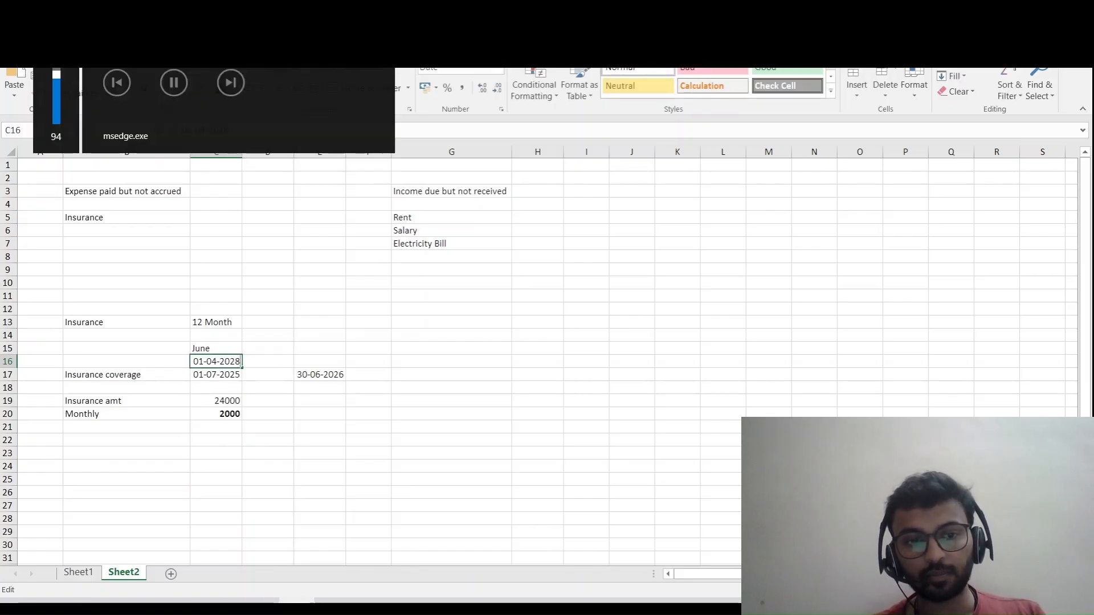
pyautogui.press('BackSpace')
pyautogui.write('5')
pyautogui.press('Return')
pyautogui.press('Up')
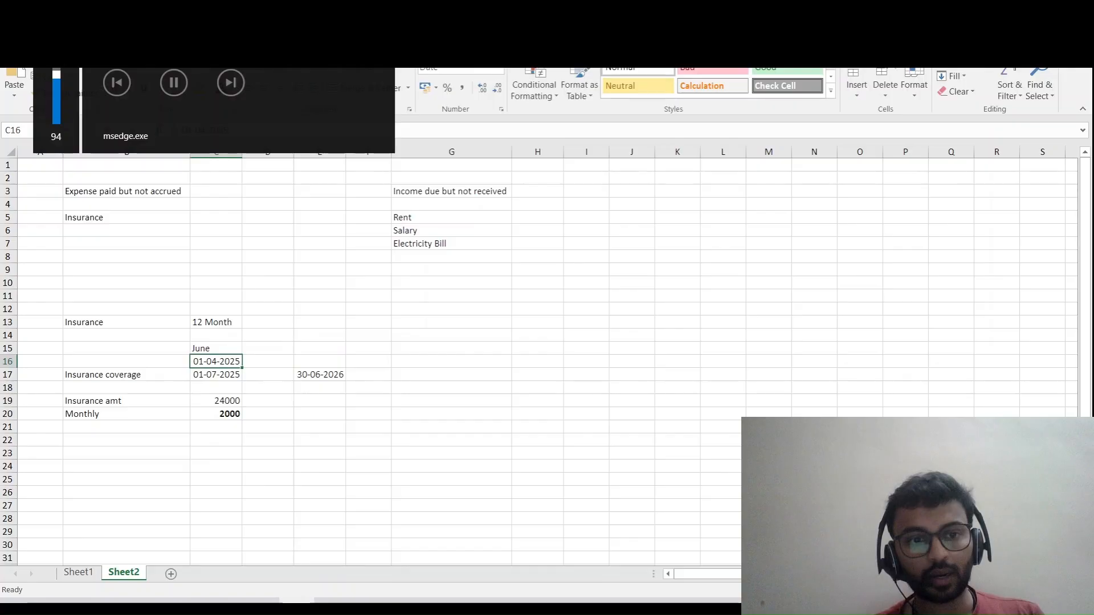
pyautogui.press('XF86AudioRaiseVolume')
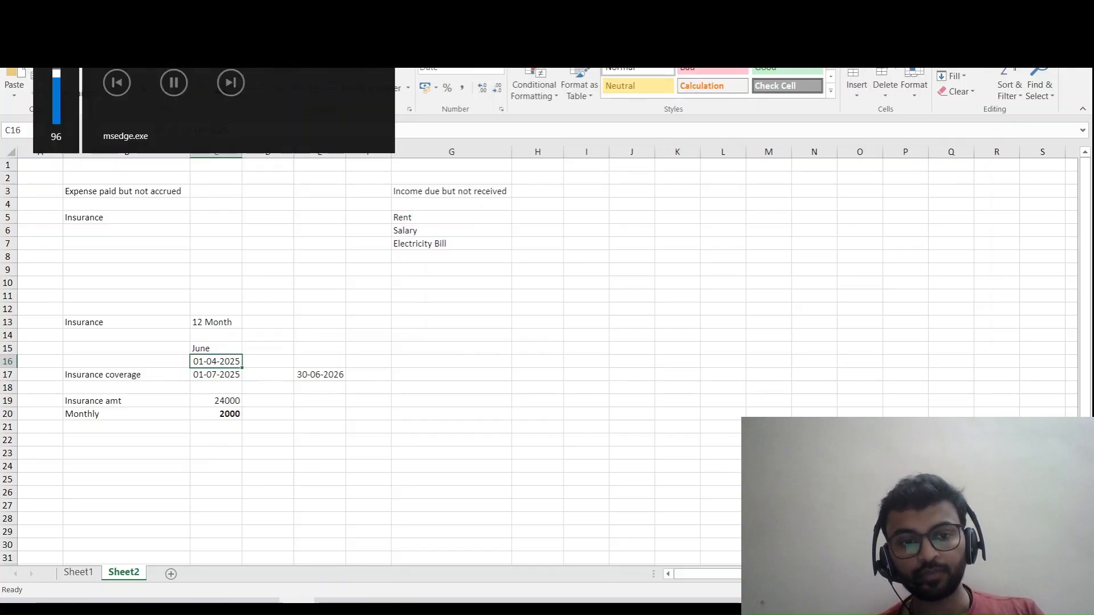
# - Enter the fiscal year end date 31-03-2026 in cell D16 and make it bold
pyautogui.press('Right')
pyautogui.write('31')
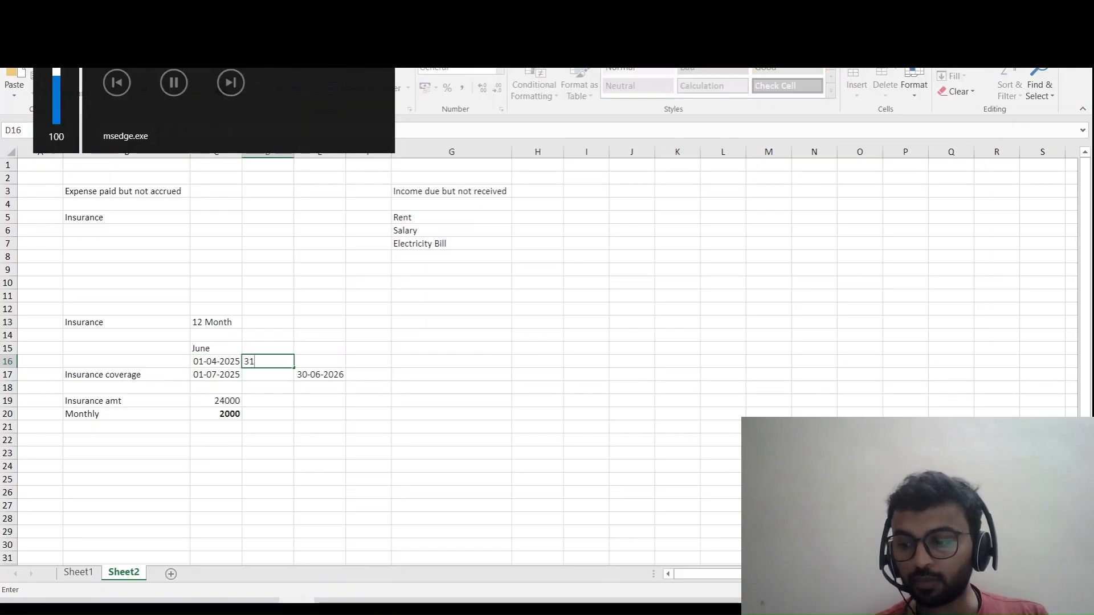
pyautogui.write('-03-2026')
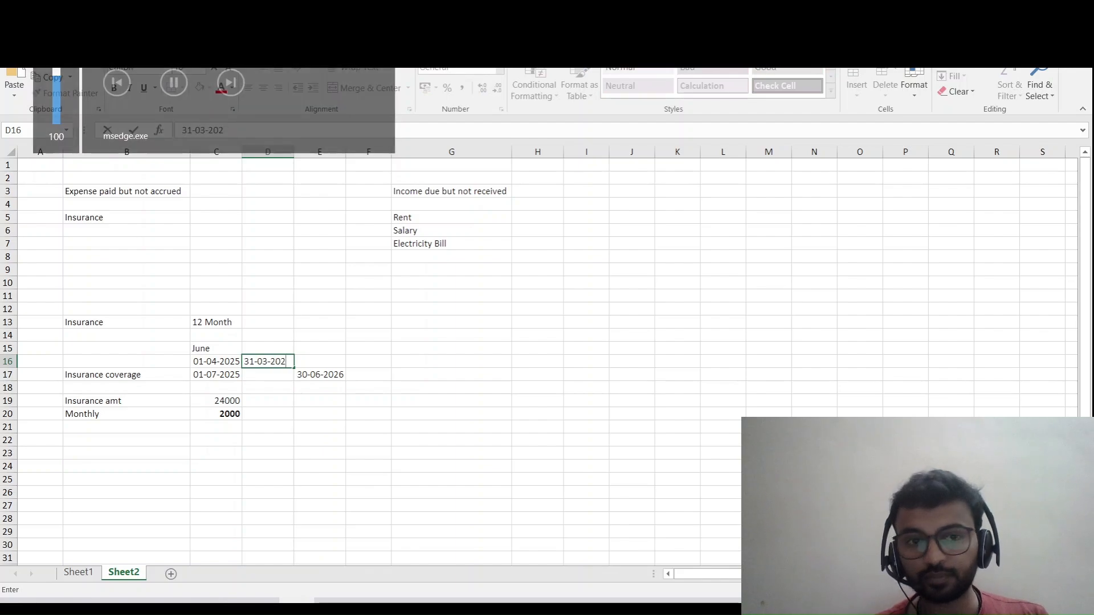
pyautogui.press('Tab')
pyautogui.press('Left')
pyautogui.press('Left')
pyautogui.press('Right')
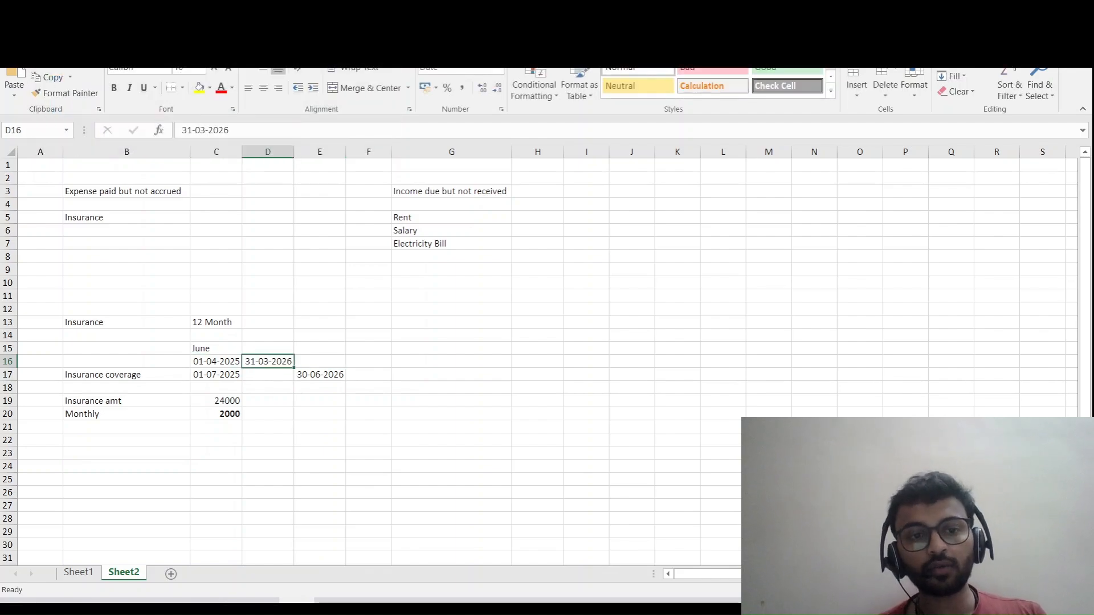
pyautogui.hotkey('ctrl', 'b')
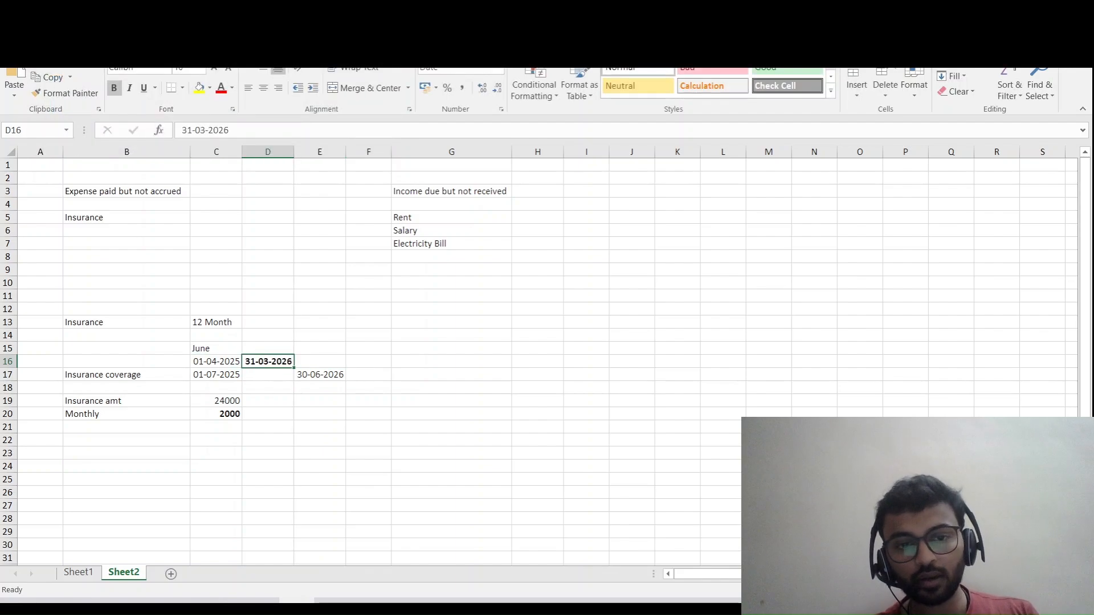
# - Enter the following fiscal year's start date 01-04-2026 in cell E16 and its end date 31-03-2027 in cell F16
pyautogui.click(320, 375)
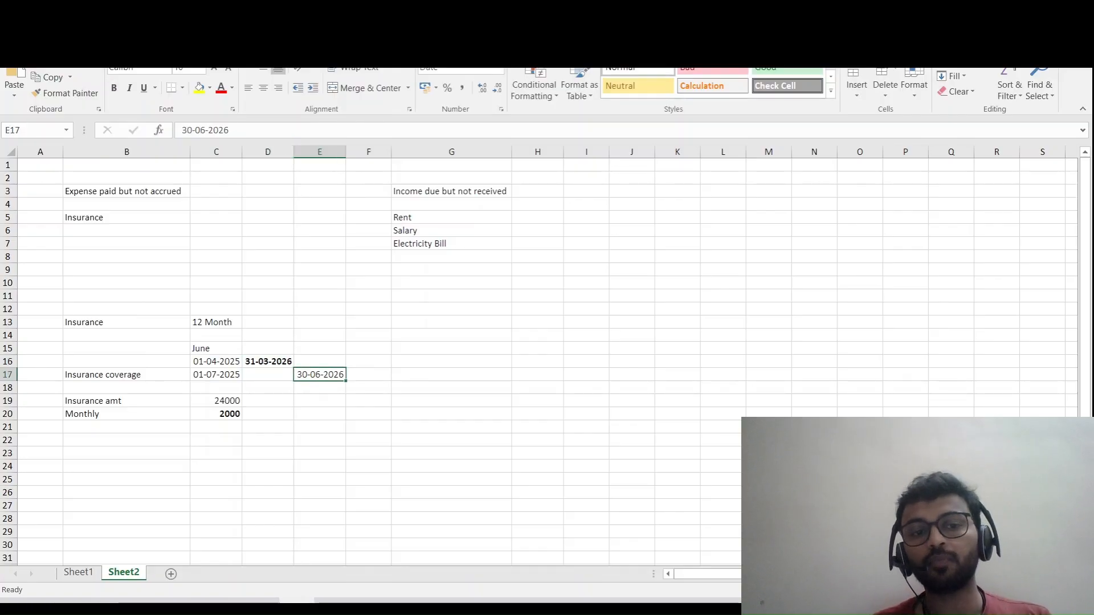
pyautogui.click(320, 362)
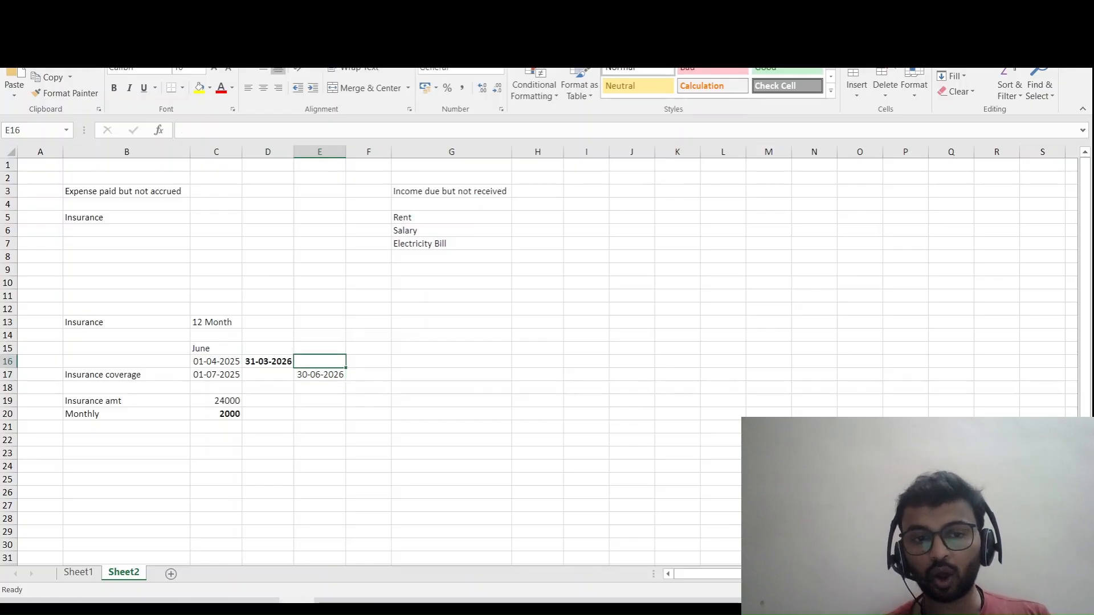
pyautogui.write('01/')
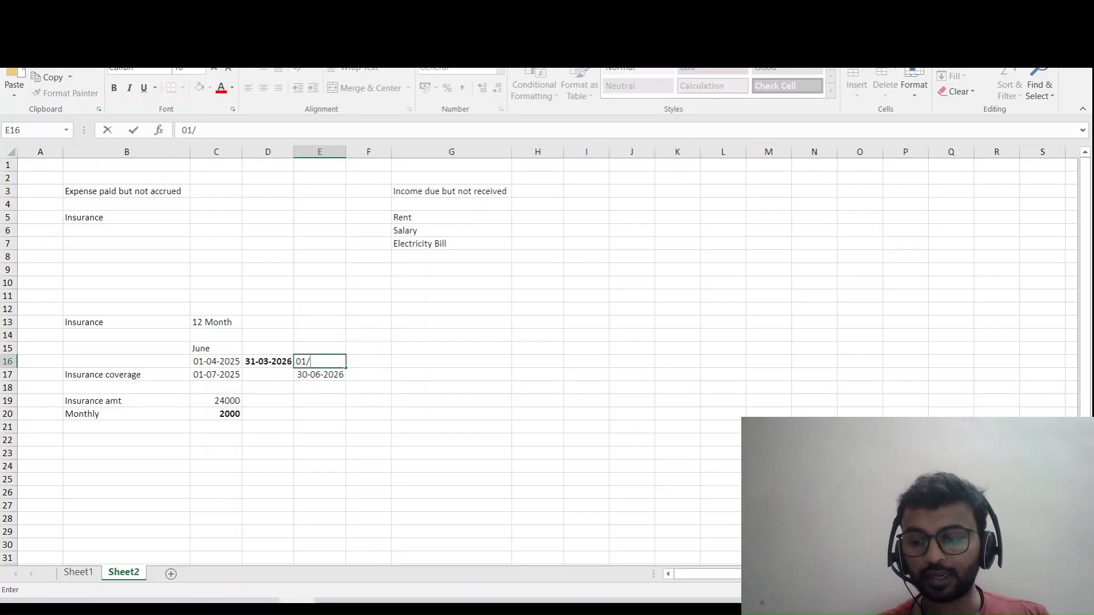
pyautogui.write('04/2026')
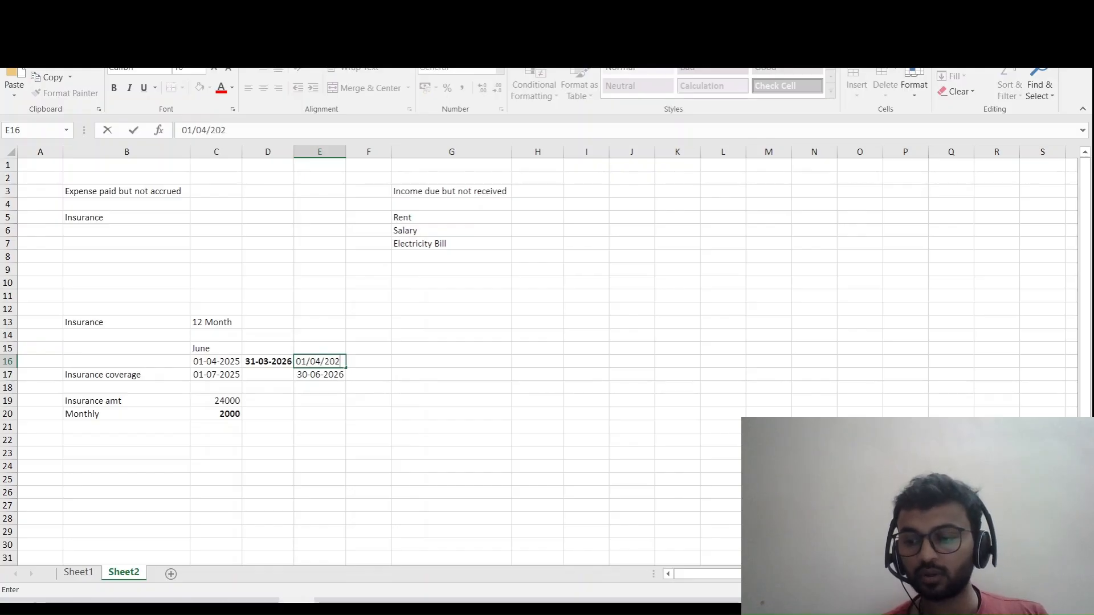
pyautogui.press('Tab')
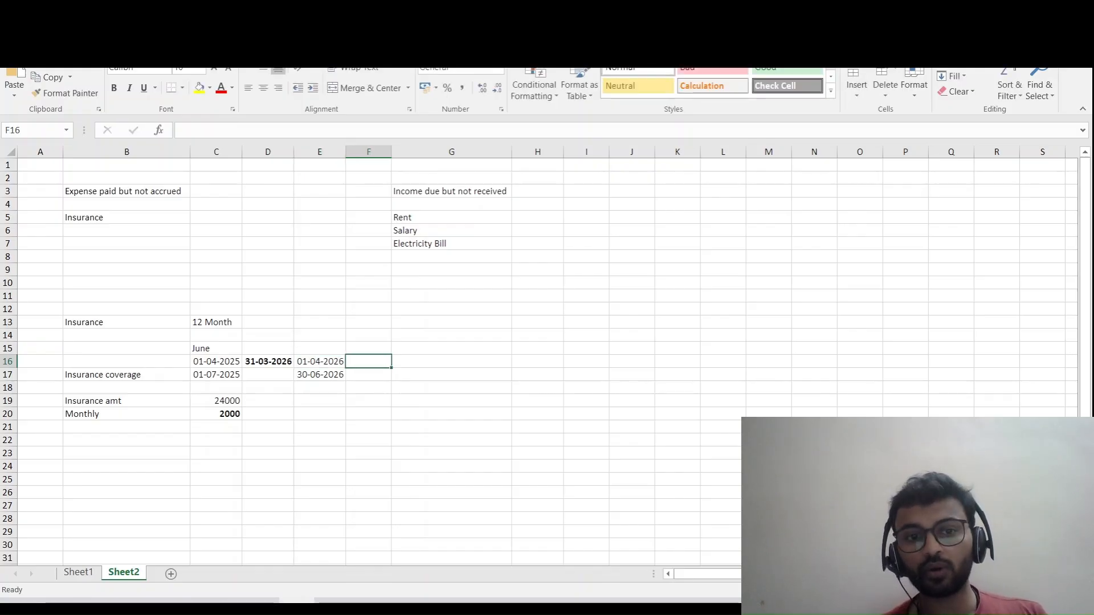
pyautogui.write('31/')
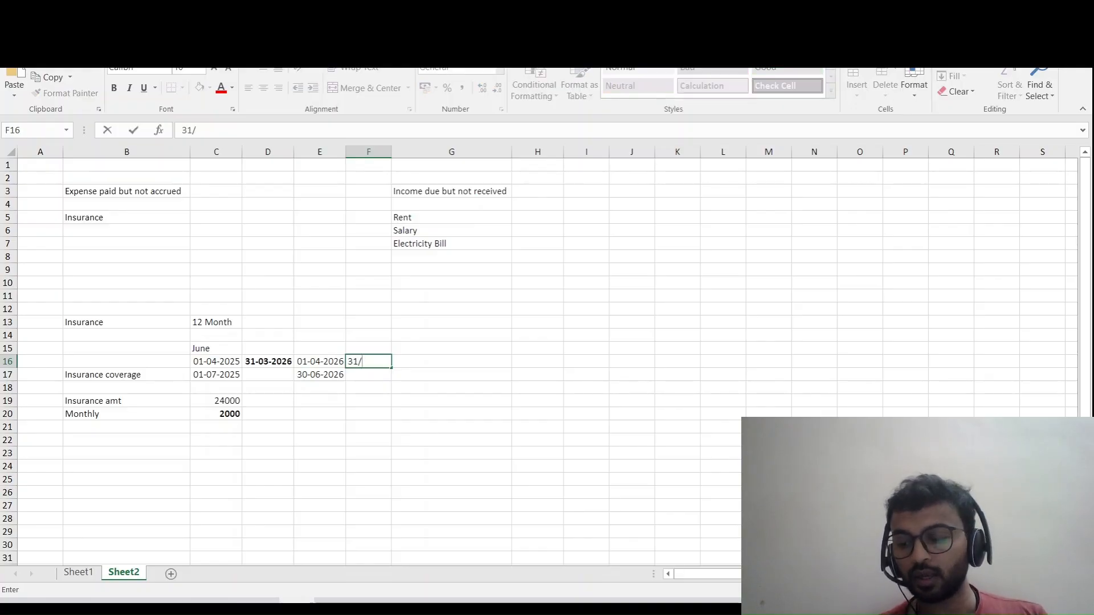
pyautogui.write('03-2')
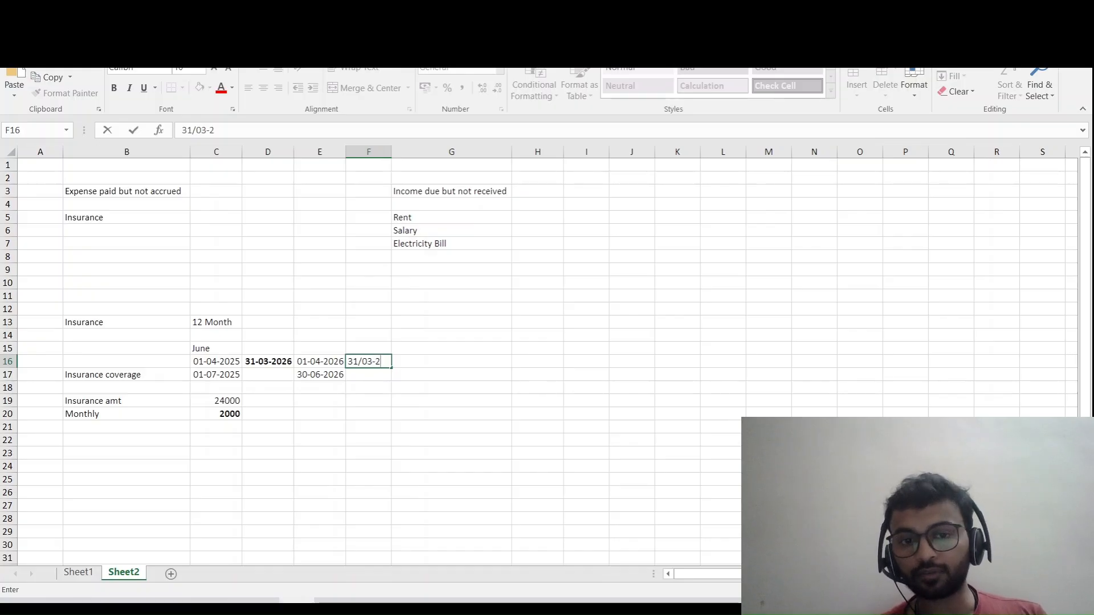
pyautogui.write('027')
pyautogui.press('Return')
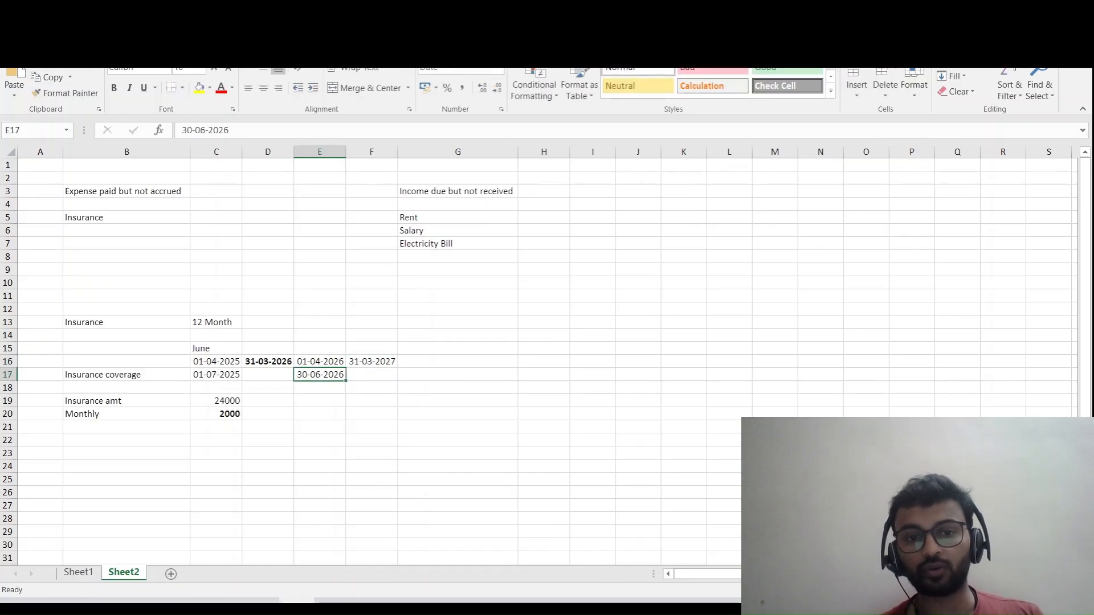
# - Note the covered months per fiscal year by entering 9 M in cell D18 and 3M in cell F18
pyautogui.press('Up')
pyautogui.press('Down')
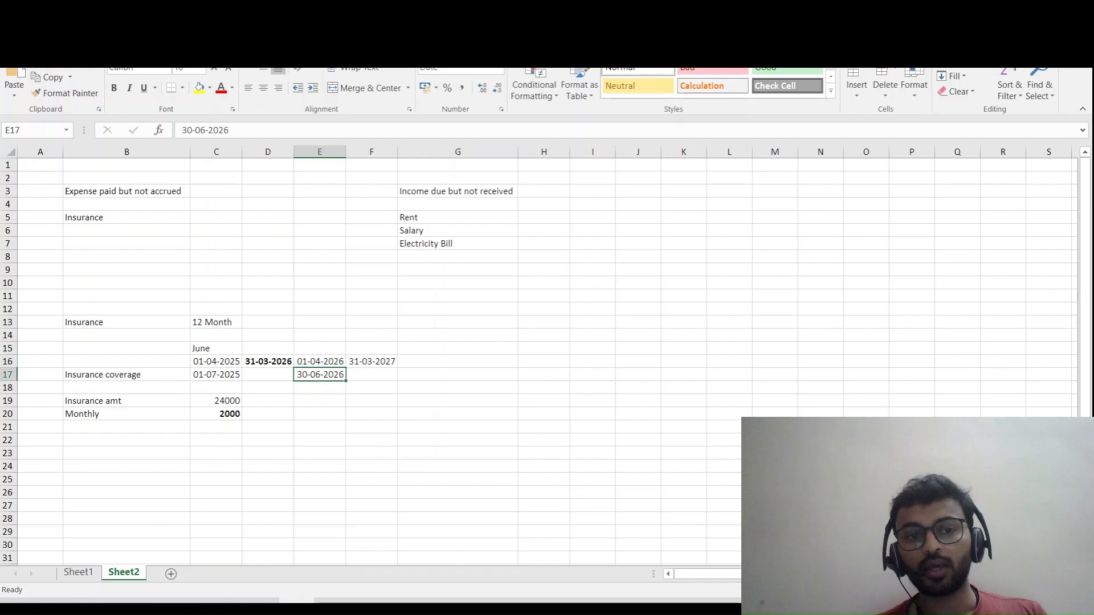
pyautogui.press('Up')
pyautogui.press('Down')
pyautogui.press('Down')
pyautogui.hotkey('shift', 'space')
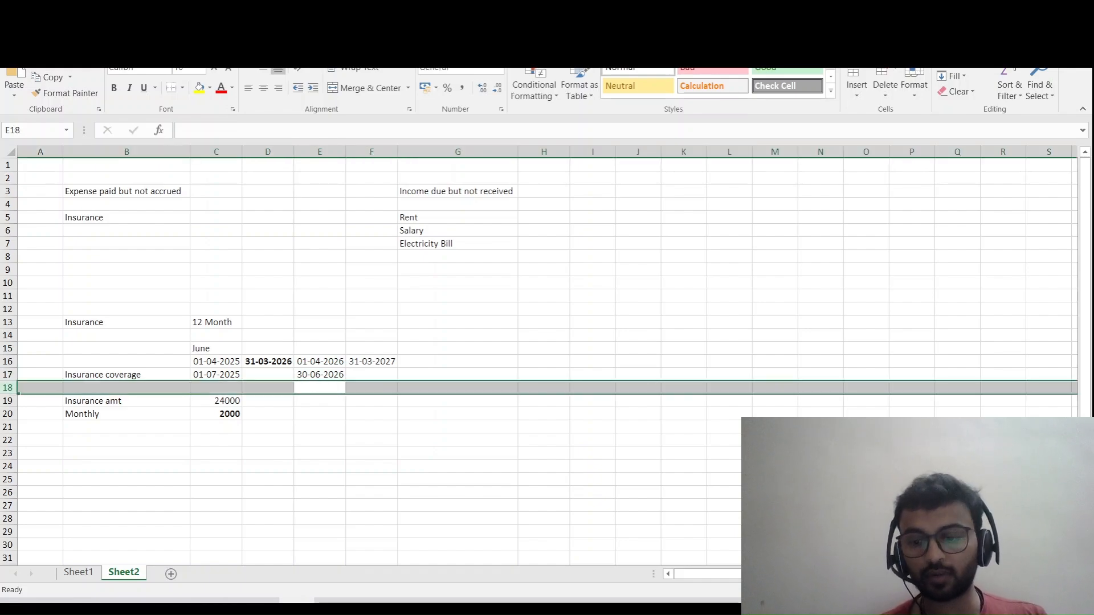
pyautogui.press('Left')
pyautogui.press('Left')
pyautogui.press('Right')
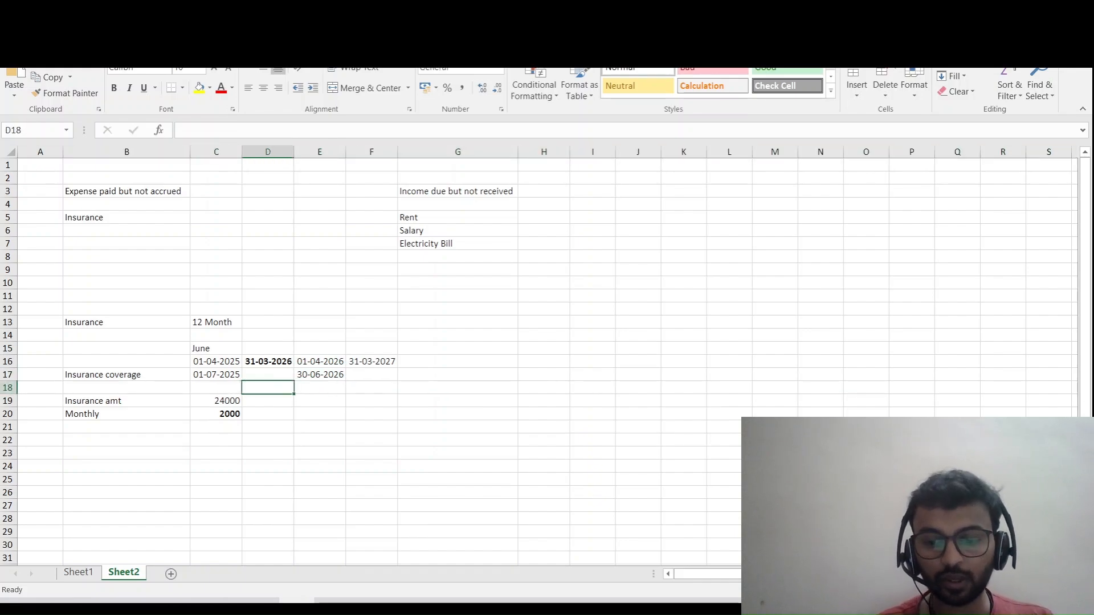
pyautogui.write('9 M')
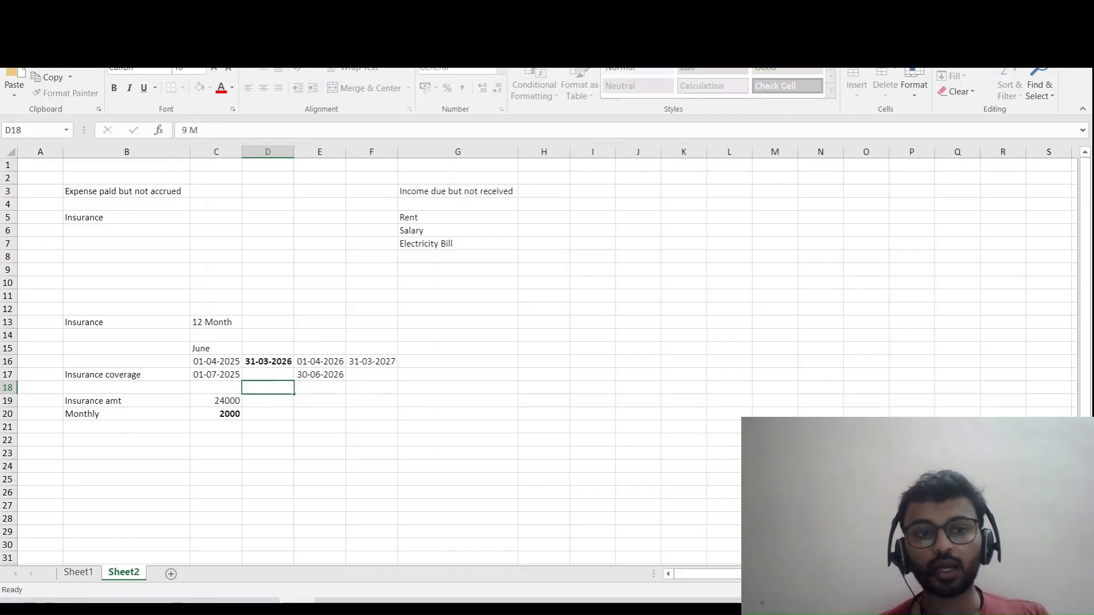
pyautogui.press('Right')
pyautogui.press('Right')
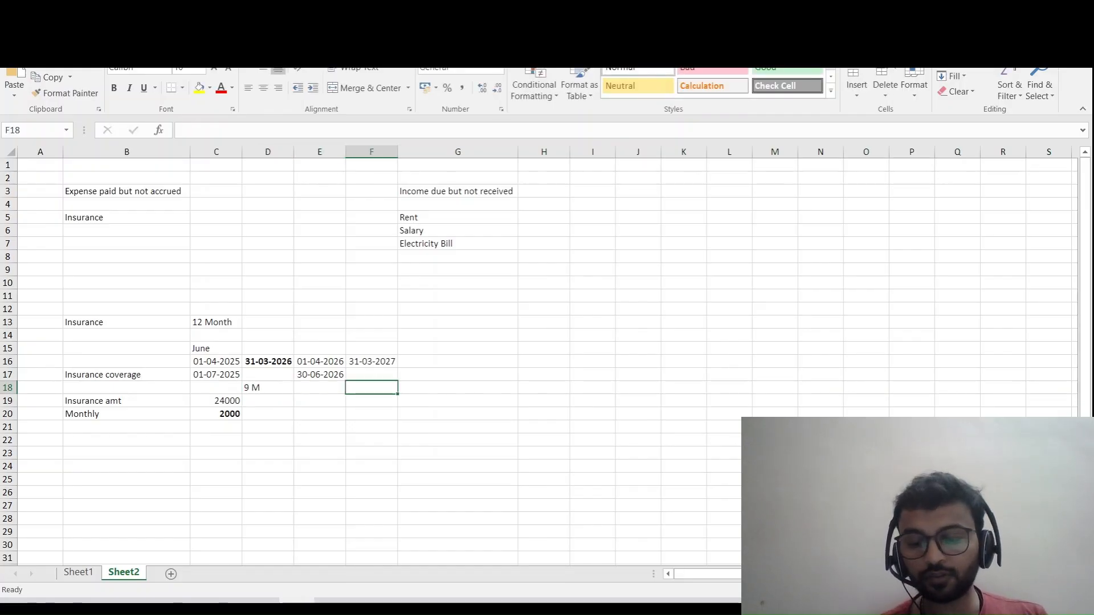
pyautogui.write('3M')
pyautogui.press('Return')
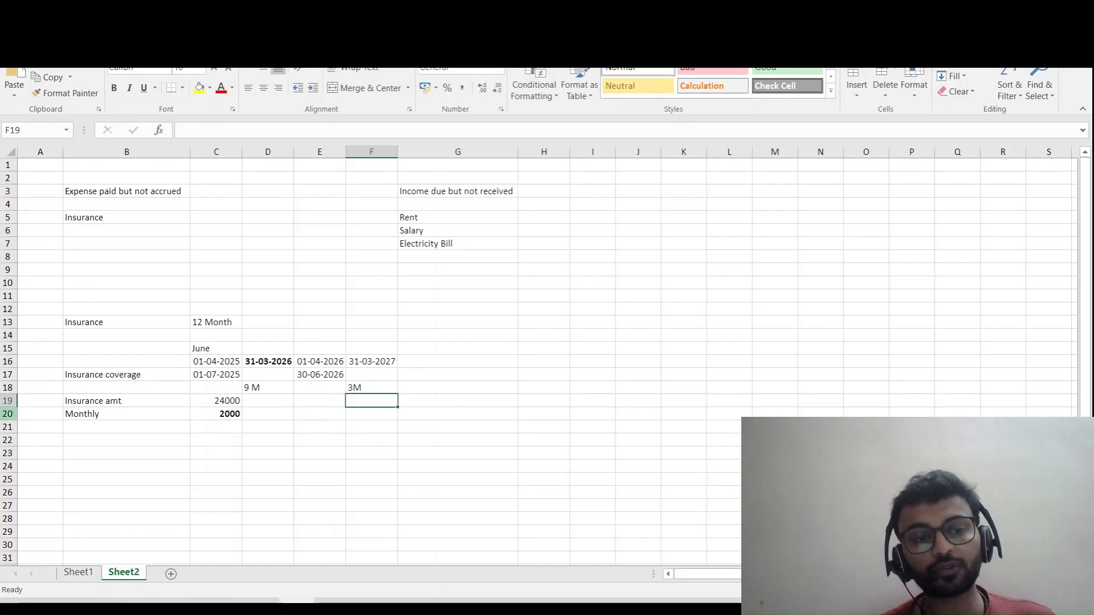
# - Enter the journal debit line Prepaid Insurance in cell B25 with the amount 24000 in cell C25
pyautogui.scroll(-3, 370, 285)
pyautogui.click(126, 361)
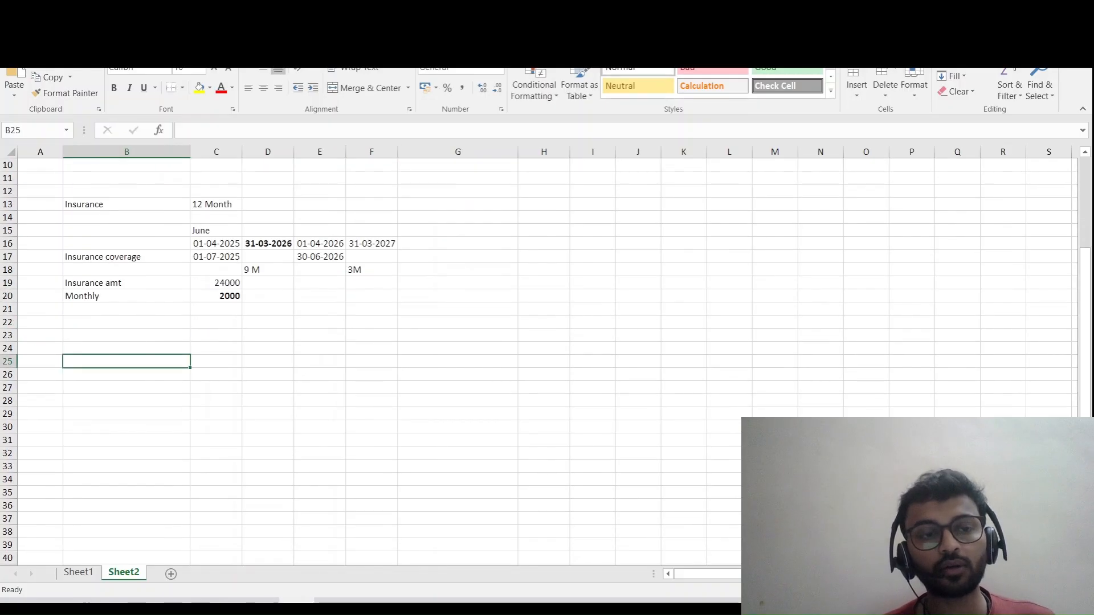
pyautogui.moveTo(39, 270); pyautogui.dragTo(216, 309)
pyautogui.click(126, 361)
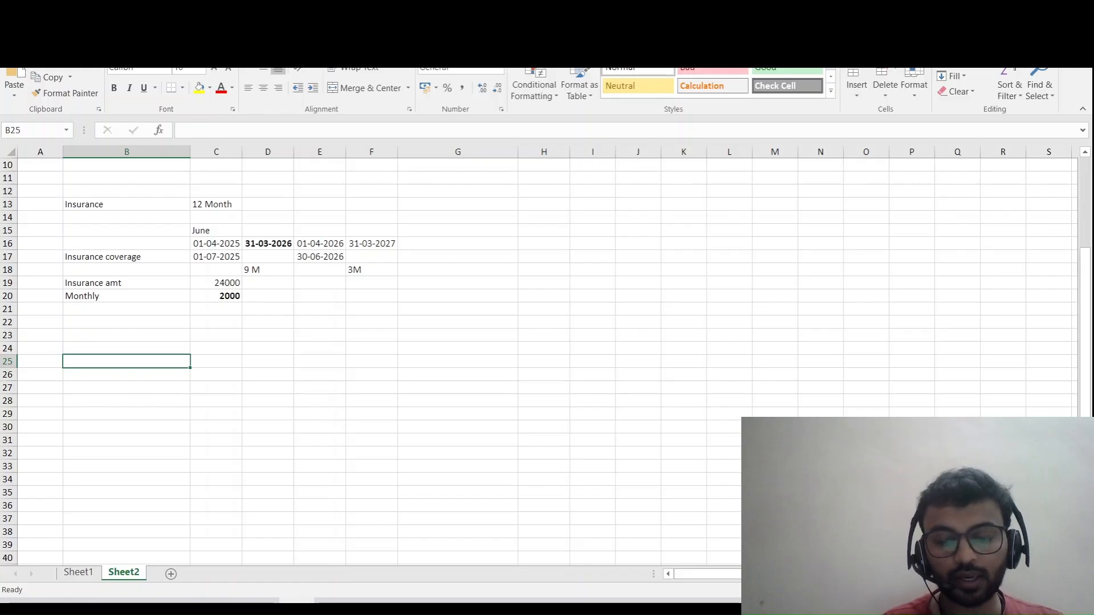
pyautogui.write('Prepa')
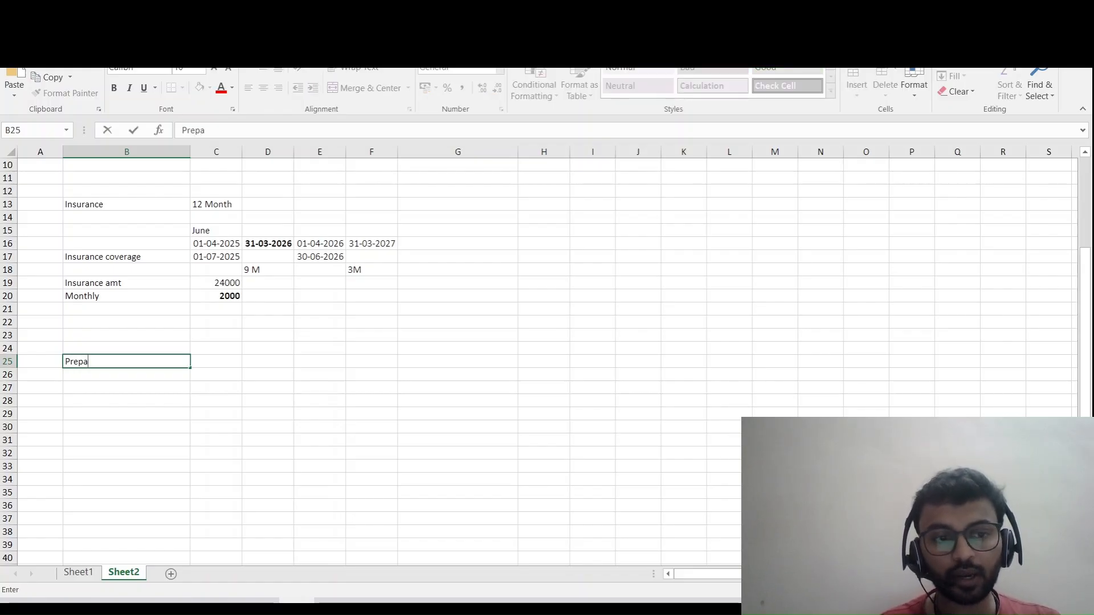
pyautogui.write('id Insurance')
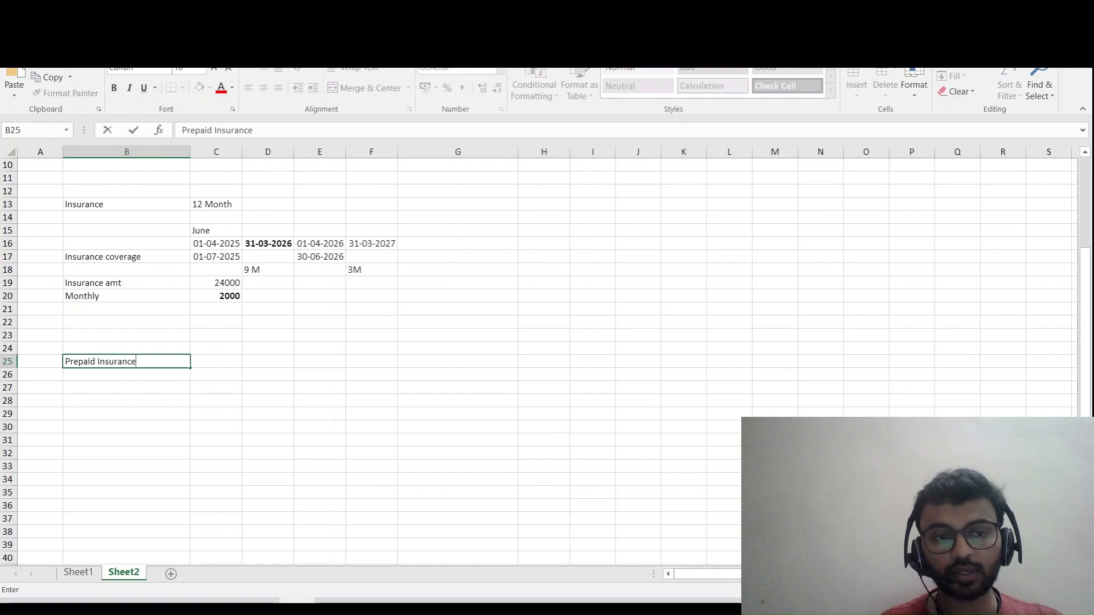
pyautogui.press('Tab')
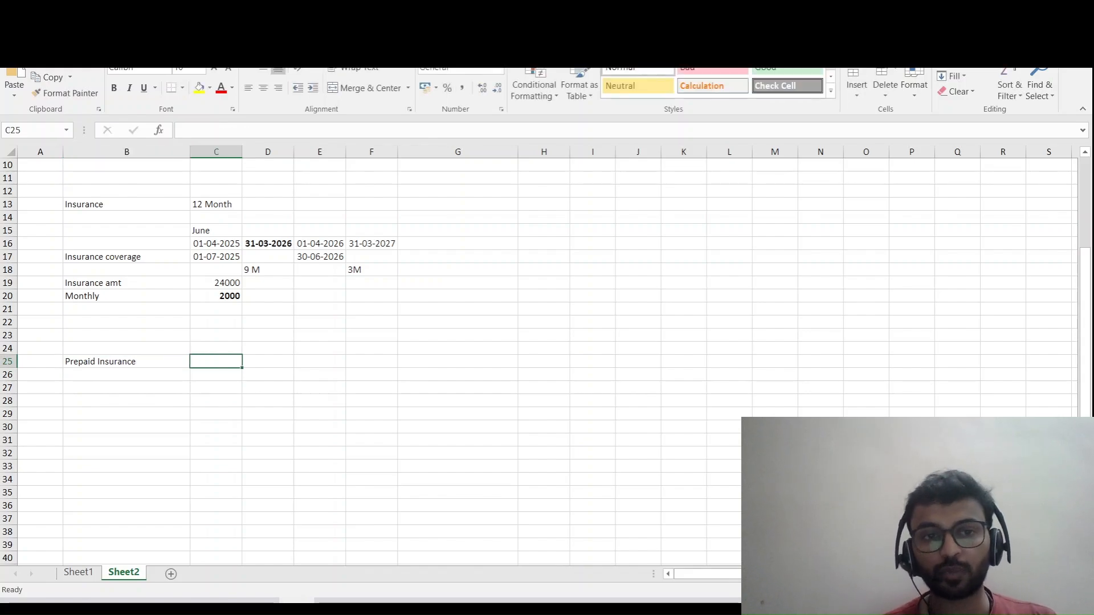
pyautogui.write('24000')
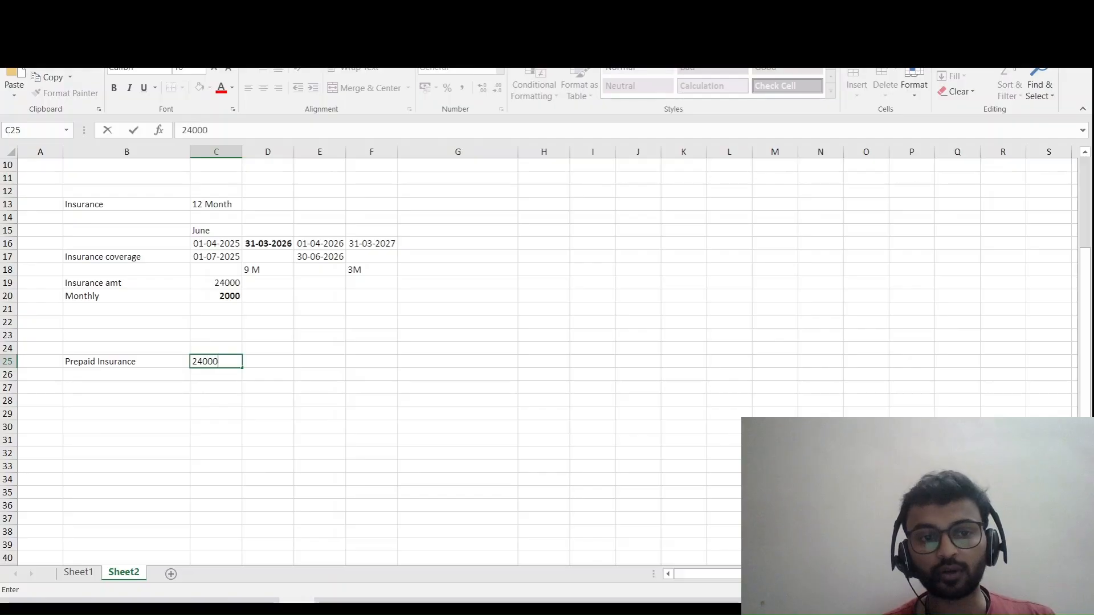
pyautogui.press('Return')
# - Add the credit line "To, Vendor" in cell B26 with the amount 24000 in cell D26
pyautogui.write('To')
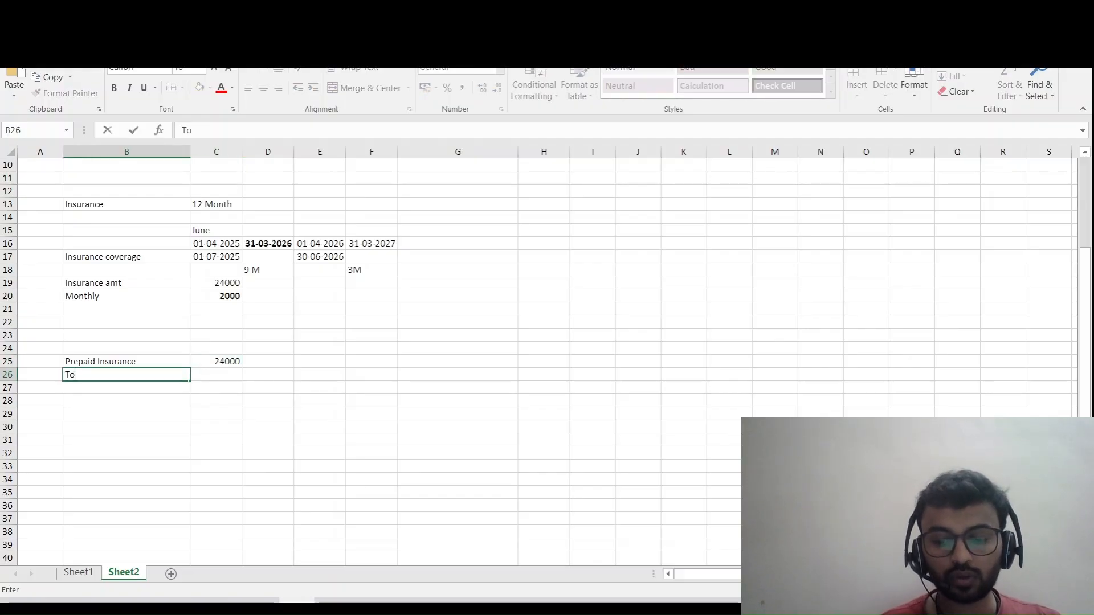
pyautogui.write(', Vendor')
pyautogui.press('Tab')
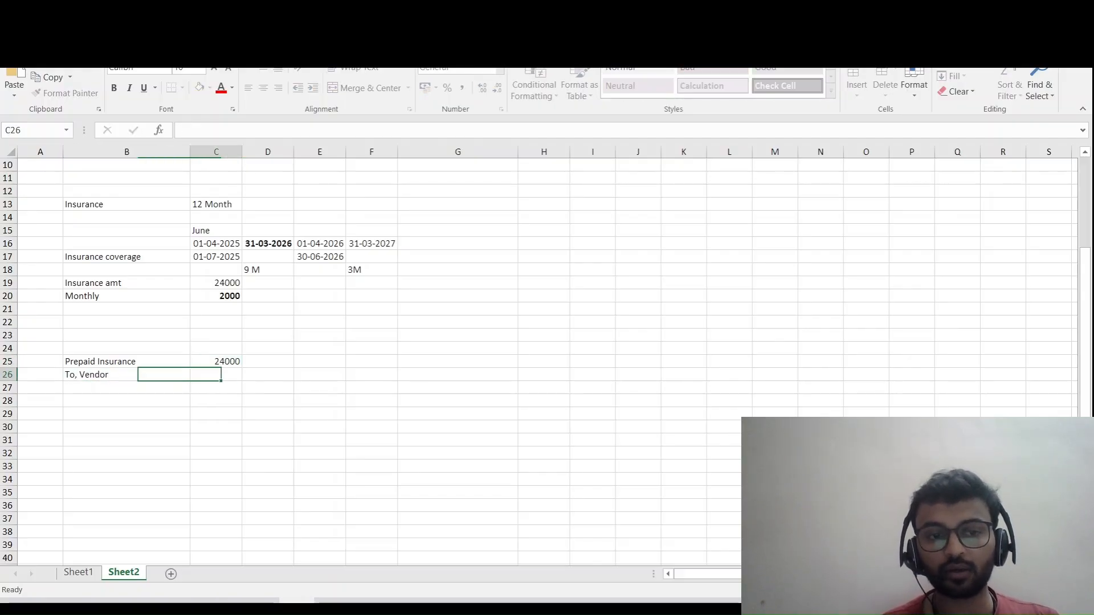
pyautogui.press('Tab')
pyautogui.write('24000')
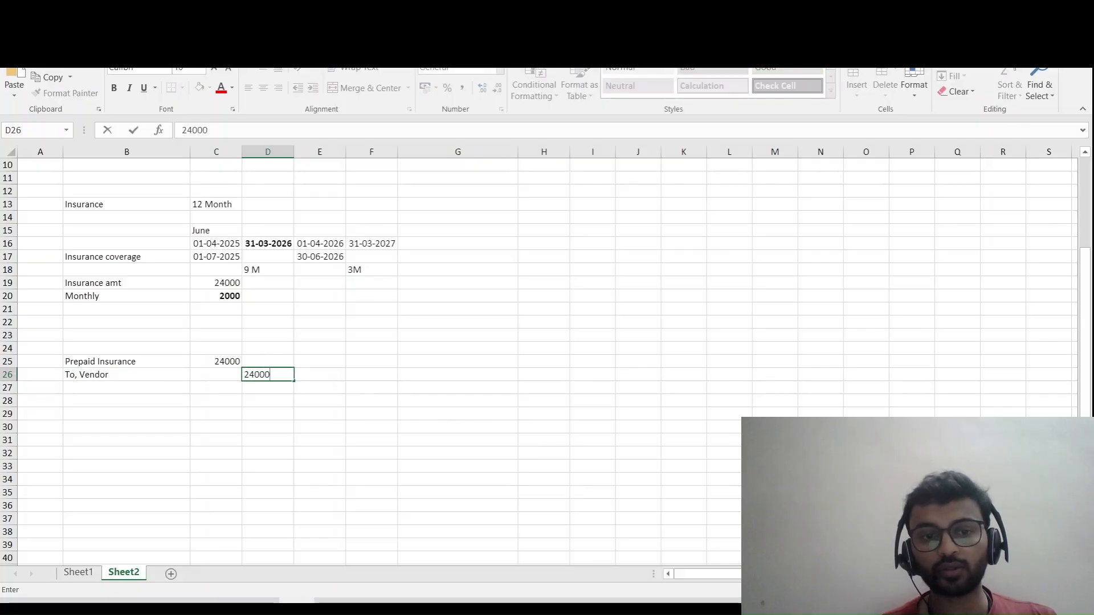
pyautogui.press('Return')
pyautogui.press('Down')
pyautogui.press('Up')
pyautogui.press('Up')
pyautogui.press('Up')
pyautogui.press('Up')
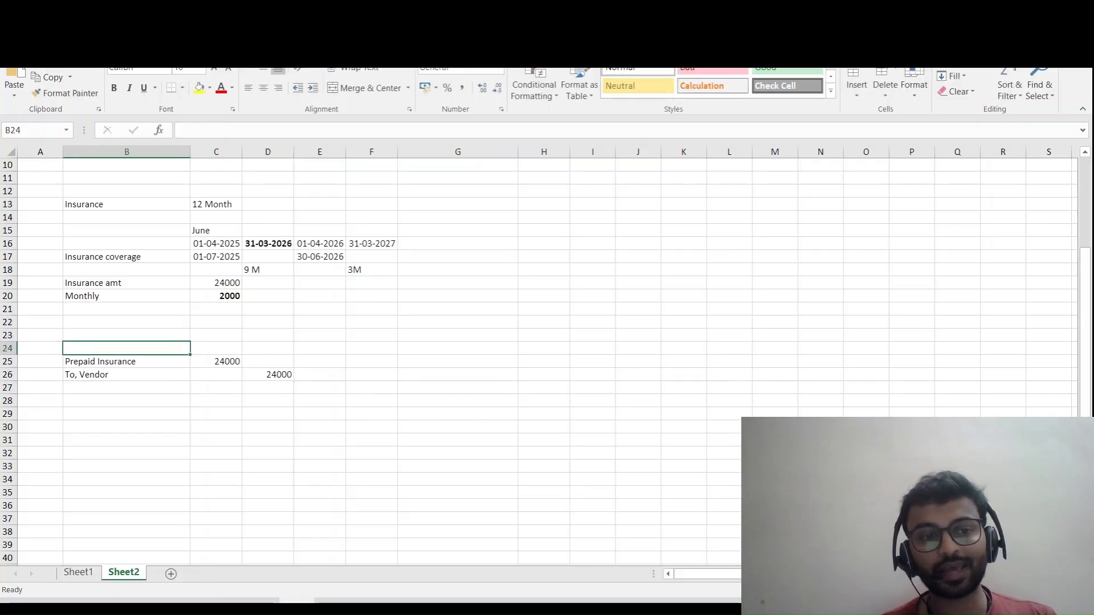
pyautogui.press('Down')
pyautogui.press('Down')
pyautogui.press('Down')
pyautogui.press('Down')
pyautogui.press('Down')
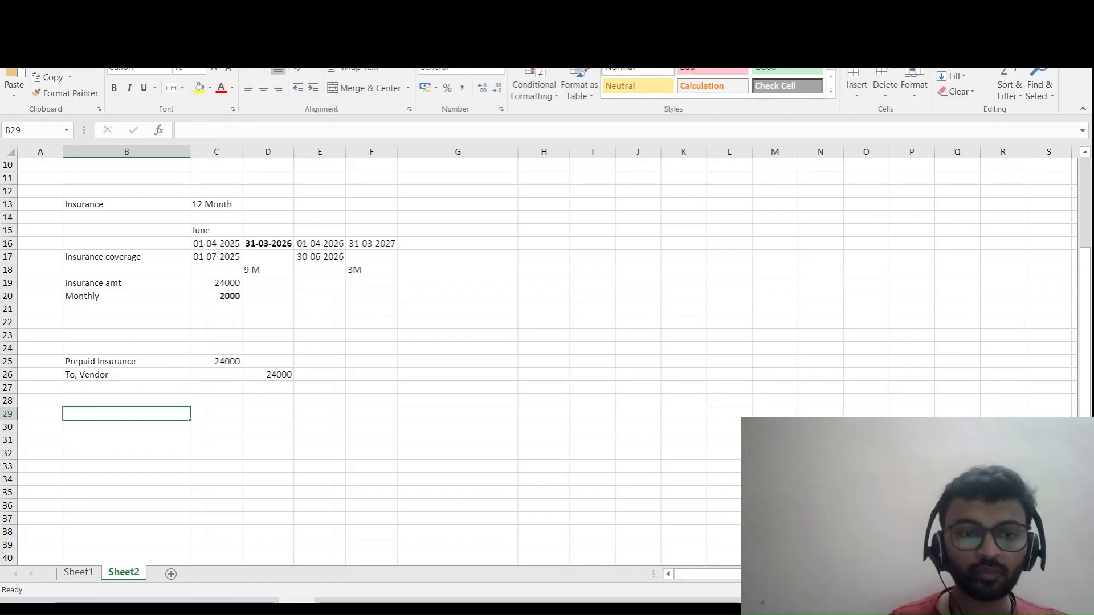
pyautogui.press('Up')
pyautogui.press('Up')
pyautogui.press('Up')
pyautogui.press('Up')
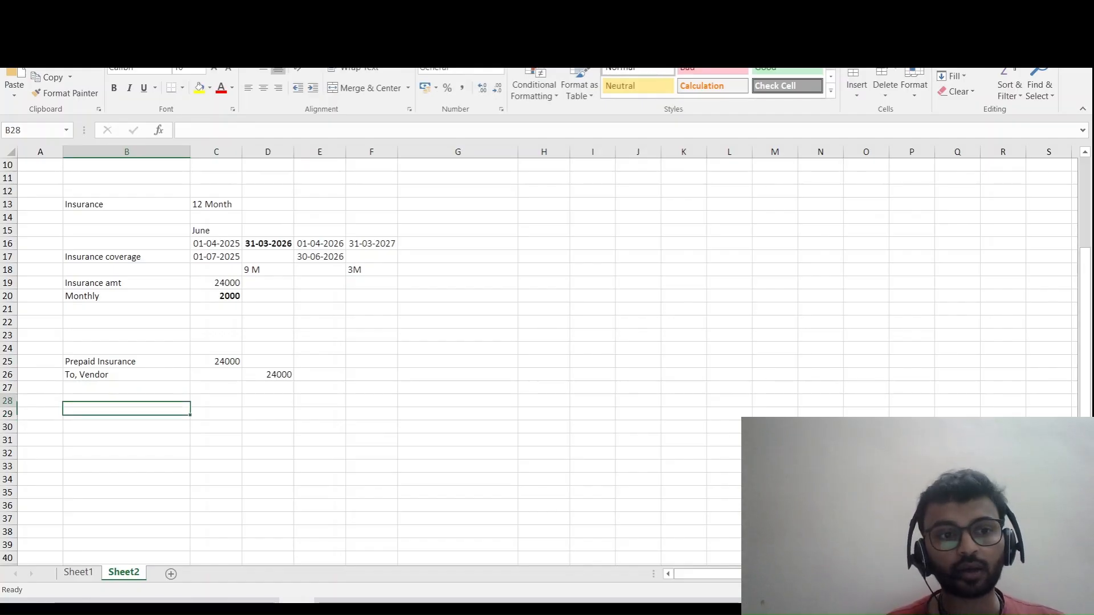
pyautogui.hotkey('shift', 'Right')
pyautogui.hotkey('ctrl', 'c')
pyautogui.press('Down')
pyautogui.press('Down')
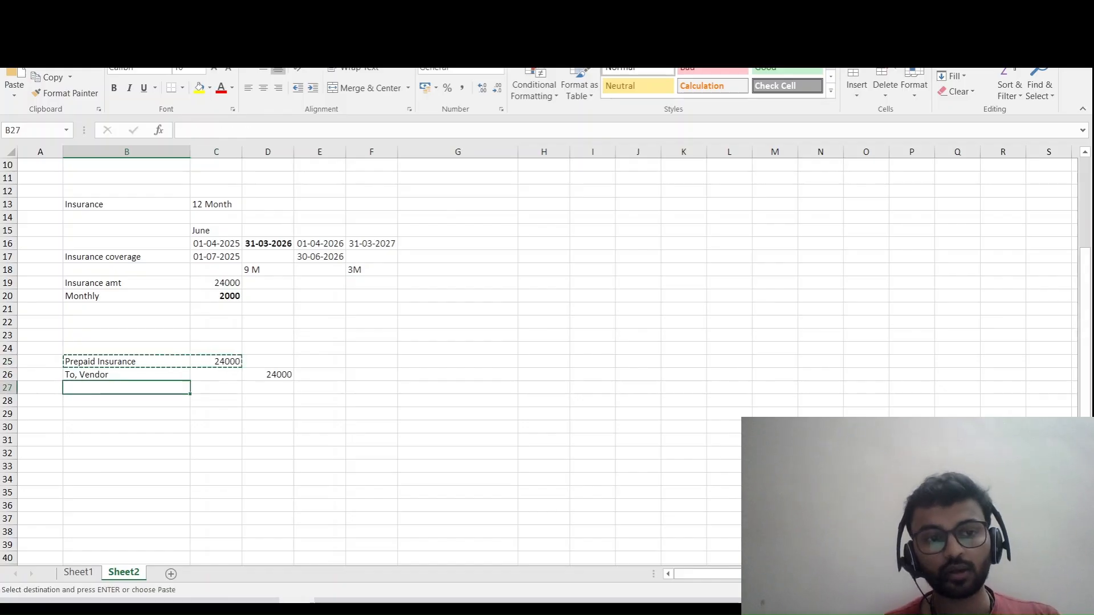
pyautogui.press('Down')
pyautogui.press('Down')
pyautogui.press('Down')
pyautogui.press('Up')
pyautogui.press('Up')
pyautogui.press('Escape')
# - Date the Prepaid Insurance entry 01-07-2025 in cell A25
pyautogui.press('Up')
pyautogui.press('Up')
pyautogui.press('Up')
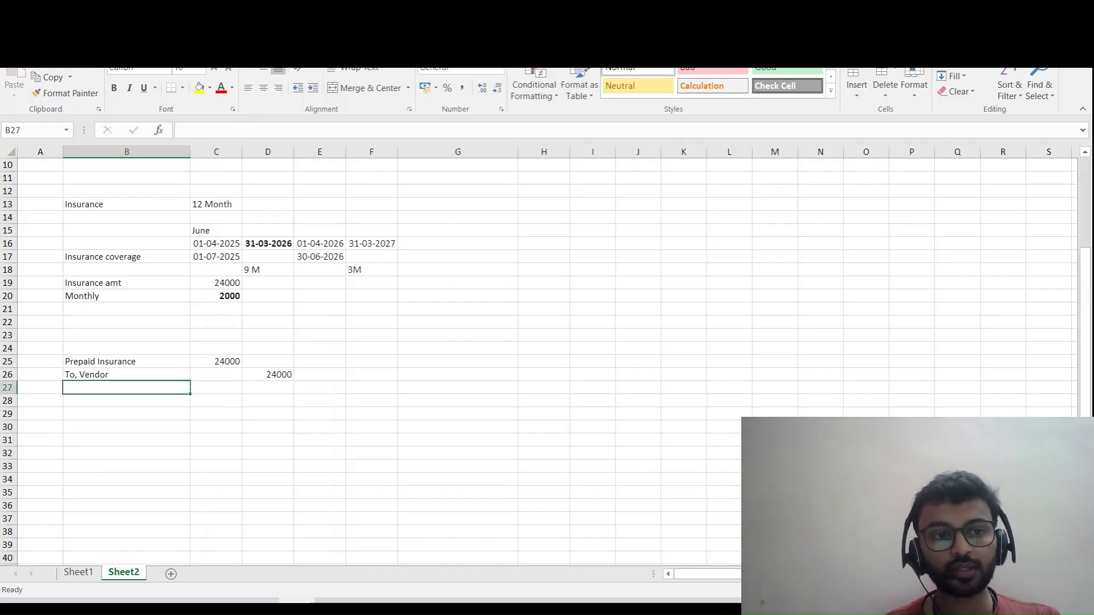
pyautogui.press('Left')
pyautogui.write('01/')
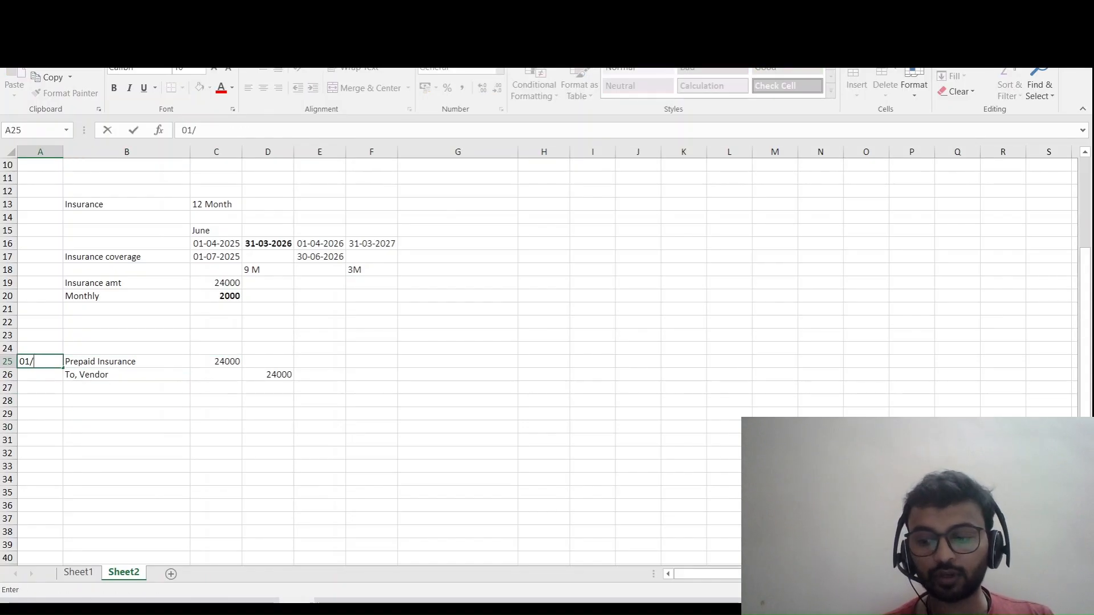
pyautogui.write('07/20')
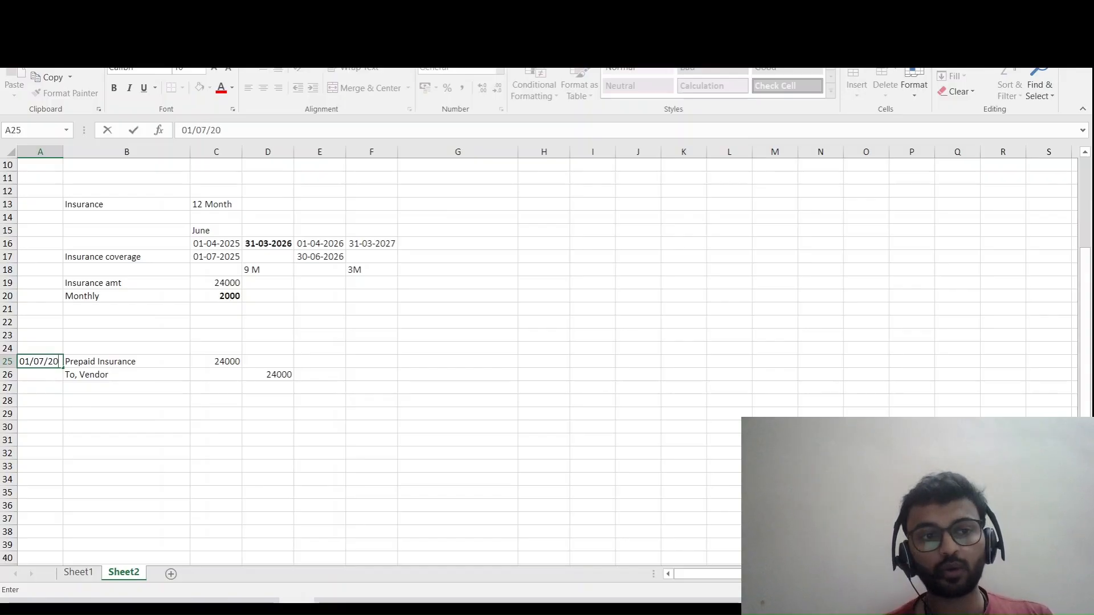
pyautogui.write('25')
pyautogui.press('Return')
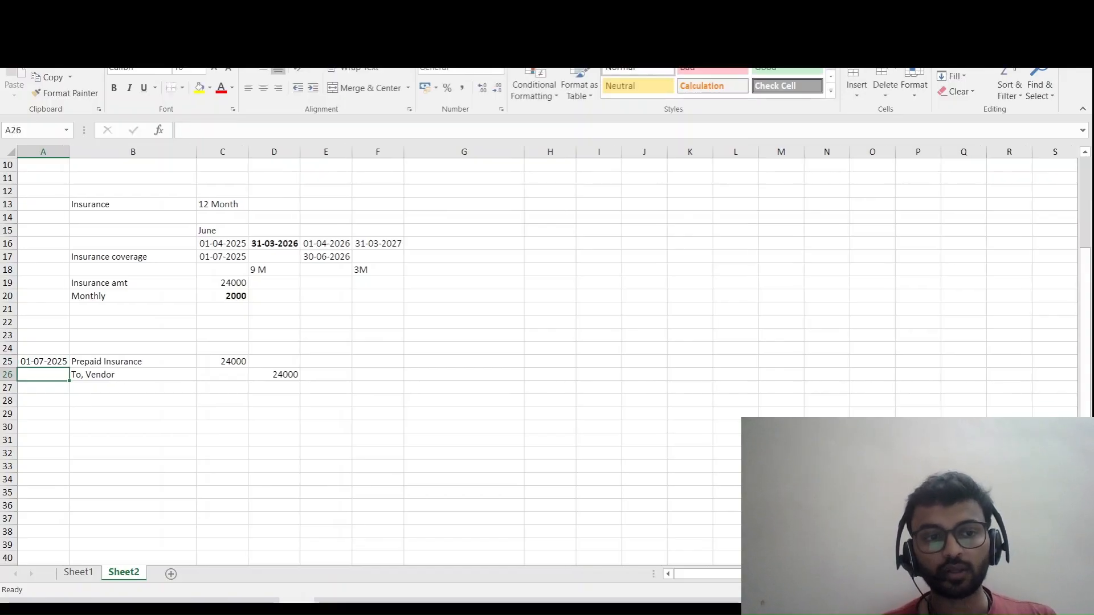
# - Copy the Prepaid Insurance entry's date from cell A25 into cell A29
pyautogui.press('Down')
pyautogui.press('Down')
pyautogui.press('Down')
pyautogui.press('Right')
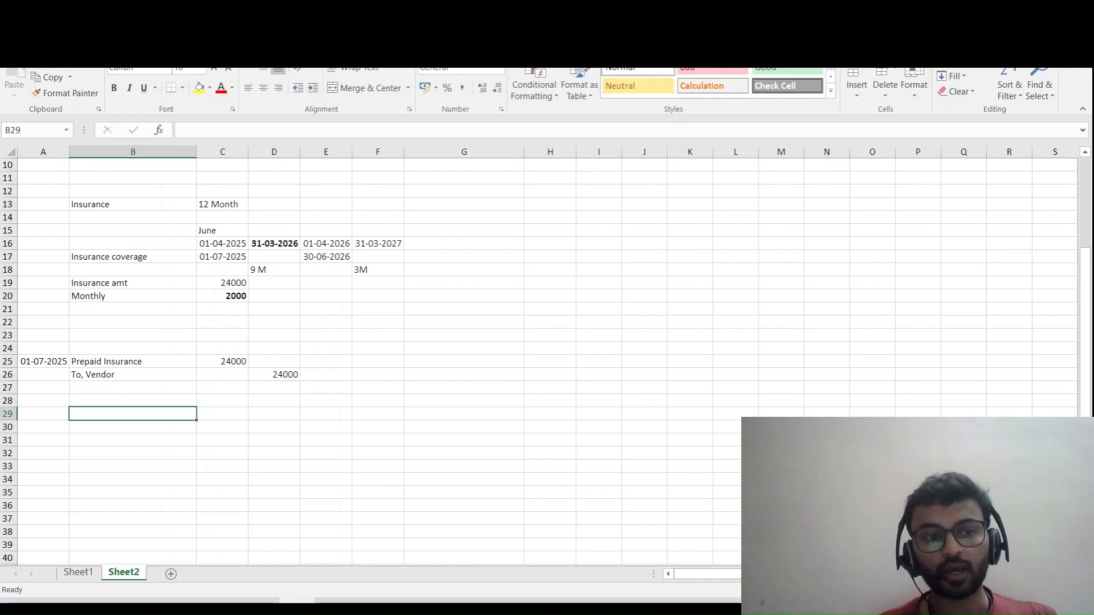
pyautogui.press('Left')
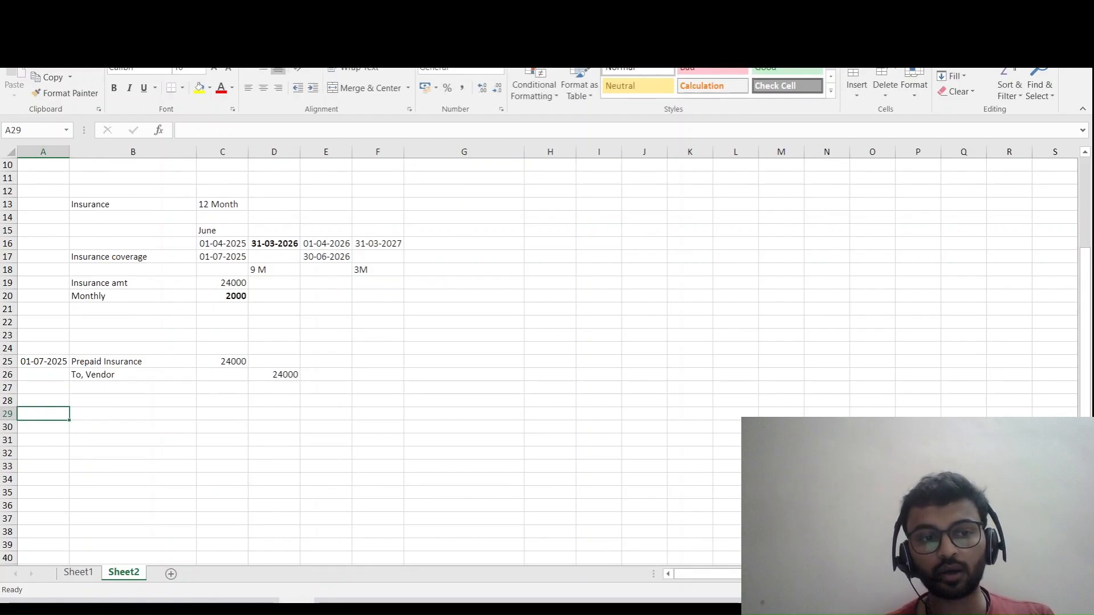
pyautogui.press('Up')
pyautogui.press('Up')
pyautogui.press('Up')
pyautogui.press('Up')
pyautogui.hotkey('ctrl', 'c')
pyautogui.press('Down')
pyautogui.press('Down')
pyautogui.press('Down')
pyautogui.press('Down')
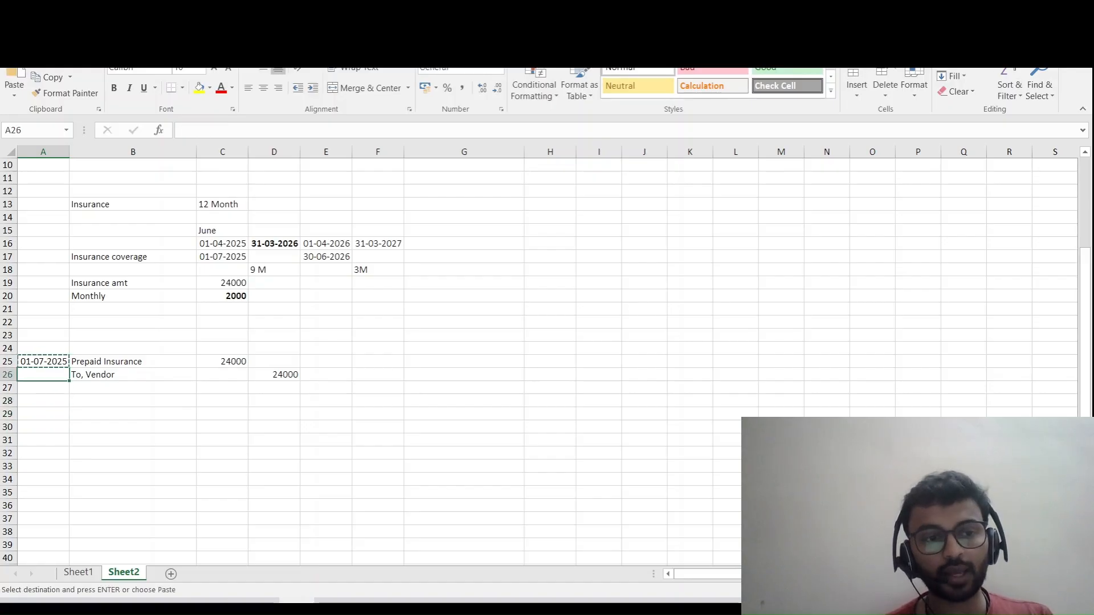
pyautogui.press('Return')
# - Enter the payment debit line Vendor in cell B29 with the amount 24000 in cell C29
pyautogui.press('Right')
pyautogui.write('Vendo')
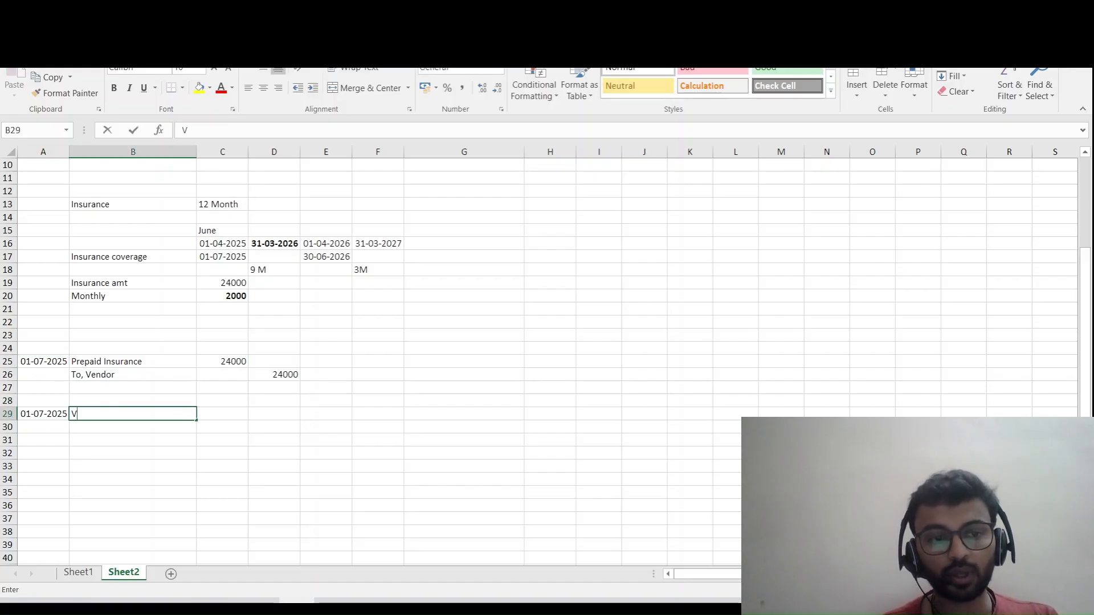
pyautogui.press('Right')
pyautogui.write('24000')
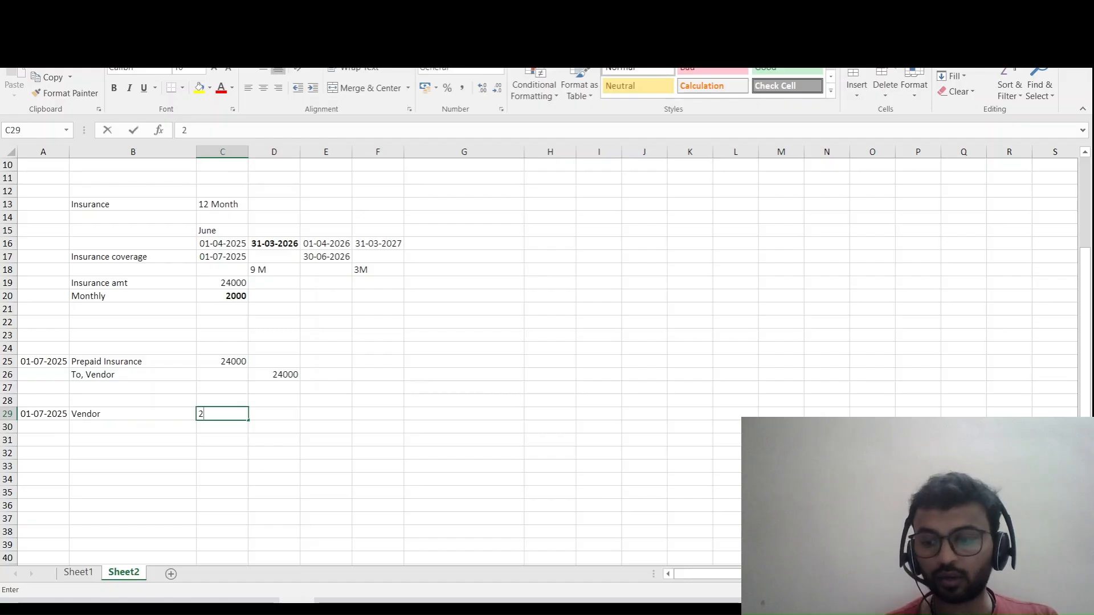
pyautogui.press('Right')
pyautogui.press('Down')
pyautogui.press('Left')
pyautogui.press('Left')
pyautogui.press('Left')
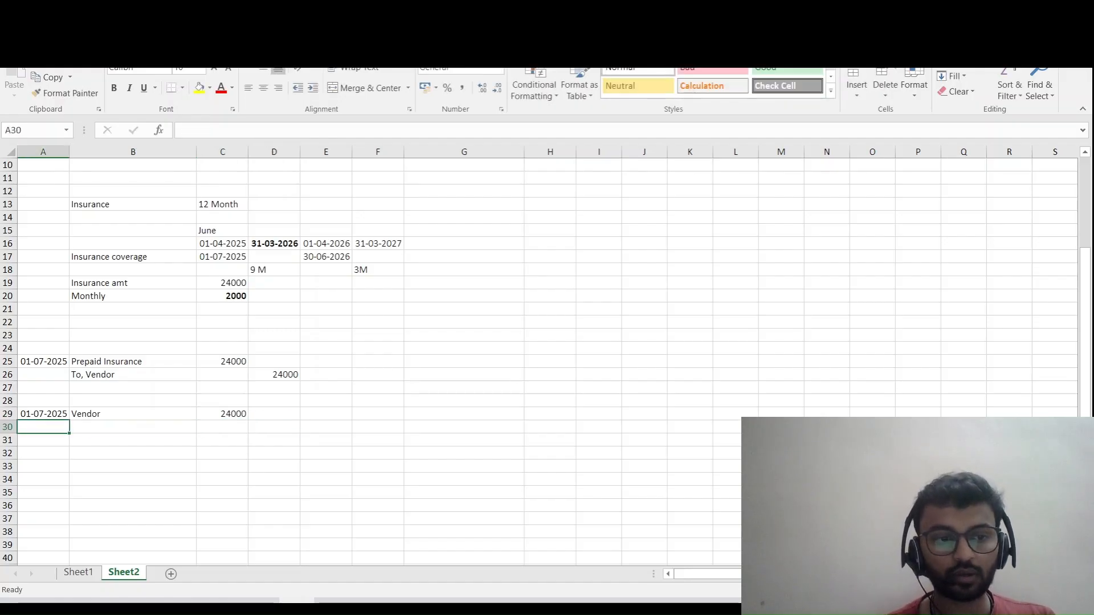
# - Add the credit line "To, Bank" in cell B30 with the amount 24000 in cell D30
pyautogui.press('Right')
pyautogui.write('To, Bank')
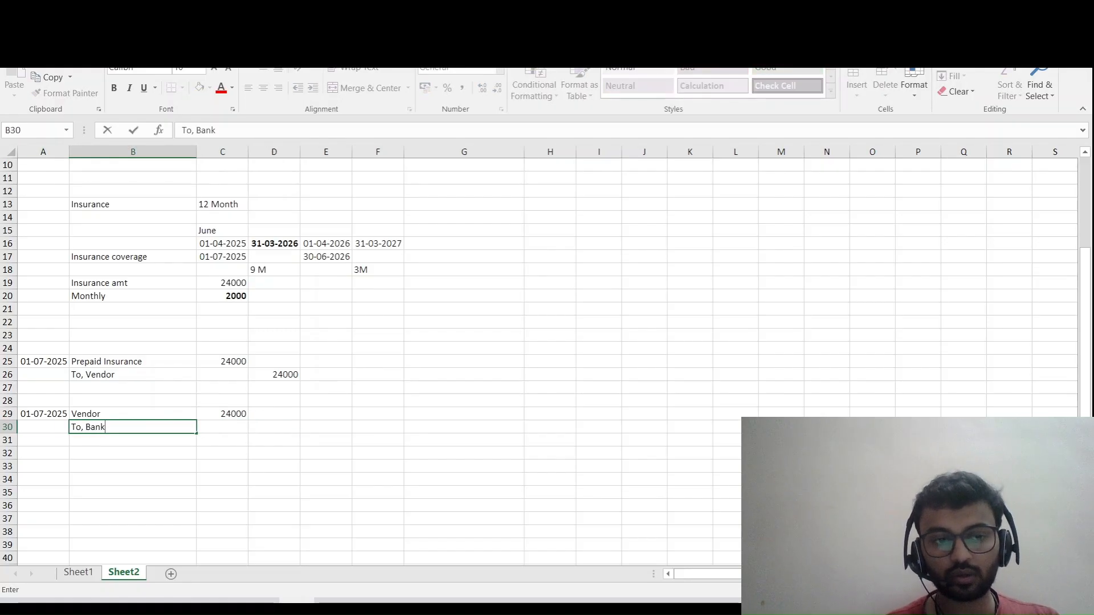
pyautogui.press('Right')
pyautogui.press('Right')
pyautogui.write('24000')
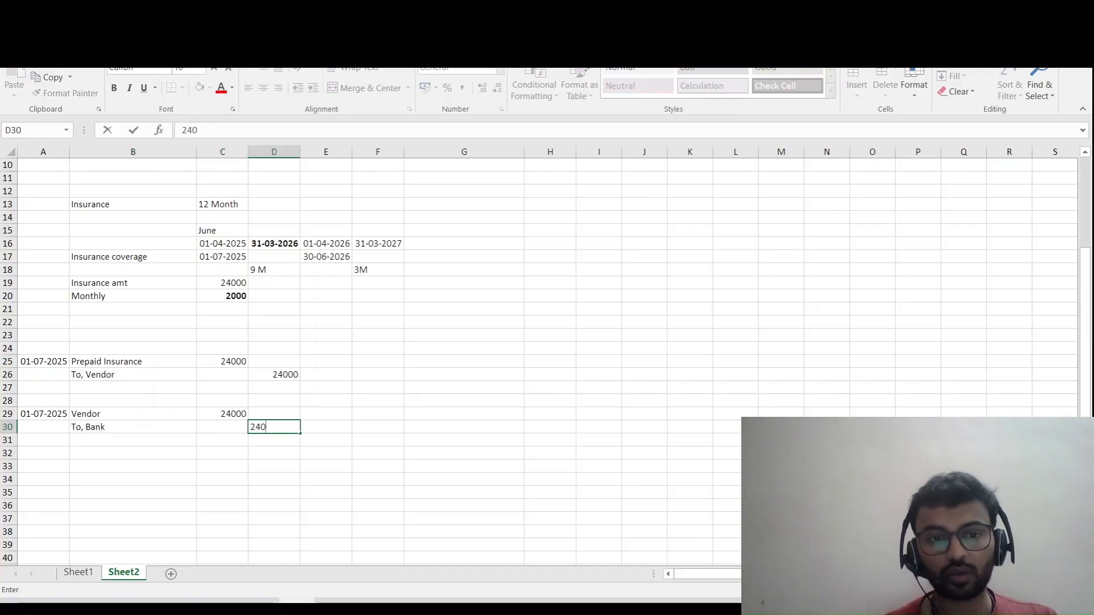
pyautogui.press('Down')
# - Enter the labels Begning in cell B33 and End in cell B34, below the payment entry
pyautogui.press('Left')
pyautogui.press('Left')
pyautogui.press('Left')
pyautogui.press('Down')
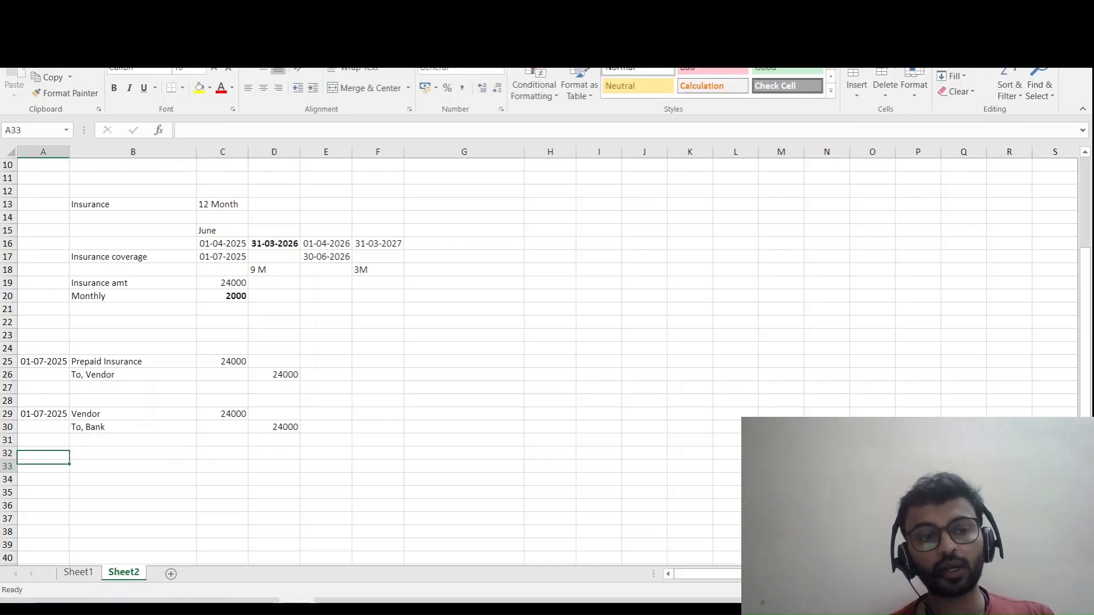
pyautogui.press('Down')
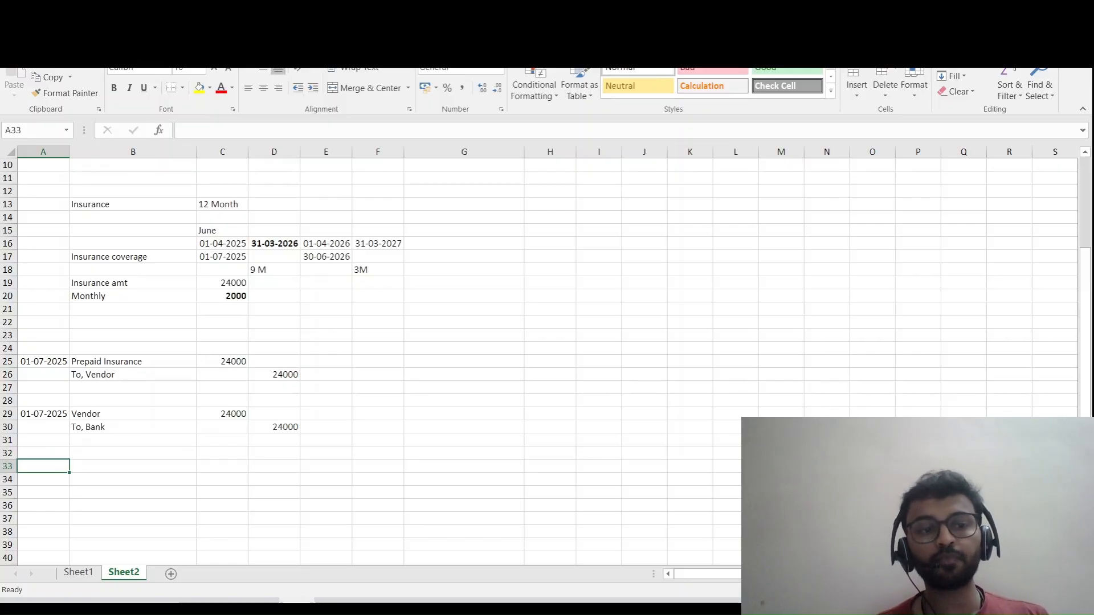
pyautogui.write('0')
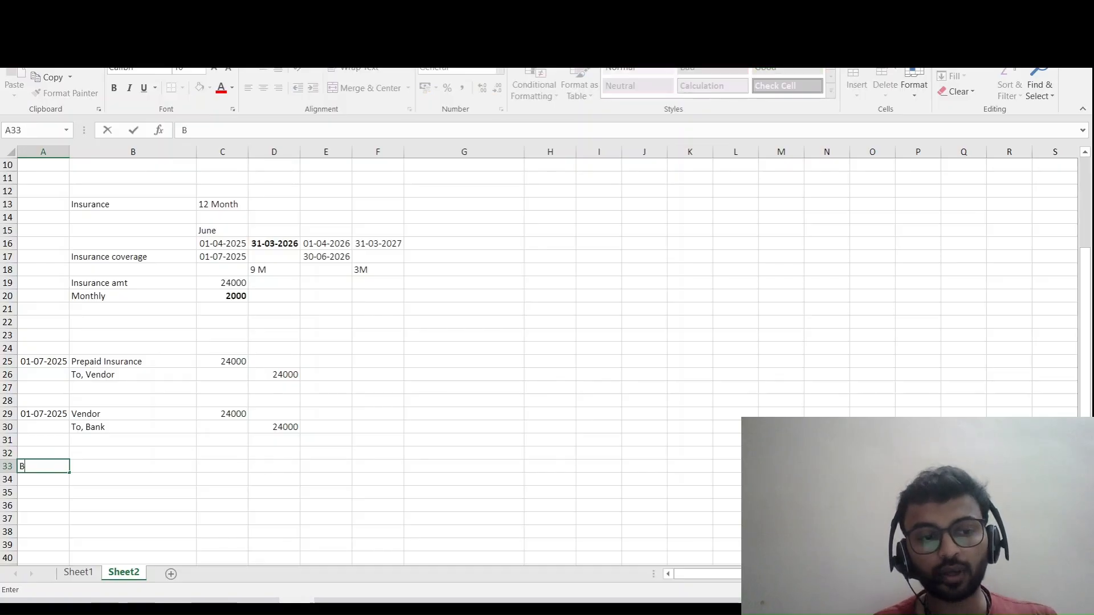
pyautogui.press('Escape')
pyautogui.press('Right')
pyautogui.write('Be')
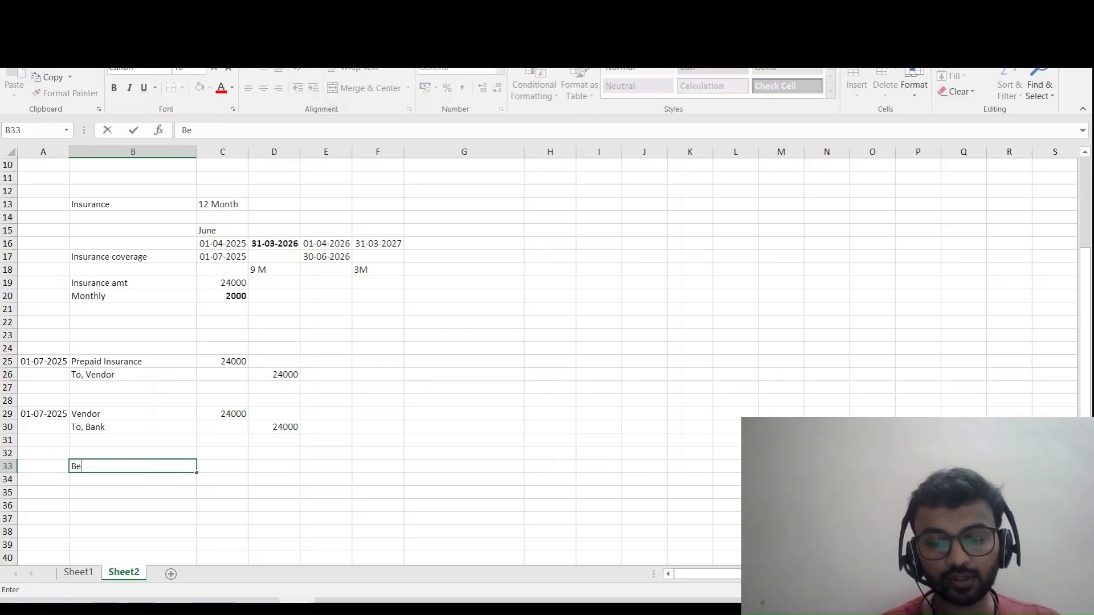
pyautogui.write('n')
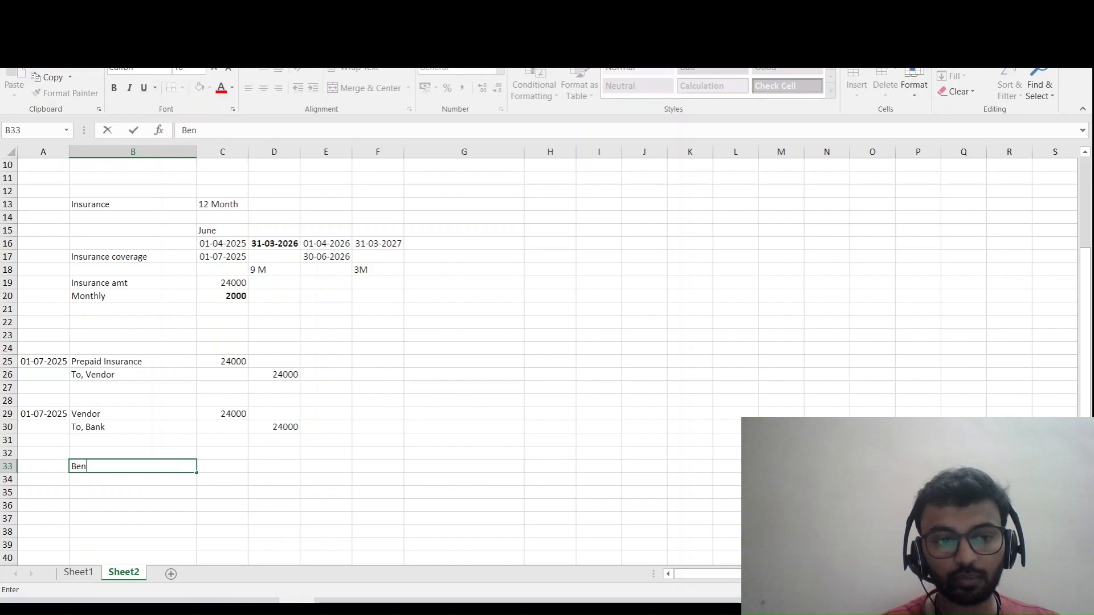
pyautogui.write('gning')
pyautogui.press('Return')
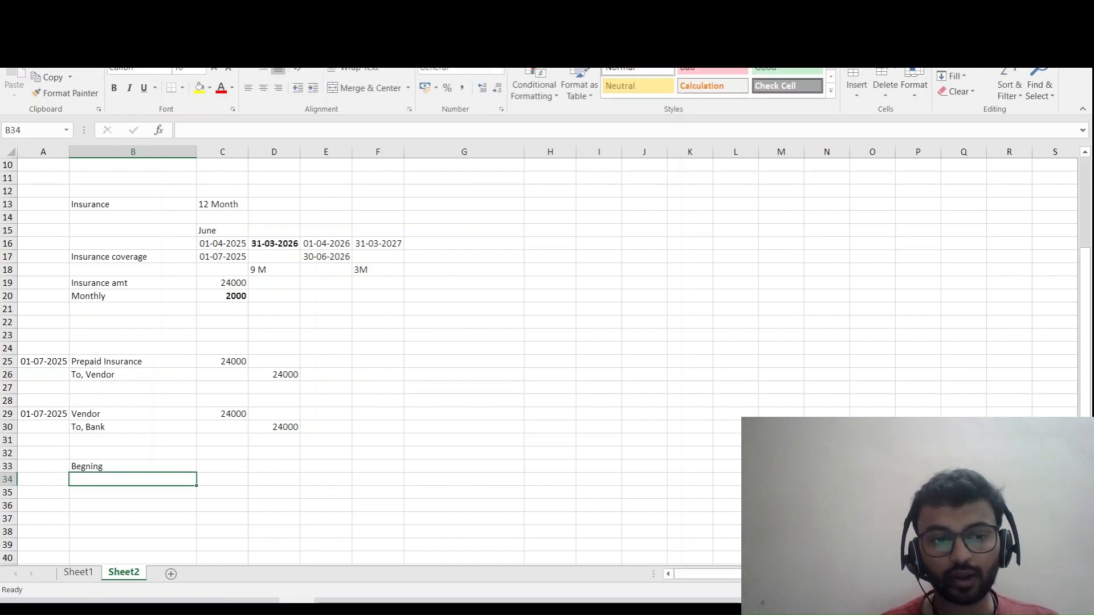
pyautogui.write('End')
pyautogui.press('Return')
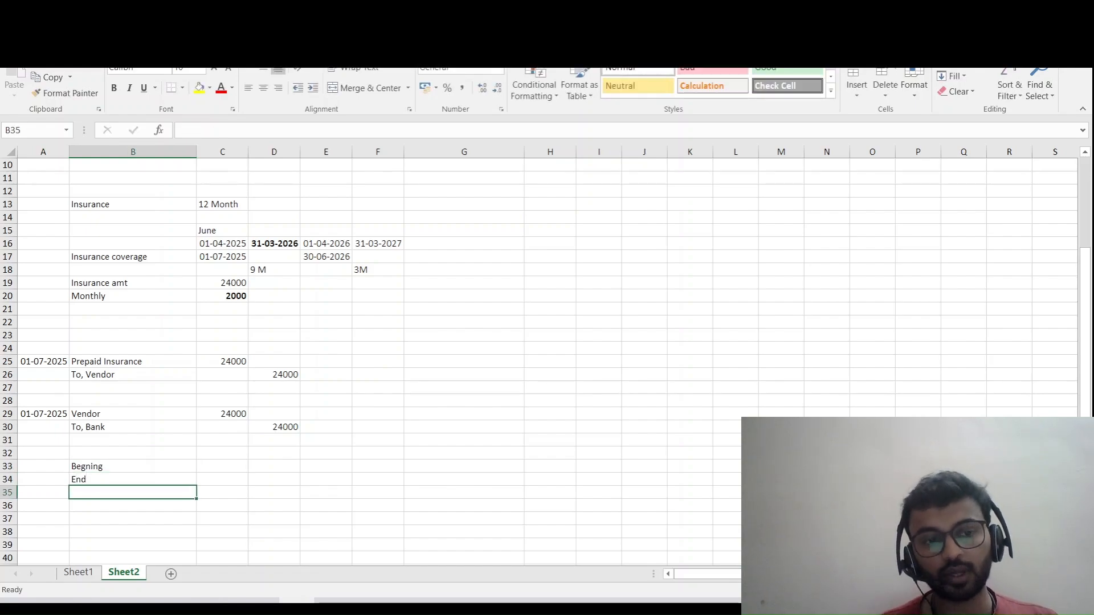
# - Make the End label in cell B34 bold
pyautogui.press('Right')
pyautogui.press('Up')
pyautogui.press('Up')
pyautogui.press('Down')
pyautogui.press('Left')
pyautogui.press('Left')
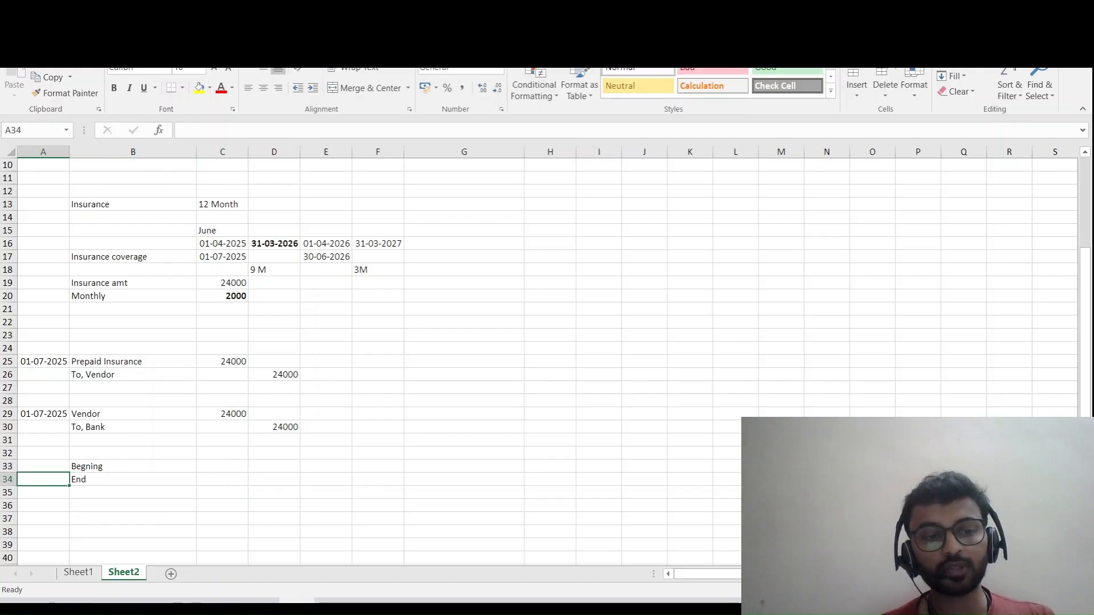
pyautogui.press('Right')
pyautogui.hotkey('ctrl', 'b')
# - Enter the date 31-07-2025 in cell A36 for the first month-end entry
pyautogui.press('Down')
pyautogui.press('Down')
pyautogui.press('Left')
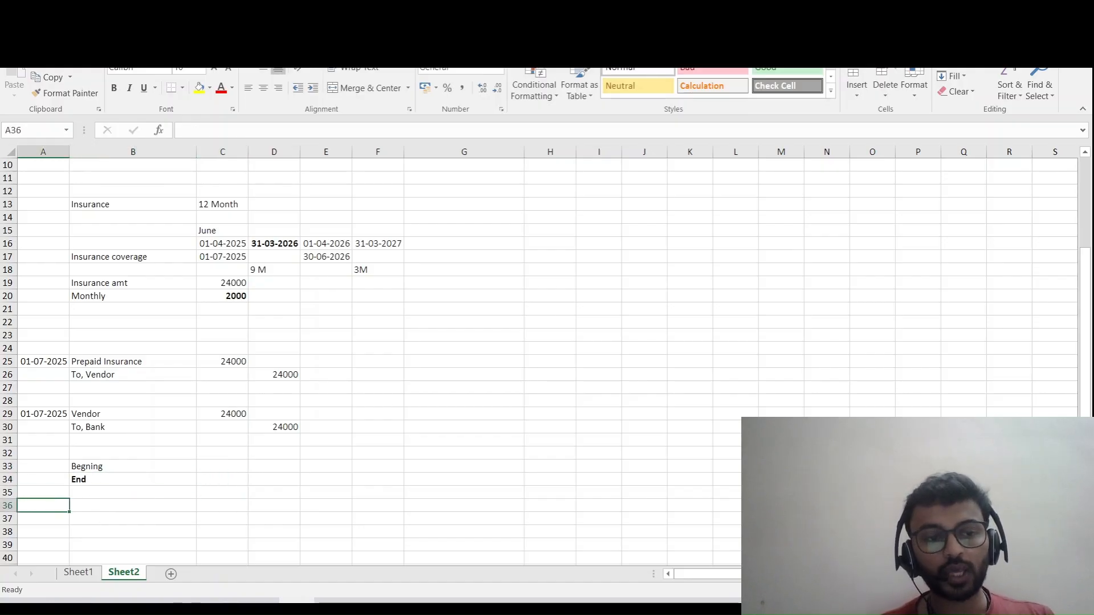
pyautogui.write('31')
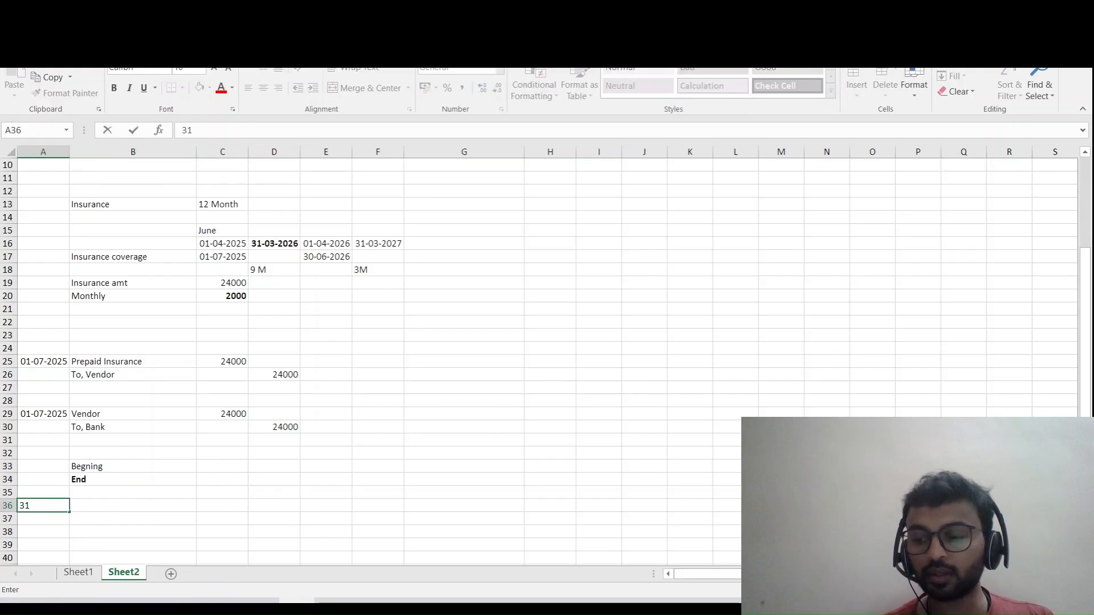
pyautogui.write('-07-')
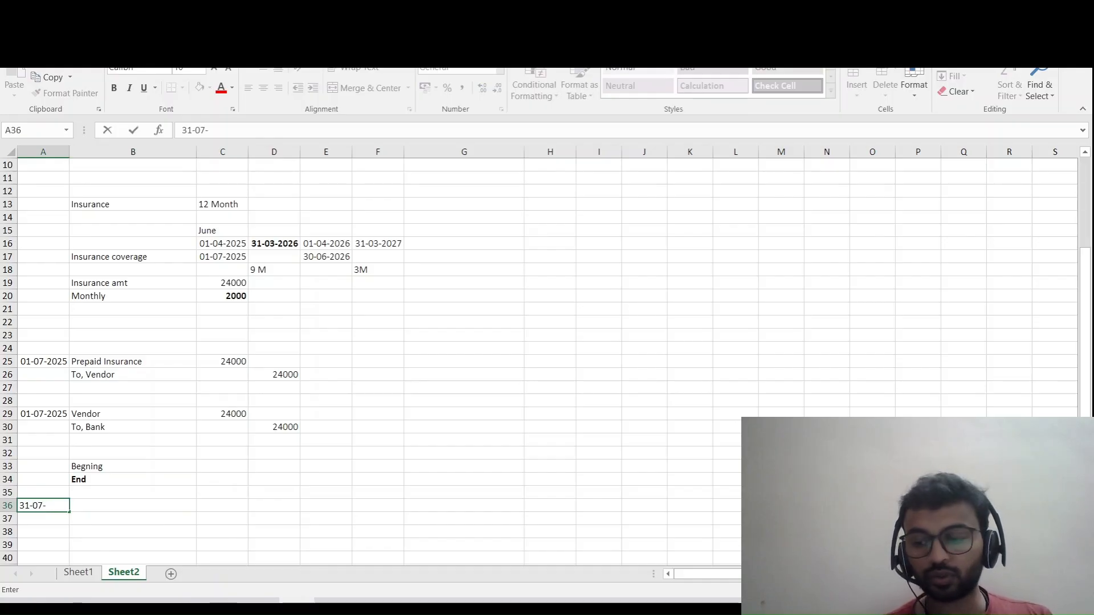
pyautogui.write('2025')
pyautogui.press('Tab')
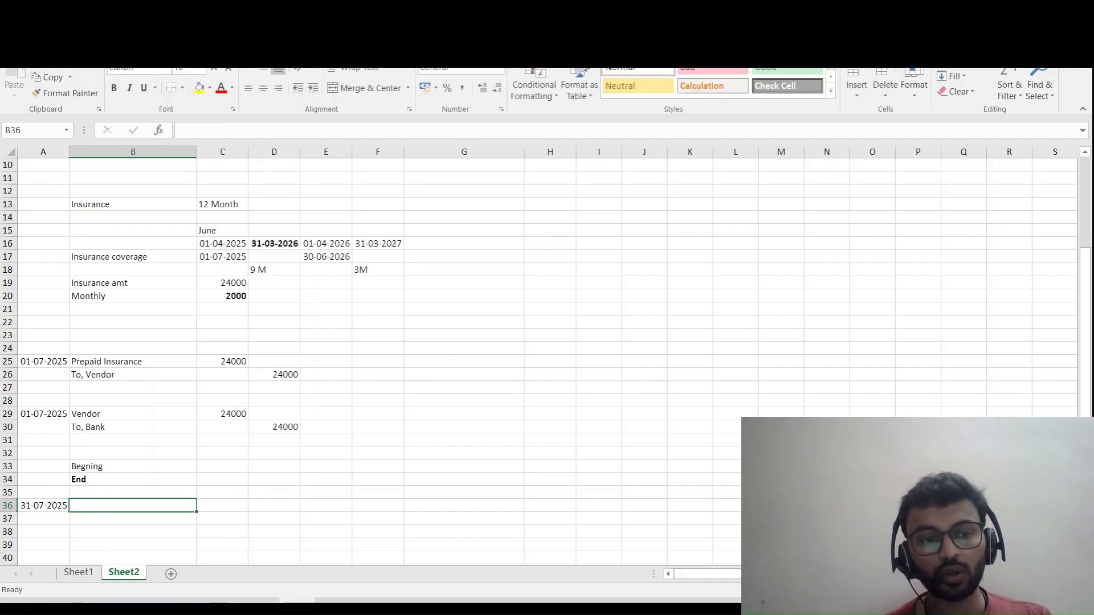
# - Copy the Prepaid Insurance line with its amount from cells B25:C25 to row 37, starting in cell B37
pyautogui.press('Up')
pyautogui.press('Up')
pyautogui.press('Up')
pyautogui.press('Up')
pyautogui.press('Up')
pyautogui.press('Up')
pyautogui.press('Up')
pyautogui.press('Up')
pyautogui.press('Up')
pyautogui.press('Up')
pyautogui.press('Up')
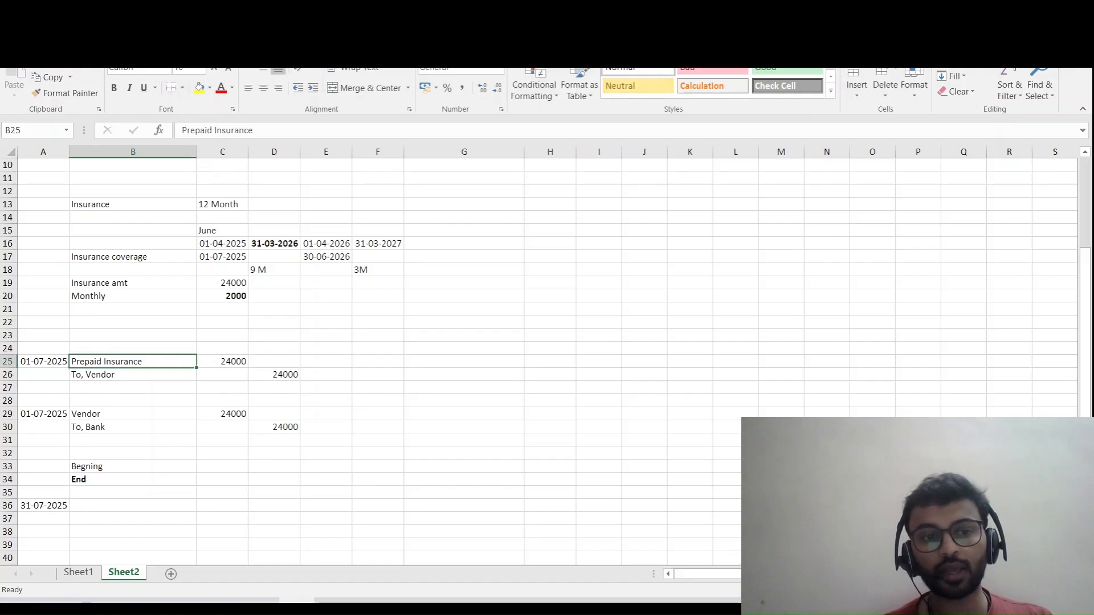
pyautogui.hotkey('shift', 'Right')
pyautogui.hotkey('ctrl', 'c')
pyautogui.press('Down')
pyautogui.press('Down')
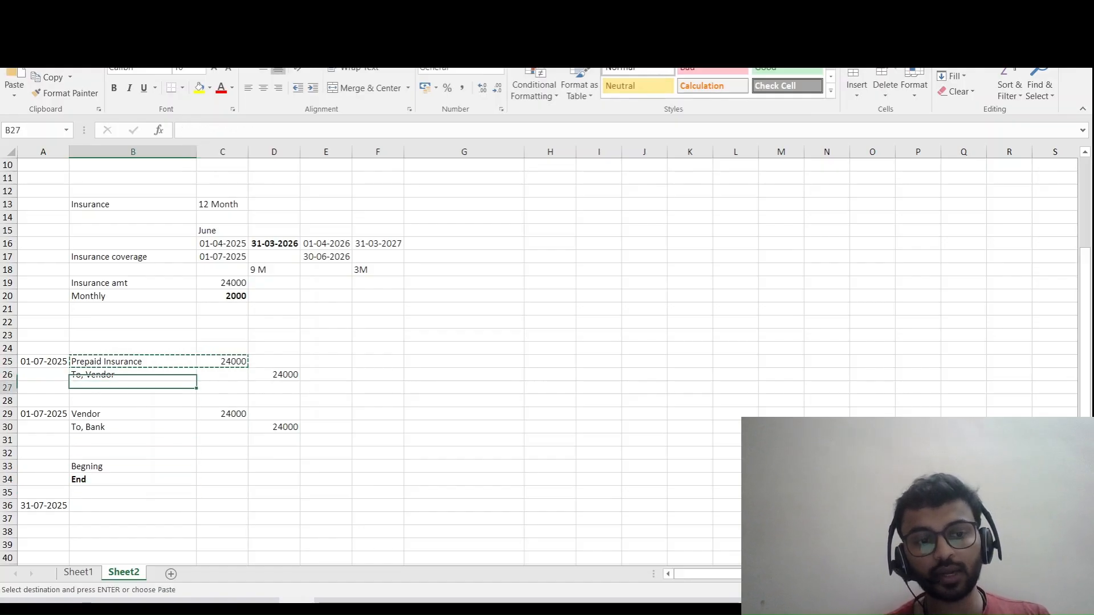
pyautogui.press('Down')
pyautogui.press('Down')
pyautogui.press('Down')
pyautogui.press('Down')
pyautogui.press('Down')
pyautogui.press('Down')
pyautogui.press('Down')
pyautogui.press('Down')
pyautogui.press('Down')
pyautogui.press('Down')
pyautogui.press('Down')
pyautogui.press('Up')
pyautogui.press('Return')
# - Move the amount in cell C37 to the credit column in cell D37 and set it to 2000
pyautogui.press('Right')
pyautogui.hotkey('ctrl', 'x')
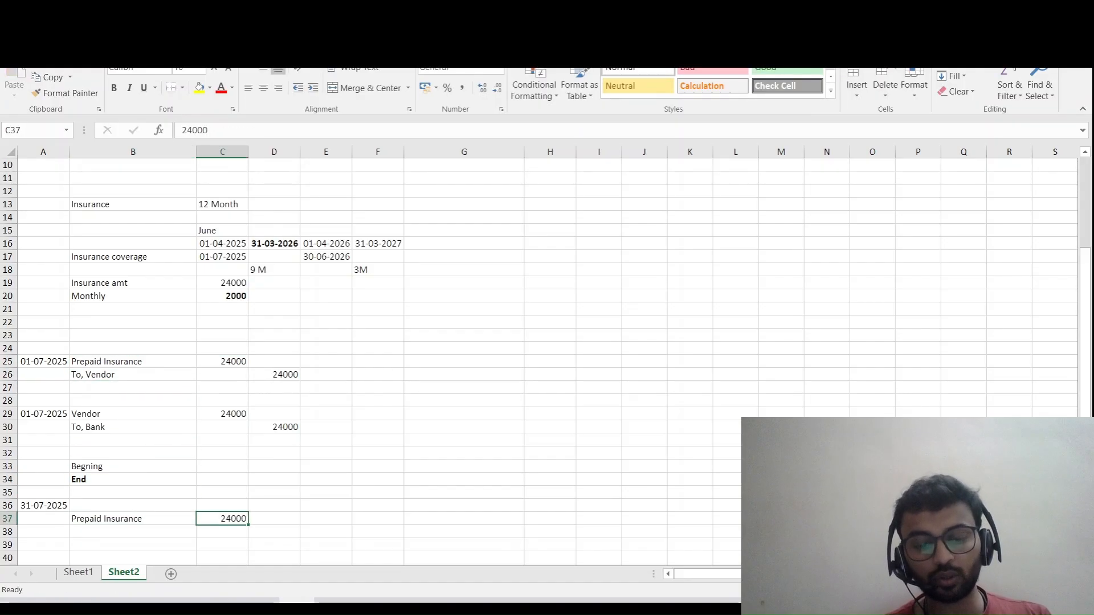
pyautogui.press('Right')
pyautogui.press('Return')
pyautogui.write('2000')
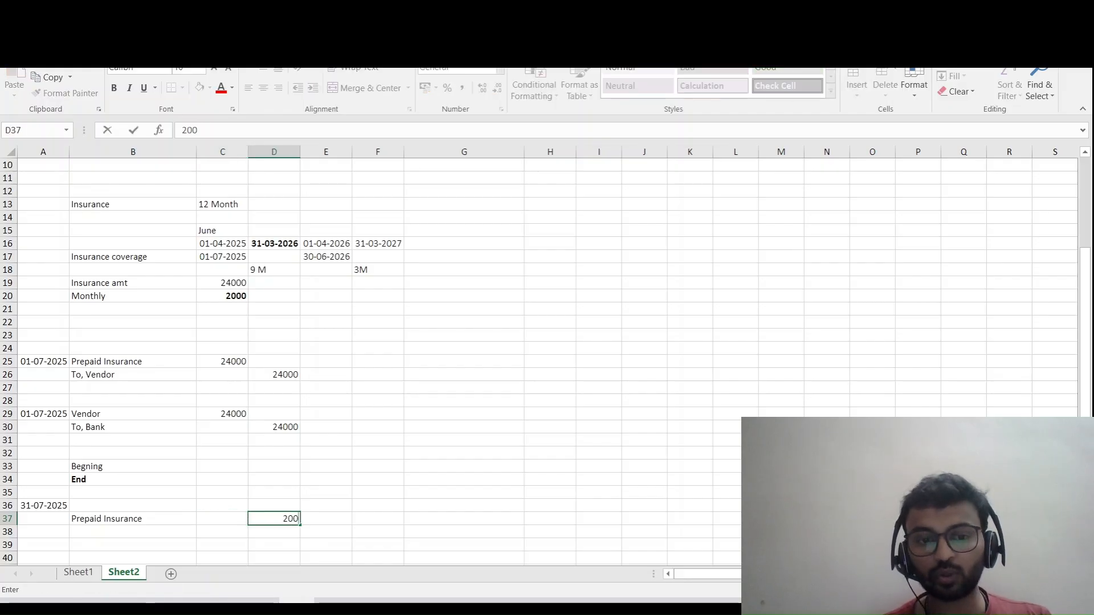
pyautogui.press('Return')
# - Enter the debit line Insurance expense in cell B36 with the amount 2000 in cell C36
pyautogui.press('Up')
pyautogui.press('Up')
pyautogui.press('Left')
pyautogui.press('Left')
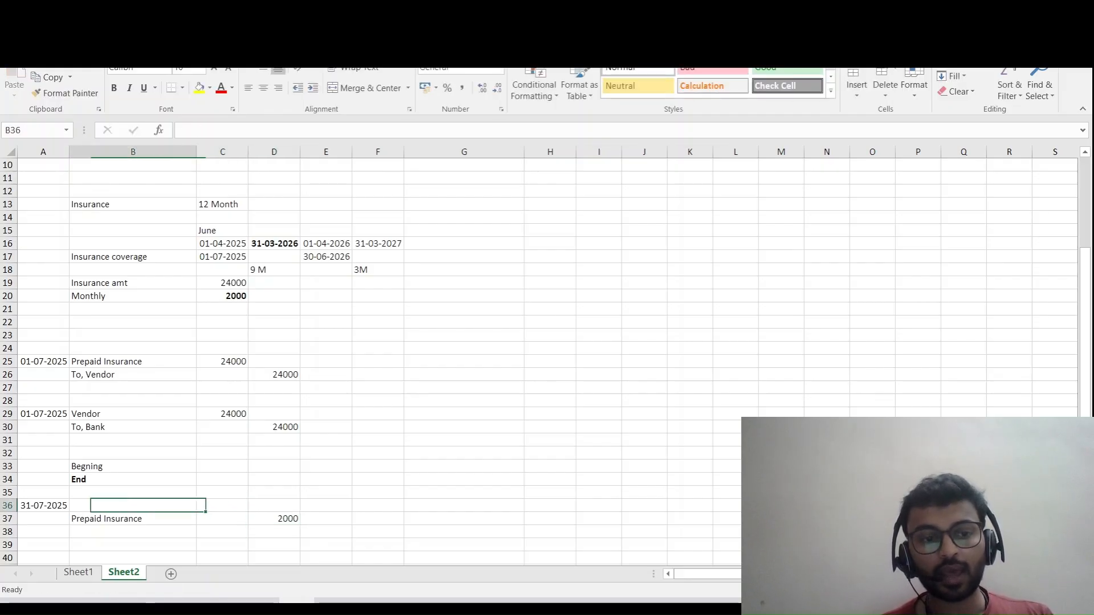
pyautogui.press('Left')
pyautogui.press('Right')
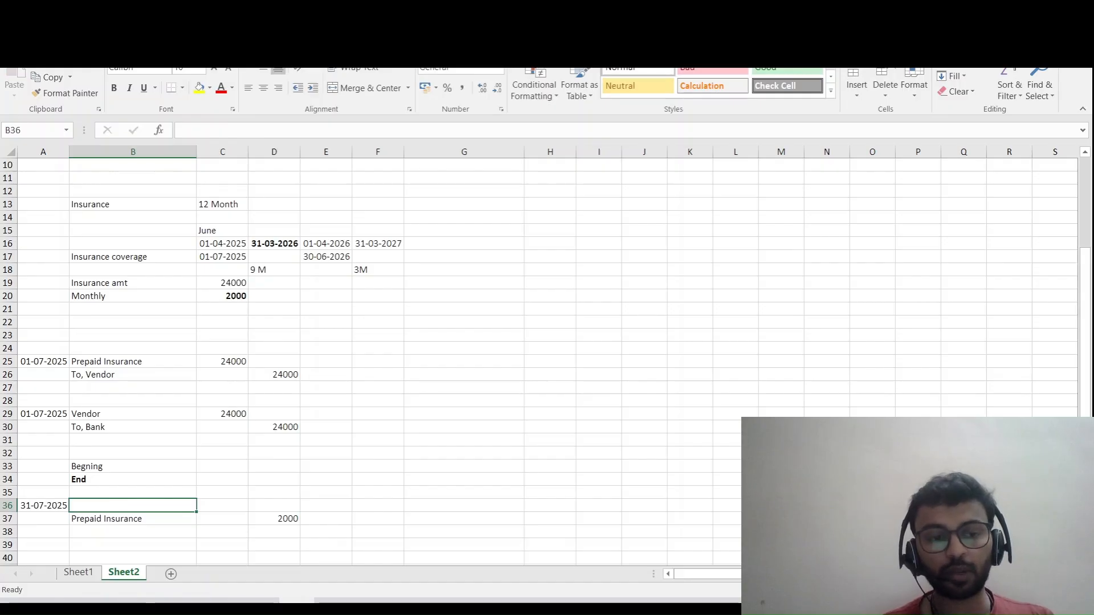
pyautogui.write('Insu')
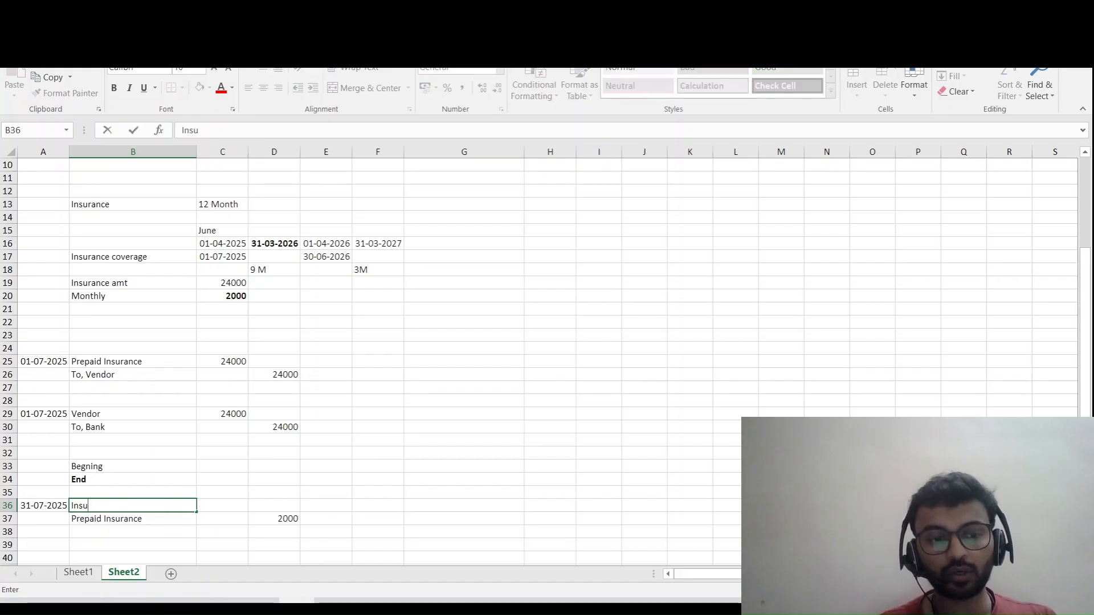
pyautogui.write('rance expense')
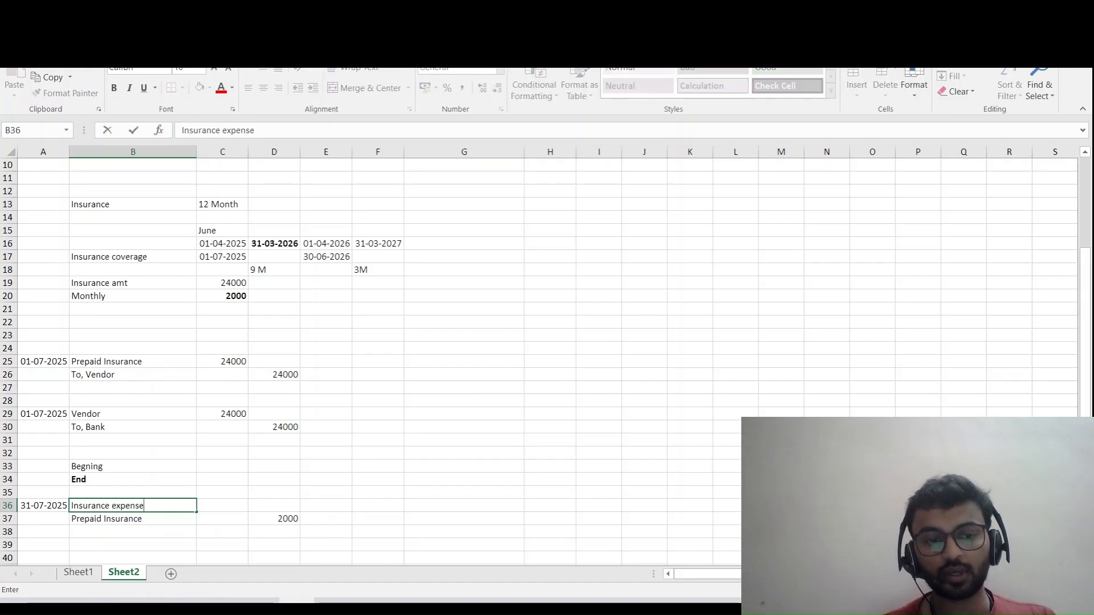
pyautogui.press('Right')
pyautogui.press('Right')
pyautogui.press('Left')
pyautogui.write('2000')
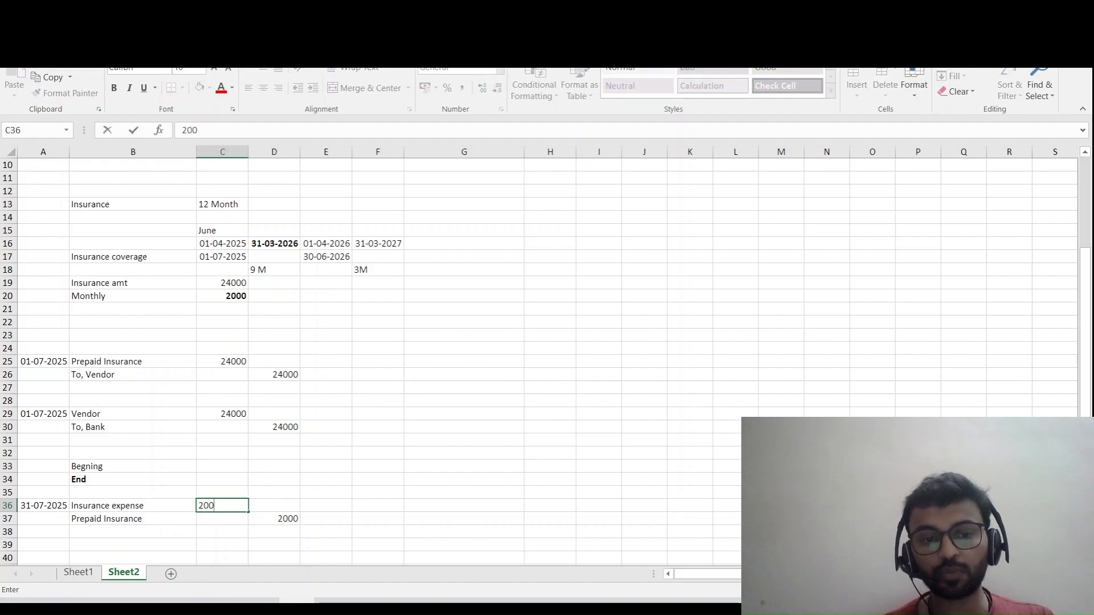
pyautogui.press('Right')
# - Copy the July entry in cells A36:D37 to row 40, starting in cell A40
pyautogui.press('Left')
pyautogui.press('Left')
pyautogui.press('Left')
pyautogui.hotkey('shift', 'Right')
pyautogui.hotkey('shift', 'Right')
pyautogui.hotkey('shift', 'Right')
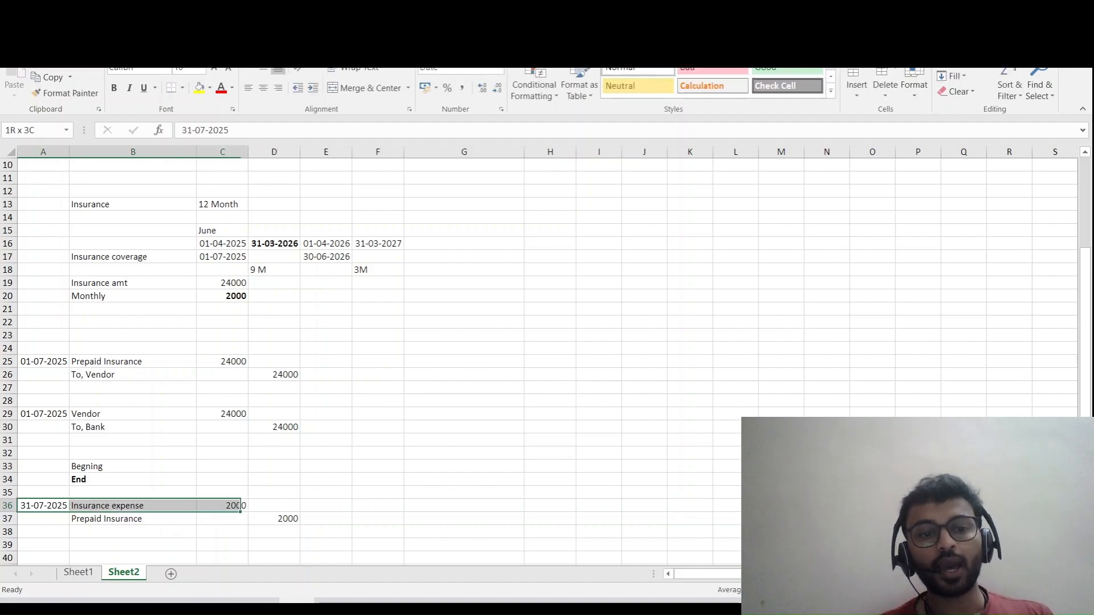
pyautogui.hotkey('shift', 'Down')
pyautogui.hotkey('ctrl', 'c')
pyautogui.press('Down')
pyautogui.press('Down')
pyautogui.press('Down')
pyautogui.press('Down')
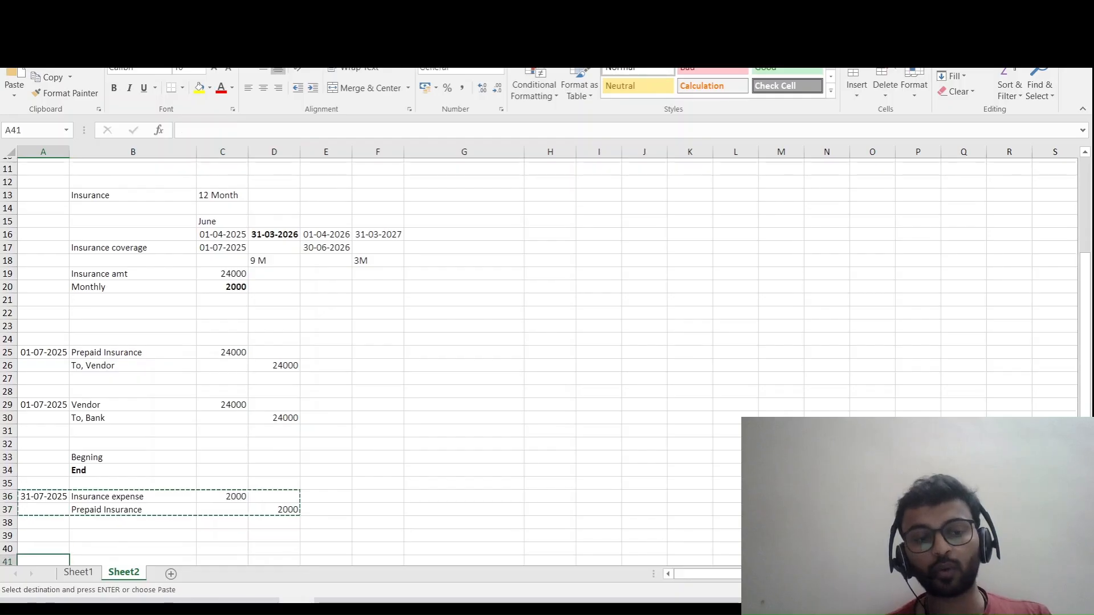
pyautogui.press('Return')
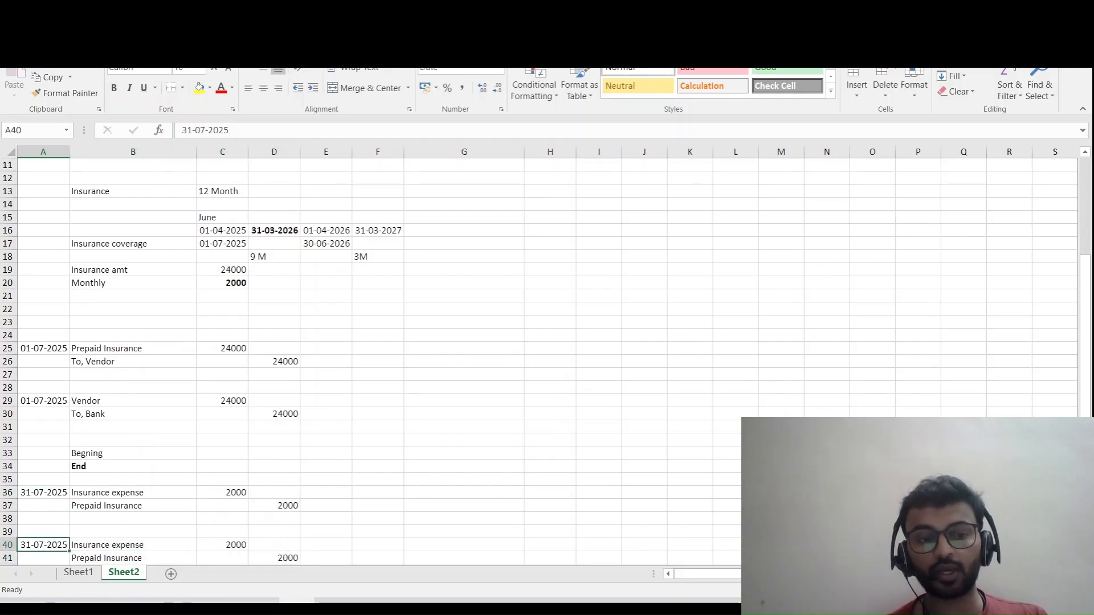
# - Set the date of the copied entry in cell A40 to 31-08-2025
pyautogui.write('30')
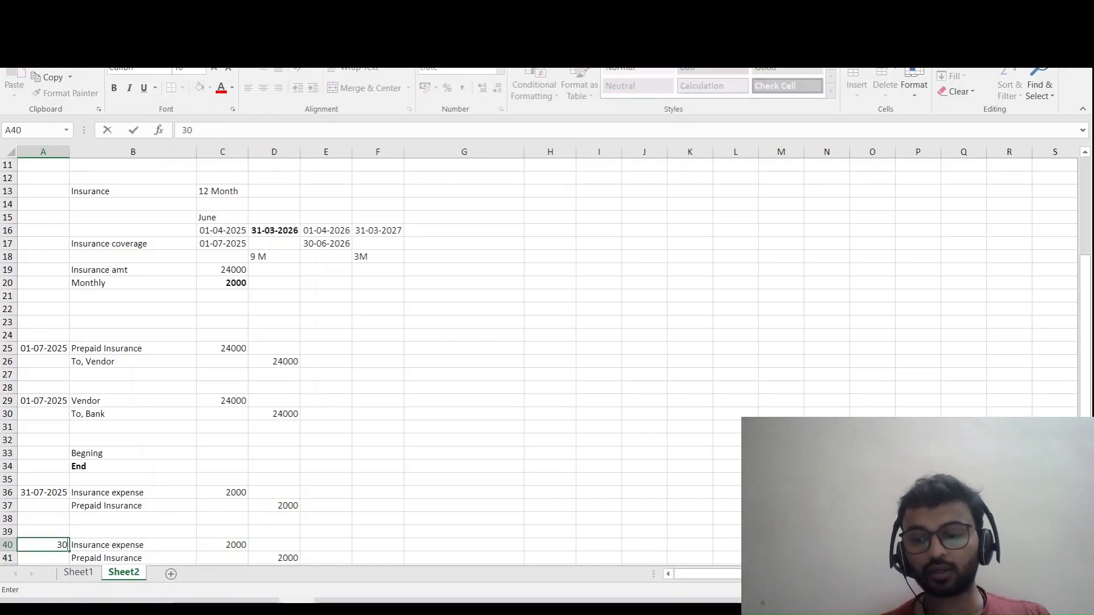
pyautogui.write('-08')
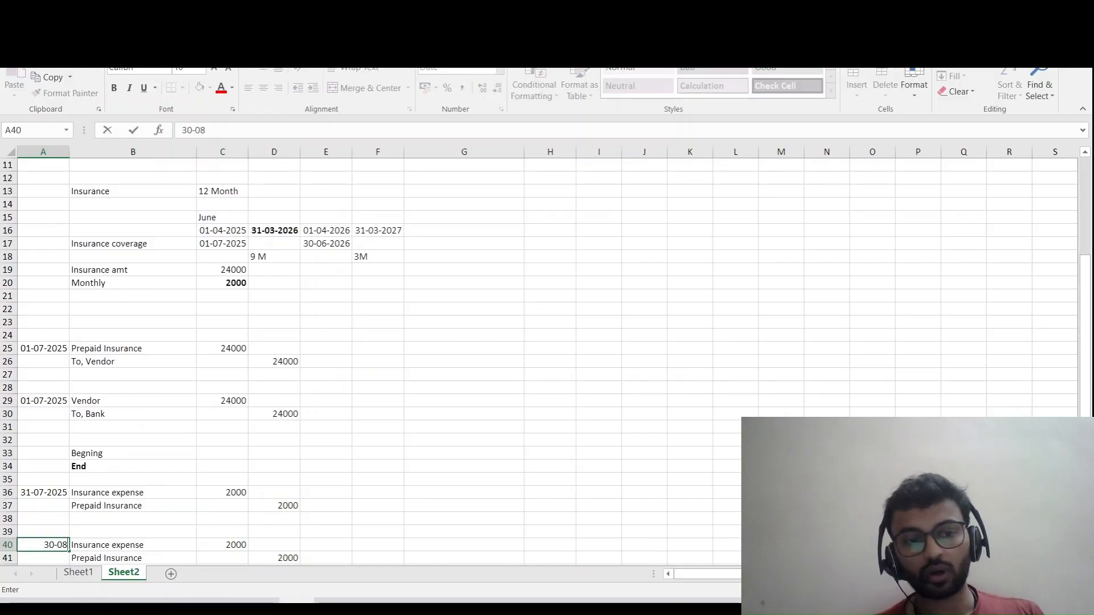
pyautogui.write('-2025')
pyautogui.press('Return')
pyautogui.press('Right')
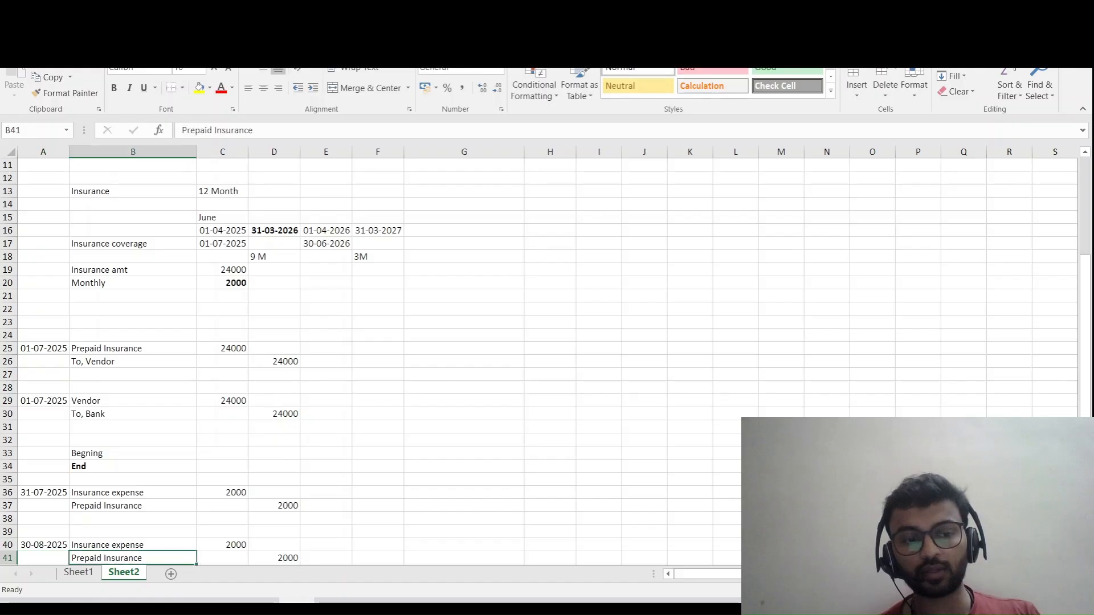
pyautogui.press('Up')
pyautogui.press('Left')
pyautogui.doubleClick(63, 544)
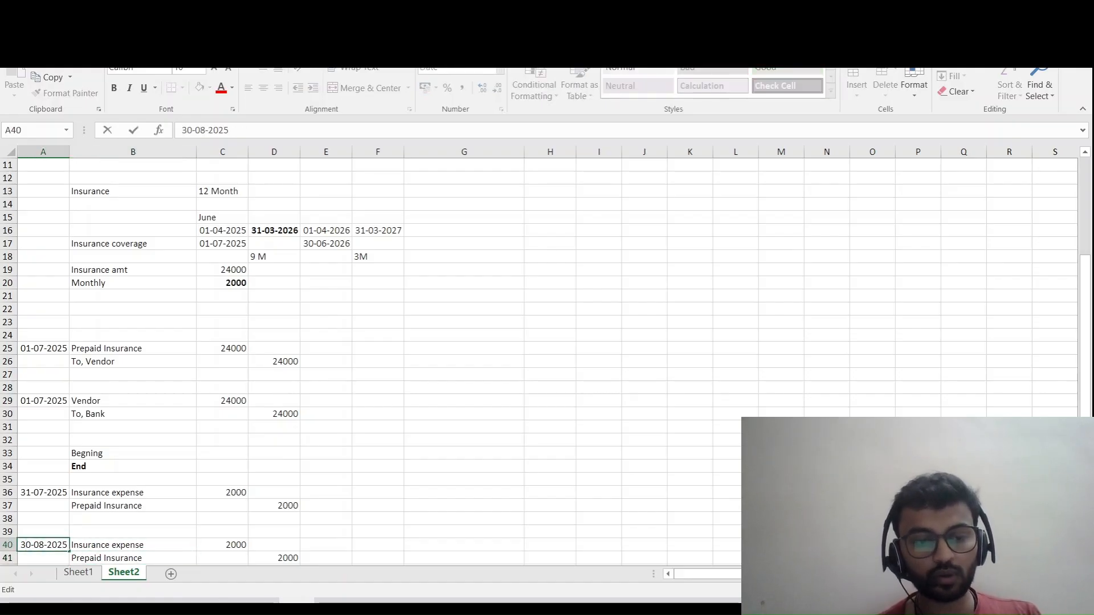
pyautogui.press('BackSpace')
pyautogui.write('1')
pyautogui.press('Return')
# - Enter the date 30-09-2025 in cell A43 for the September entry
pyautogui.press('Down')
pyautogui.press('Down')
pyautogui.press('Down')
pyautogui.press('Down')
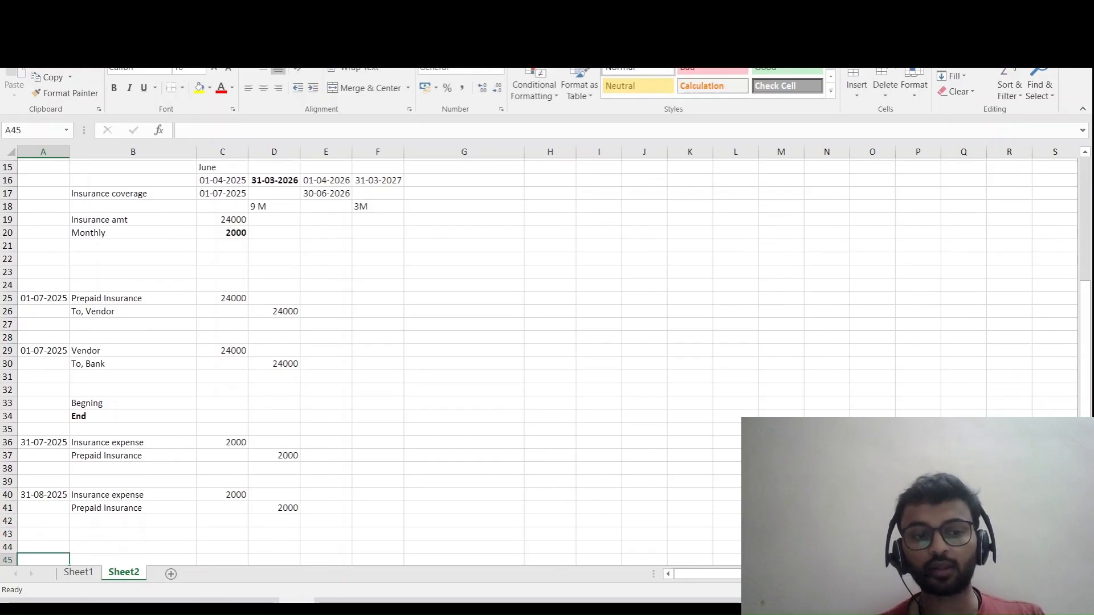
pyautogui.press('Up')
pyautogui.press('Up')
pyautogui.write('30')
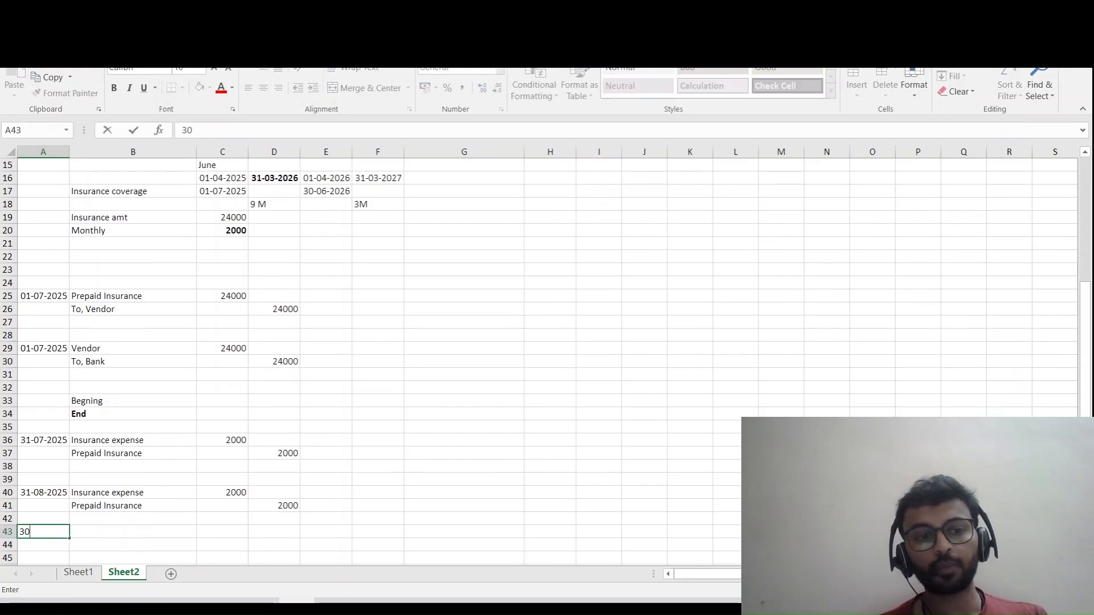
pyautogui.write('-09-')
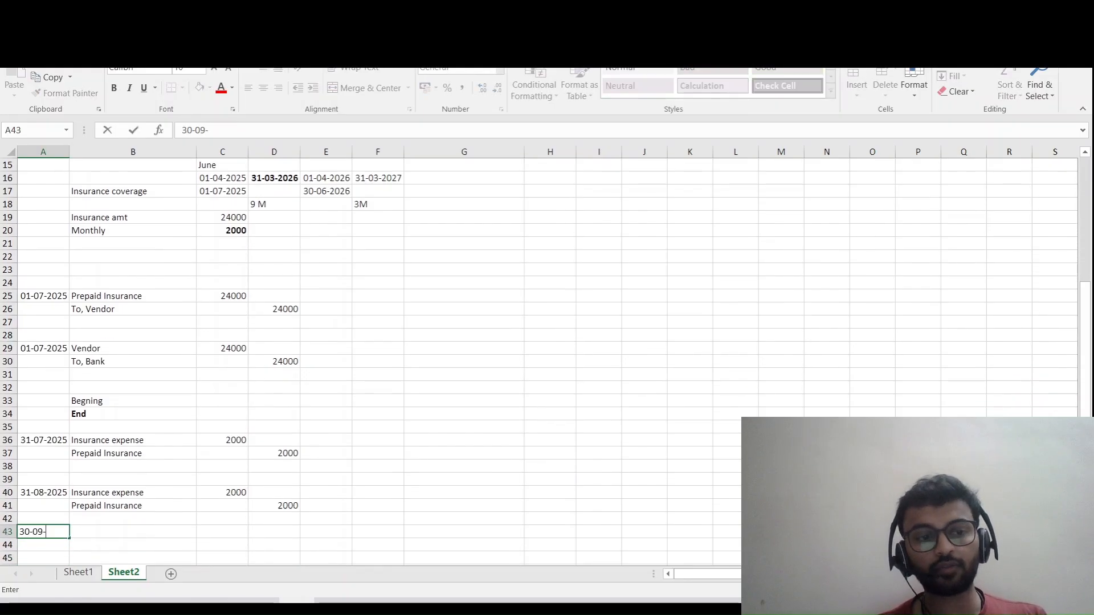
pyautogui.write('2025')
pyautogui.press('Return')
# - Copy the August expense and prepaid lines in cells B40:D41 to row 43, starting in cell B43
pyautogui.press('Up')
pyautogui.press('Up')
pyautogui.press('Up')
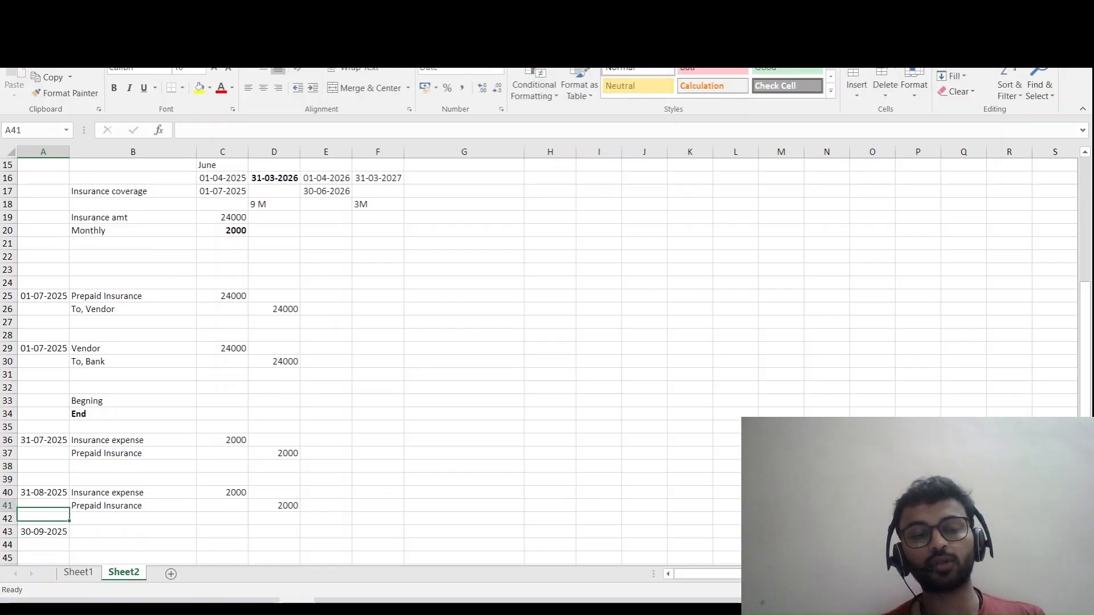
pyautogui.press('Up')
pyautogui.press('Right')
pyautogui.hotkey('shift', 'Right')
pyautogui.hotkey('shift', 'Right')
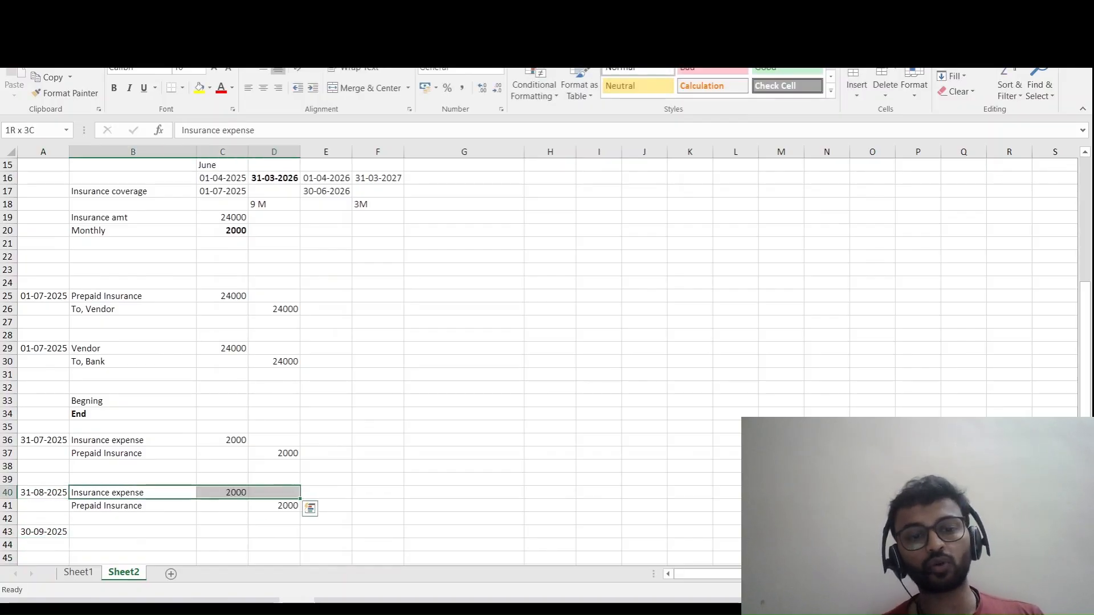
pyautogui.hotkey('shift', 'Down')
pyautogui.hotkey('ctrl', 'c')
pyautogui.press('Down')
pyautogui.press('Down')
pyautogui.press('Down')
pyautogui.hotkey('ctrl', 'v')
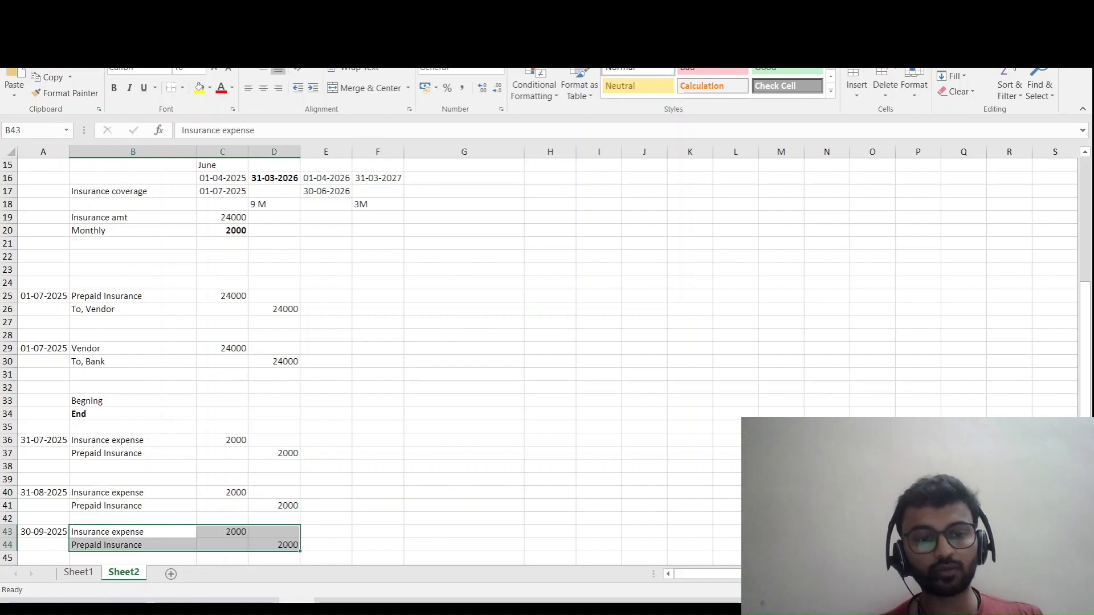
# - Enter the remaining prepaid balance 22000 in cell F36 beside the July entry
pyautogui.press('Right')
pyautogui.press('Right')
pyautogui.press('Right')
pyautogui.press('Right')
pyautogui.press('Up')
pyautogui.press('Up')
pyautogui.press('Up')
pyautogui.press('Up')
pyautogui.press('Up')
pyautogui.press('Up')
pyautogui.press('Up')
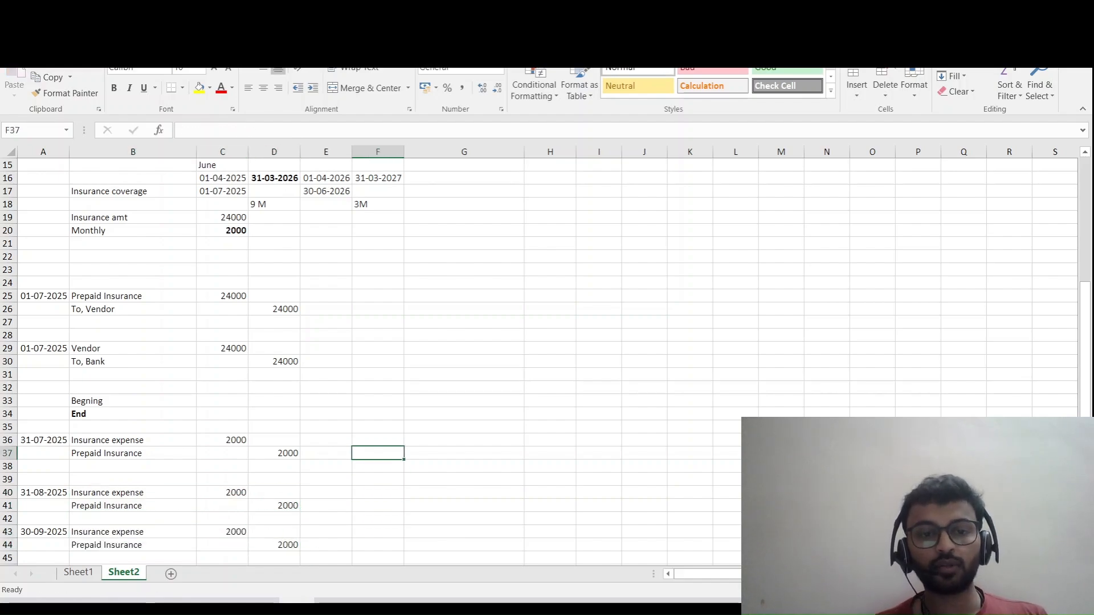
pyautogui.press('F2')
pyautogui.write('222')
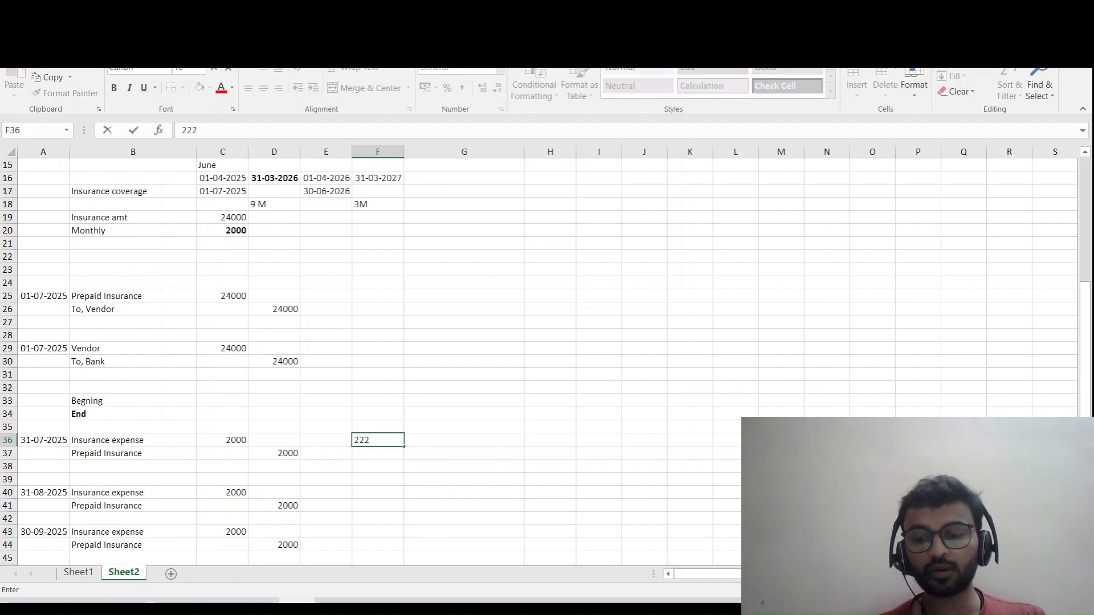
pyautogui.write('000')
pyautogui.press('Return')
# - Calculate the August balance in cell F40 by subtracting the expense in C40 from the balance in F36
pyautogui.press('Down')
pyautogui.press('Down')
pyautogui.press('Down')
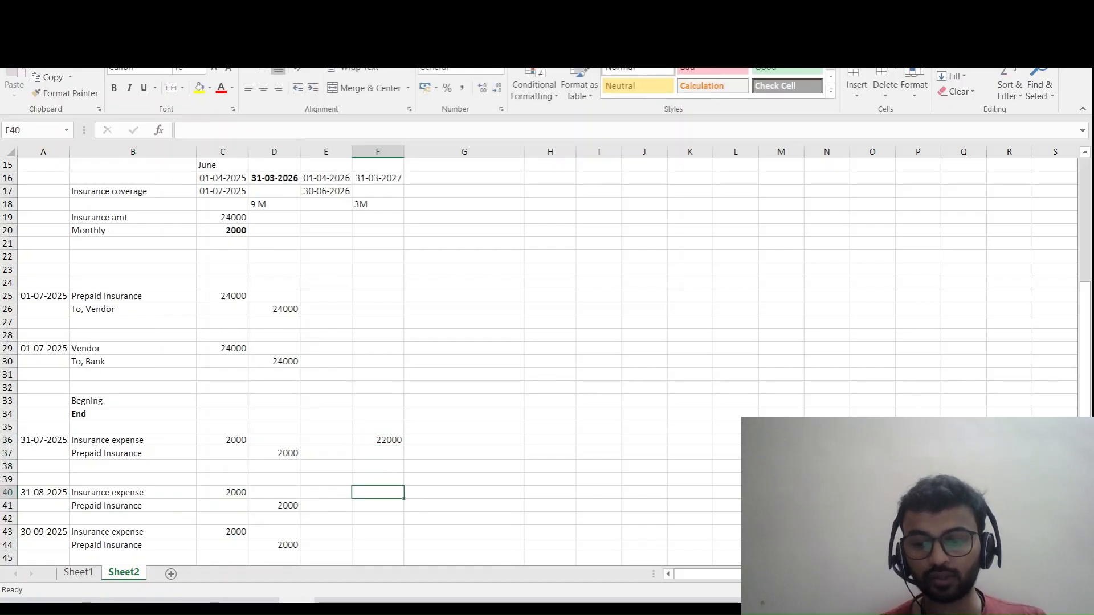
pyautogui.write('=')
pyautogui.press('Up')
pyautogui.press('Up')
pyautogui.press('Up')
pyautogui.press('Up')
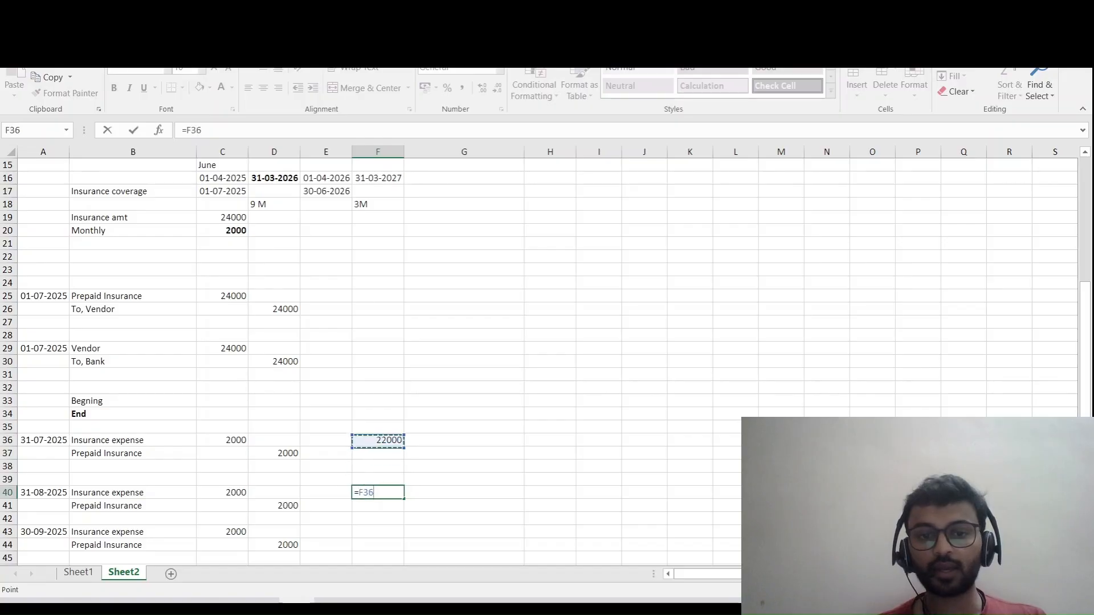
pyautogui.write('-')
pyautogui.press('Left')
pyautogui.press('Left')
pyautogui.press('Left')
pyautogui.press('Return')
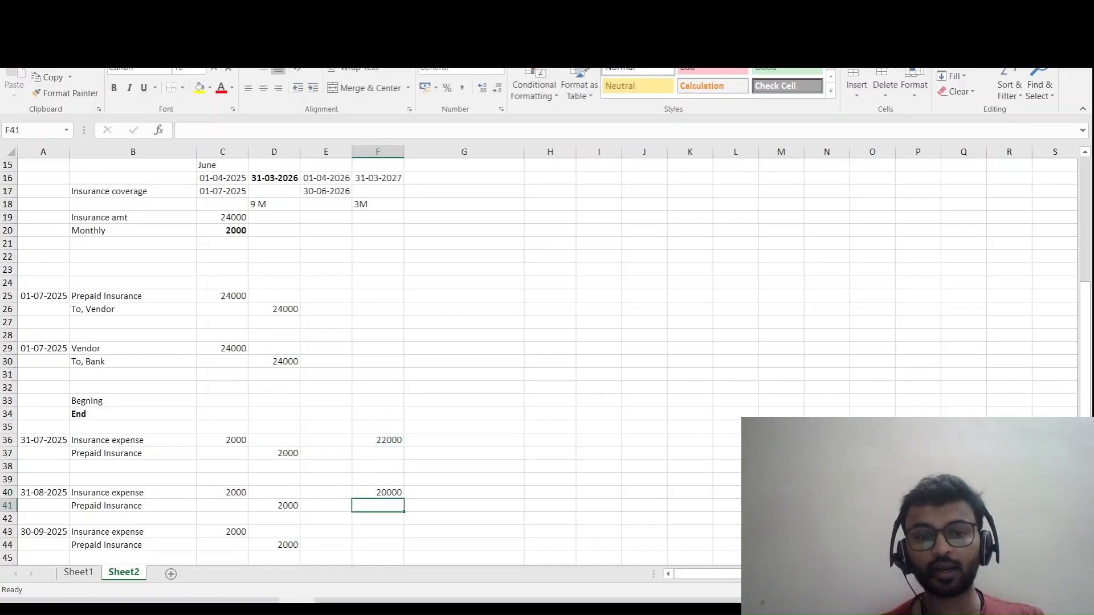
# - Try to reuse the balance formula by copying cell F40 to cell F43
pyautogui.press('Up')
pyautogui.hotkey('ctrl', 'c')
pyautogui.press('Down')
pyautogui.press('Down')
pyautogui.press('Down')
pyautogui.press('Return')
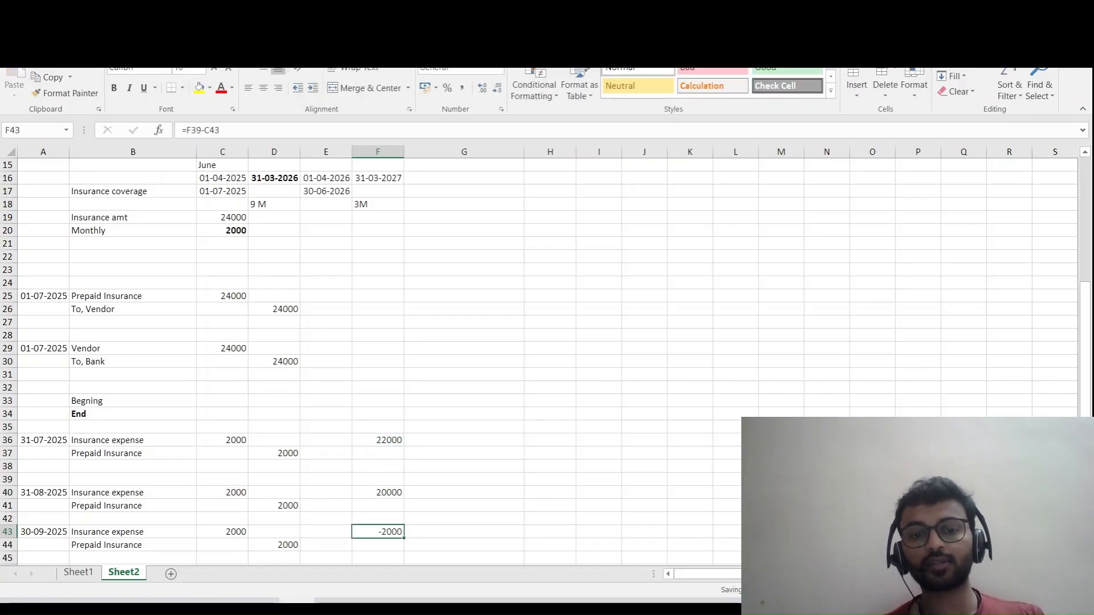
# - Calculate the September balance in cell F43 by subtracting the expense in C43 from the balance in F40
pyautogui.write('=')
pyautogui.press('Up')
pyautogui.press('Up')
pyautogui.press('Up')
pyautogui.press('Up')
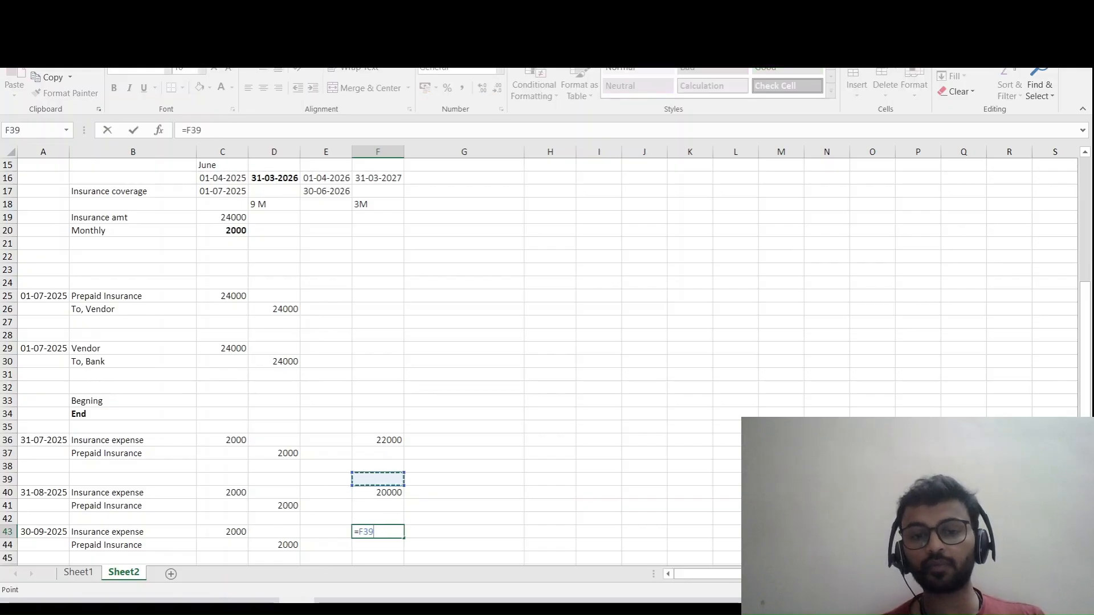
pyautogui.press('Down')
pyautogui.write('-')
pyautogui.press('Left')
pyautogui.press('Left')
pyautogui.press('Left')
pyautogui.press('Return')
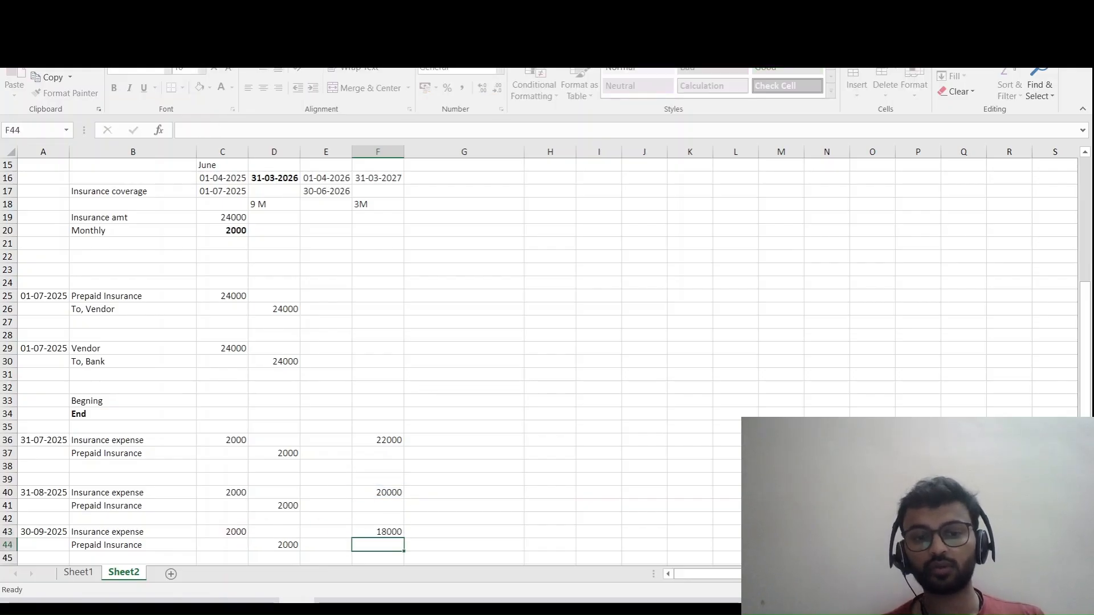
pyautogui.press('Down')
pyautogui.press('Down')
pyautogui.press('Down')
pyautogui.press('Down')
pyautogui.press('Down')
pyautogui.press('Down')
pyautogui.press('Down')
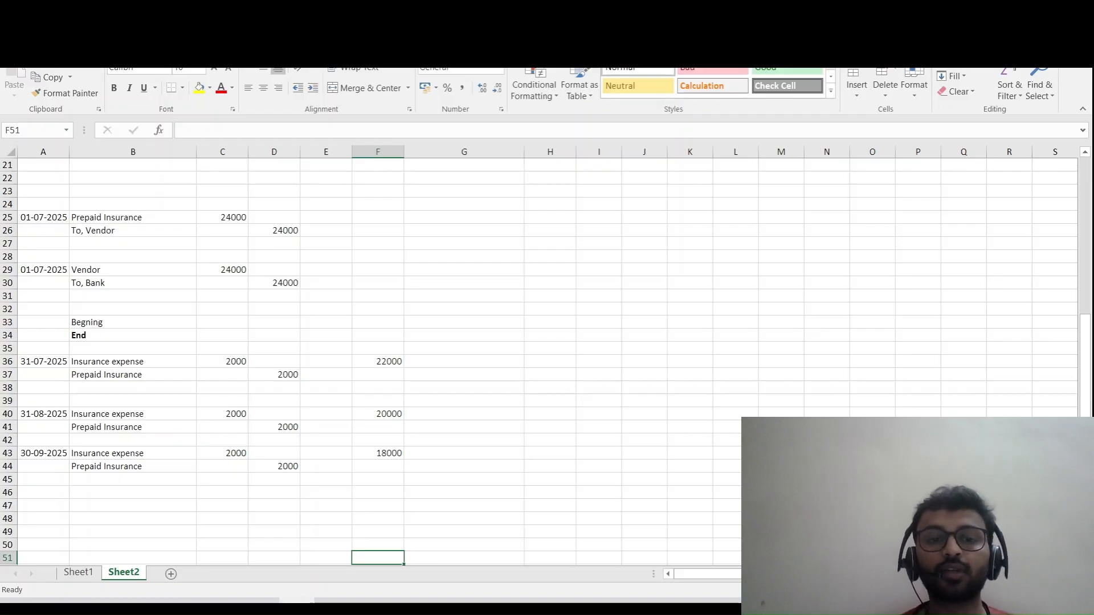
# - Examine the rent, salary and electricity bill examples listed under "Income due but not received" on Sheet2
pyautogui.scroll(7, 370, 359)
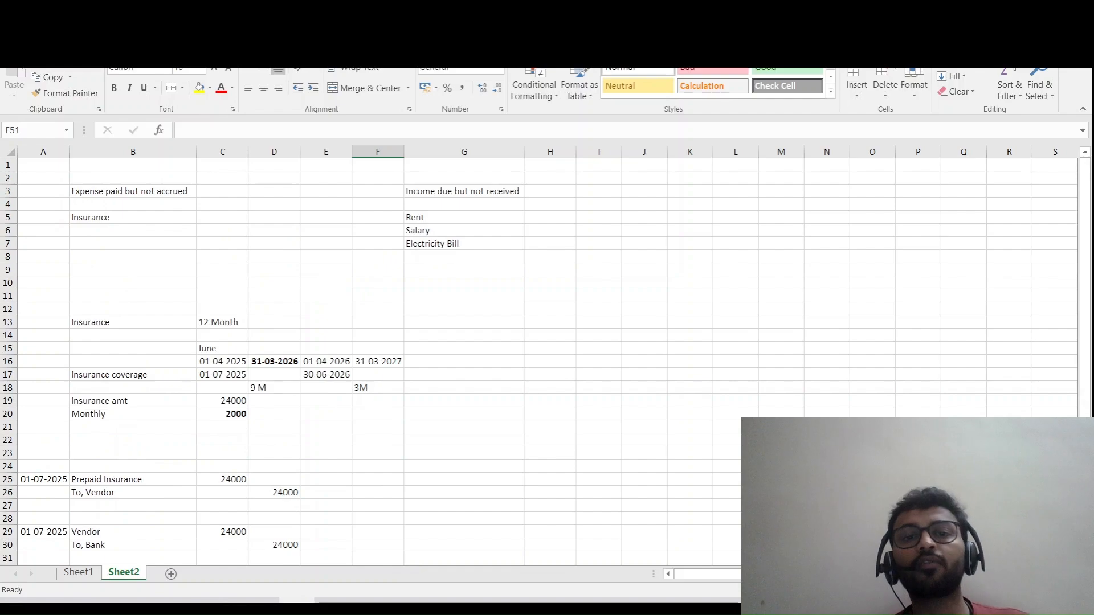
pyautogui.moveTo(433, 217); pyautogui.dragTo(433, 257)
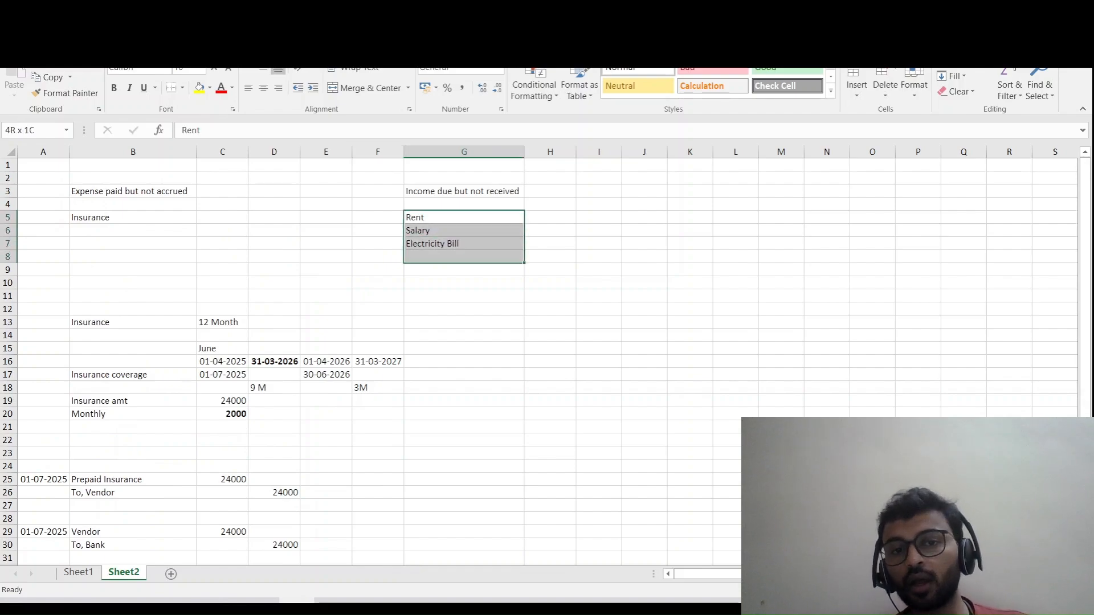
pyautogui.click(550, 204)
pyautogui.press('Down')
pyautogui.press('Down')
pyautogui.press('Down')
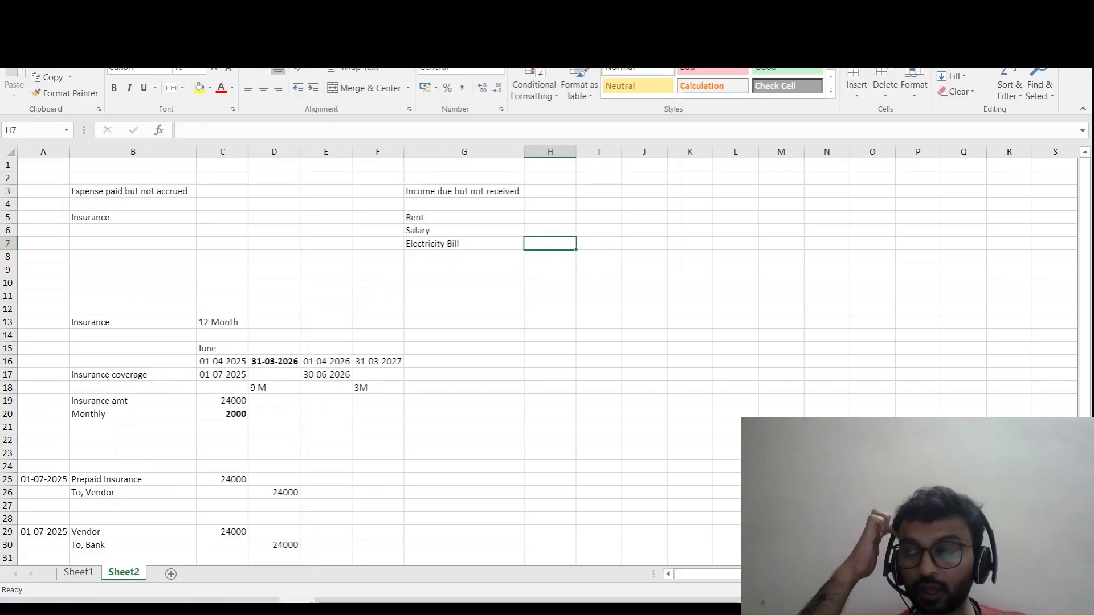
pyautogui.moveTo(464, 217); pyautogui.dragTo(599, 217)
pyautogui.click(550, 217)
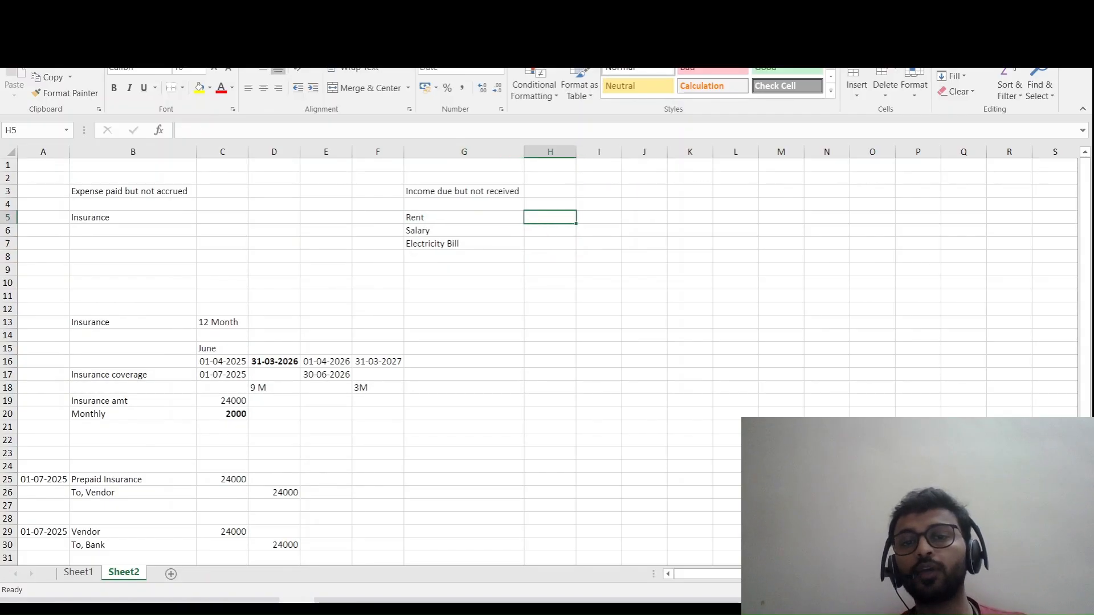
pyautogui.press('Right')
pyautogui.press('F2')
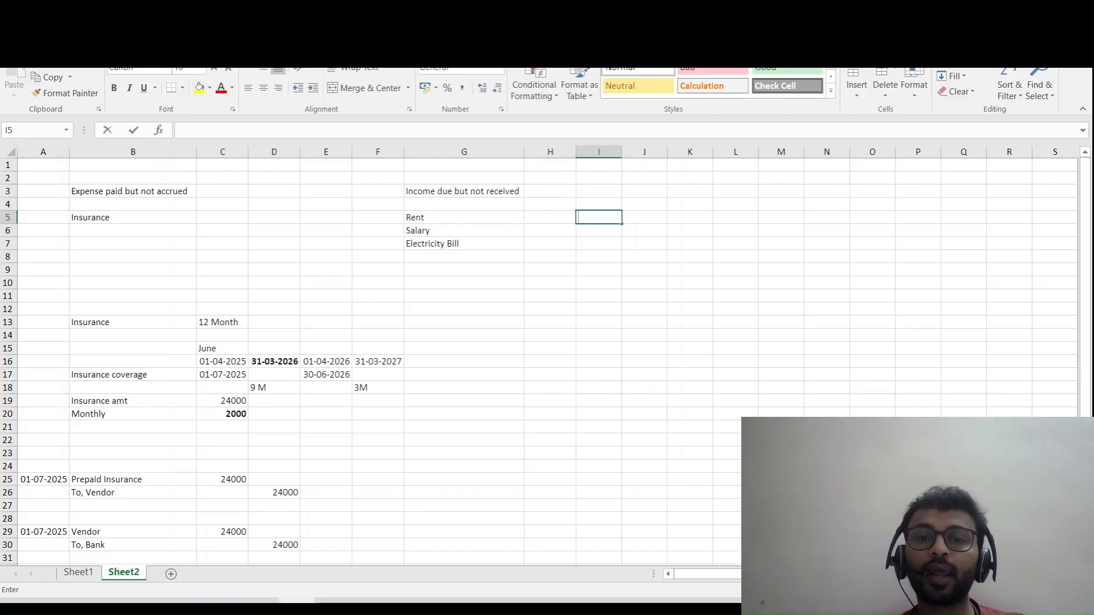
pyautogui.click(599, 243)
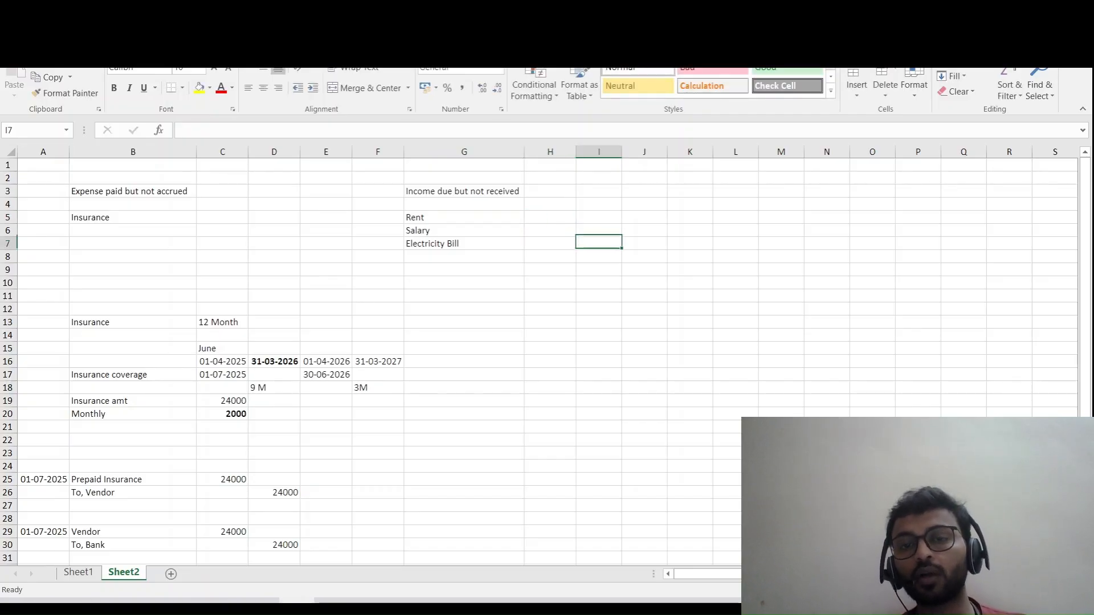
pyautogui.moveTo(464, 217); pyautogui.dragTo(490, 217)
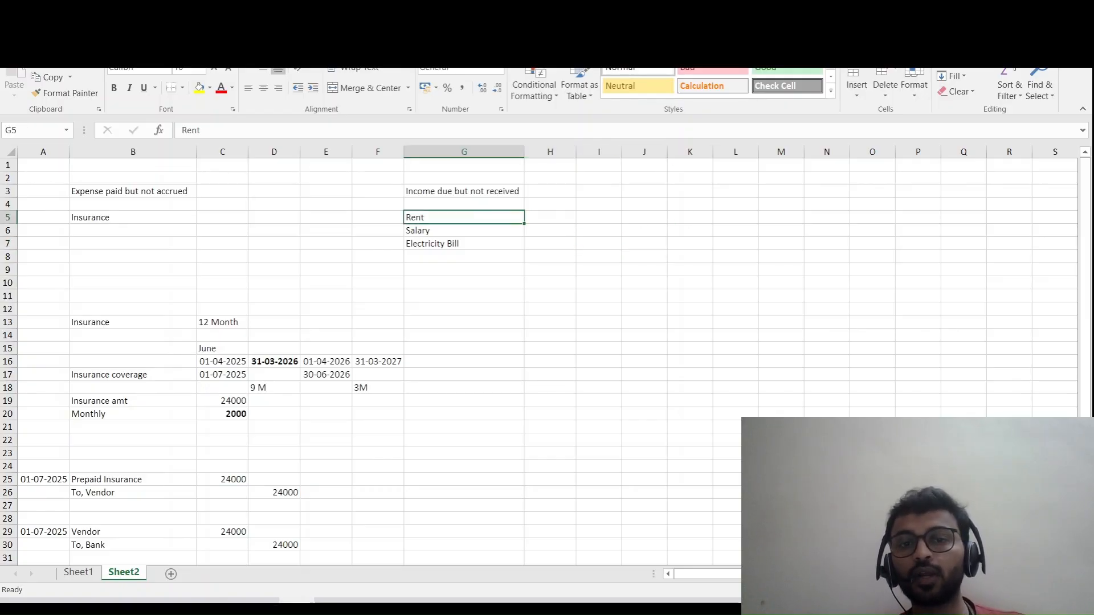
# - Enter July in cell I5 beside Rent and make it bold
pyautogui.click(598, 217)
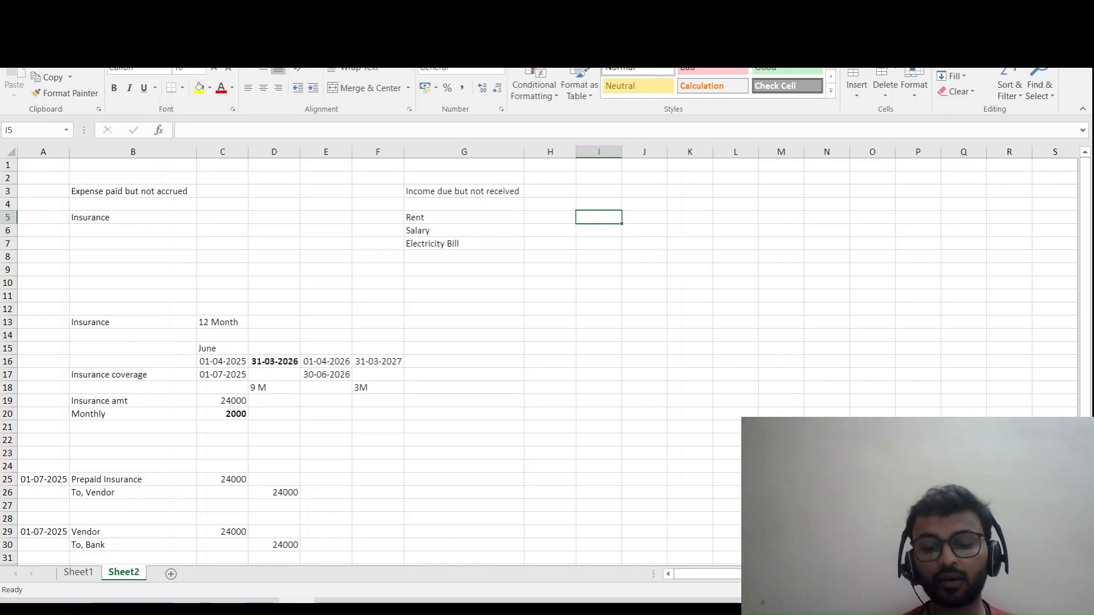
pyautogui.write('July')
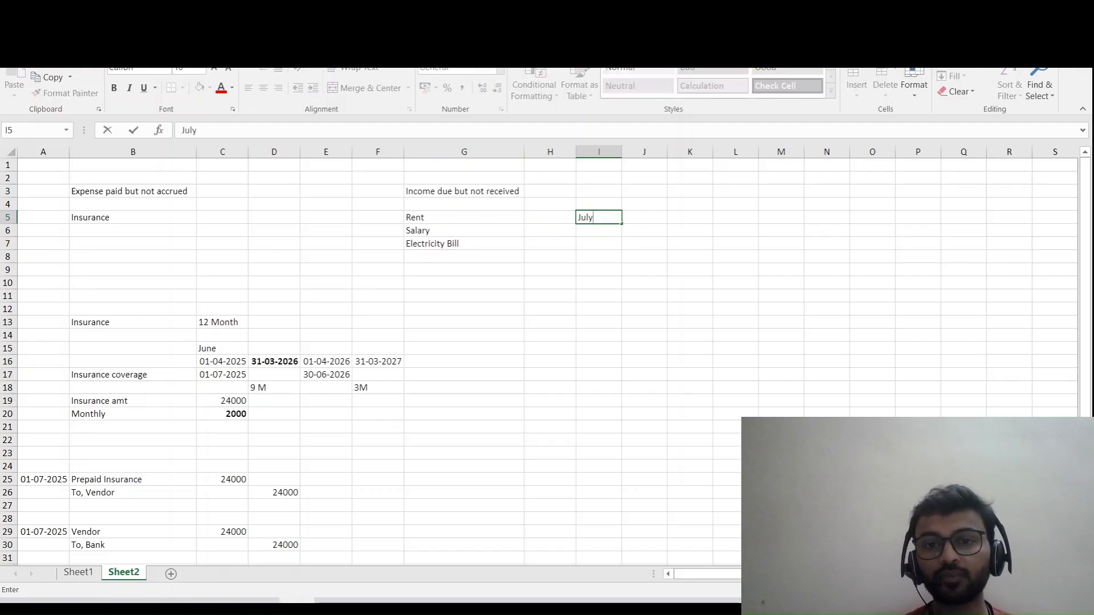
pyautogui.press('Return')
pyautogui.press('Up')
pyautogui.press('Right')
pyautogui.press('Left')
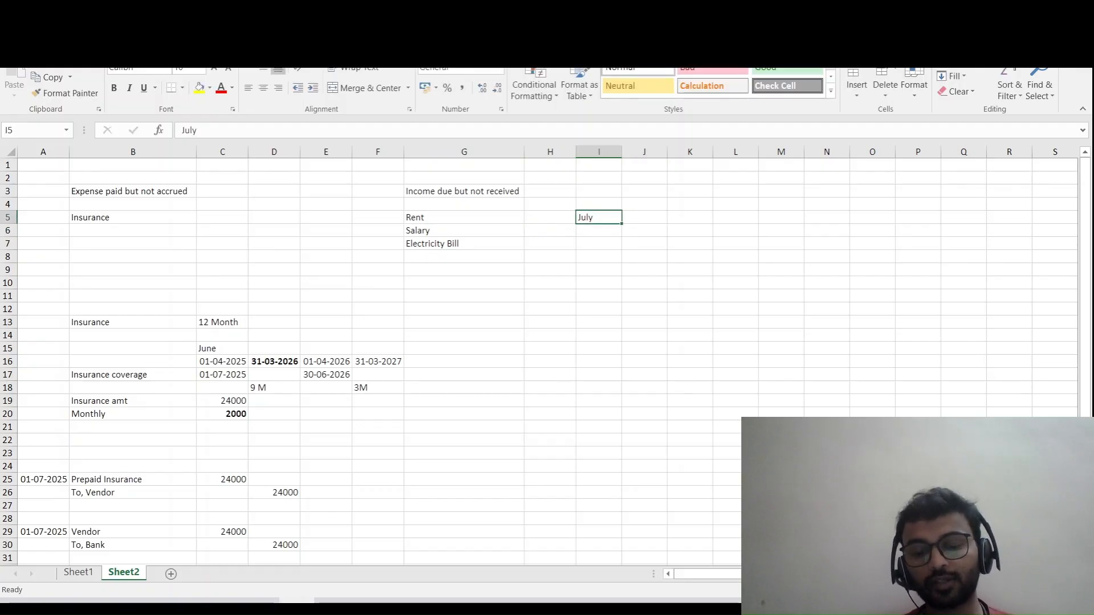
pyautogui.hotkey('ctrl', 'b')
pyautogui.press('Right')
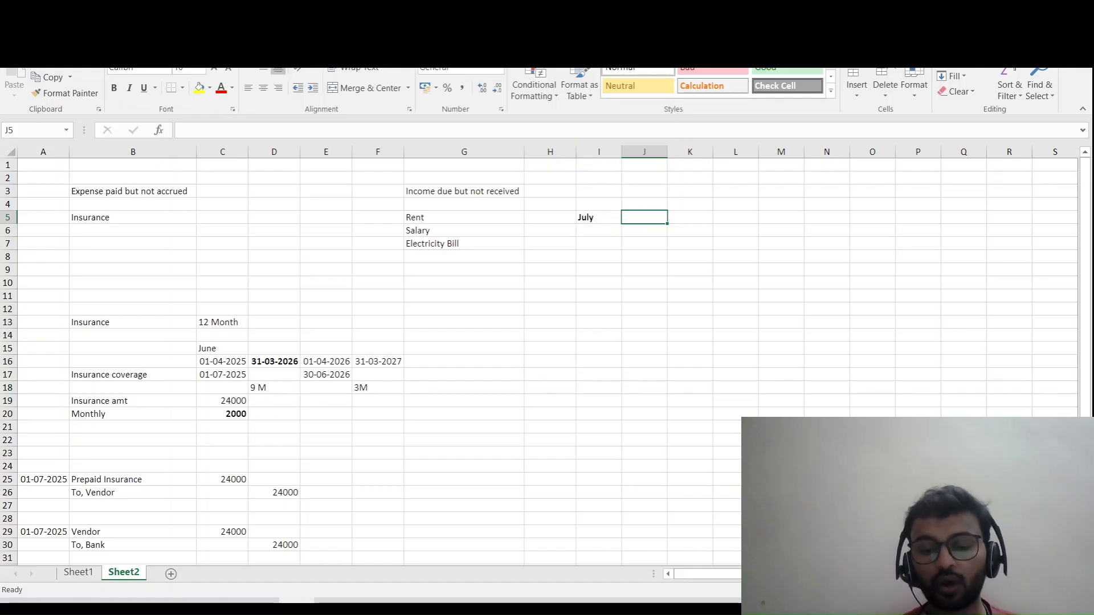
# - Enter the rent payment period "Aug (1st to 10th)" in cell J5
pyautogui.write('Augu')
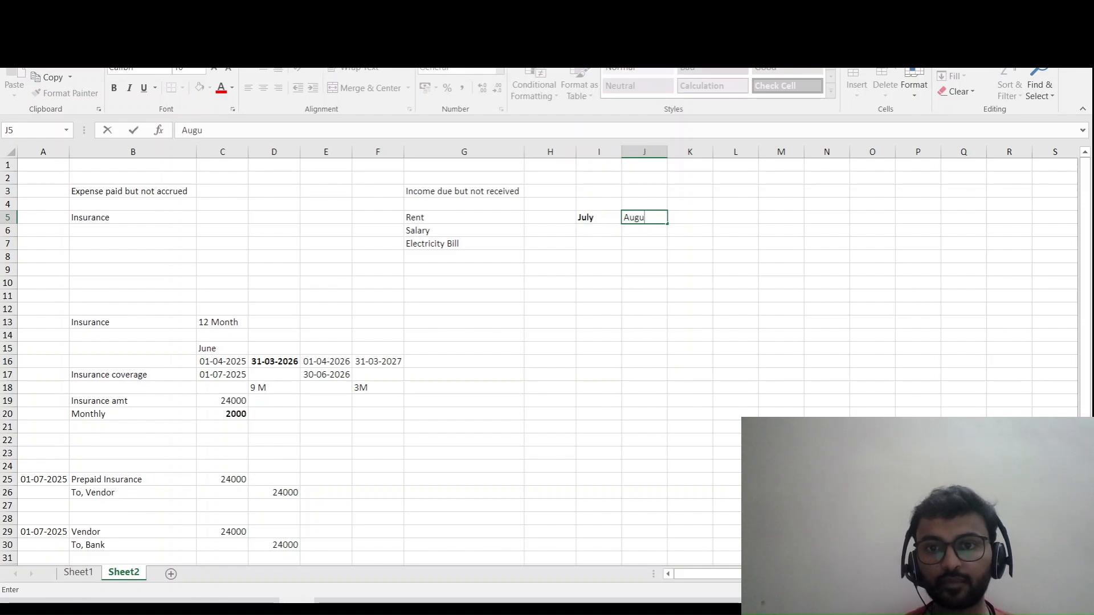
pyautogui.press('BackSpace')
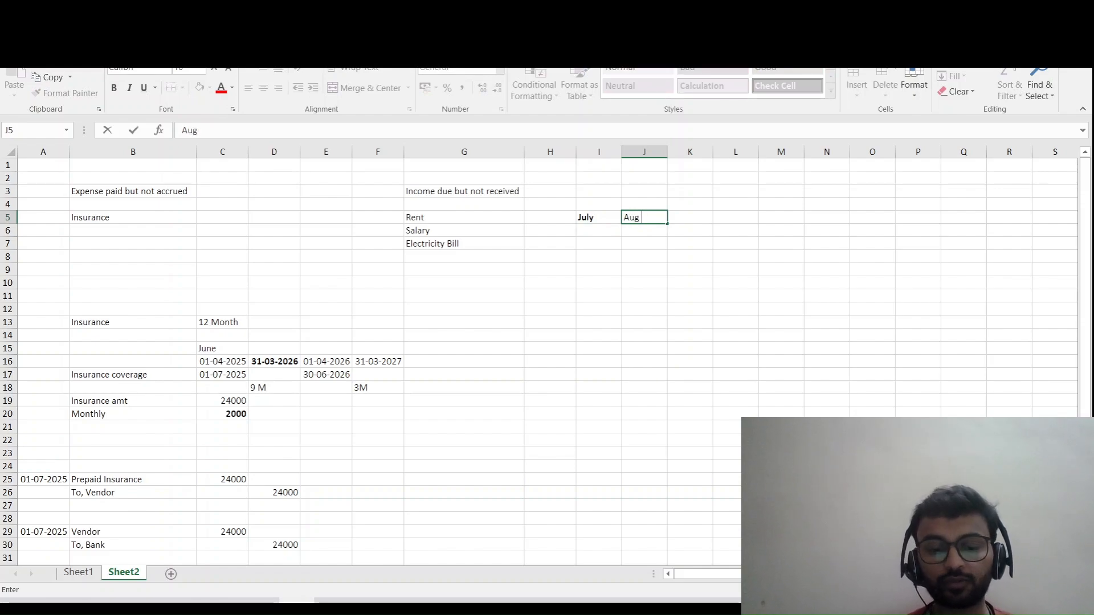
pyautogui.write('(1st t')
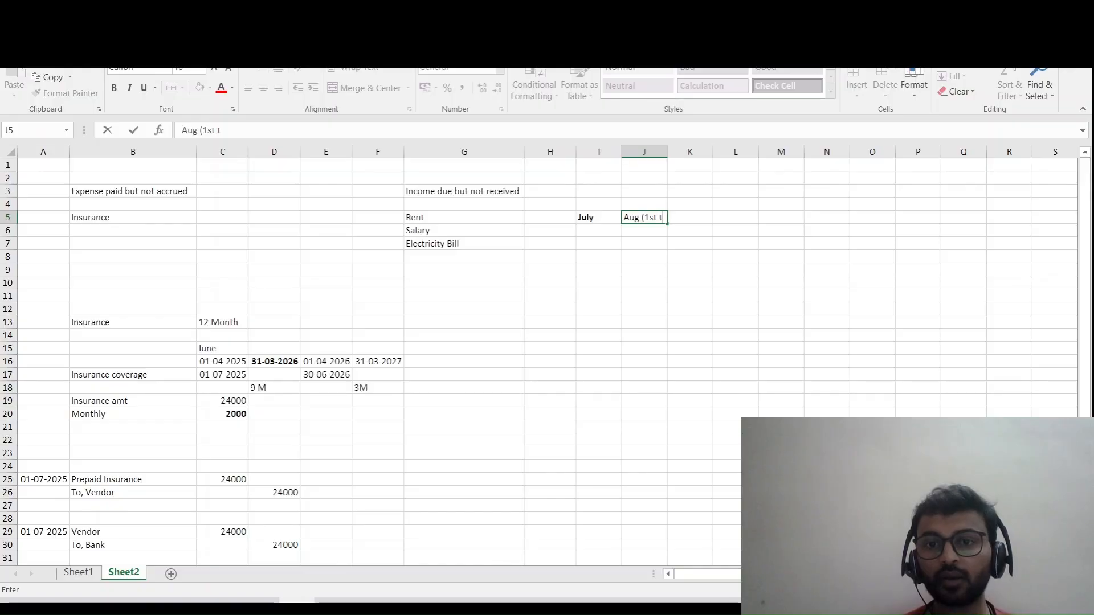
pyautogui.write('o 10th)')
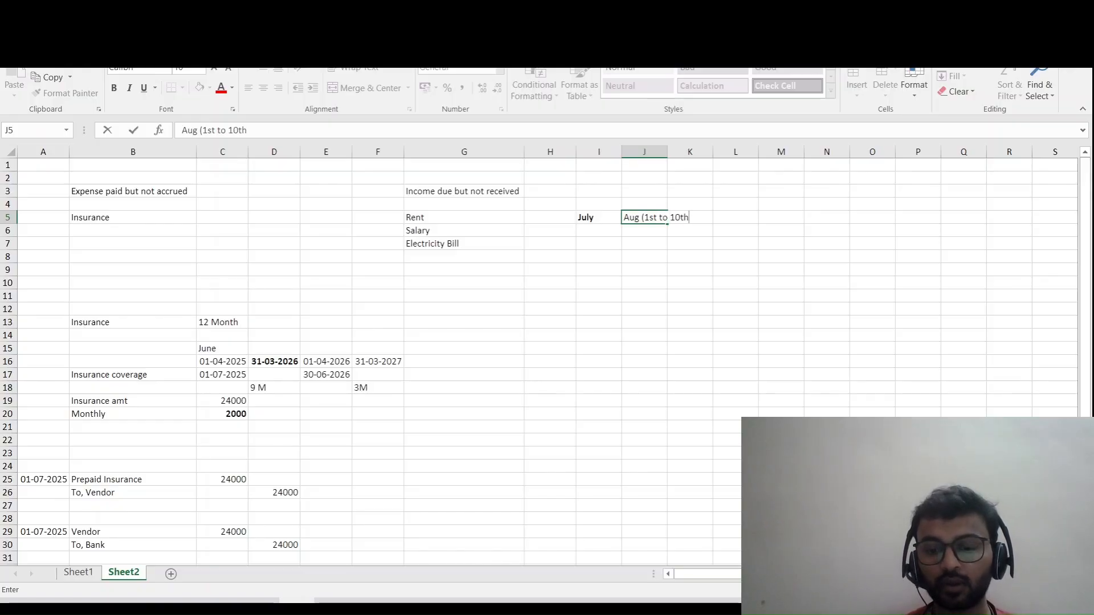
pyautogui.hotkey('ctrl', 'Return')
pyautogui.press('Up')
pyautogui.press('Left')
pyautogui.press('Left')
pyautogui.press('Right')
pyautogui.press('Right')
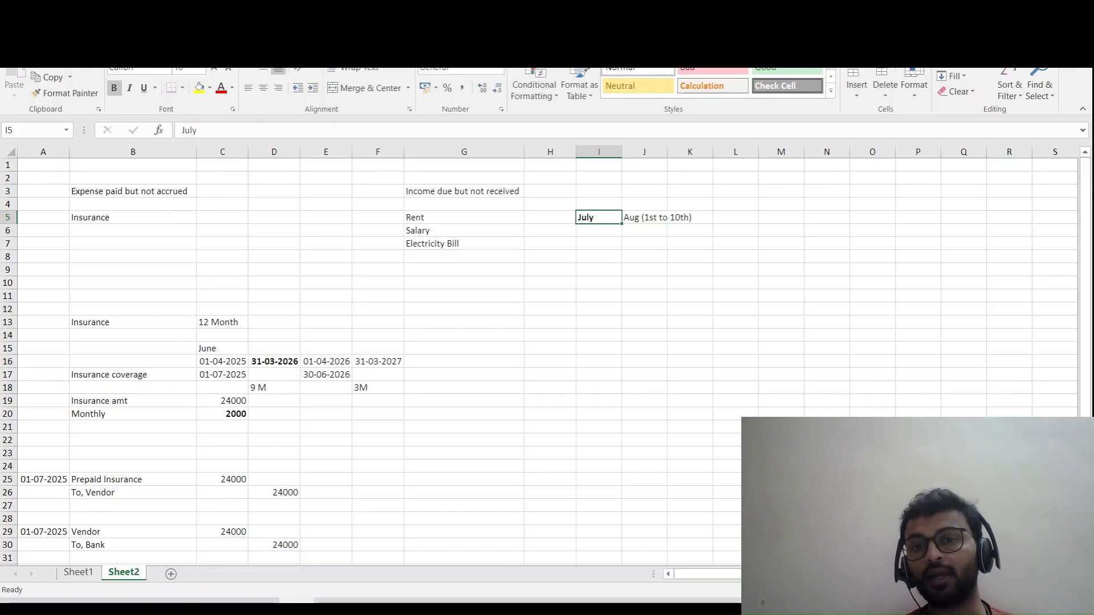
# - Write the rent accrual entry with "Rent" in cell I9 and "To, Accured but not paid rent" in cell I10
pyautogui.press('Down')
pyautogui.press('Down')
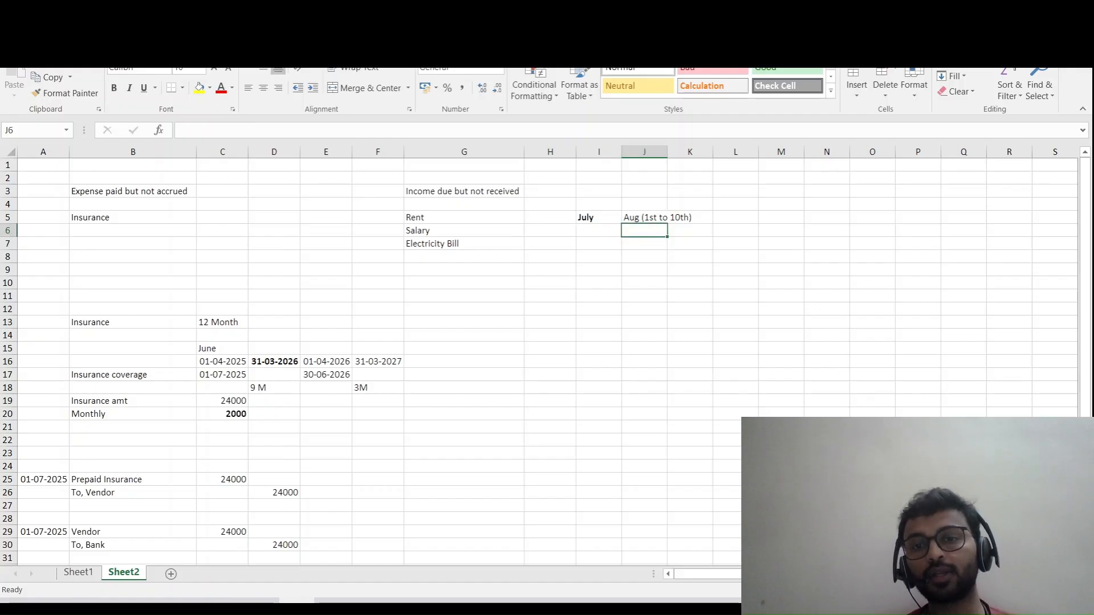
pyautogui.press('Left')
pyautogui.press('Left')
pyautogui.press('Right')
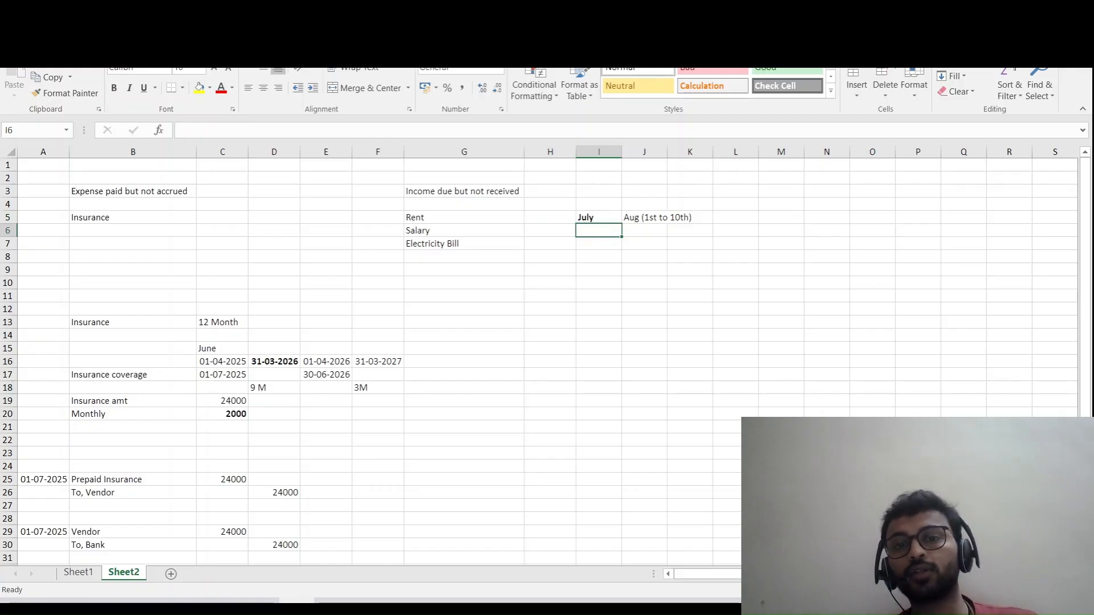
pyautogui.press('Down')
pyautogui.press('Down')
pyautogui.press('Down')
pyautogui.hotkey('shift', 'Right')
pyautogui.hotkey('shift', 'Left')
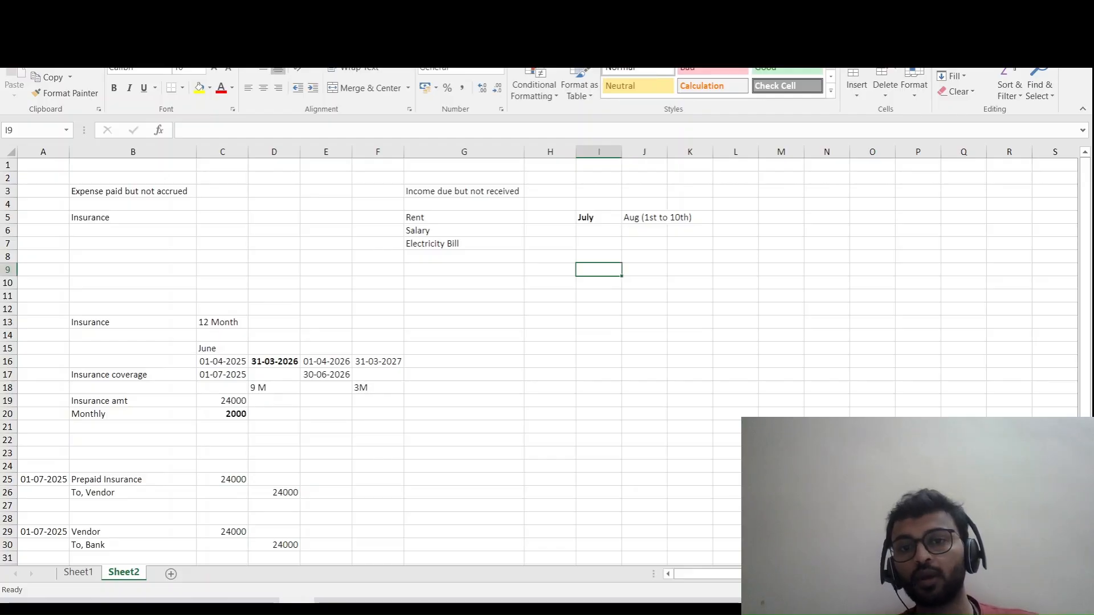
pyautogui.write('Rent')
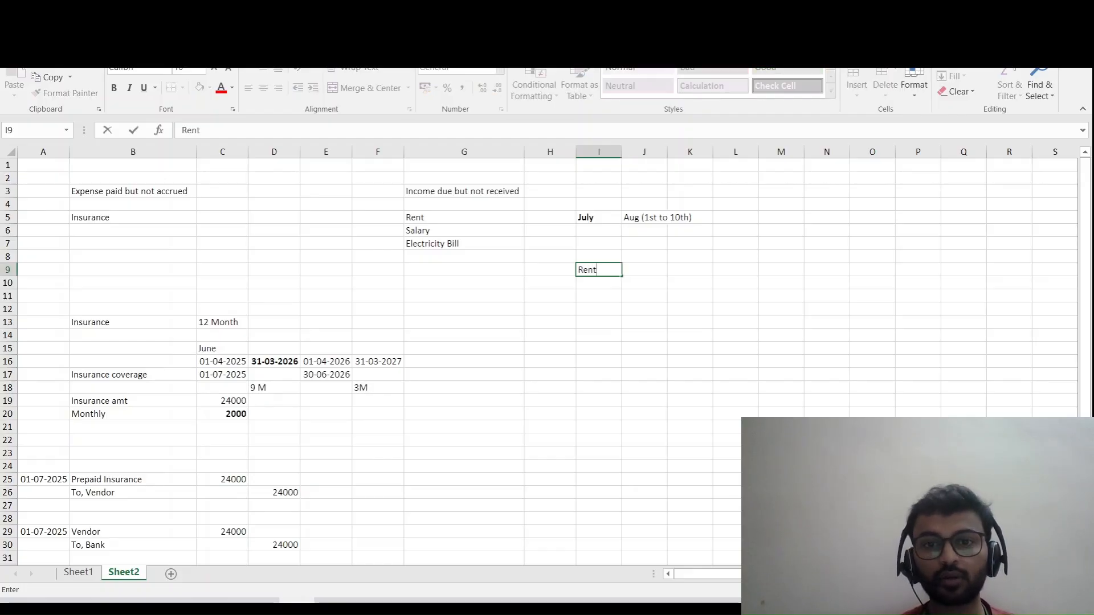
pyautogui.press('Return')
pyautogui.write('To,')
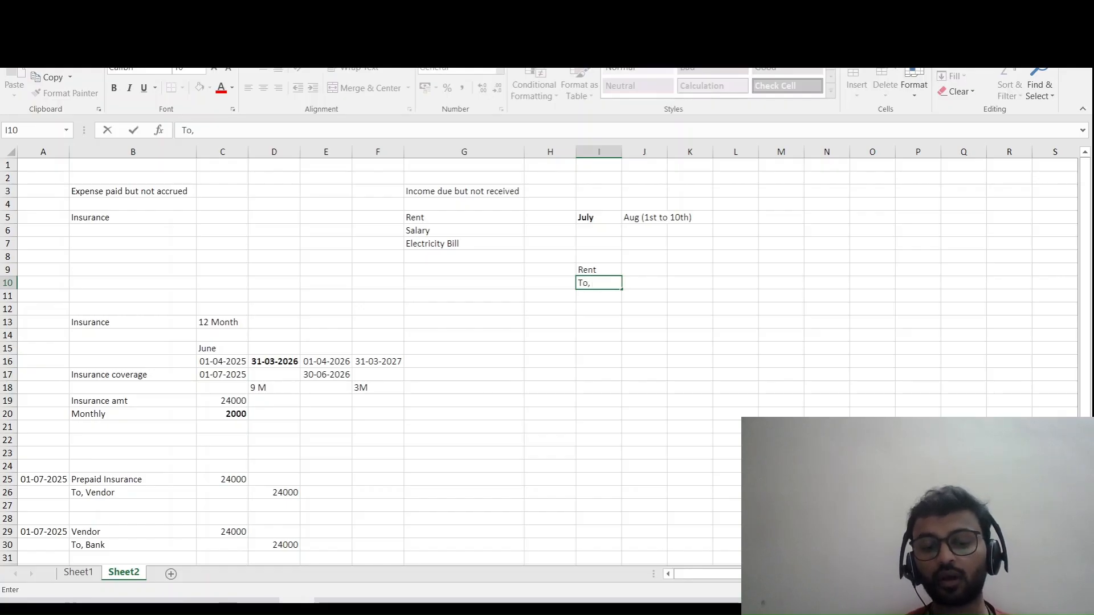
pyautogui.write(' Accured')
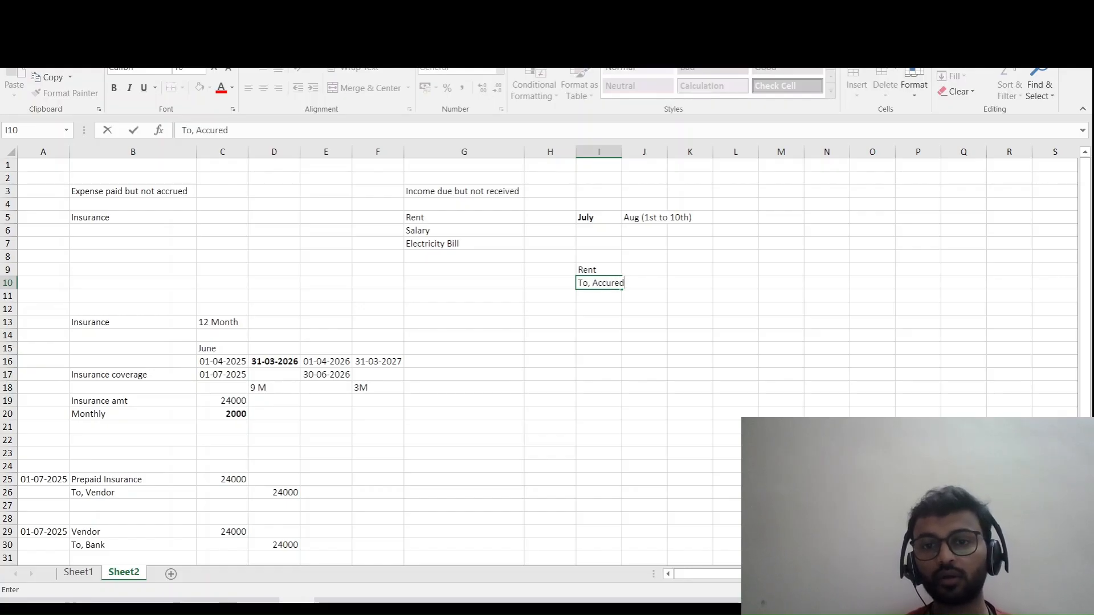
pyautogui.write(' but not ')
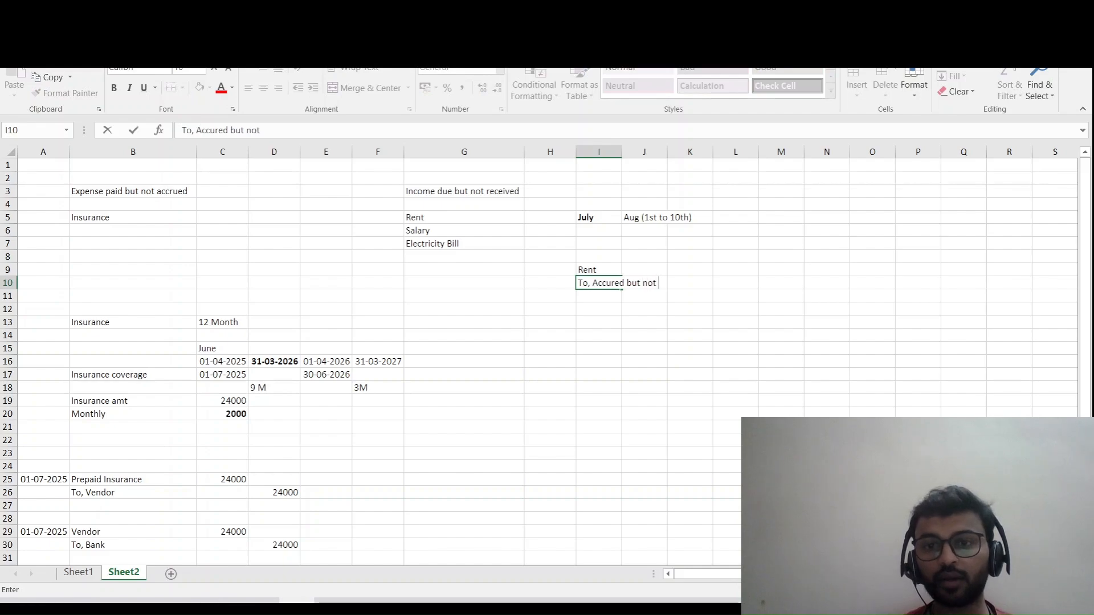
pyautogui.write('paid rent')
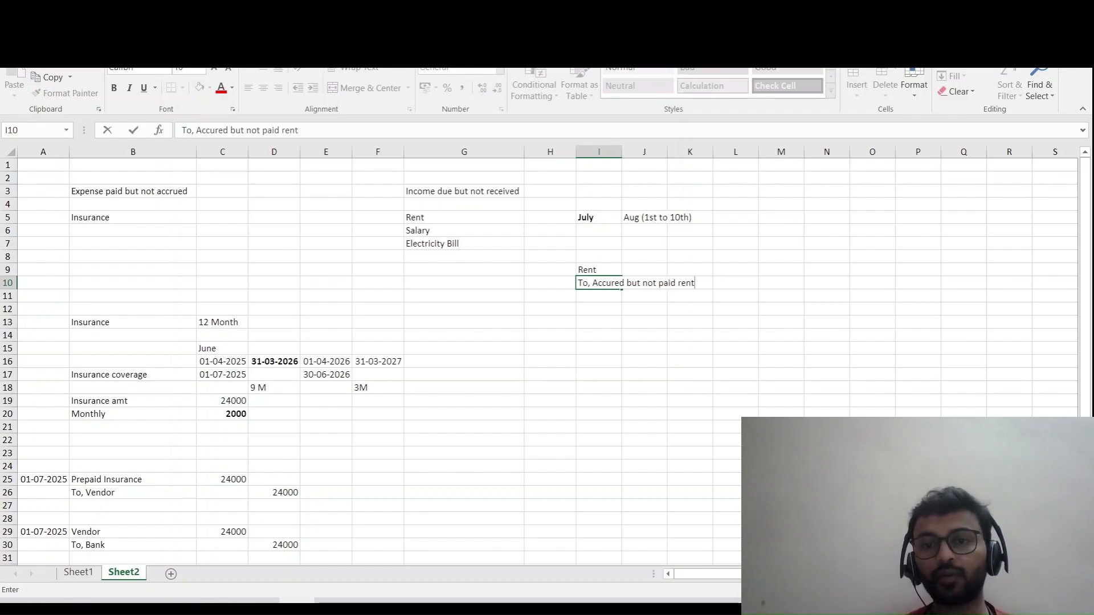
pyautogui.press('Return')
# - Enter July in cell I6 and Aug in cell J6 for the Salary row
pyautogui.press('Up')
pyautogui.press('Down')
pyautogui.press('Up')
pyautogui.press('Up')
pyautogui.press('Up')
pyautogui.press('Up')
pyautogui.press('Up')
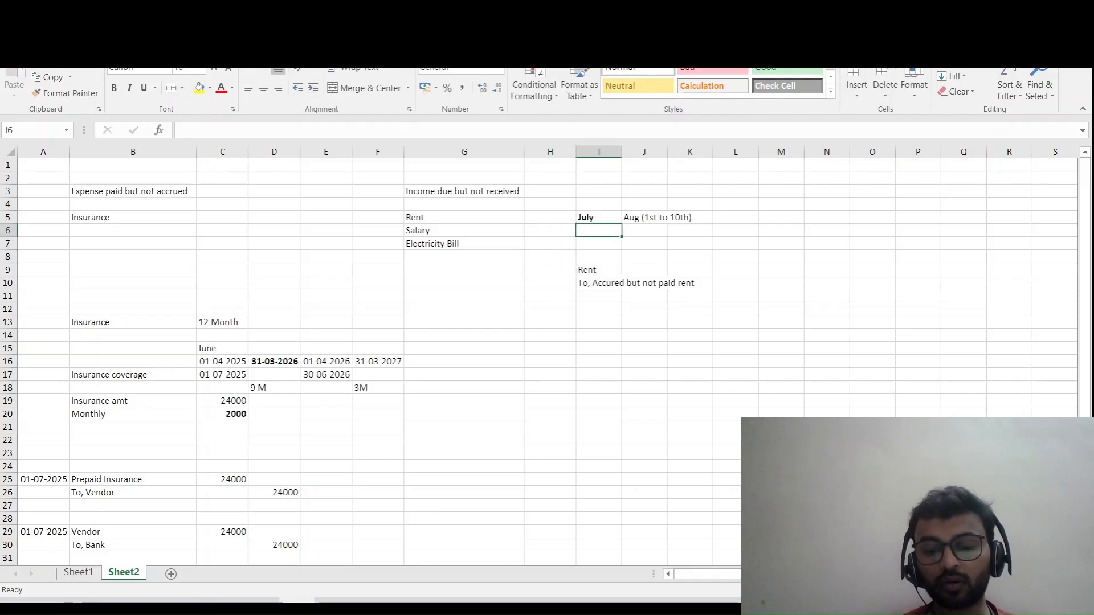
pyautogui.write('July')
pyautogui.press('Tab')
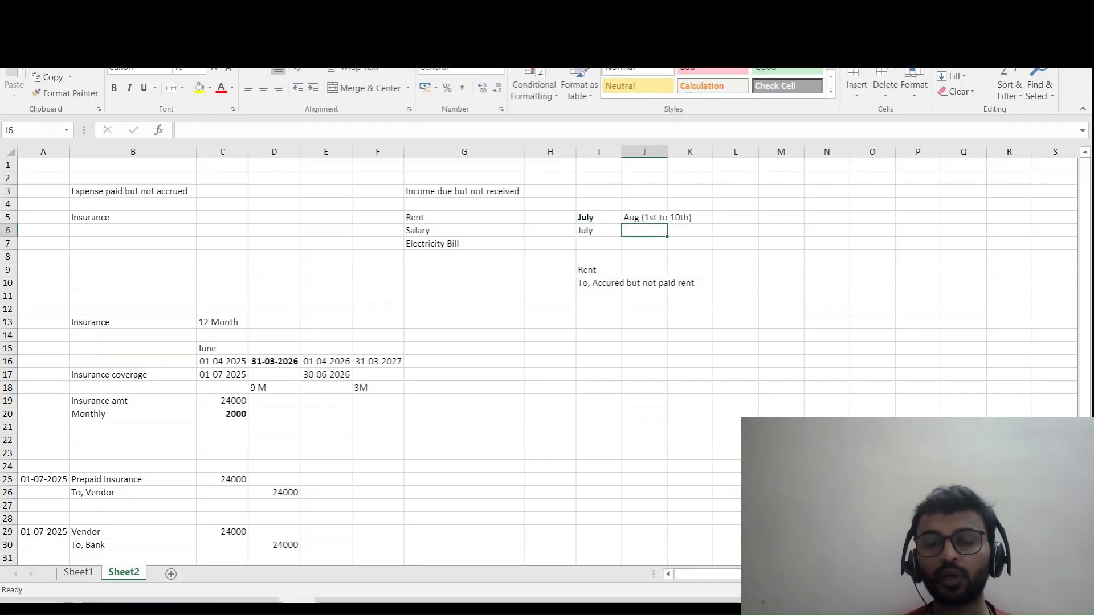
pyautogui.write('Ag')
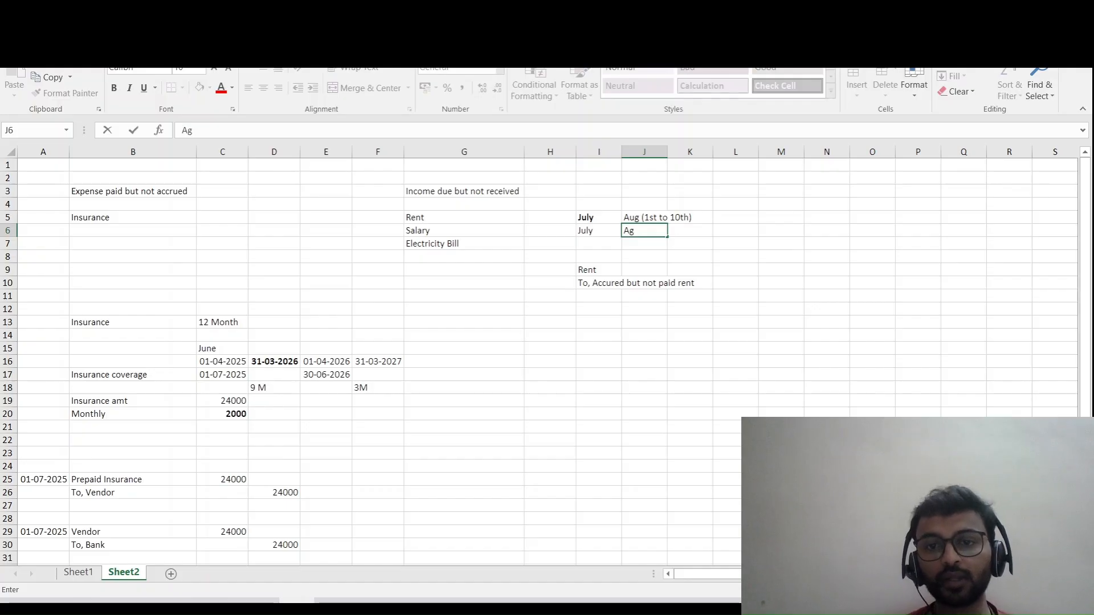
pyautogui.press('BackSpace')
pyautogui.write('ug')
pyautogui.press('Return')
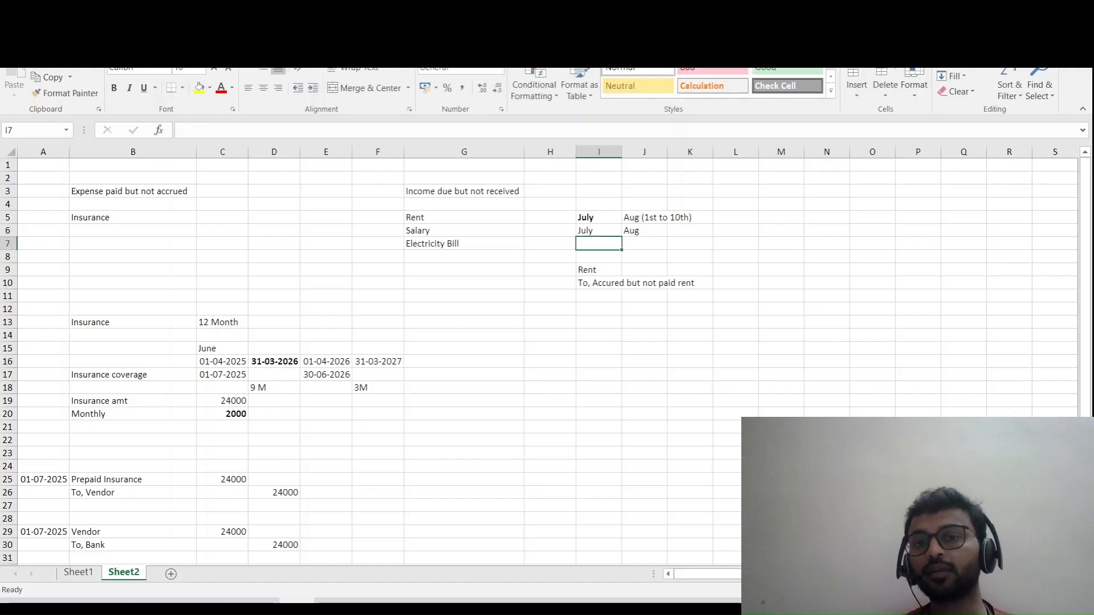
# - Fill July down into cell I7 and enter Aug in cell J7 for the Electricity Bill row
pyautogui.hotkey('ctrl', 'd')
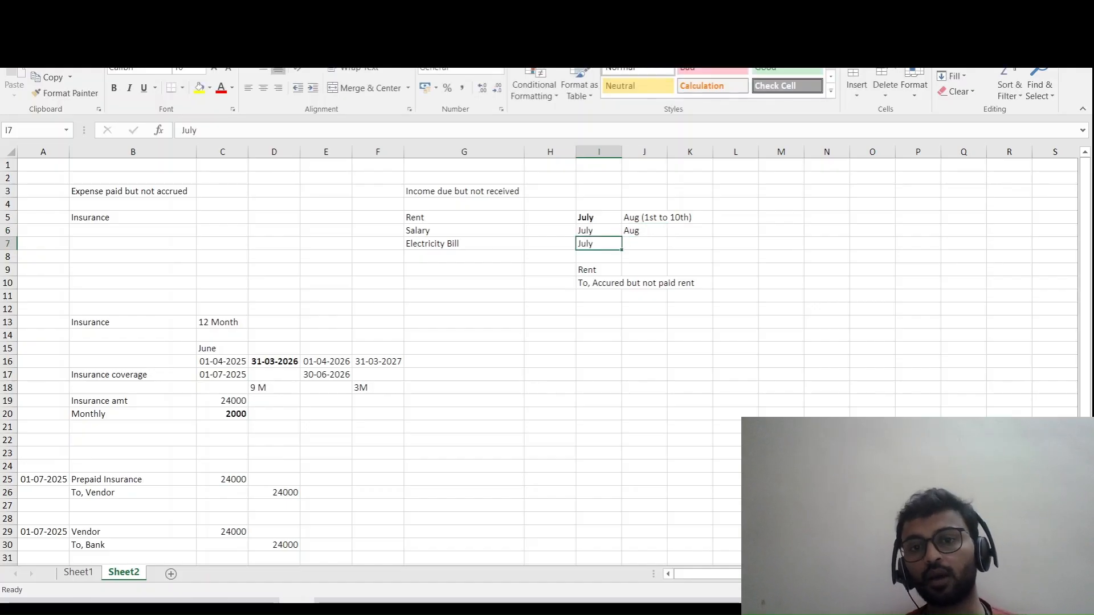
pyautogui.press('Right')
pyautogui.write('Aug')
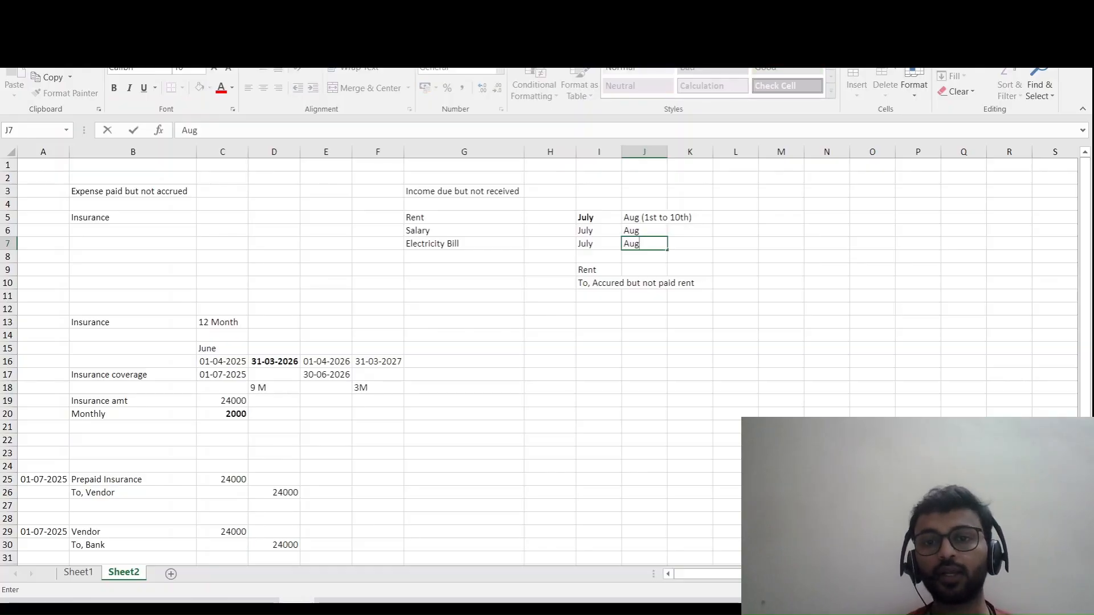
pyautogui.press('Return')
pyautogui.press('Up')
pyautogui.press('Left')
pyautogui.press('Up')
pyautogui.press('Up')
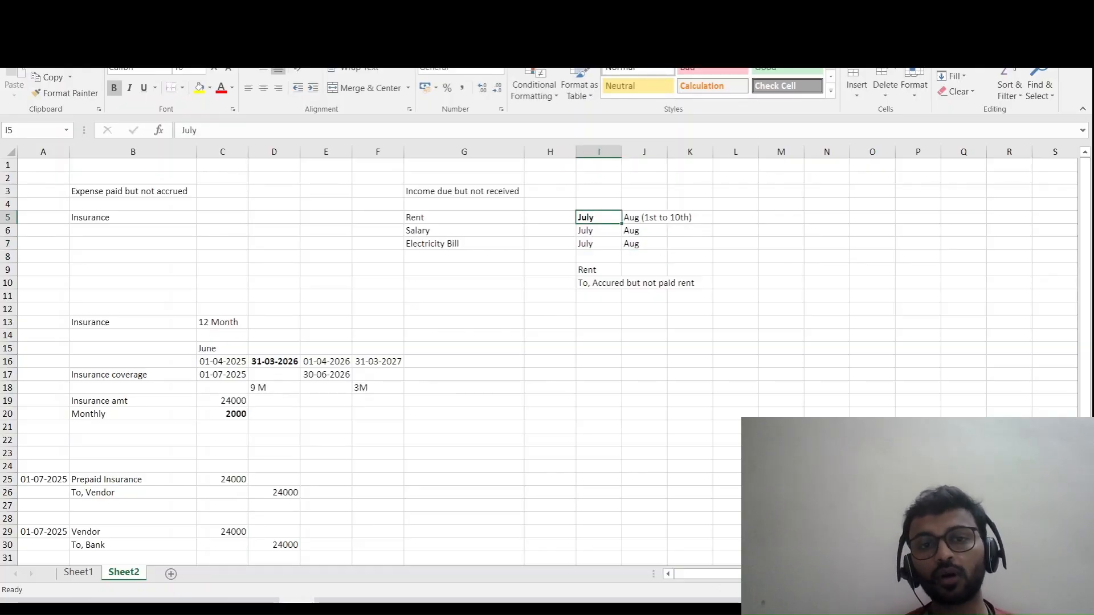
pyautogui.press('Up')
pyautogui.press('Left')
pyautogui.press('Left')
pyautogui.press('Left')
pyautogui.press('Right')
pyautogui.press('Right')
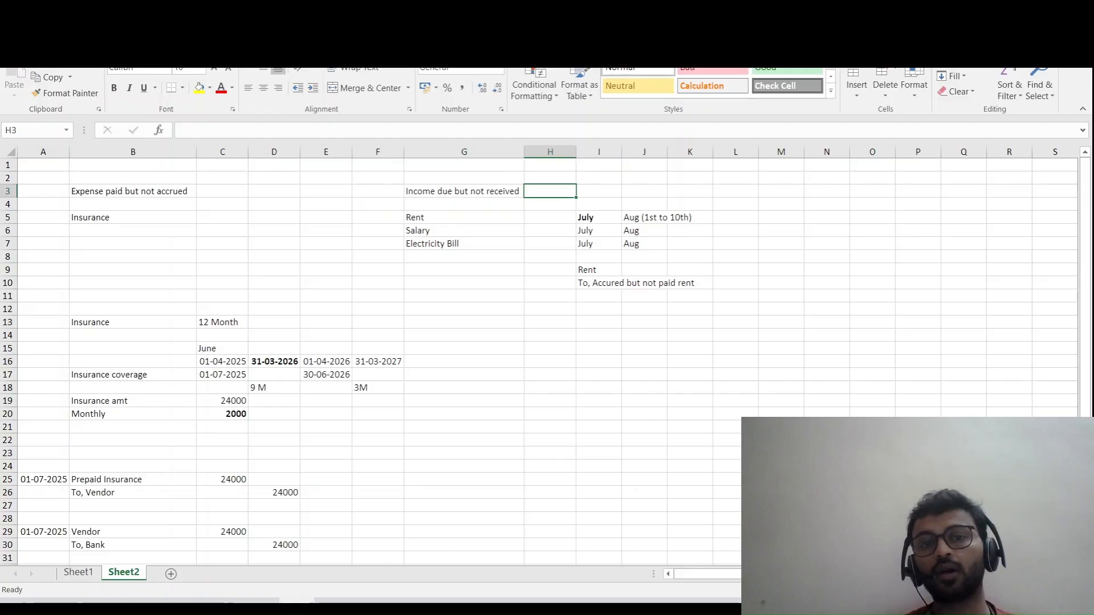
pyautogui.press('Right')
pyautogui.press('Down')
pyautogui.press('Down')
pyautogui.press('Down')
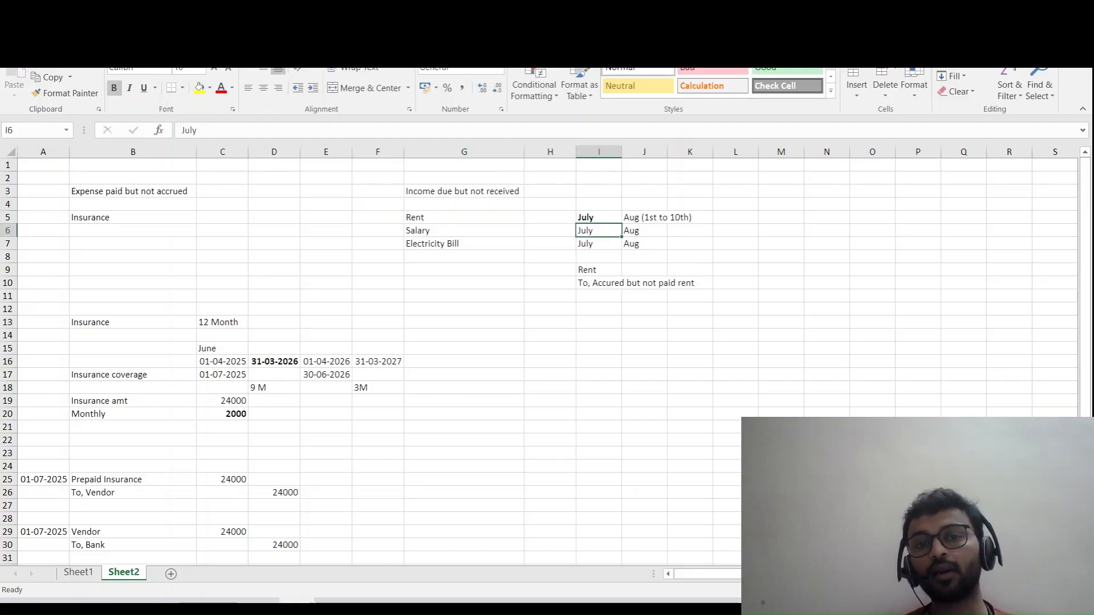
# - Clear the heading "Income due but not received" from cell G3
pyautogui.press('Up')
pyautogui.press('Up')
pyautogui.press('Up')
pyautogui.press('Up')
pyautogui.press('Left')
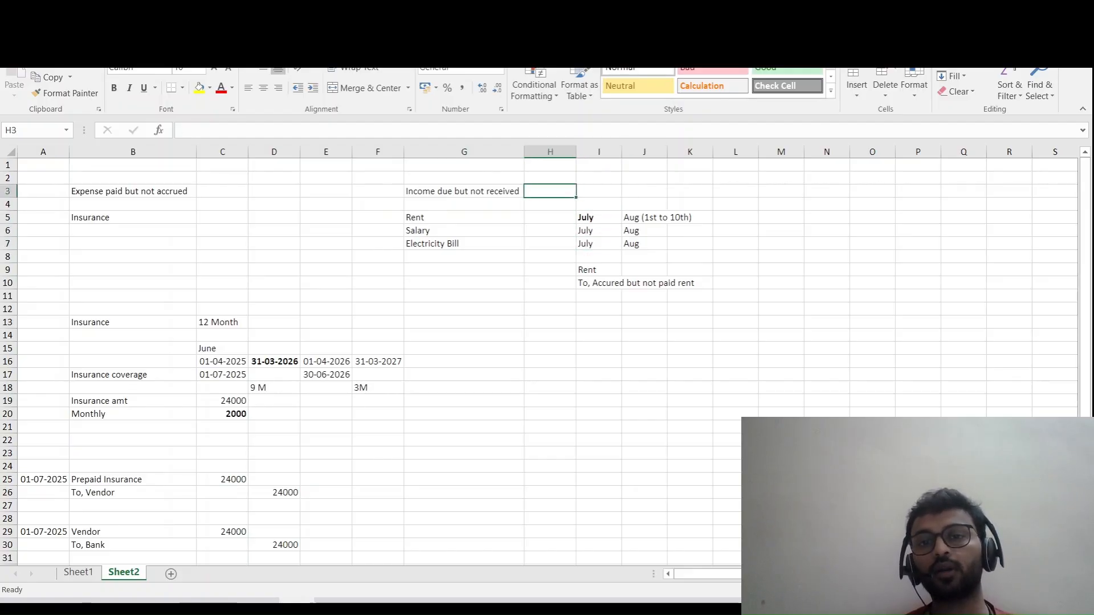
pyautogui.press('Left')
pyautogui.press('Left')
pyautogui.press('Right')
pyautogui.press('Down')
pyautogui.press('Down')
pyautogui.press('Down')
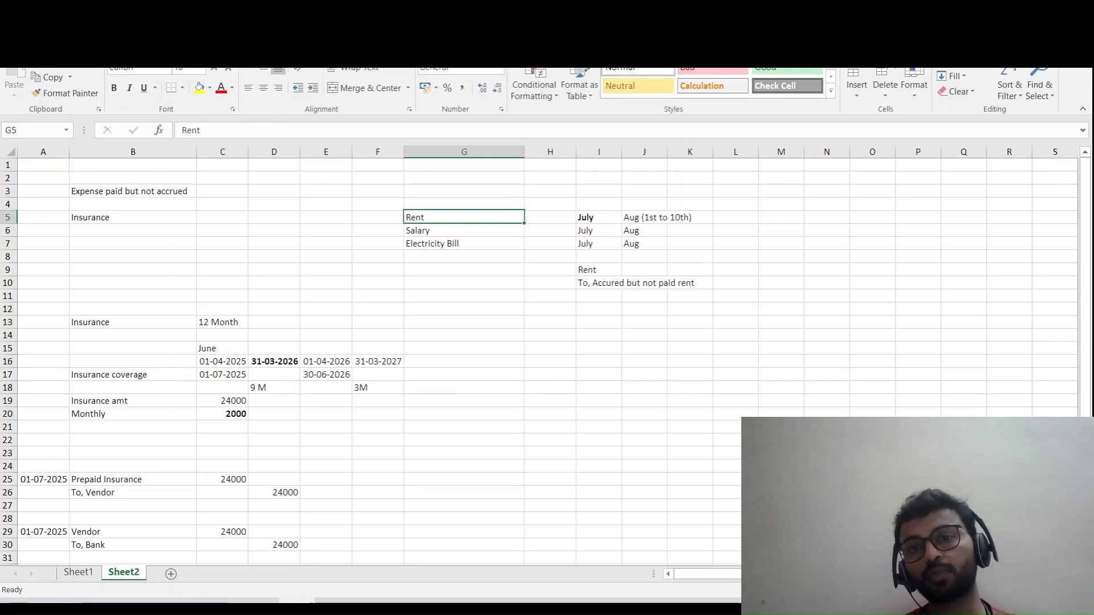
# - Delete columns G to K holding the rent, salary and electricity bill examples from Sheet2
pyautogui.moveTo(464, 152); pyautogui.dragTo(707, 151)
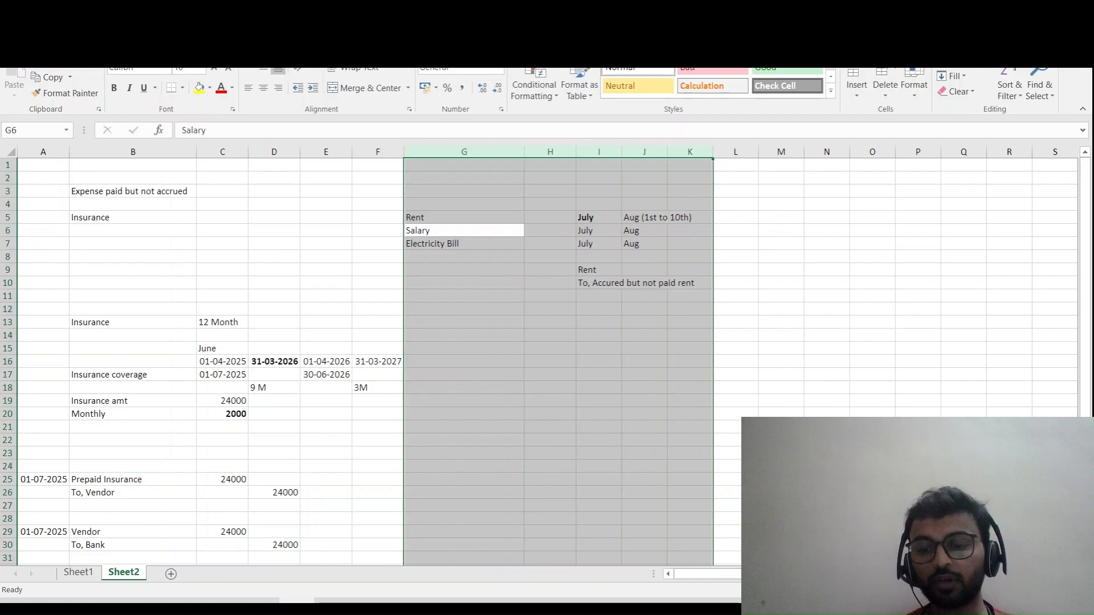
pyautogui.hotkey('ctrl', '-')
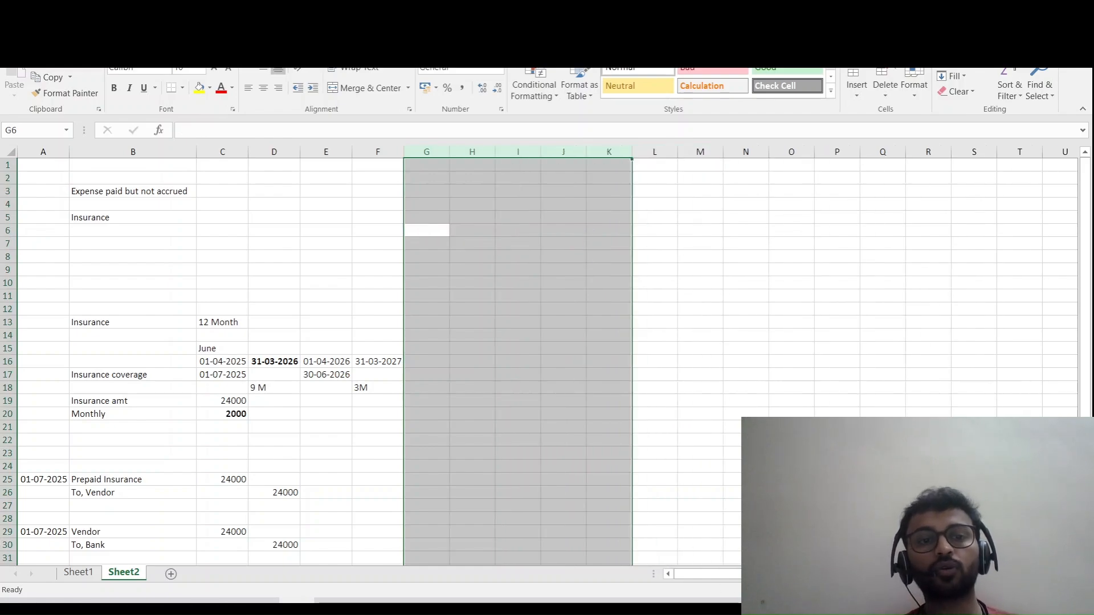
pyautogui.scroll(-4, 376, 359)
pyautogui.scroll(4, 376, 359)
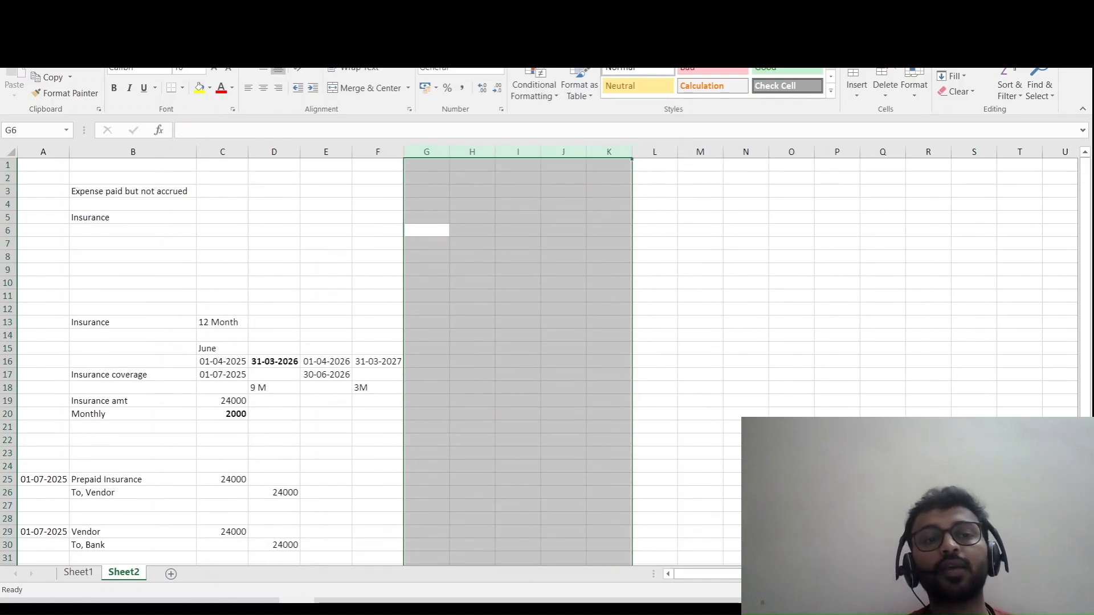
pyautogui.click(133, 322)
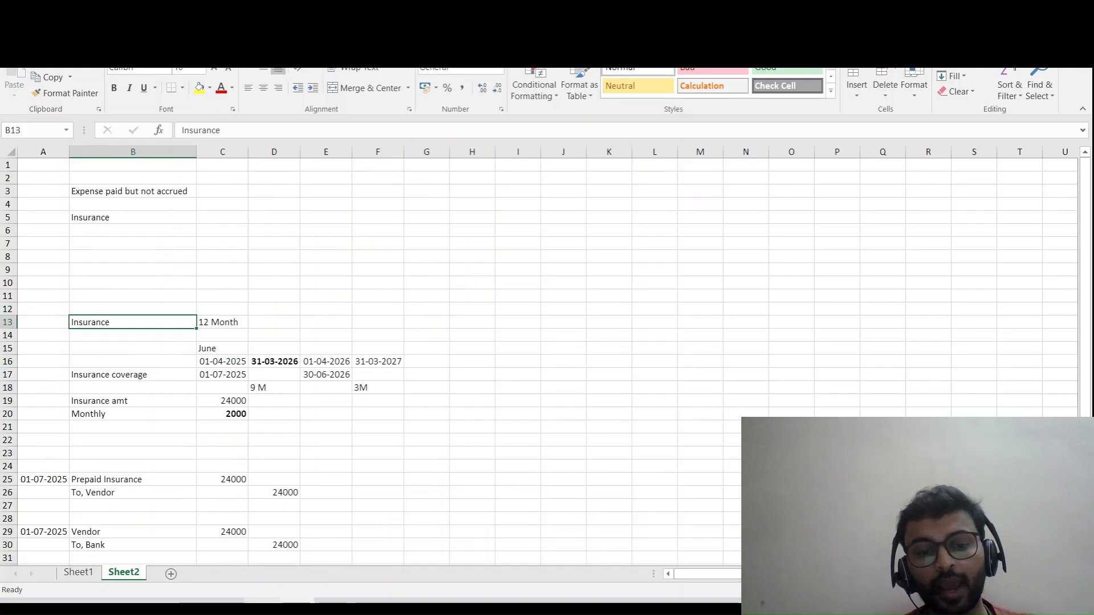
# - Switch to Dynamics 365 Finance and Operations and create a new accrual scheme from the general ledger's journal setup
pyautogui.hotkey('alt', 'Tab')
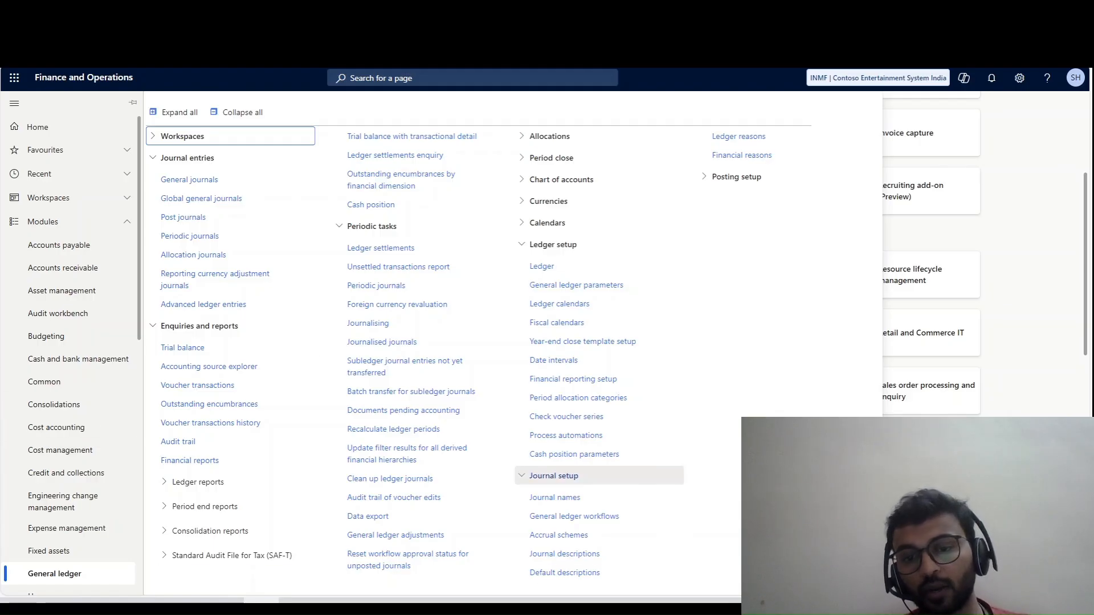
pyautogui.click(564, 536)
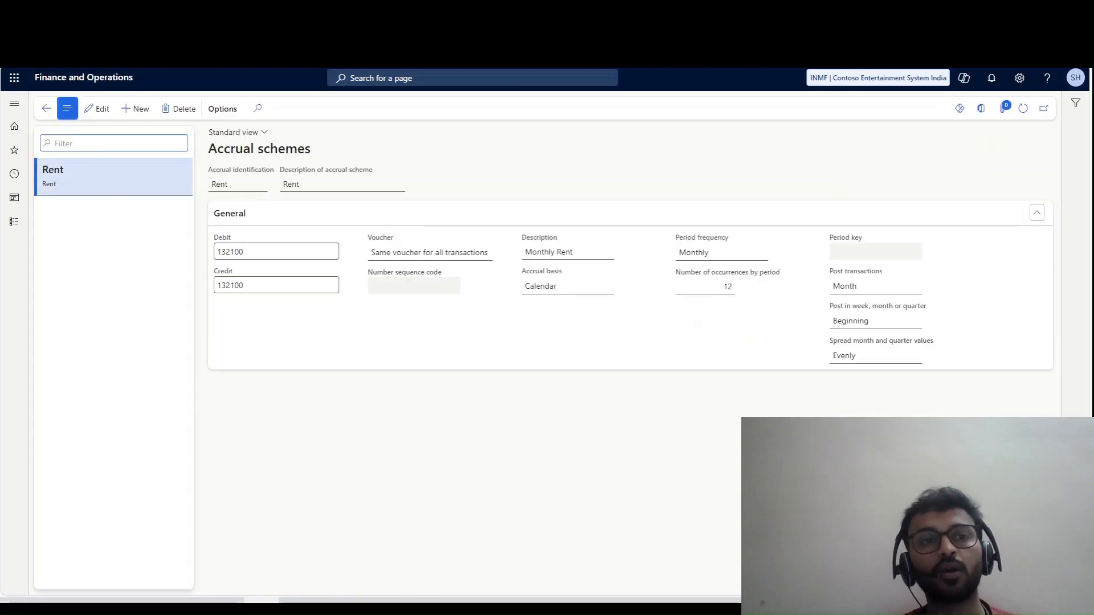
pyautogui.click(135, 108)
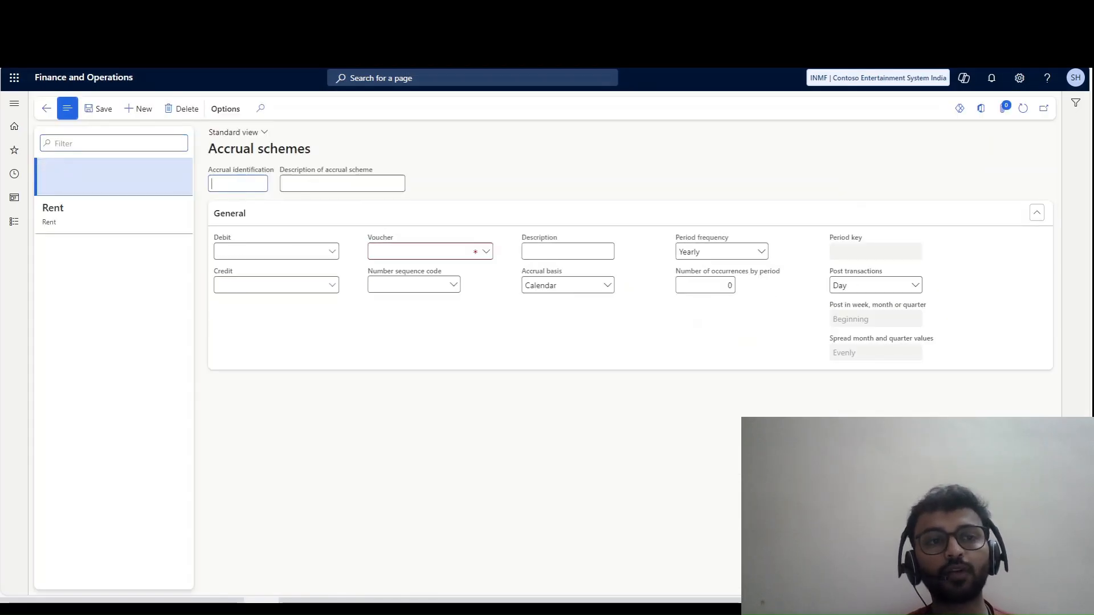
# - Enter "Insuance" as the new scheme's accrual identification and copy it into the description of accrual scheme
pyautogui.write('I')
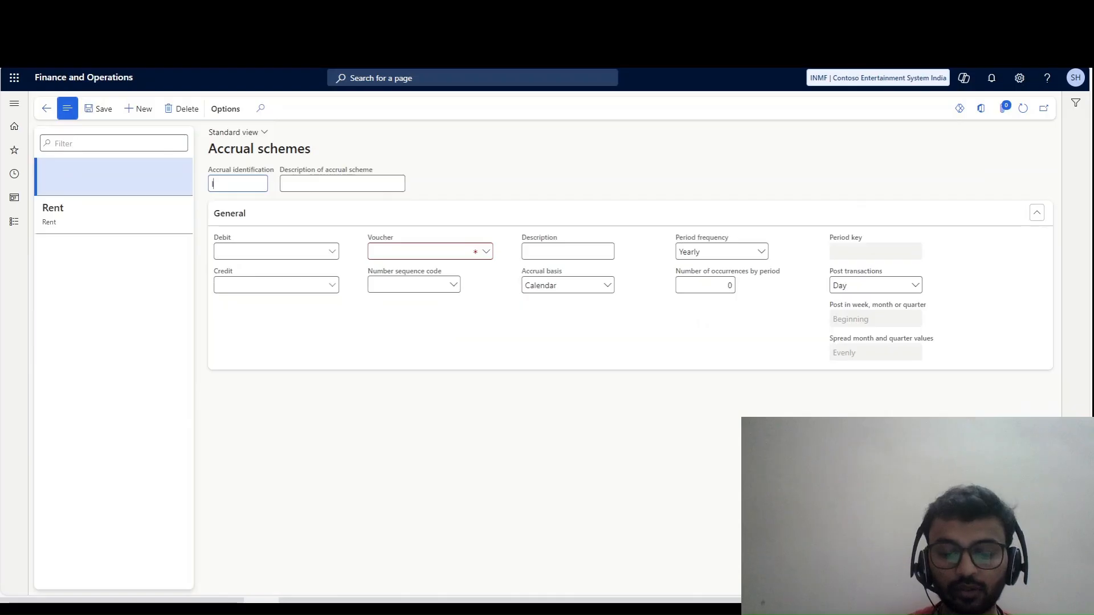
pyautogui.write('nsu')
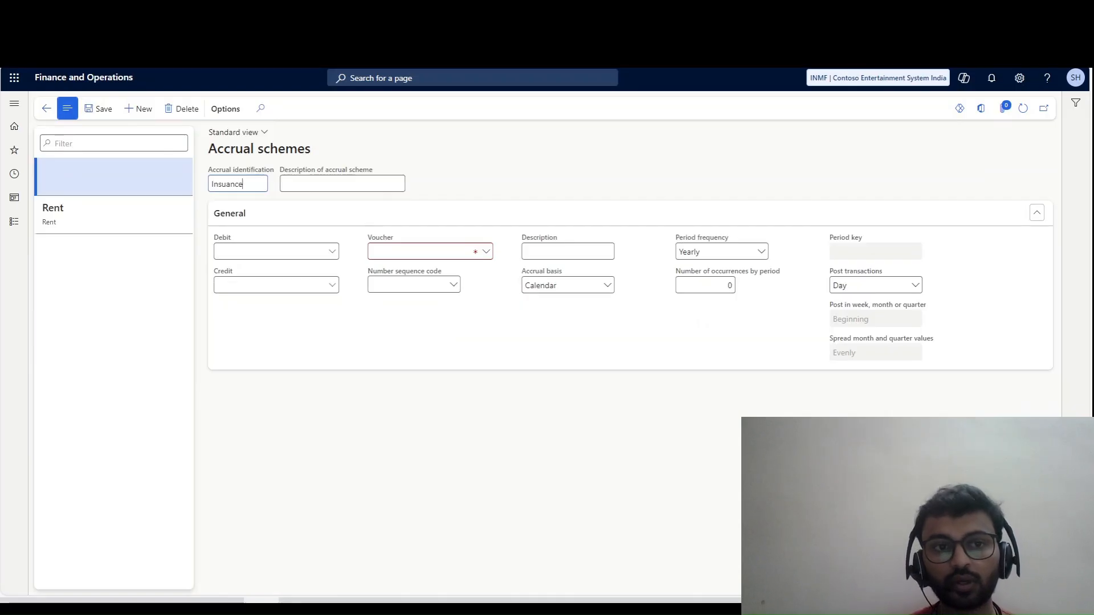
pyautogui.write('ance')
pyautogui.hotkey('ctrl', 'a')
pyautogui.hotkey('ctrl', 'c')
pyautogui.press('Tab')
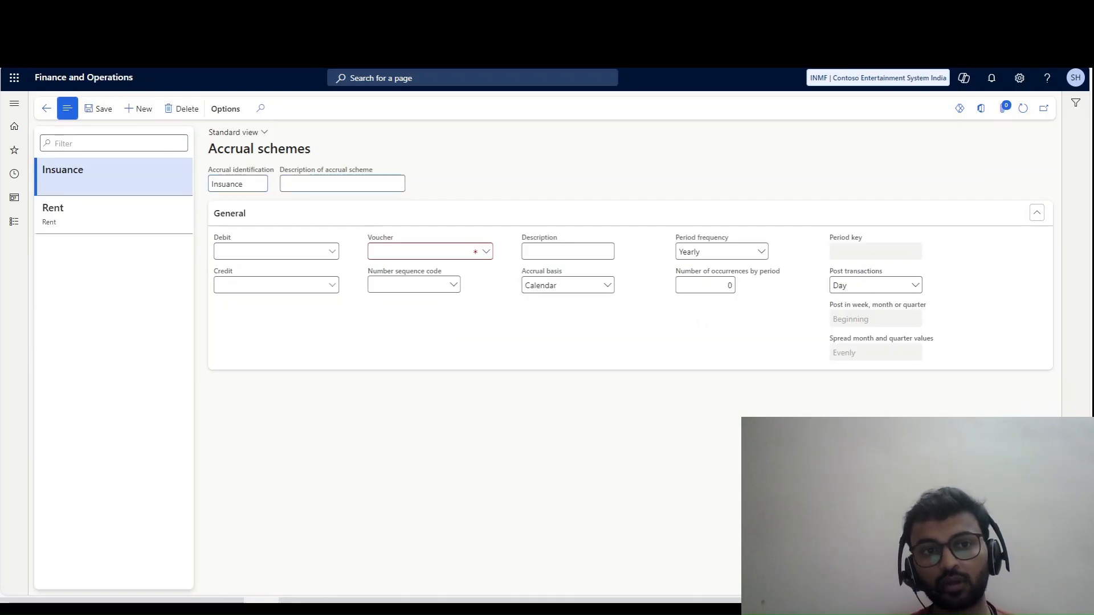
pyautogui.hotkey('ctrl', 'v')
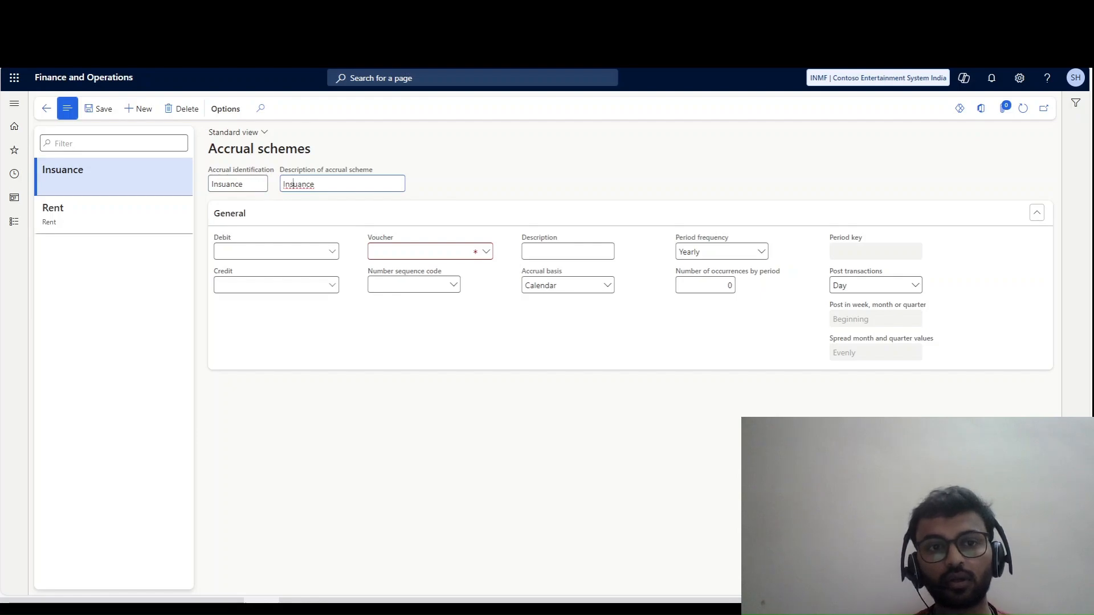
# - Correct the spelling to "Insurance" in both the scheme description and the accrual identification
pyautogui.rightClick(293, 183)
pyautogui.moveTo(171, 198)
pyautogui.click(337, 198)
pyautogui.hotkey('ctrl', 'a')
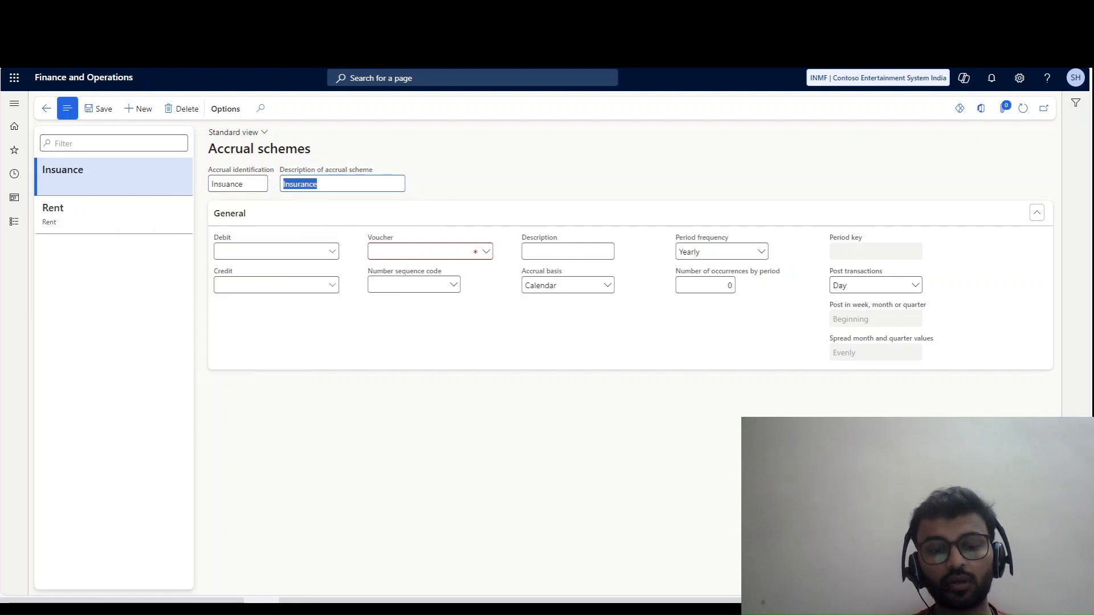
pyautogui.hotkey('ctrl', 'c')
pyautogui.hotkey('shift', 'Tab')
pyautogui.hotkey('ctrl', 'v')
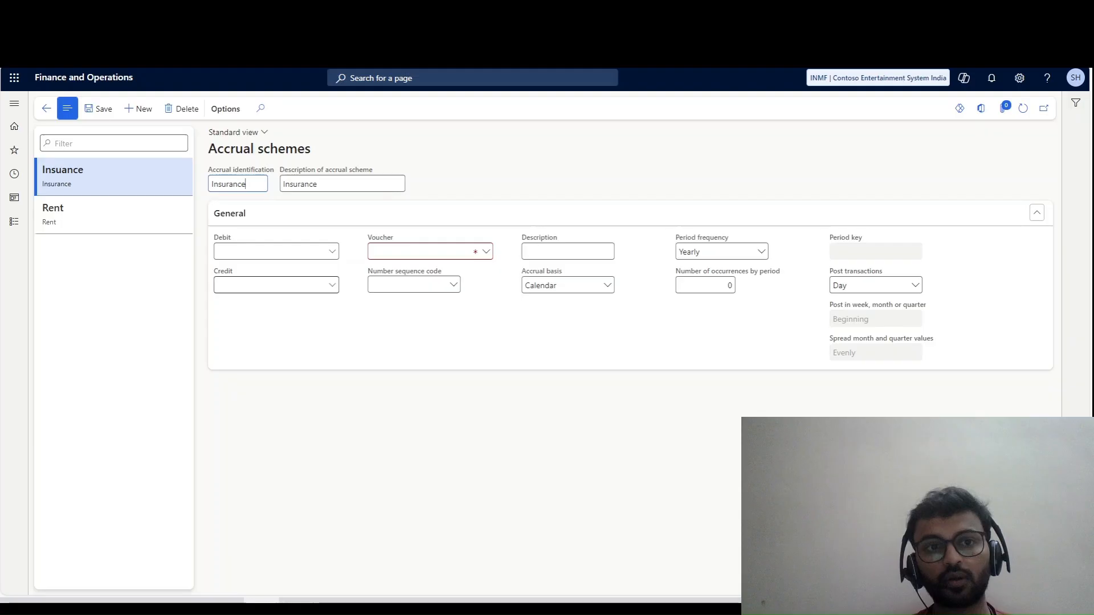
pyautogui.press('Tab')
pyautogui.click(232, 271)
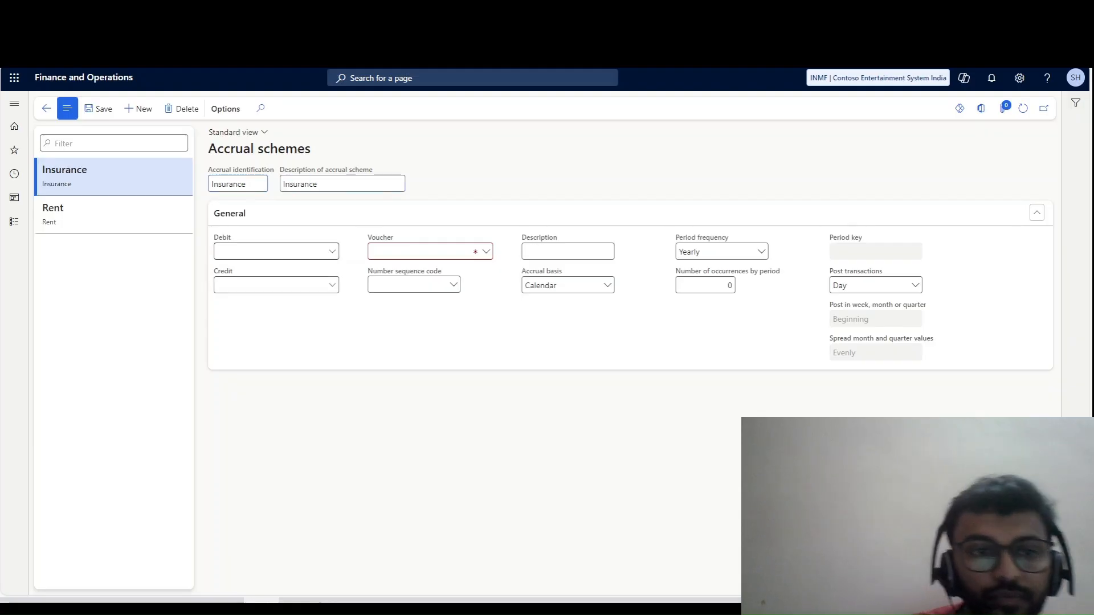
# - Set both the debit and the credit account of the Insurance scheme to 132100, Prepaid Insurance
pyautogui.click(239, 251)
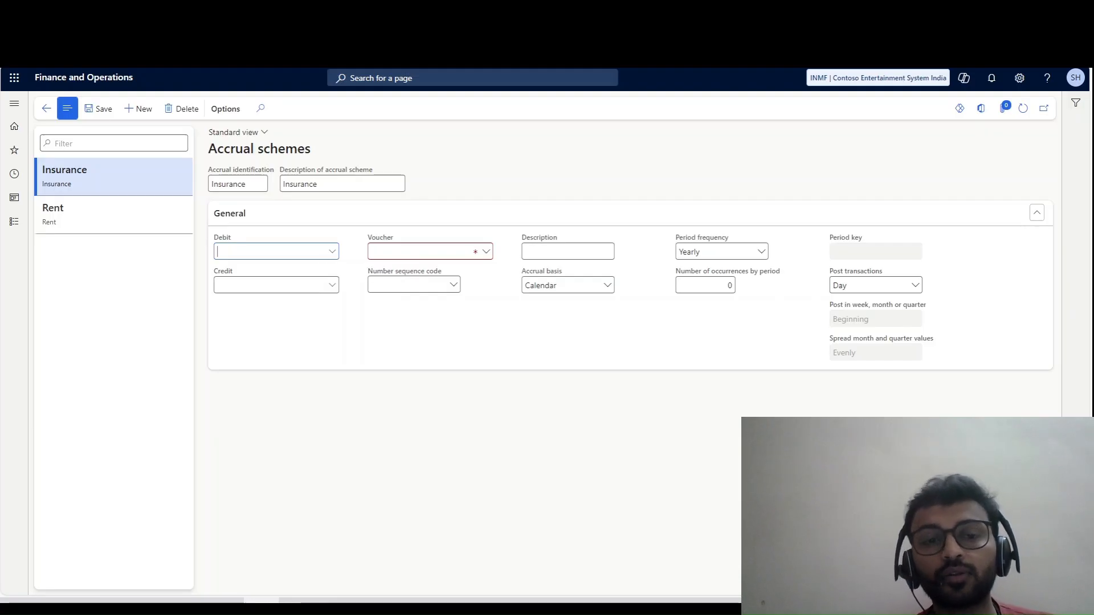
pyautogui.click(297, 601)
pyautogui.click(133, 440)
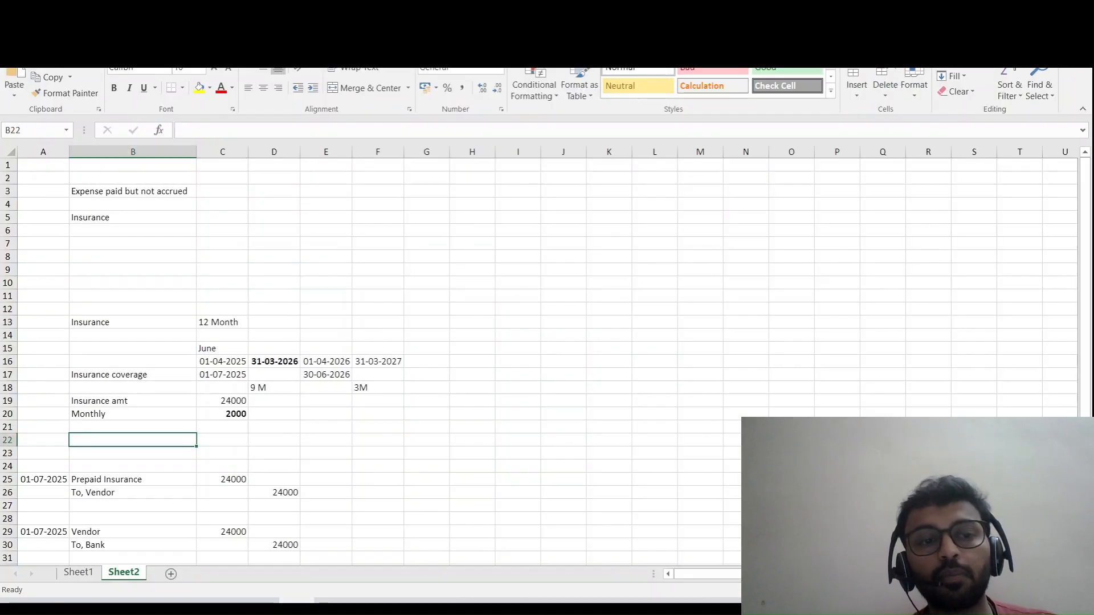
pyautogui.hotkey('alt', 'Tab')
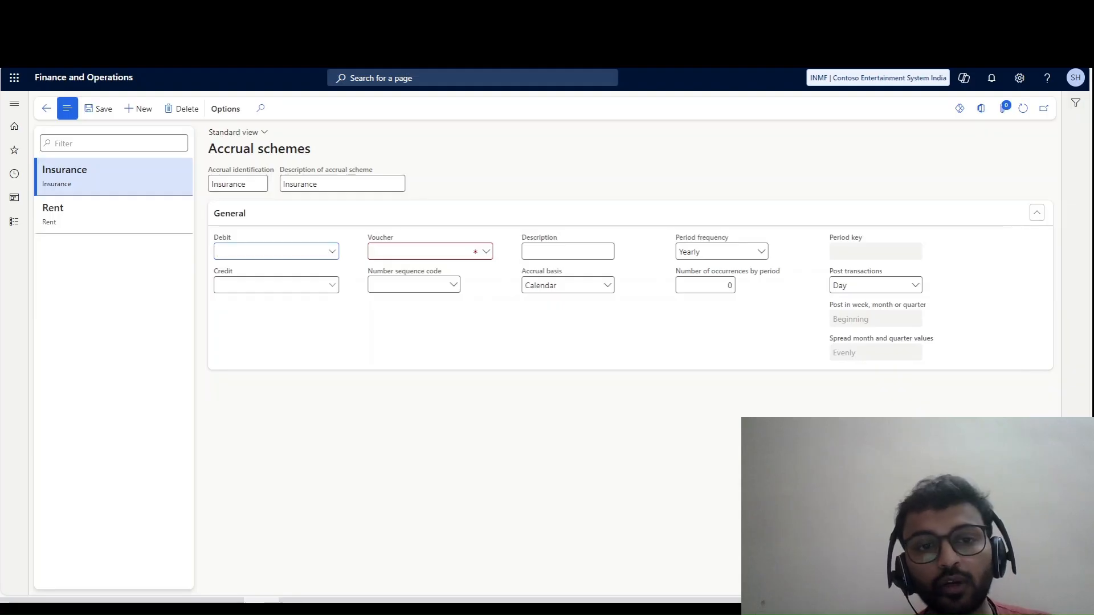
pyautogui.click(332, 251)
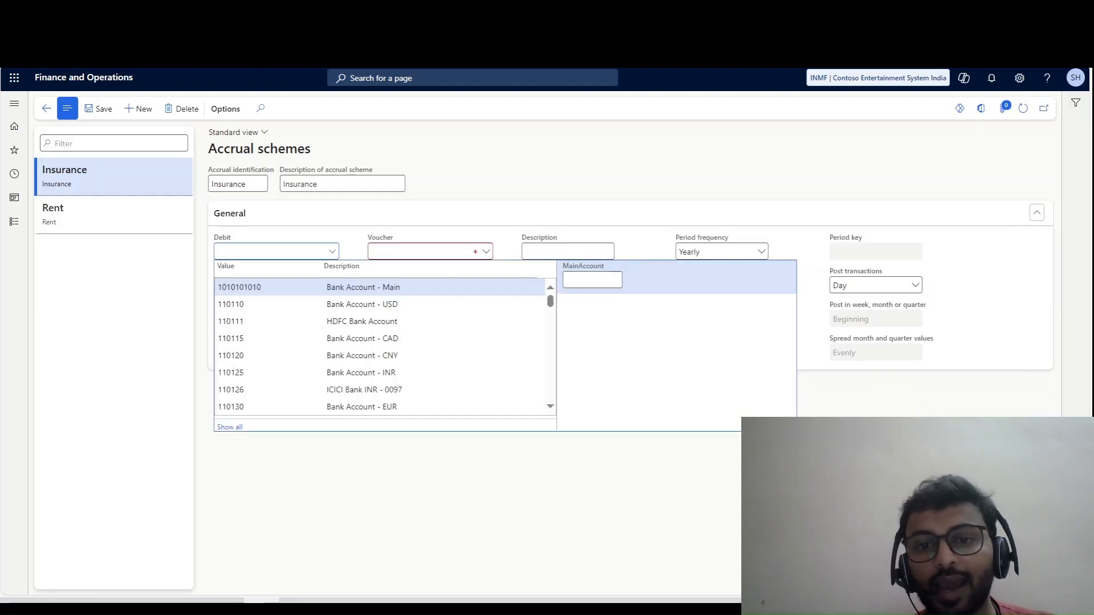
pyautogui.write('prepaid')
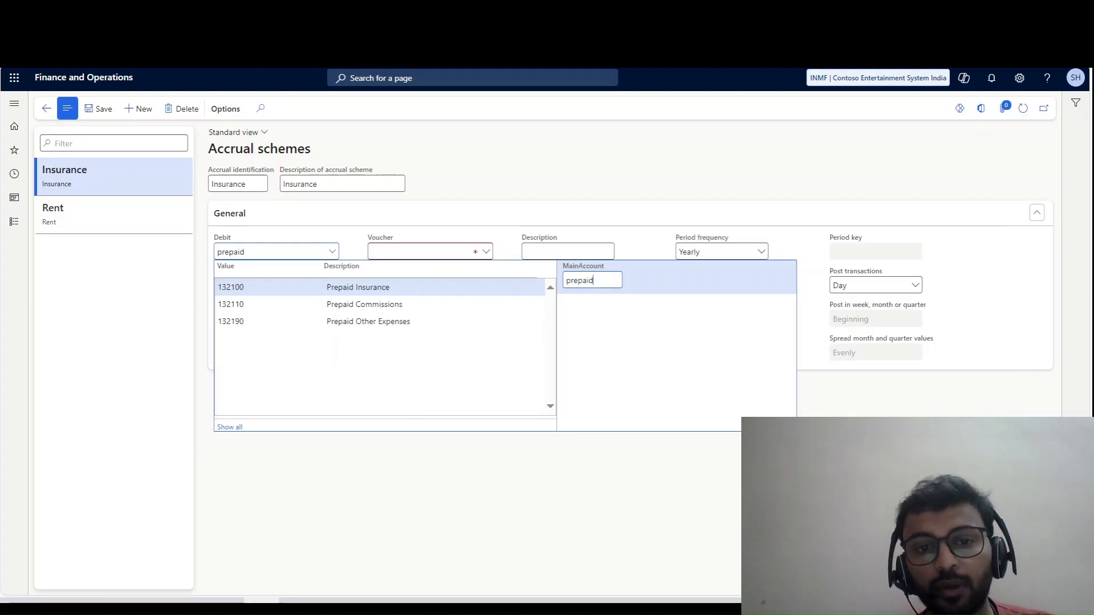
pyautogui.press('Return')
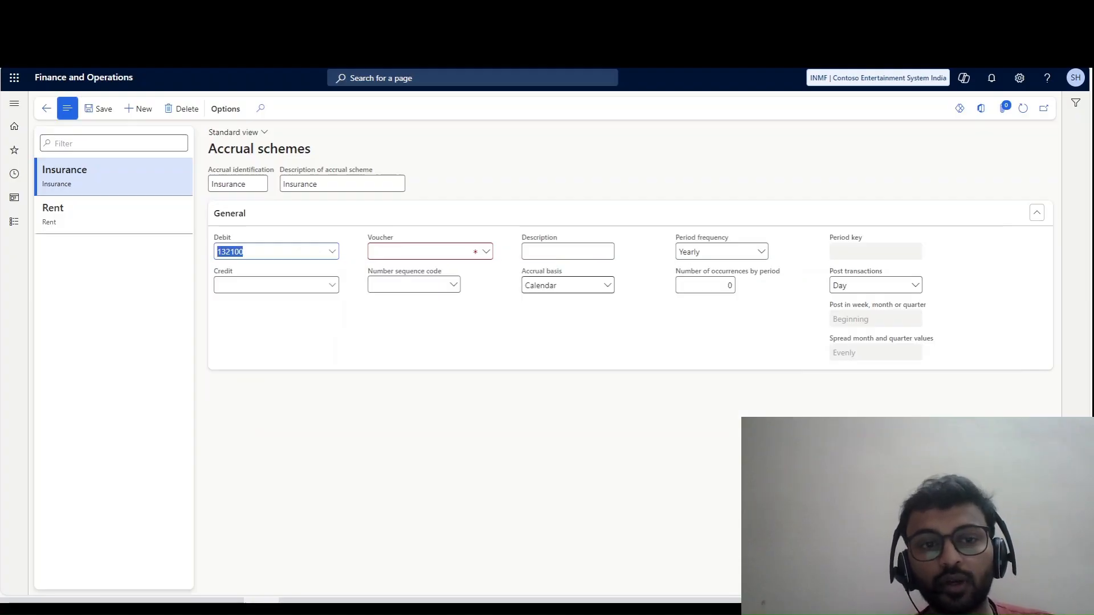
pyautogui.hotkey('ctrl', 'c')
pyautogui.click(272, 285)
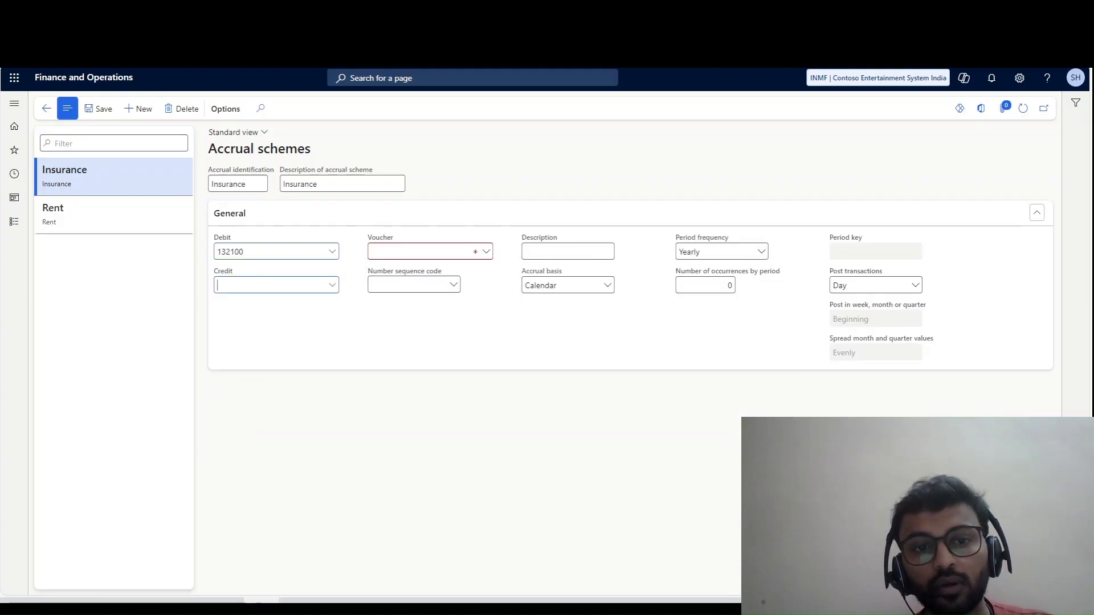
pyautogui.hotkey('ctrl', 'v')
# - Try the voucher option "New voucher for accrual transactions" and look through the available number sequence codes
pyautogui.click(420, 252)
pyautogui.click(393, 237)
pyautogui.click(399, 251)
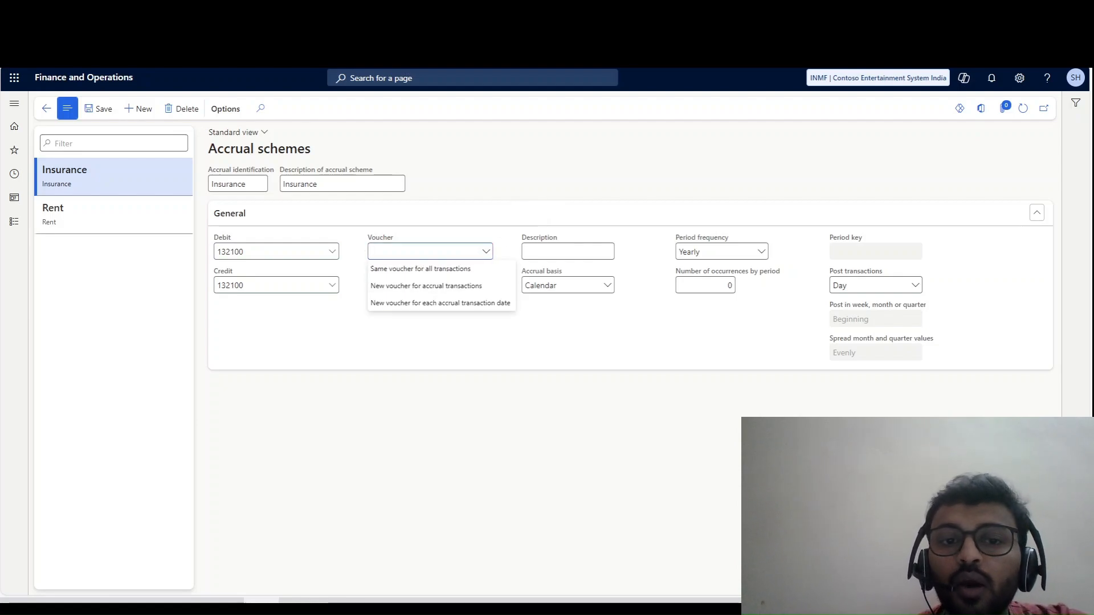
pyautogui.click(426, 285)
pyautogui.click(430, 251)
pyautogui.click(426, 286)
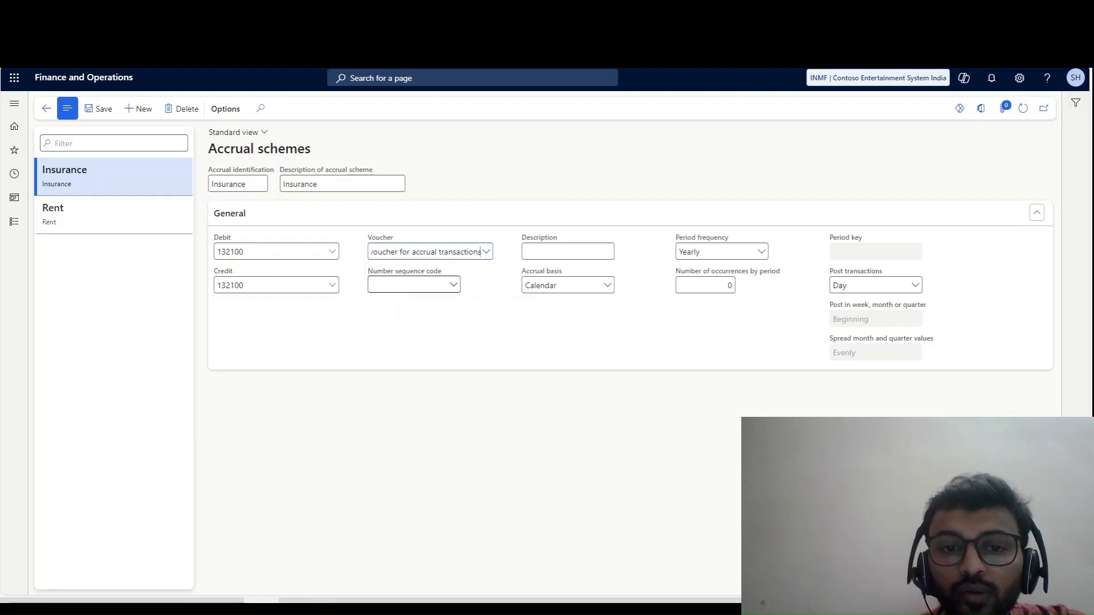
pyautogui.click(413, 285)
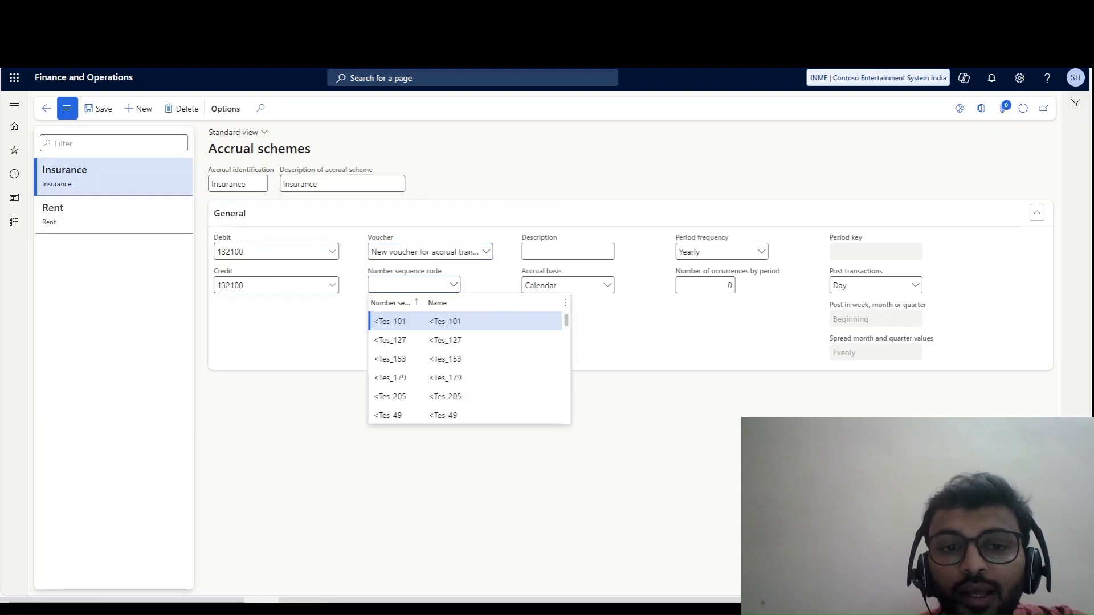
pyautogui.click(608, 285)
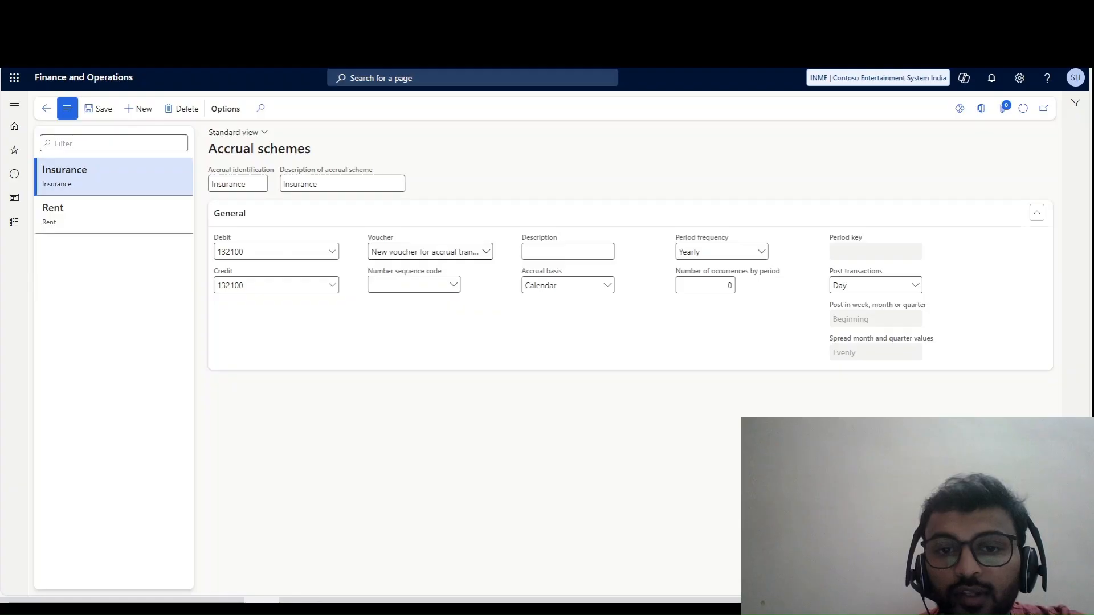
# - Set the scheme's voucher option to "Same voucher for all transactions"
pyautogui.click(486, 251)
pyautogui.click(420, 269)
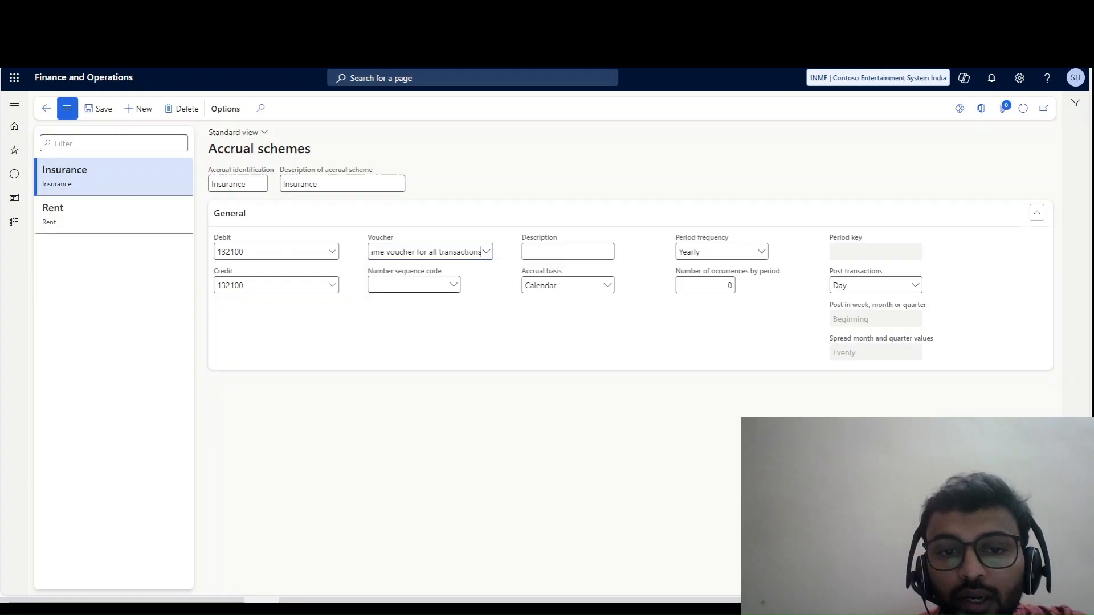
pyautogui.click(420, 270)
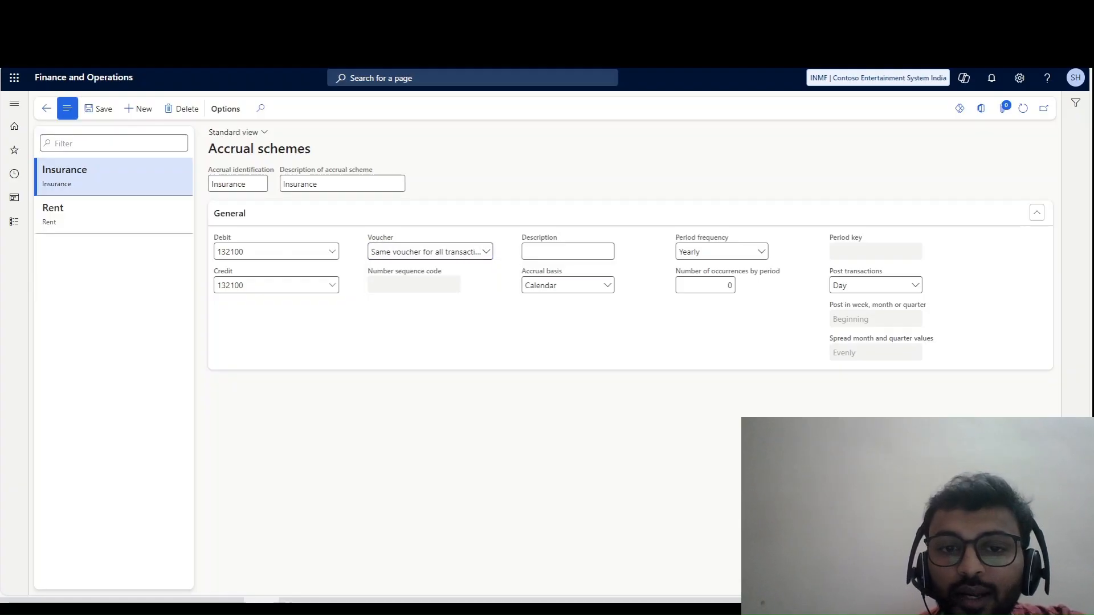
pyautogui.moveTo(390, 252); pyautogui.dragTo(527, 252)
pyautogui.click(485, 292)
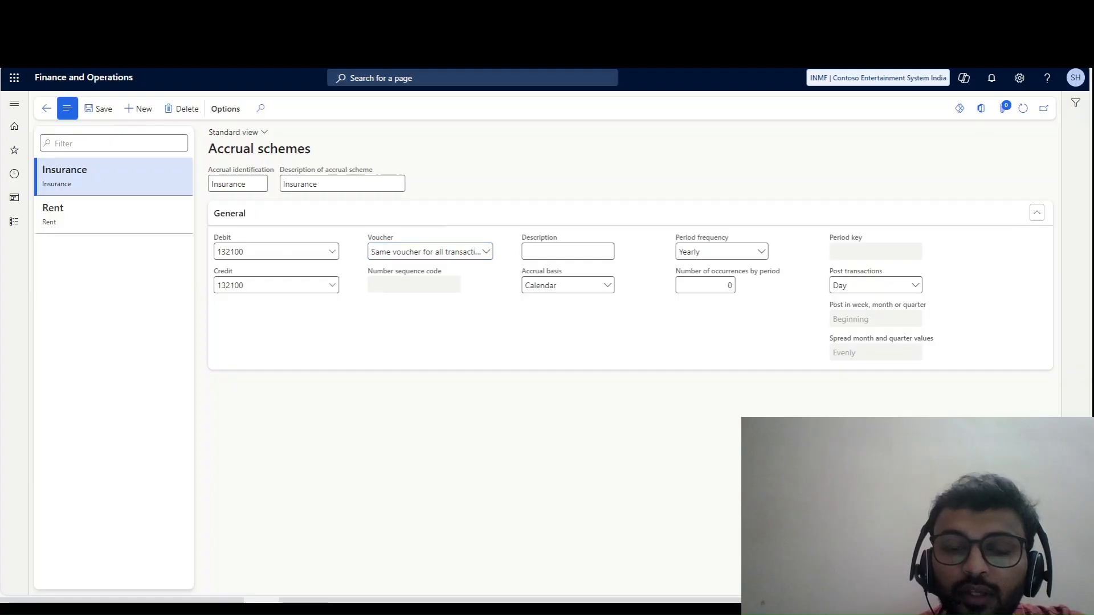
pyautogui.moveTo(377, 252); pyautogui.dragTo(500, 254)
pyautogui.click(483, 289)
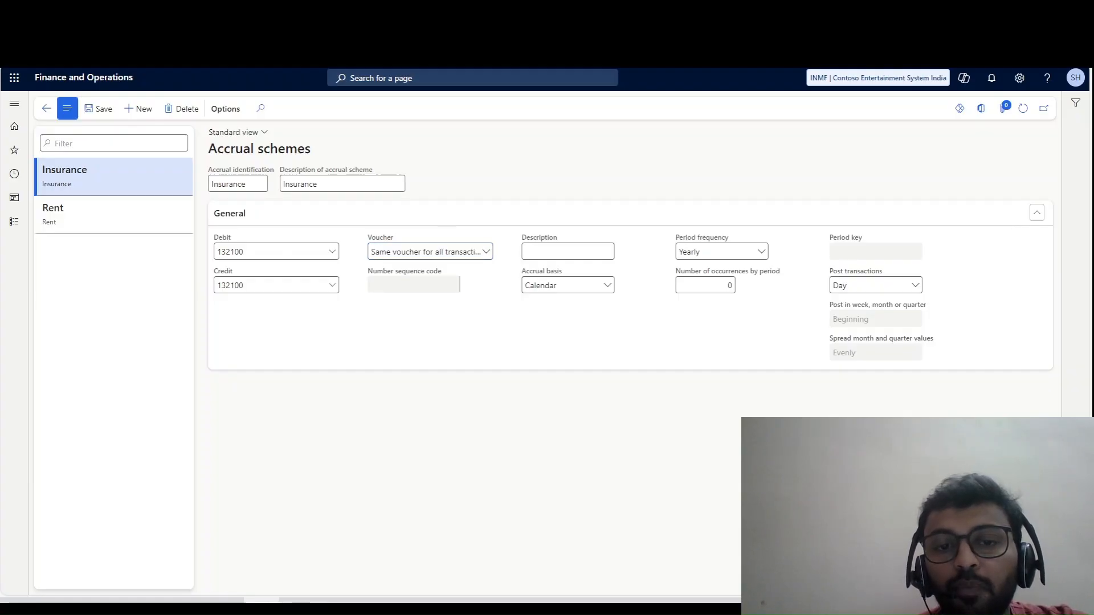
pyautogui.moveTo(420, 252); pyautogui.dragTo(501, 252)
pyautogui.click(468, 286)
# - Enter "Accrued insurance expense" as the transaction description of the Insurance scheme, correcting the spelling of "Accrued"
pyautogui.click(547, 251)
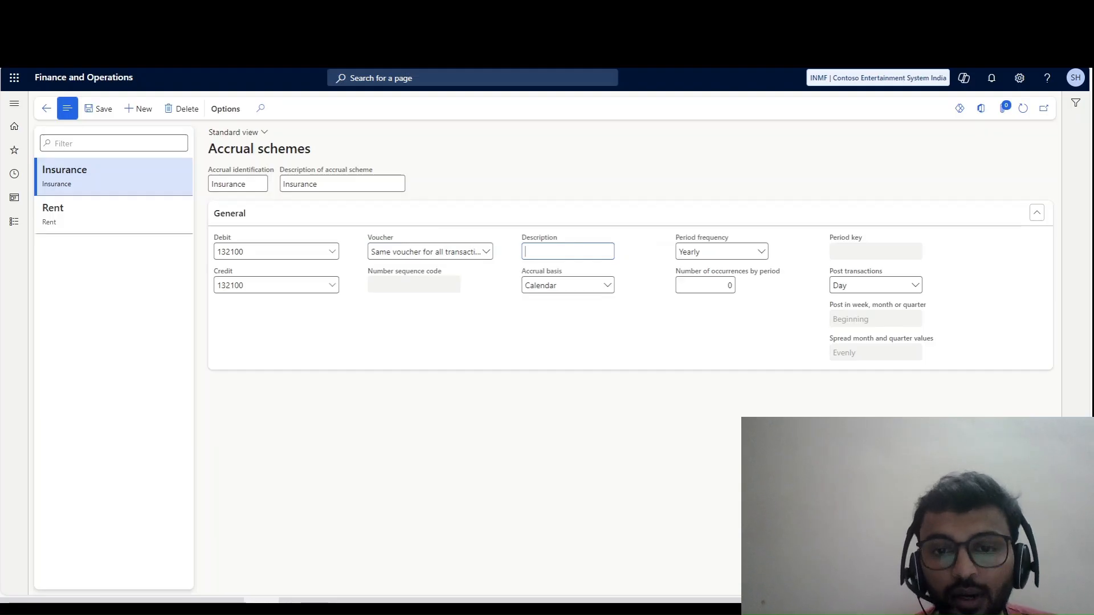
pyautogui.write('Accured ')
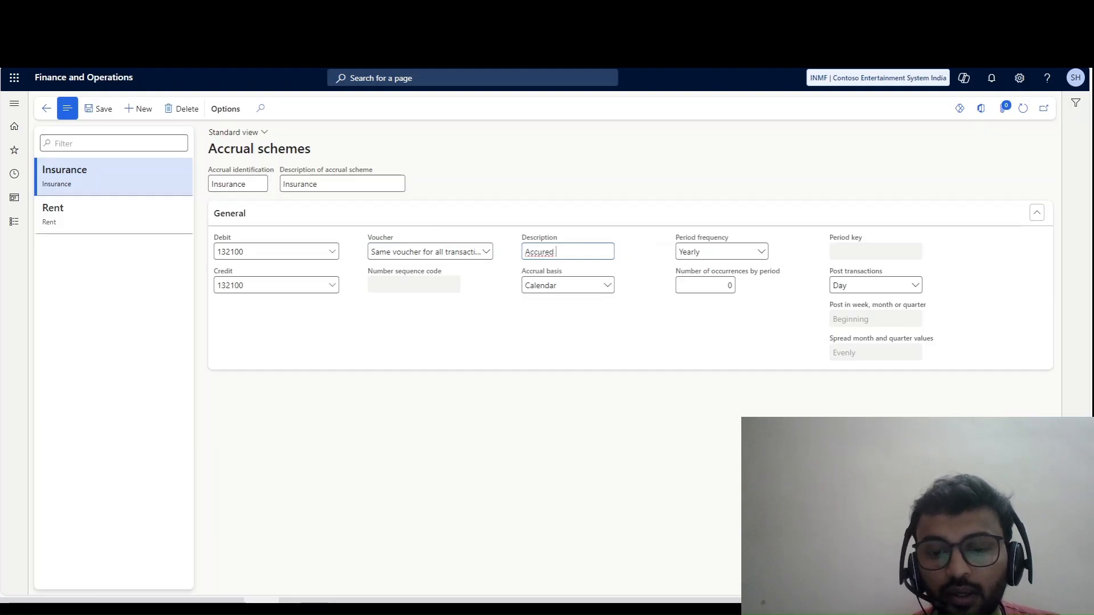
pyautogui.write('insurance expense')
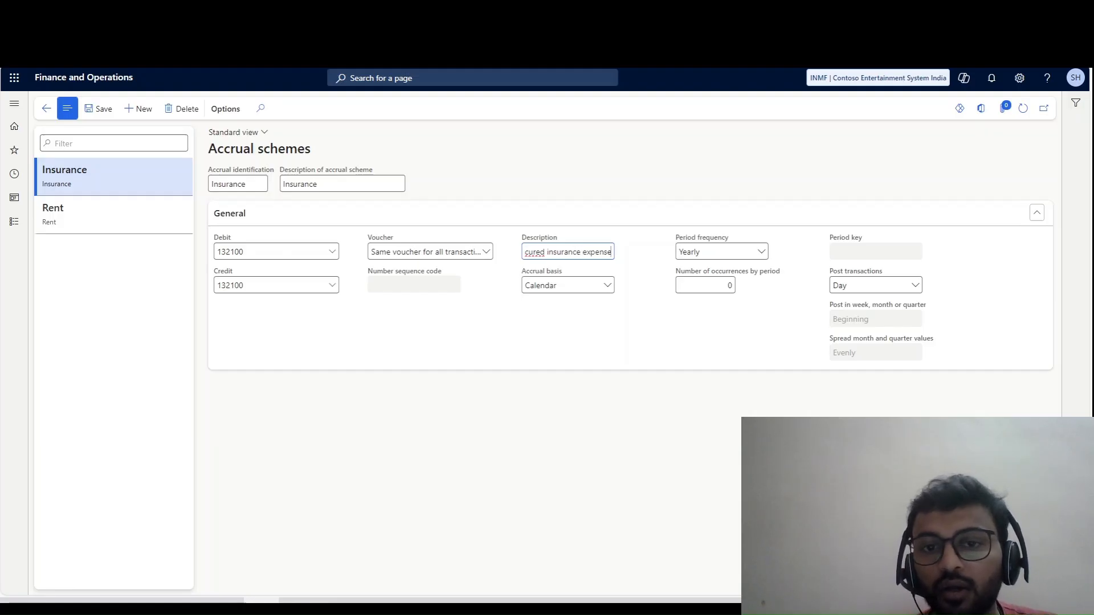
pyautogui.rightClick(530, 252)
pyautogui.moveTo(490, 264)
pyautogui.click(572, 263)
pyautogui.press('Tab')
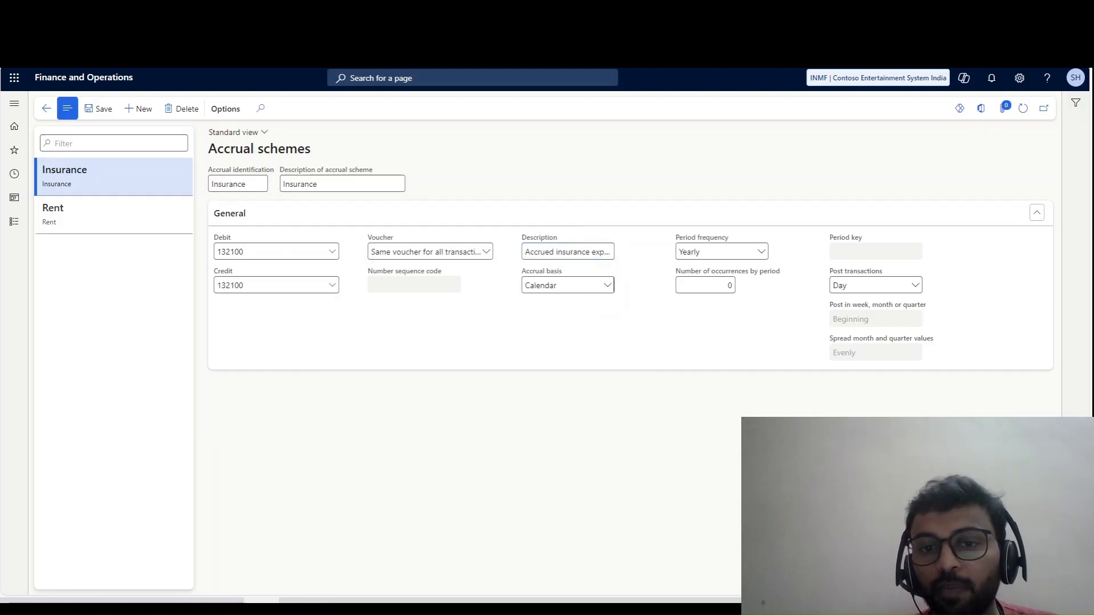
# - Review the available accrual basis options for the Insurance scheme without changing the selection
pyautogui.click(608, 285)
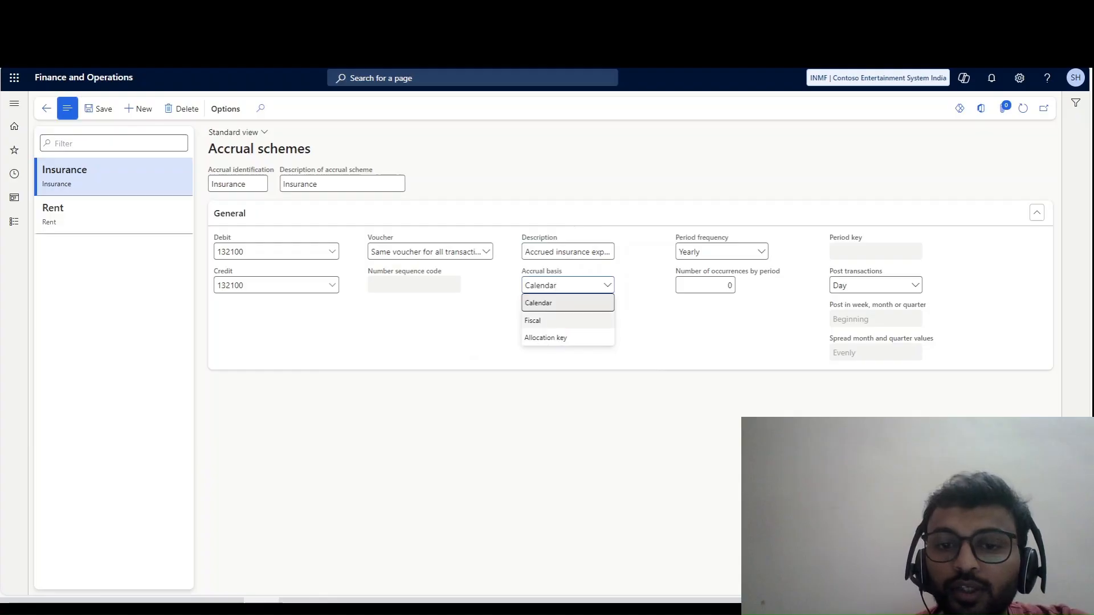
pyautogui.press('Escape')
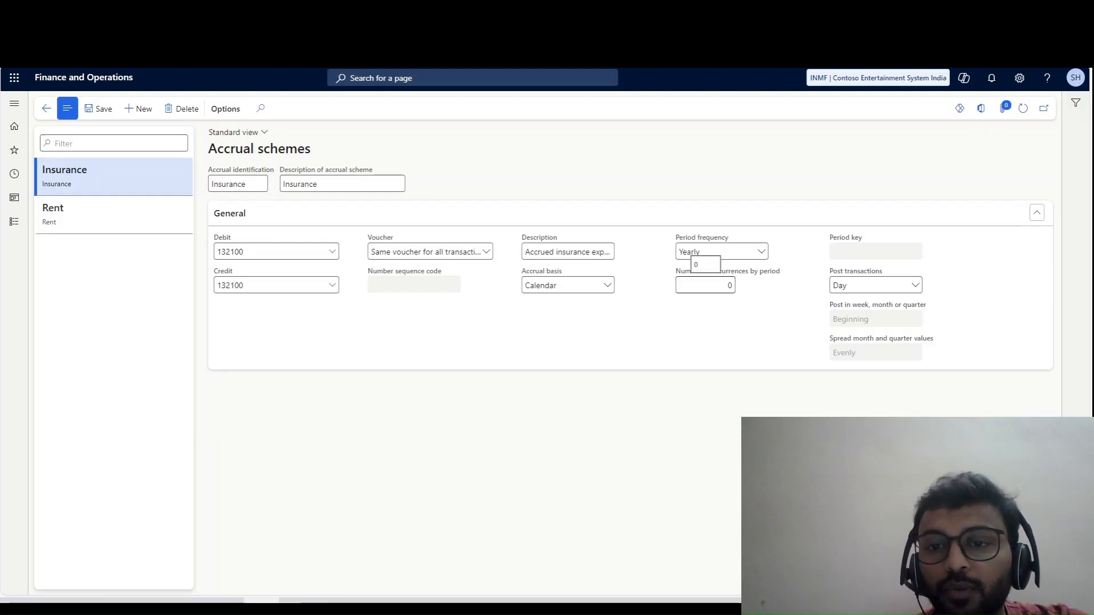
# - Try the Fiscal accrual basis for the Insurance scheme with Fiscal period as the period frequency
pyautogui.click(705, 285)
pyautogui.click(567, 284)
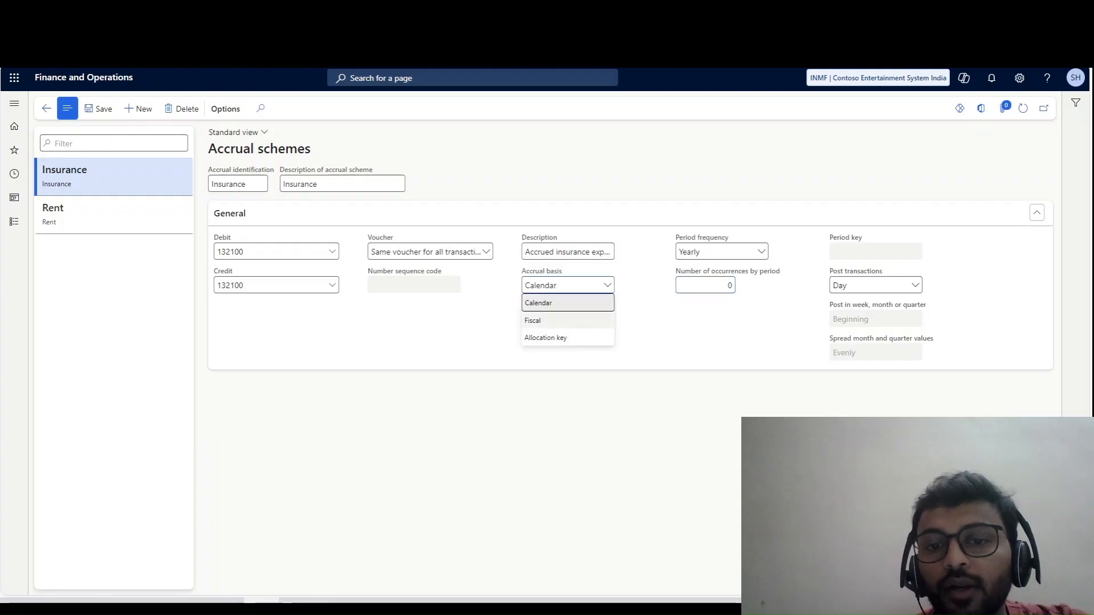
pyautogui.click(568, 321)
pyautogui.click(722, 251)
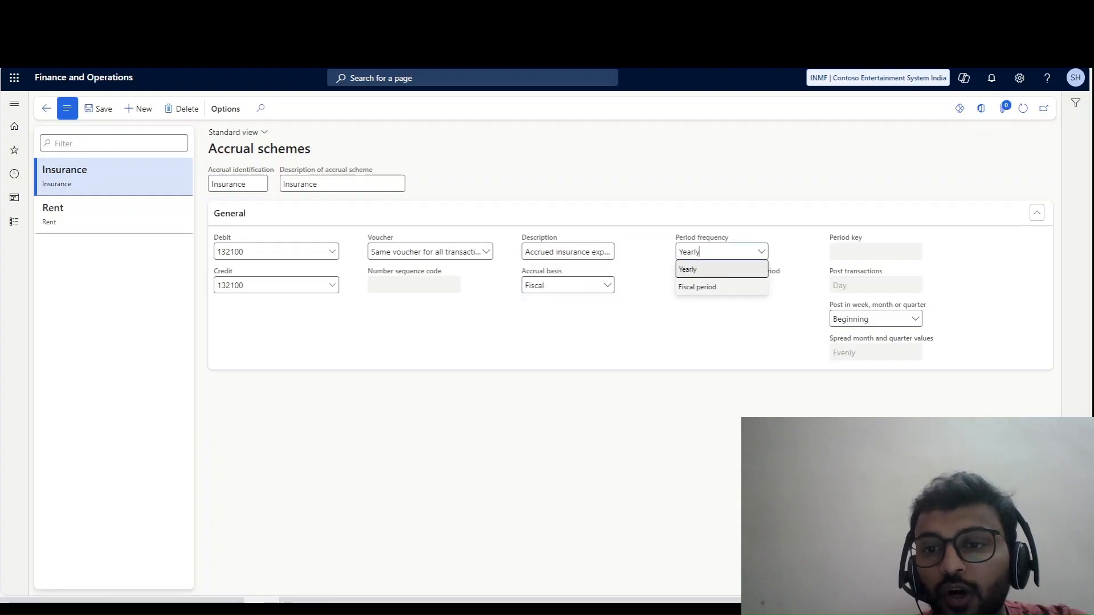
pyautogui.click(697, 287)
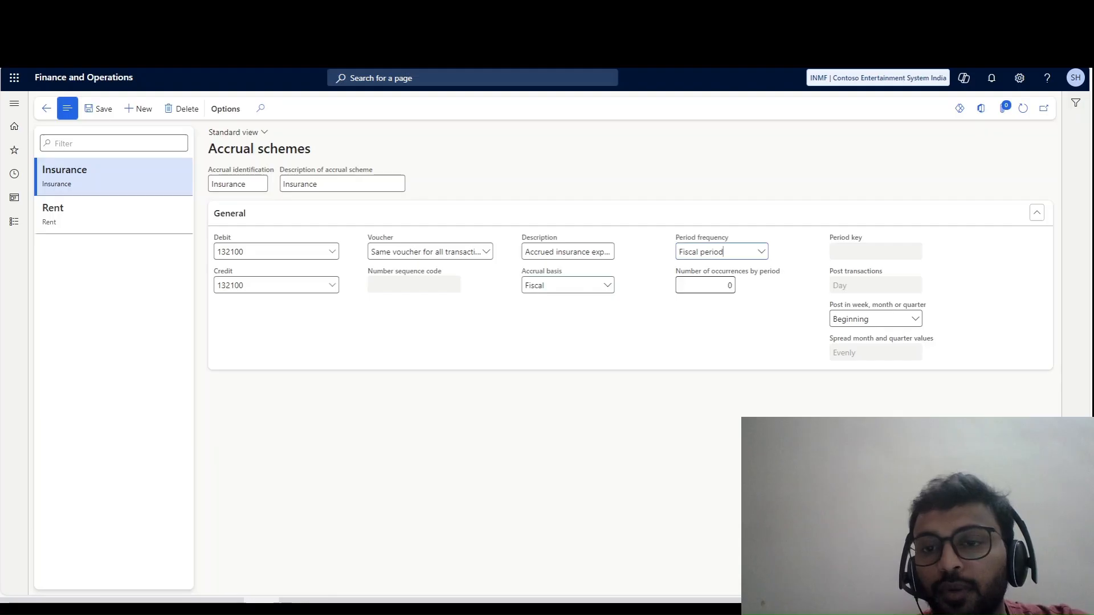
pyautogui.click(705, 285)
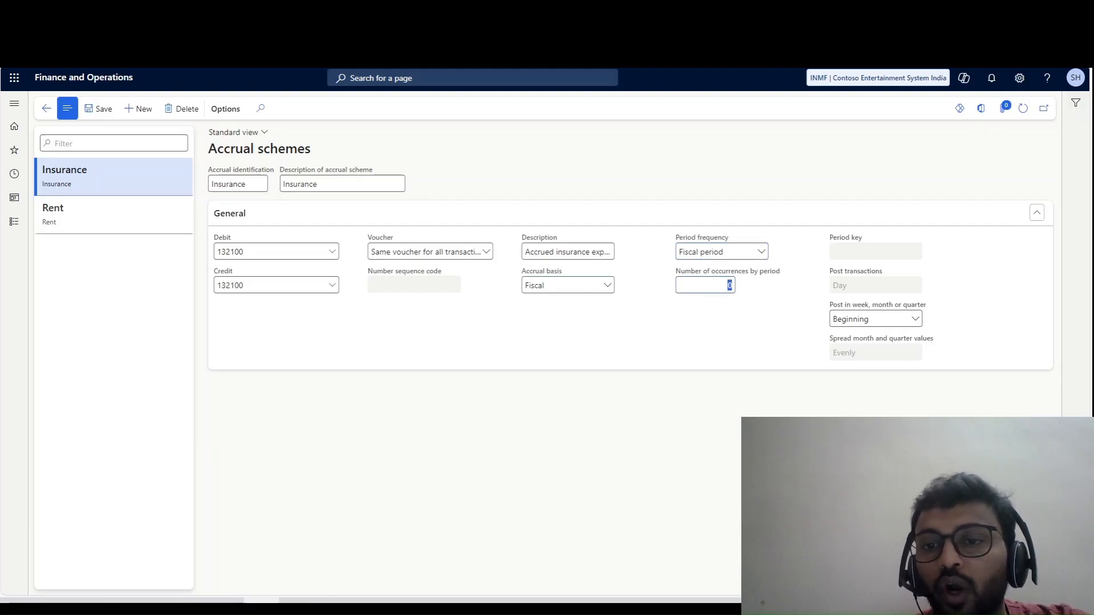
# - Try the Allocation key accrual basis and look into the period allocation categories and their wizard without creating a key
pyautogui.click(567, 285)
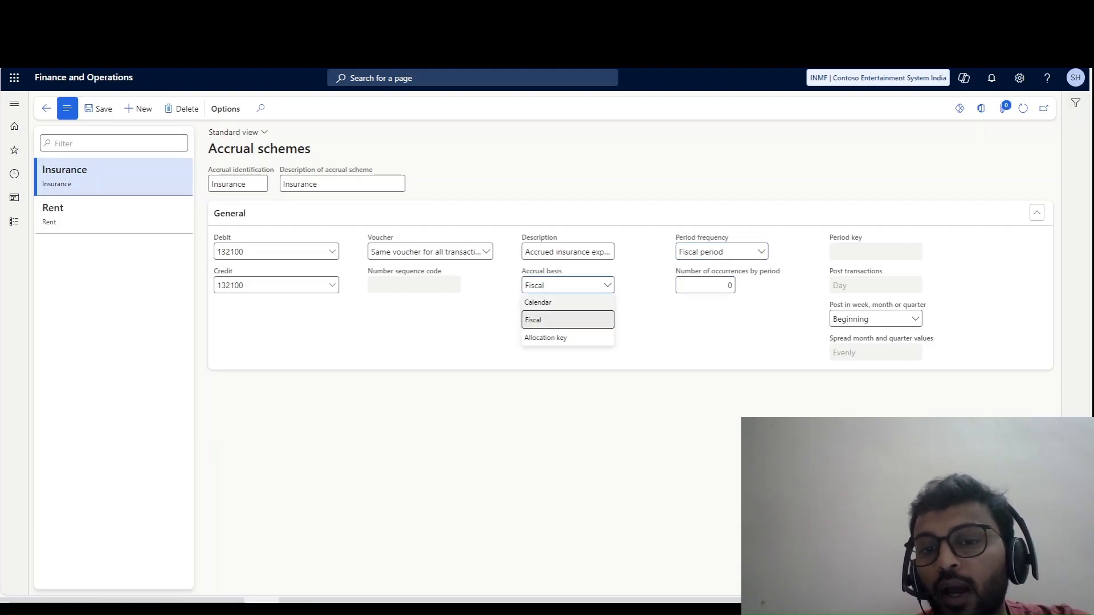
pyautogui.click(545, 338)
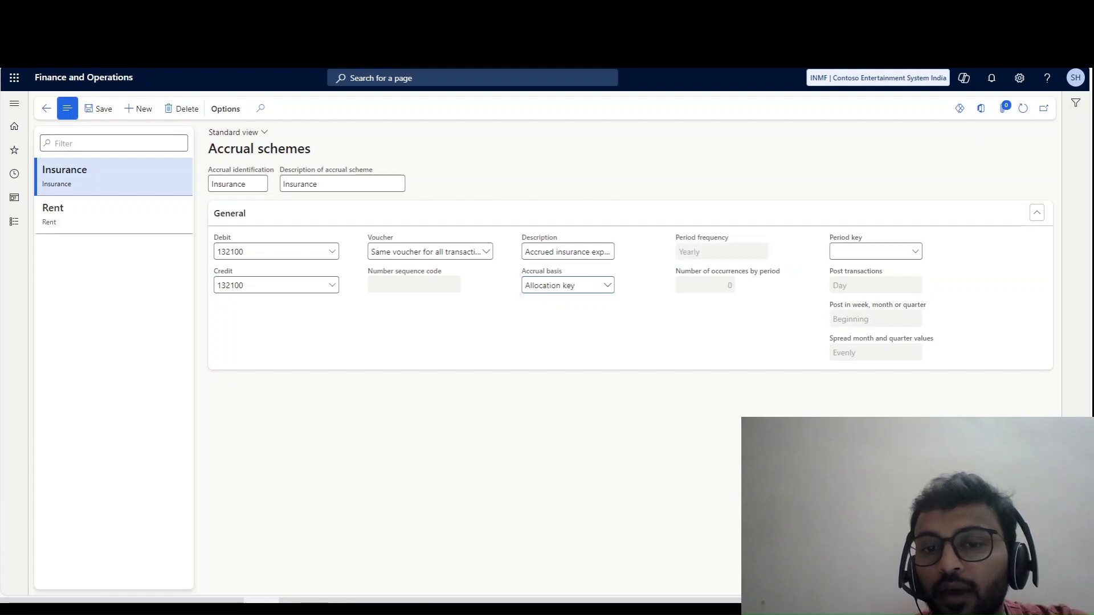
pyautogui.rightClick(911, 252)
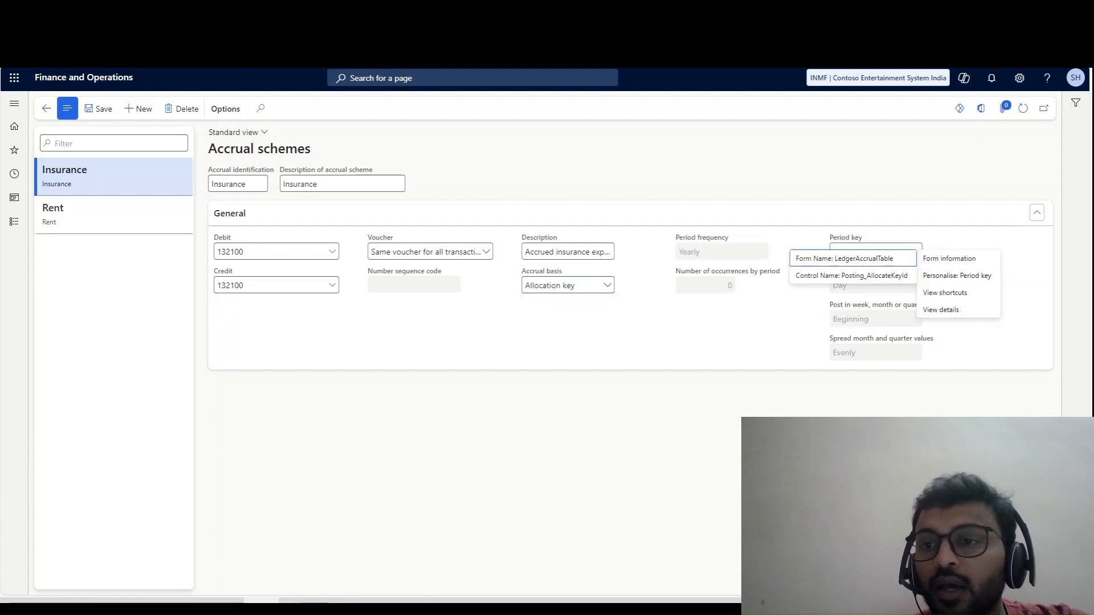
pyautogui.click(940, 310)
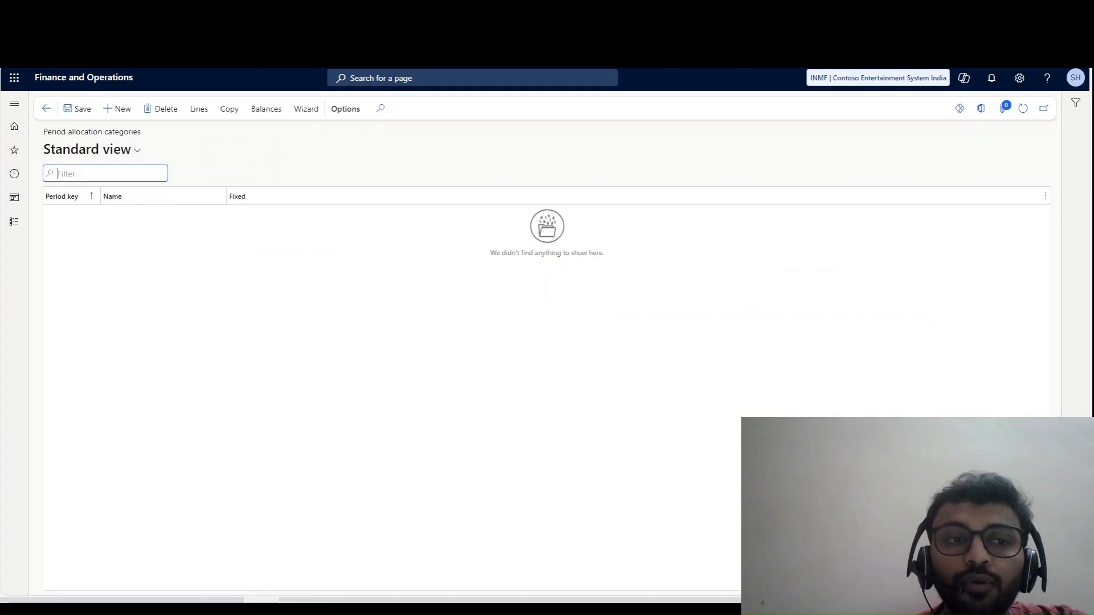
pyautogui.click(306, 108)
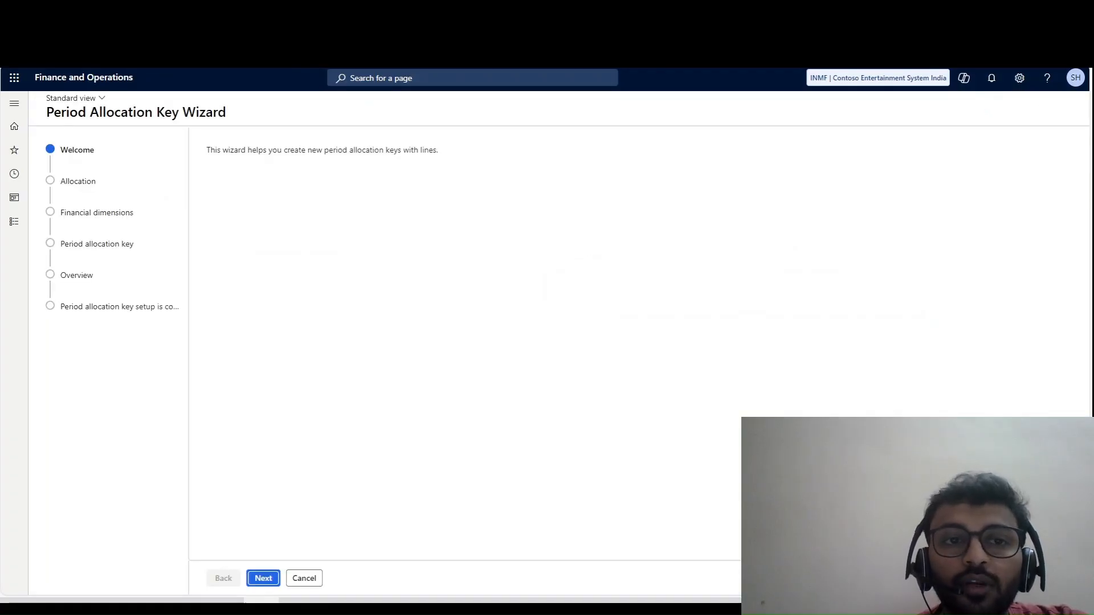
pyautogui.press('Return')
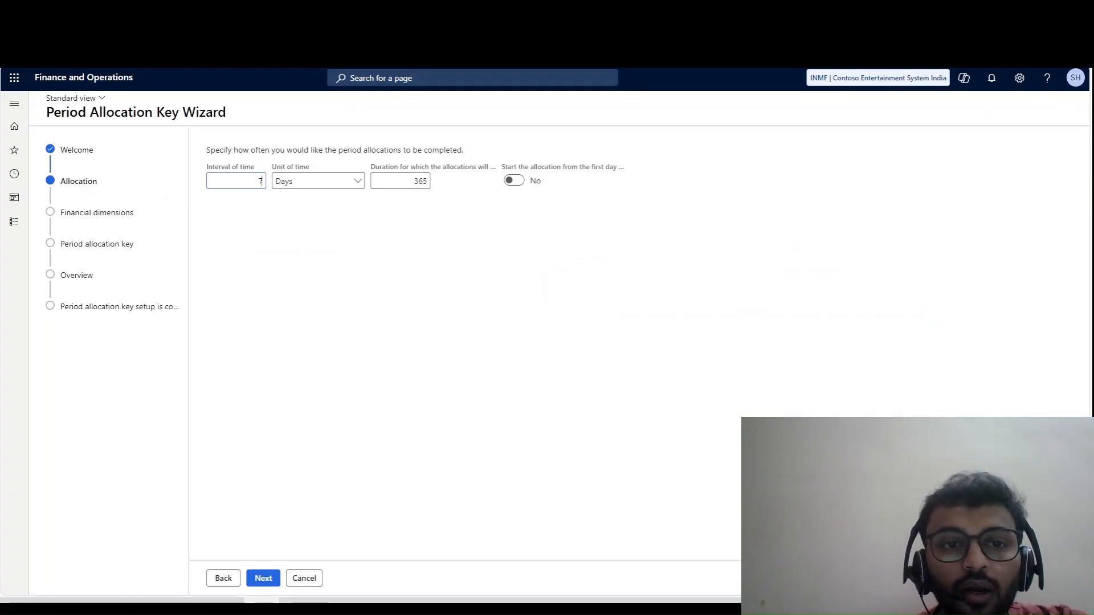
pyautogui.click(306, 578)
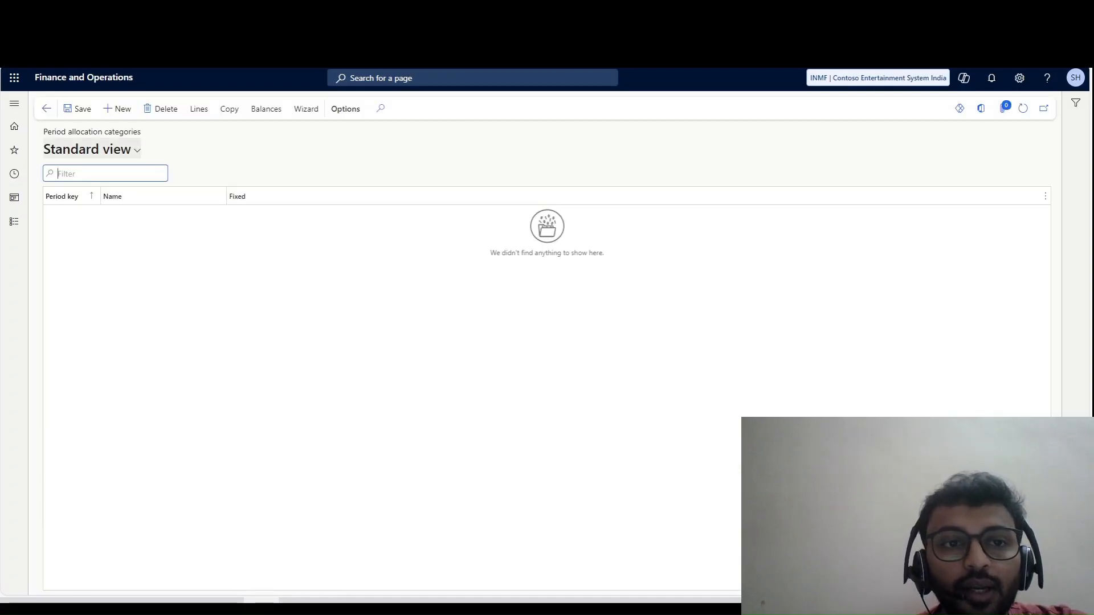
pyautogui.click(46, 109)
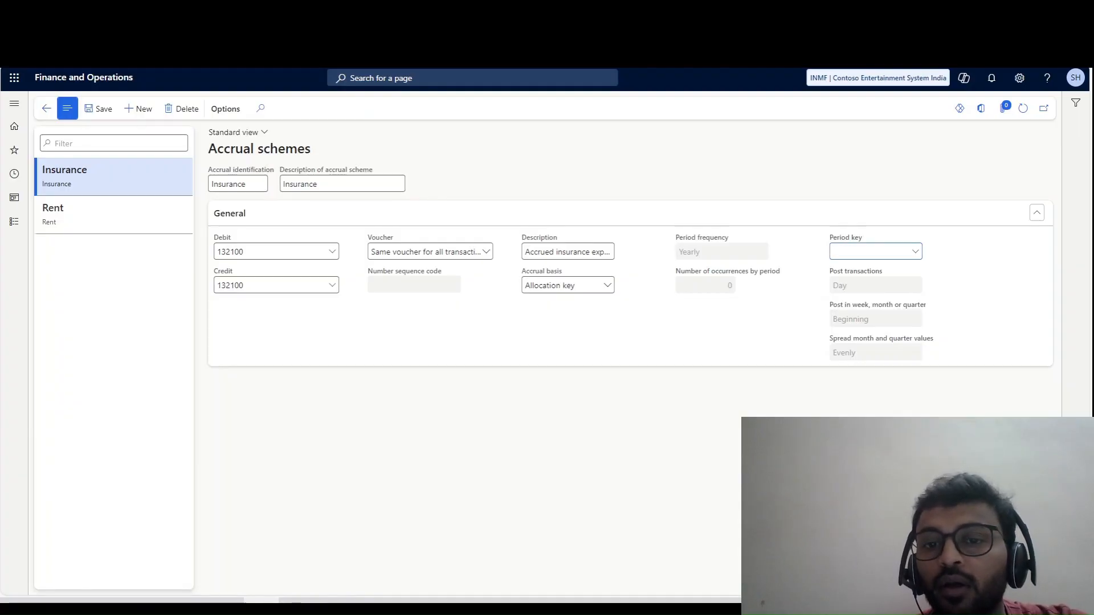
# - Set the Insurance scheme's accrual basis to Calendar with a Monthly period frequency and 12 occurrences by period
pyautogui.click(545, 285)
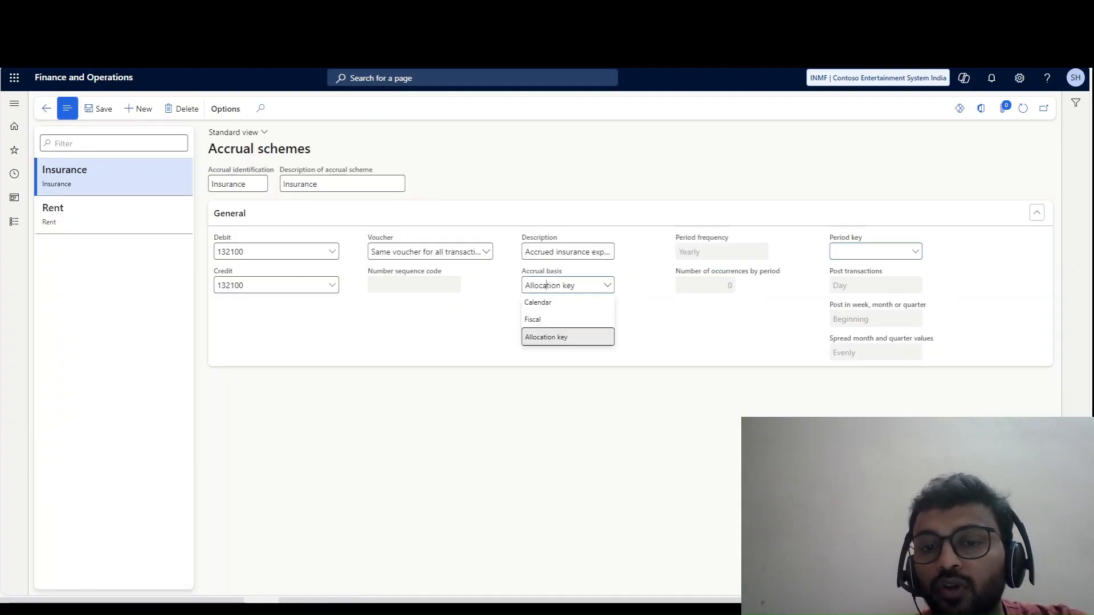
pyautogui.click(538, 302)
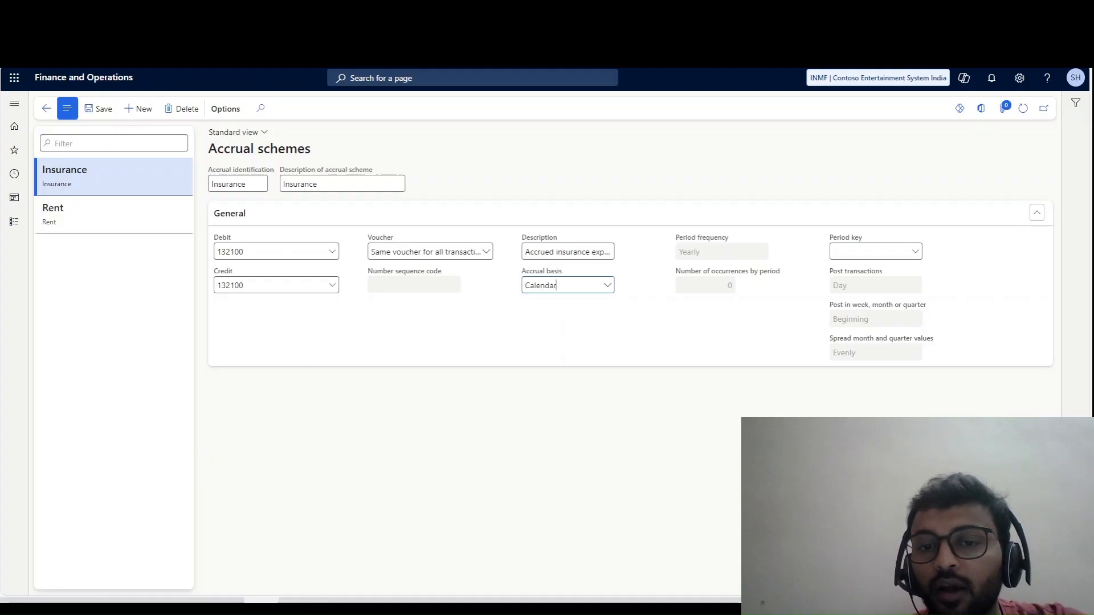
pyautogui.click(721, 251)
pyautogui.click(701, 266)
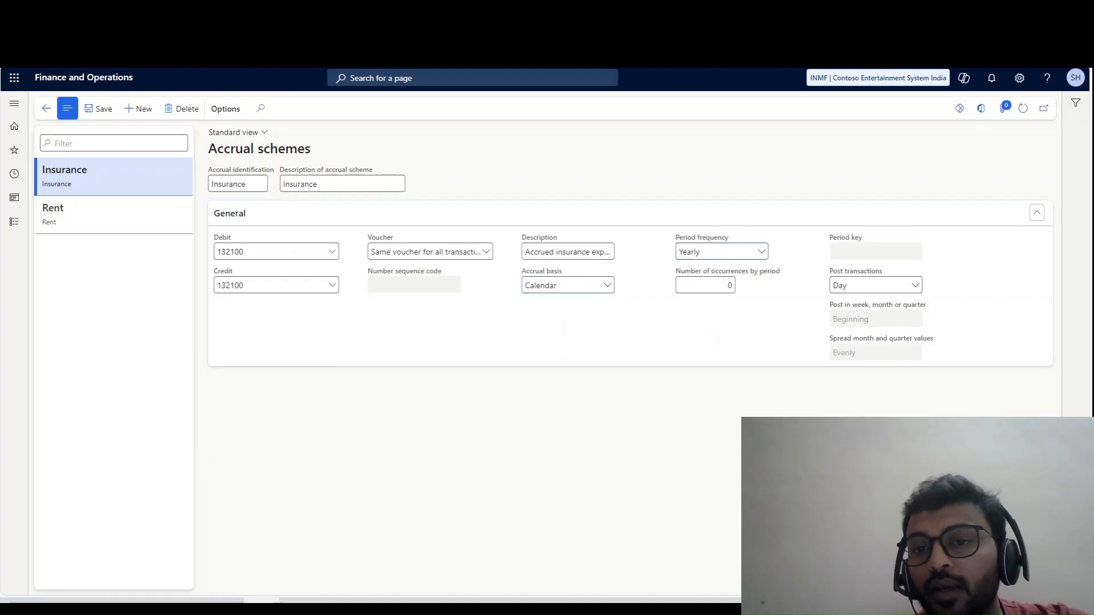
pyautogui.click(720, 252)
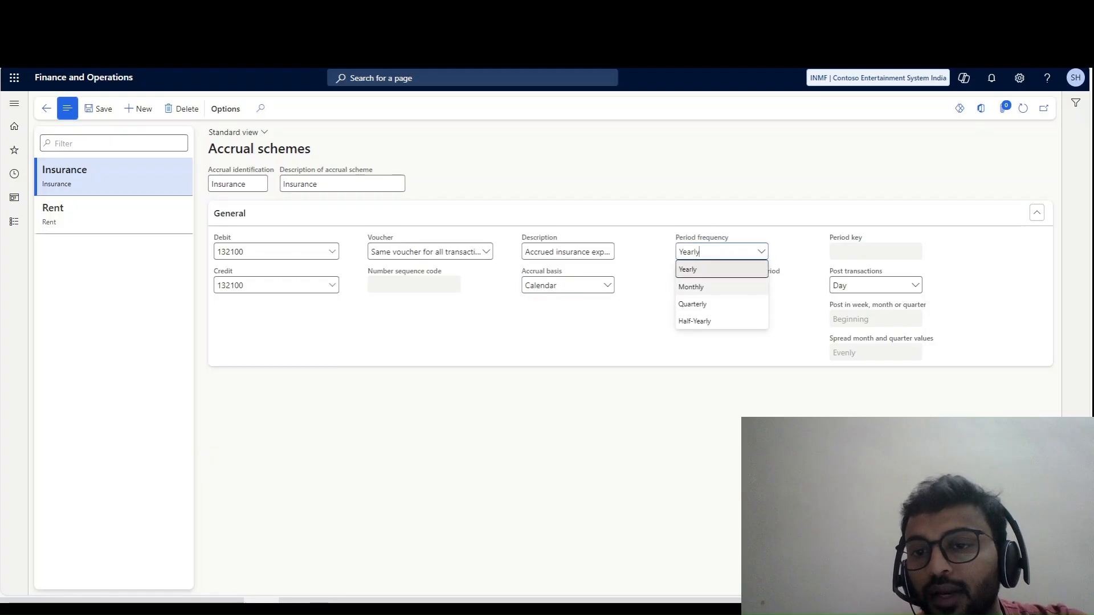
pyautogui.click(701, 286)
pyautogui.press('Tab')
pyautogui.write('12')
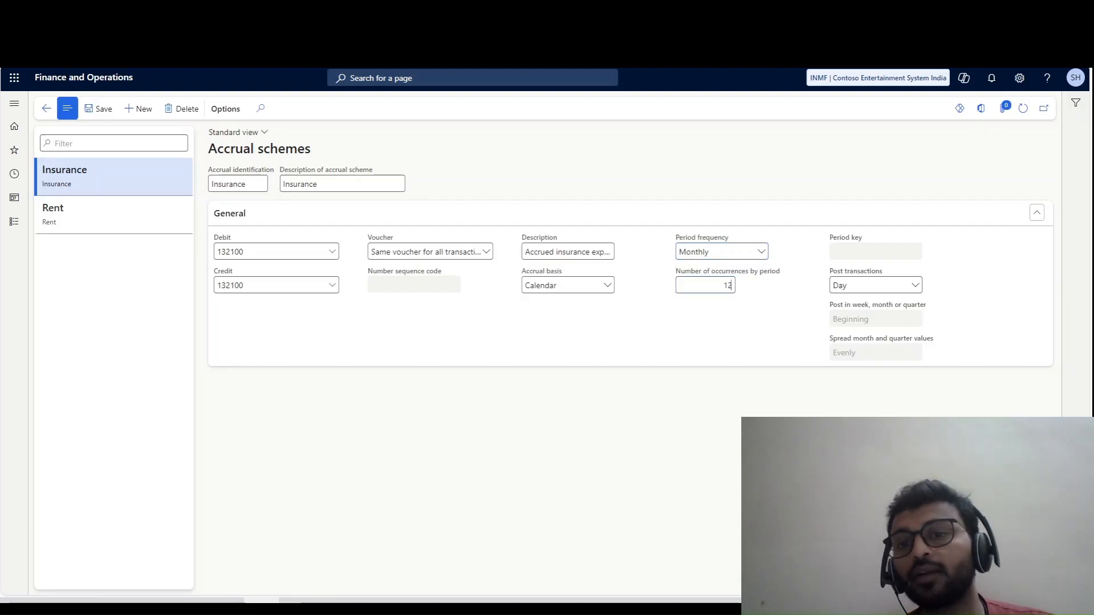
# - Set the scheme to post transactions by Month at the Beginning, with month and quarter values spread Evenly
pyautogui.press('Tab')
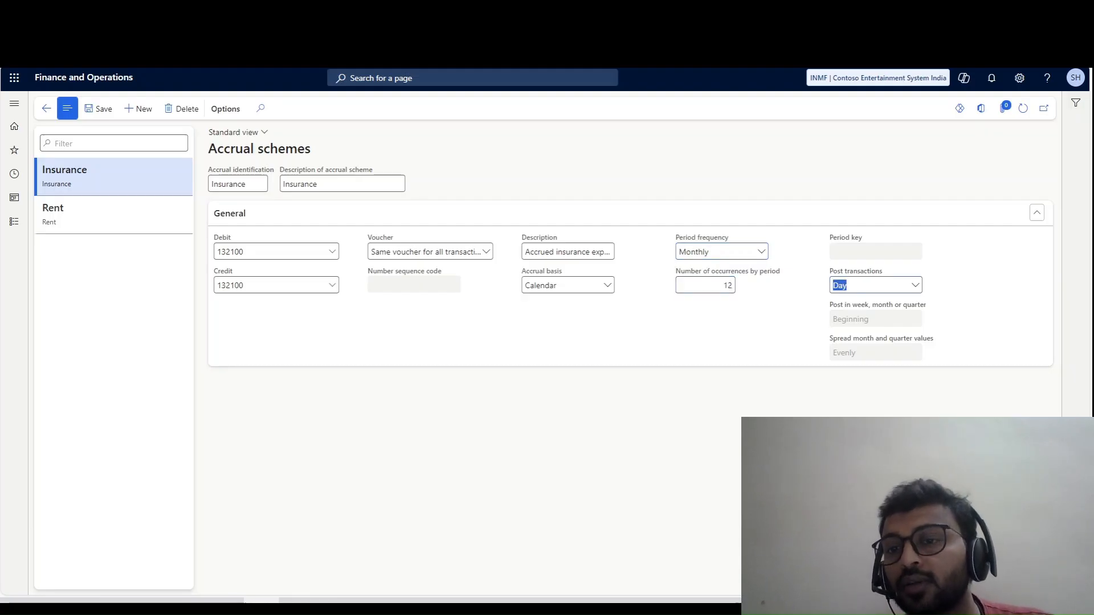
pyautogui.click(882, 285)
pyautogui.click(854, 337)
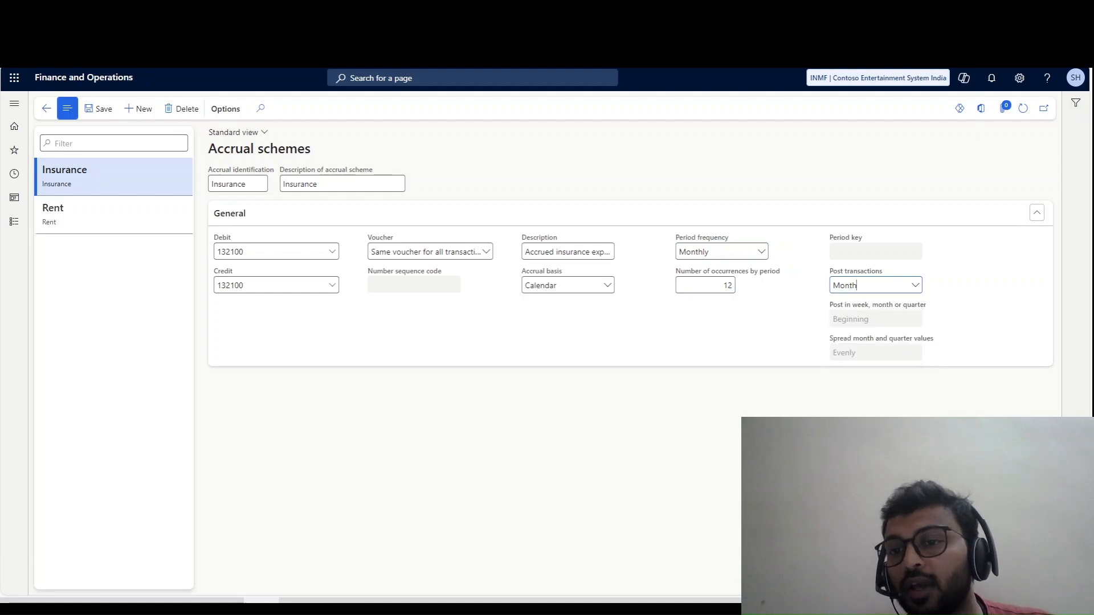
pyautogui.click(882, 319)
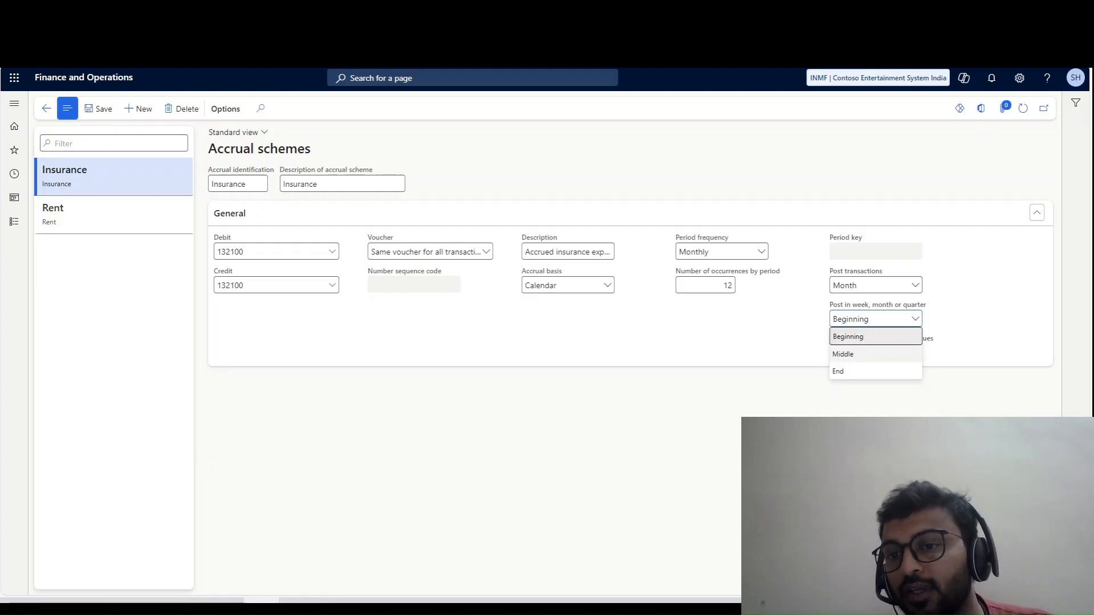
pyautogui.click(860, 337)
pyautogui.click(875, 353)
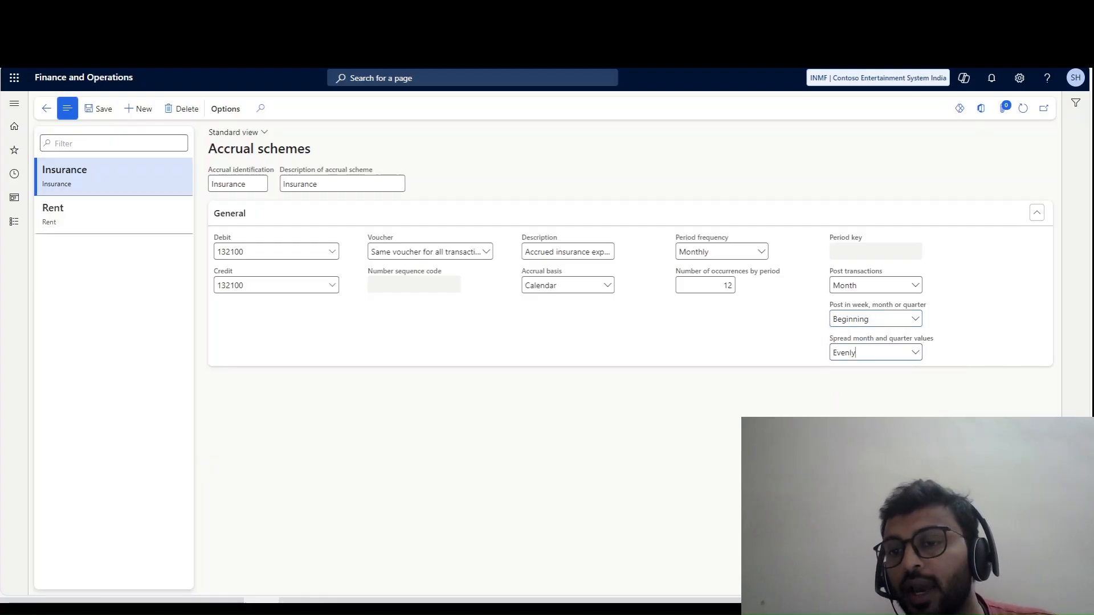
pyautogui.click(876, 352)
pyautogui.click(860, 371)
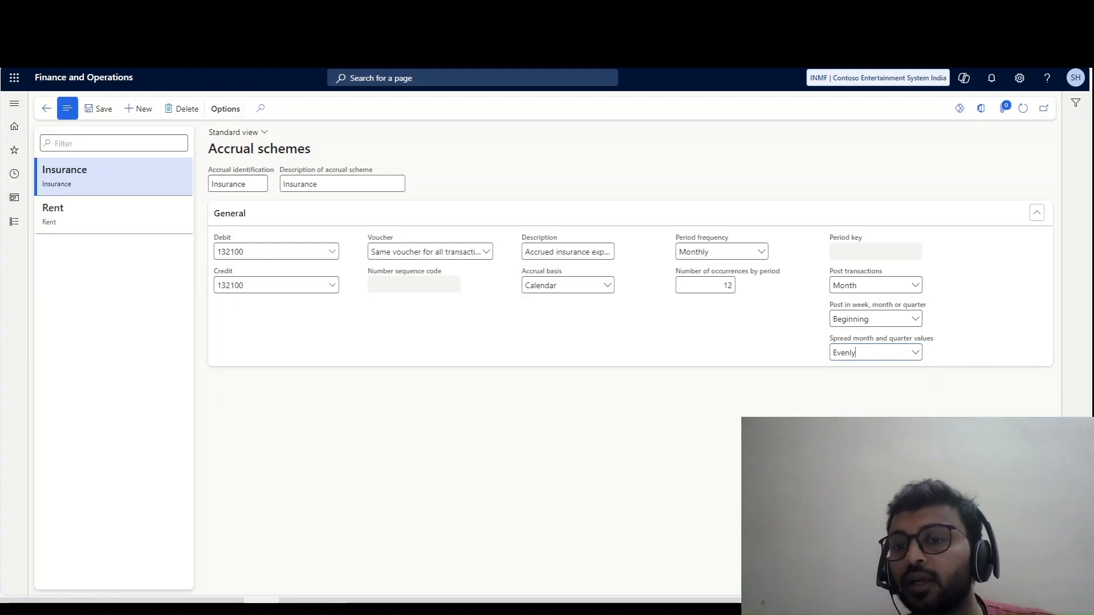
# - Change the posting point within the month to End and save the Insurance scheme
pyautogui.click(876, 319)
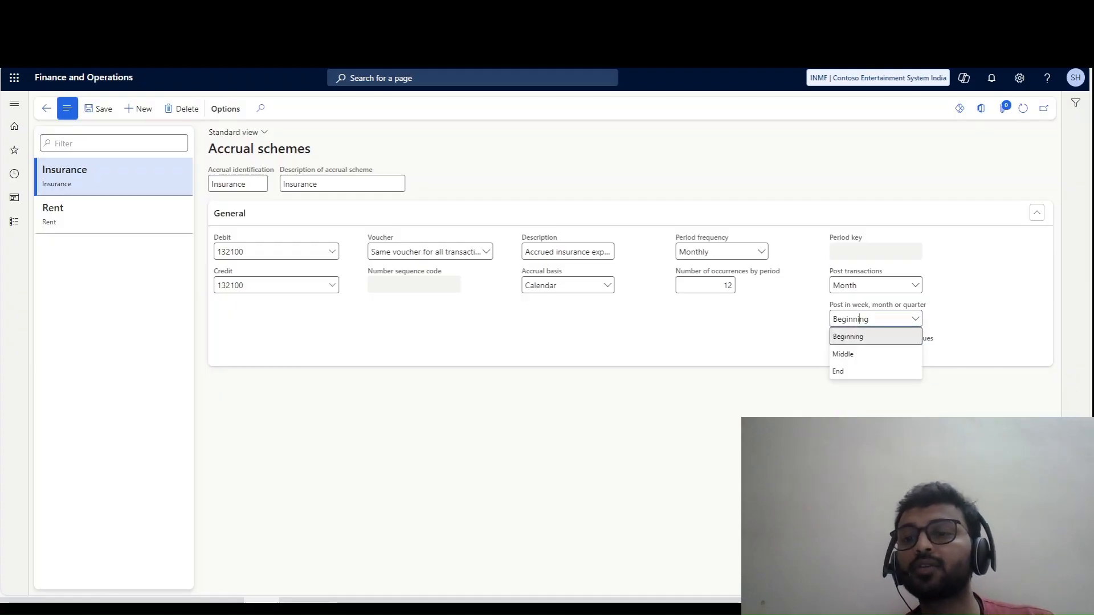
pyautogui.click(844, 371)
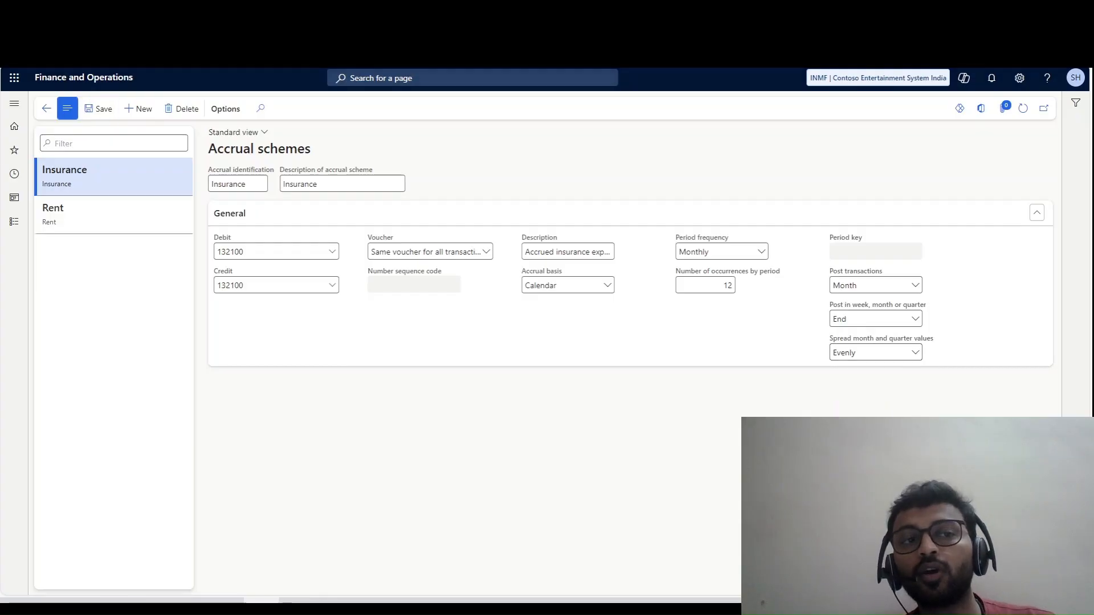
pyautogui.hotkey('ctrl', 's')
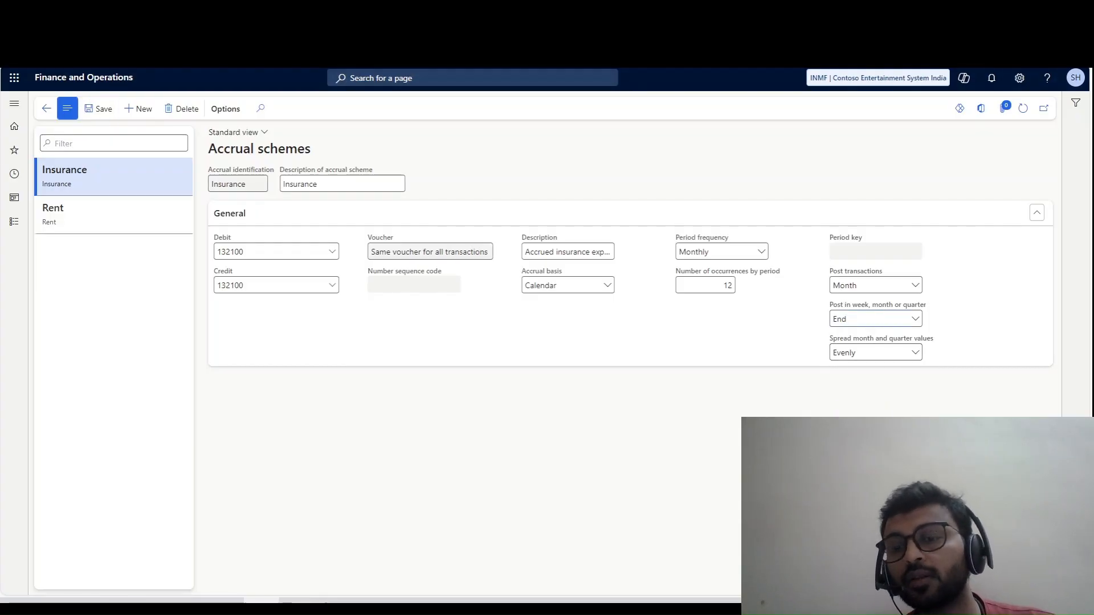
# - Look at the Rent scheme for comparison and review the Insurance scheme's options for spreading month and quarter values, keeping Evenly
pyautogui.click(65, 209)
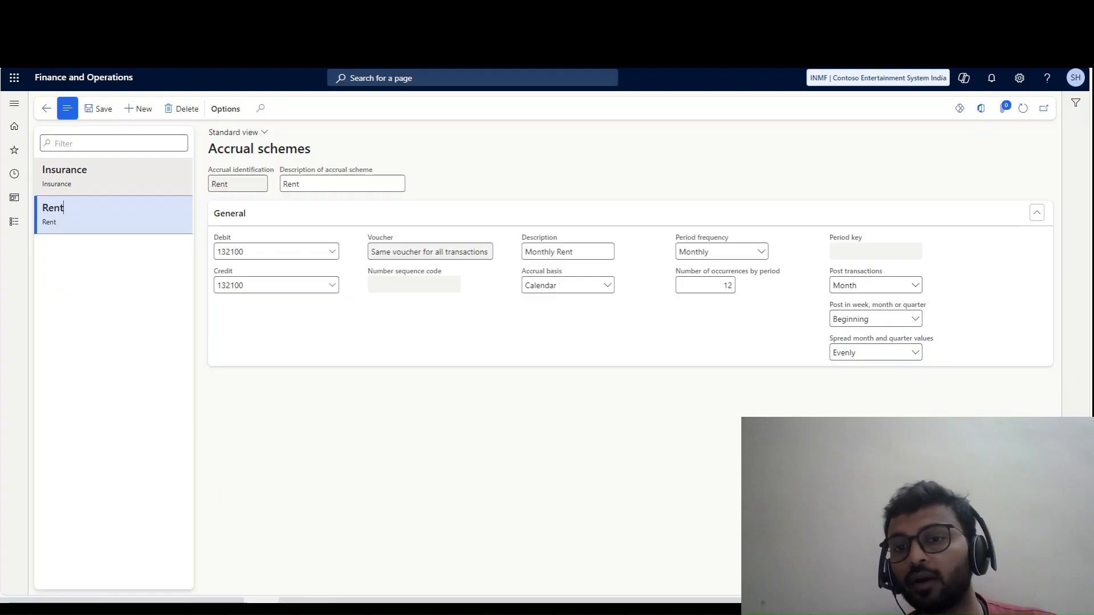
pyautogui.click(131, 181)
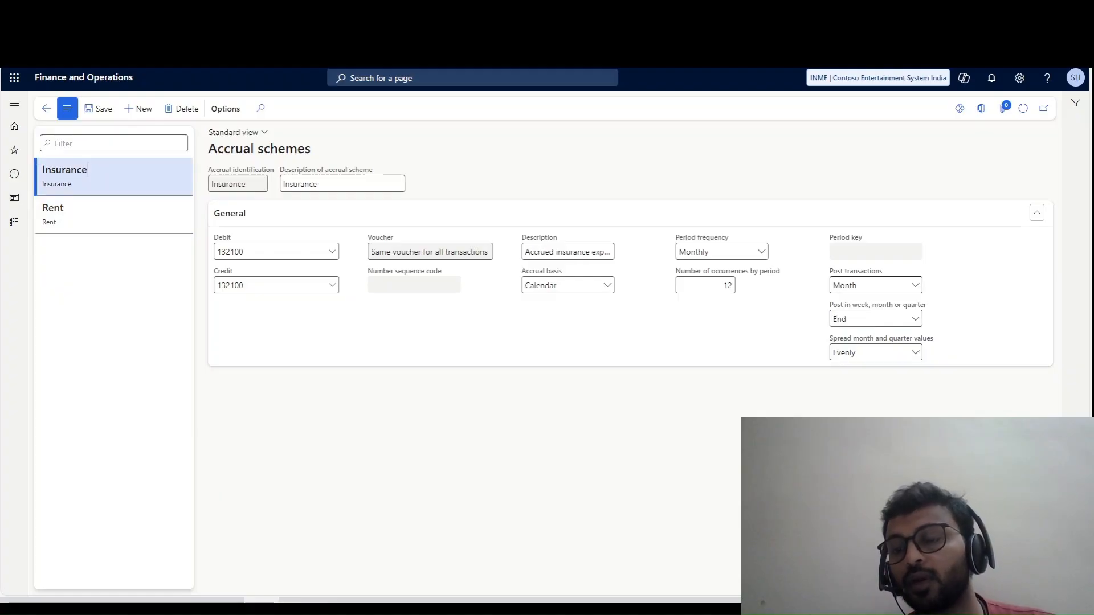
pyautogui.click(851, 352)
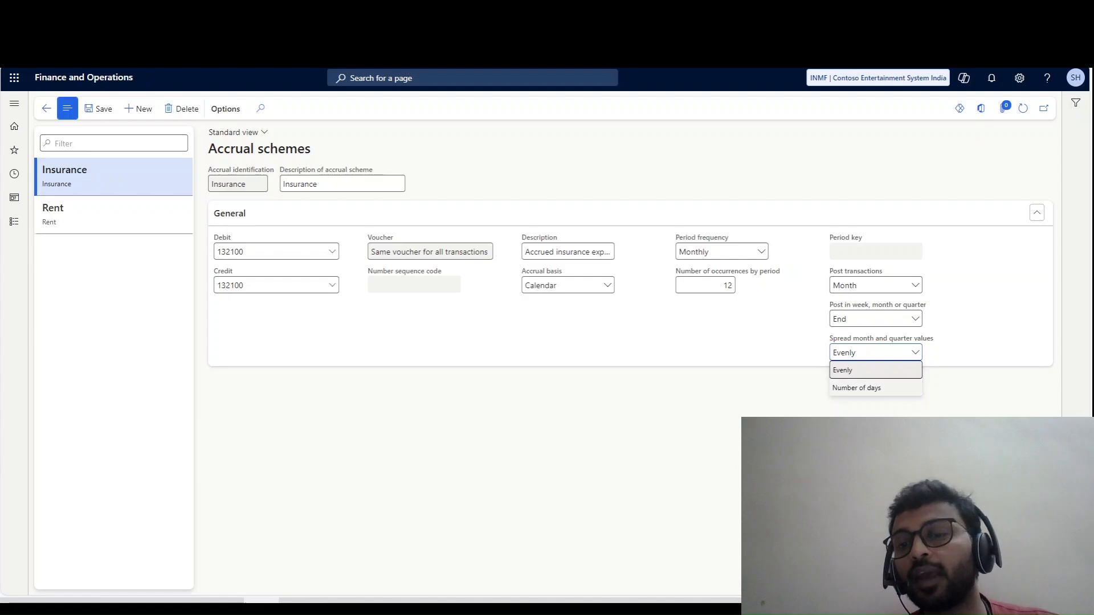
pyautogui.click(842, 370)
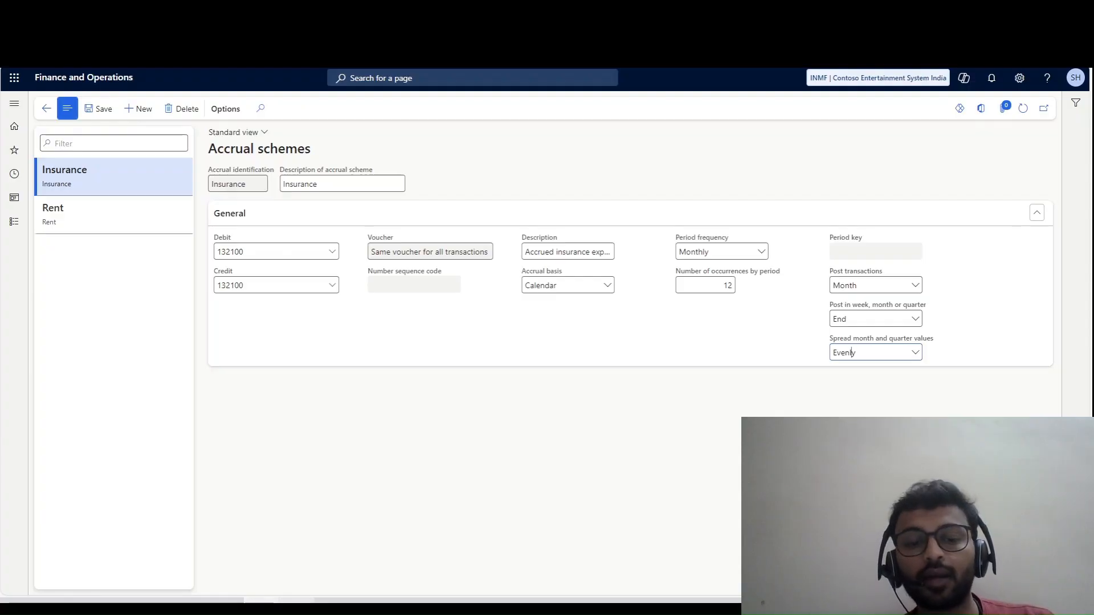
# - Review the prepaid insurance example in Excel and check the debit account of the Insurance scheme back in Finance and Operations
pyautogui.hotkey('alt', 'Tab')
pyautogui.scroll(-4, 545, 361)
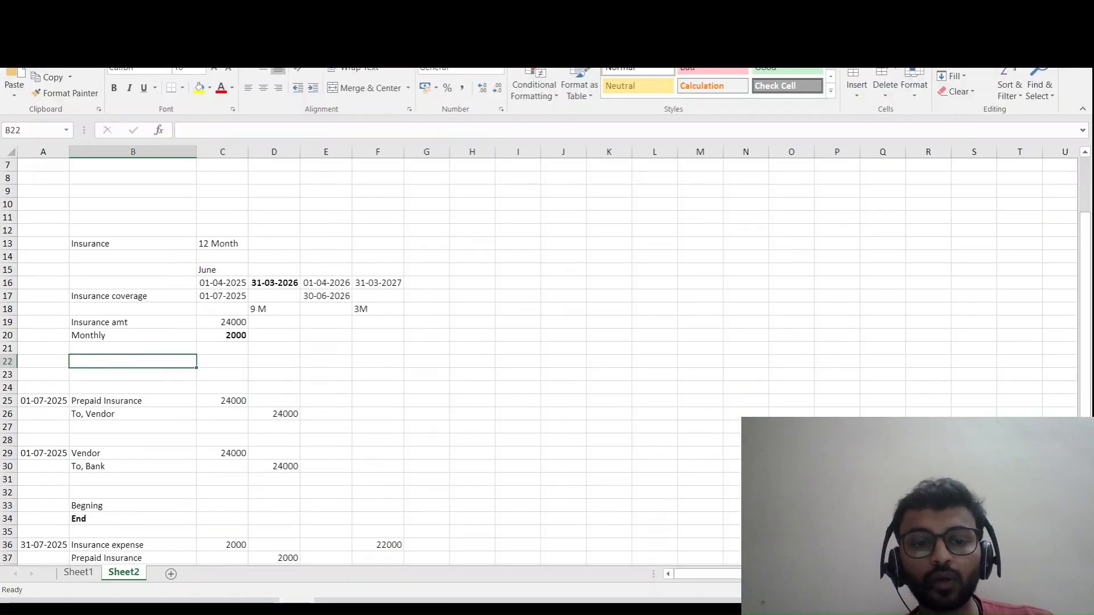
pyautogui.hotkey('alt', 'Tab')
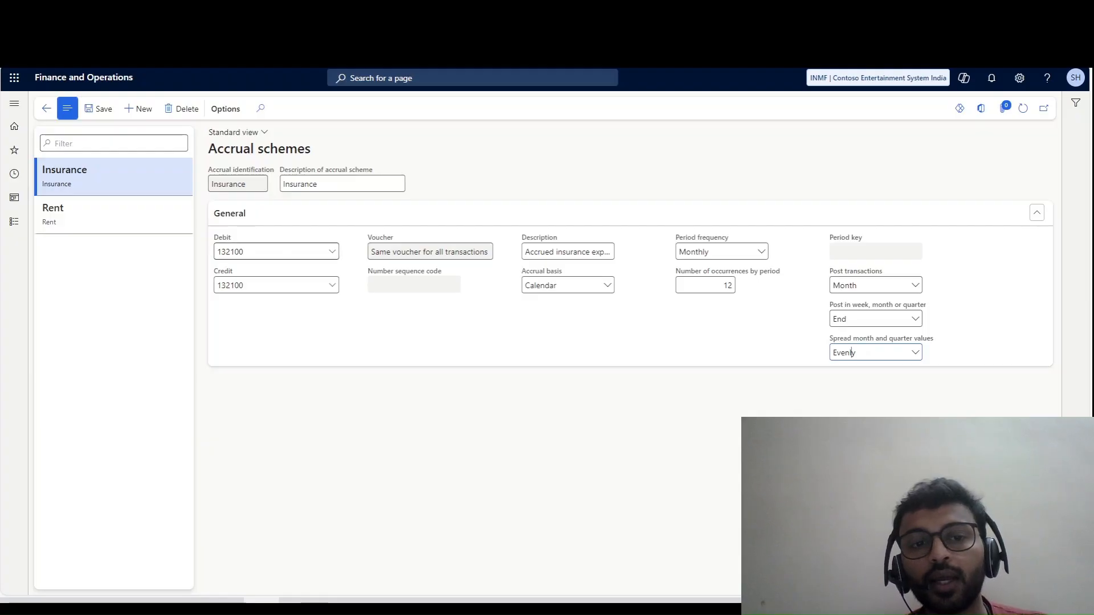
pyautogui.click(235, 252)
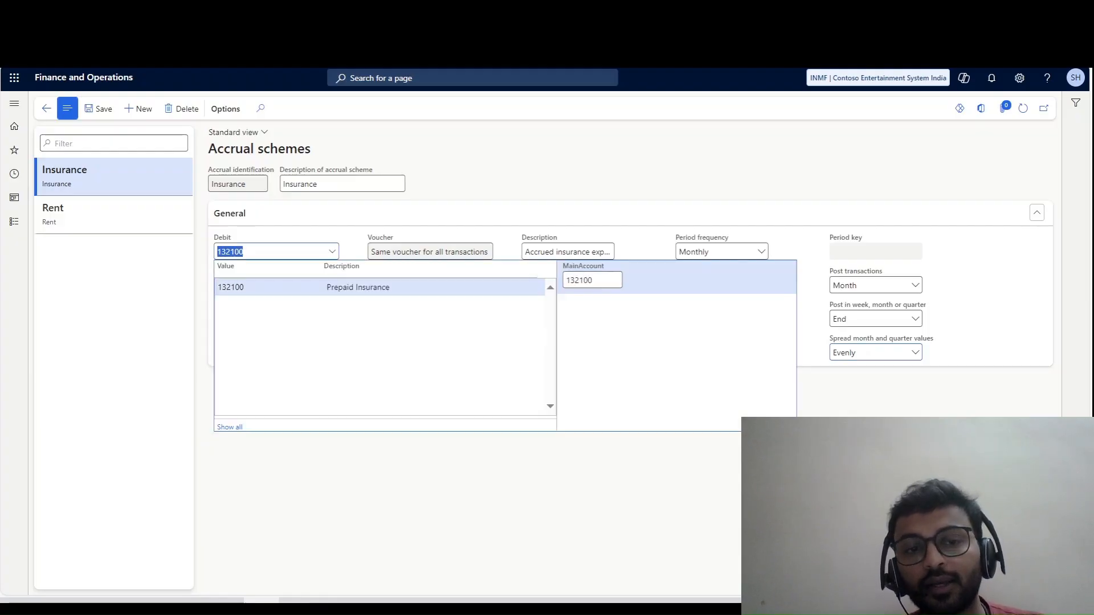
pyautogui.click(456, 165)
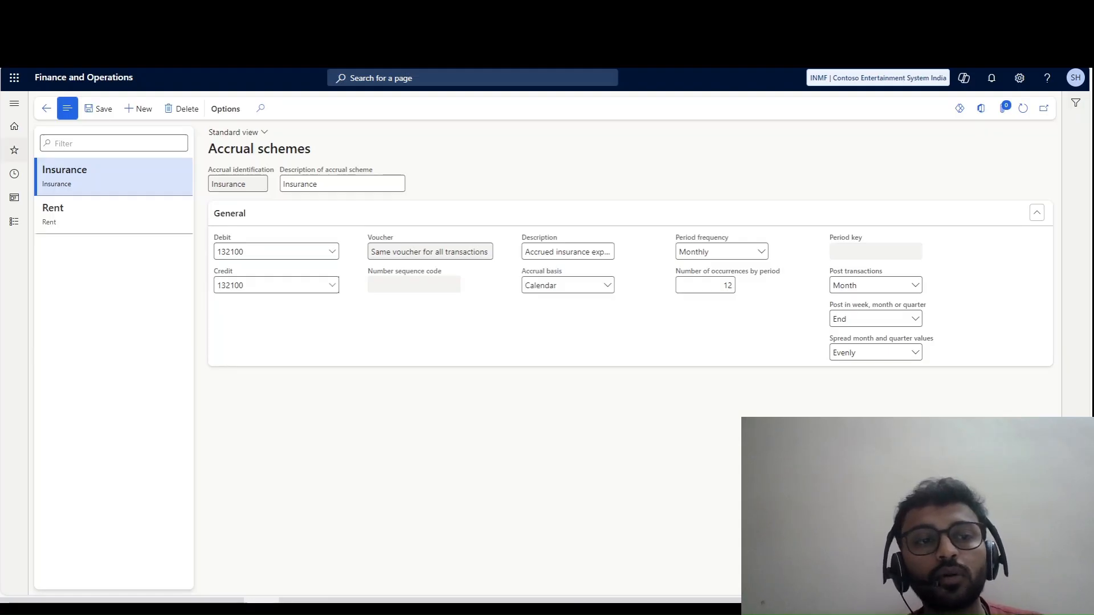
# - Open the General journals page of the General ledger module
pyautogui.click(15, 222)
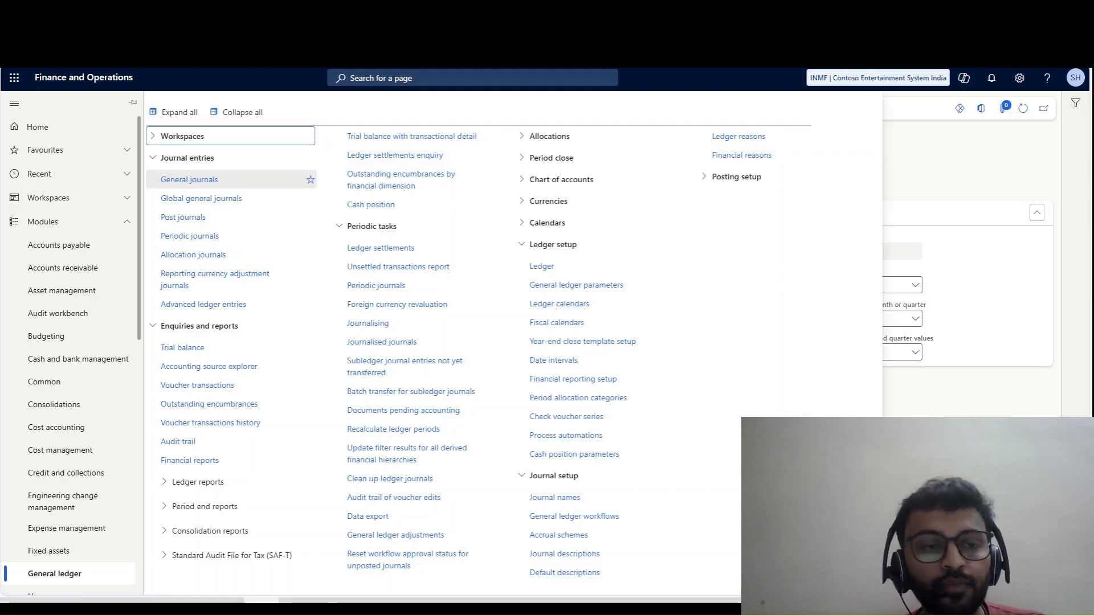
pyautogui.click(190, 179)
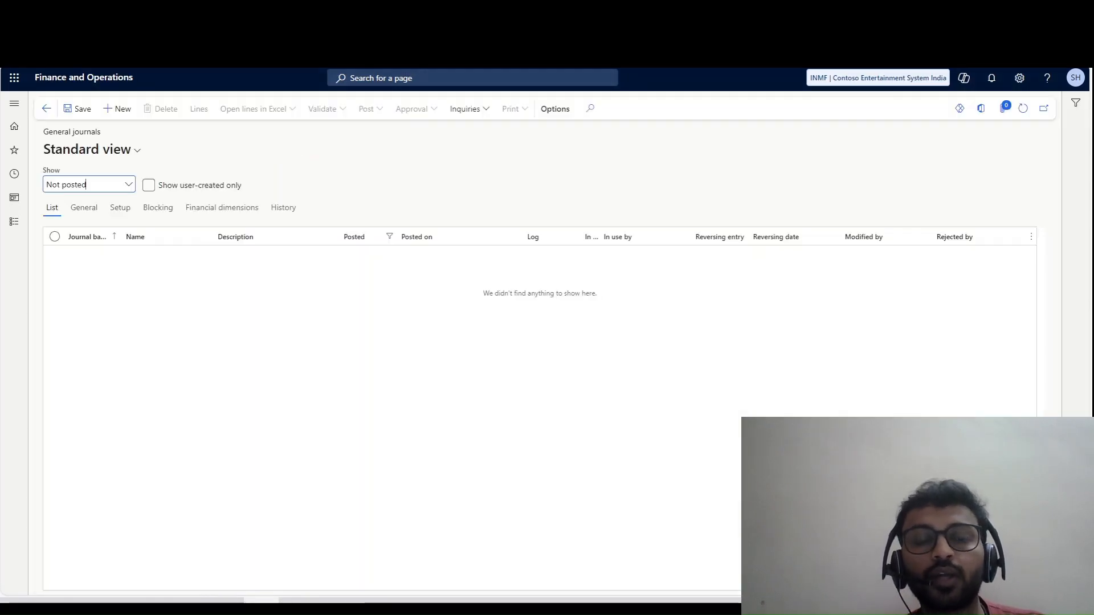
# - Create a general journal using the GenJN (General Journal) journal name
pyautogui.hotkey('alt', 'n')
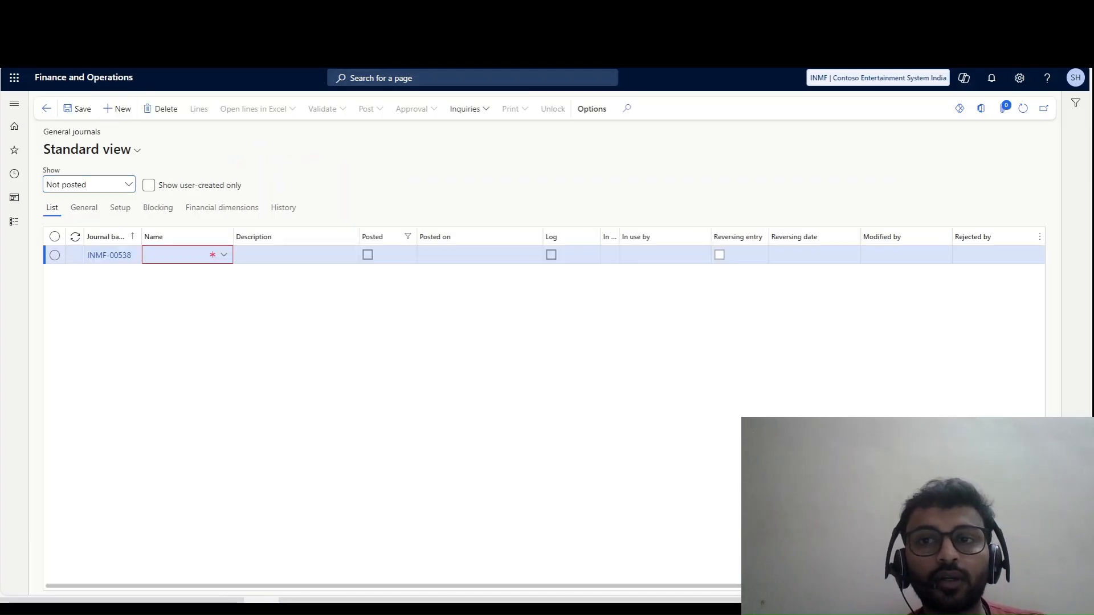
pyautogui.click(224, 255)
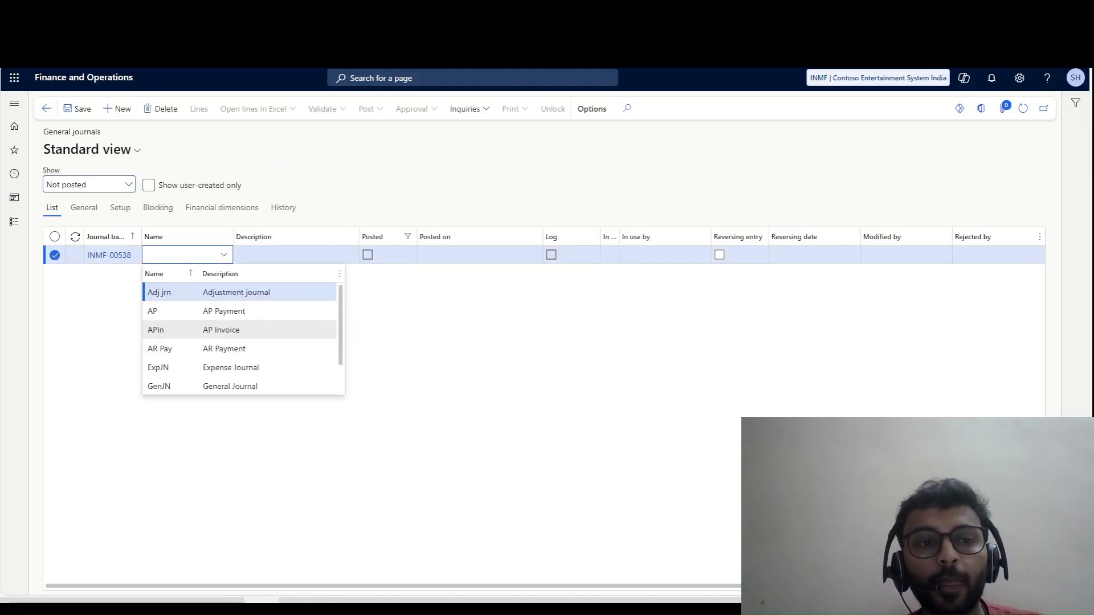
pyautogui.scroll(-2, 254, 383)
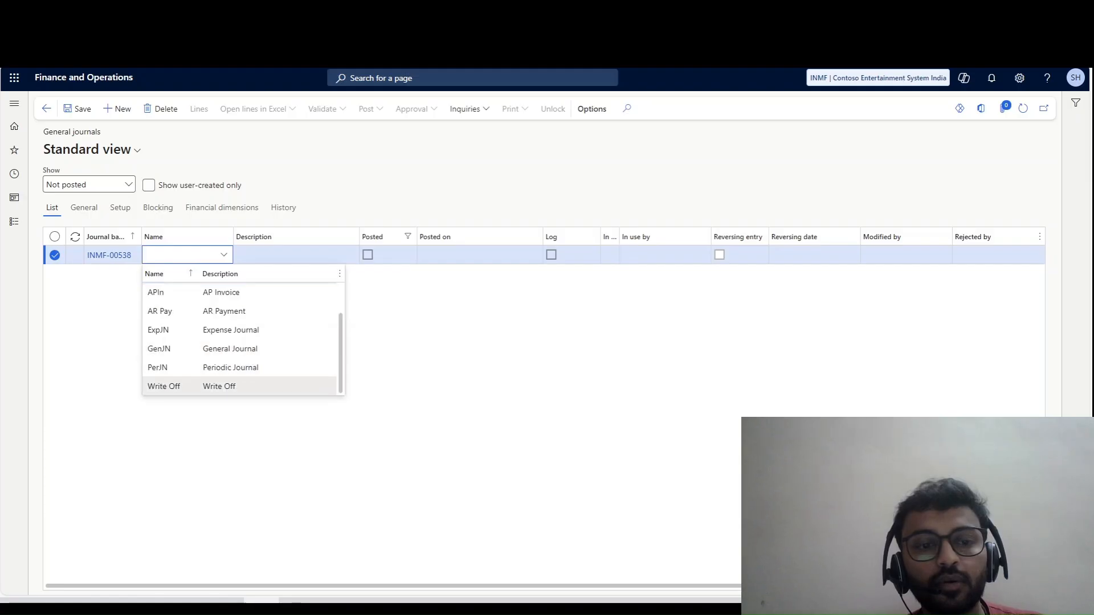
pyautogui.scroll(2, 254, 386)
pyautogui.click(254, 387)
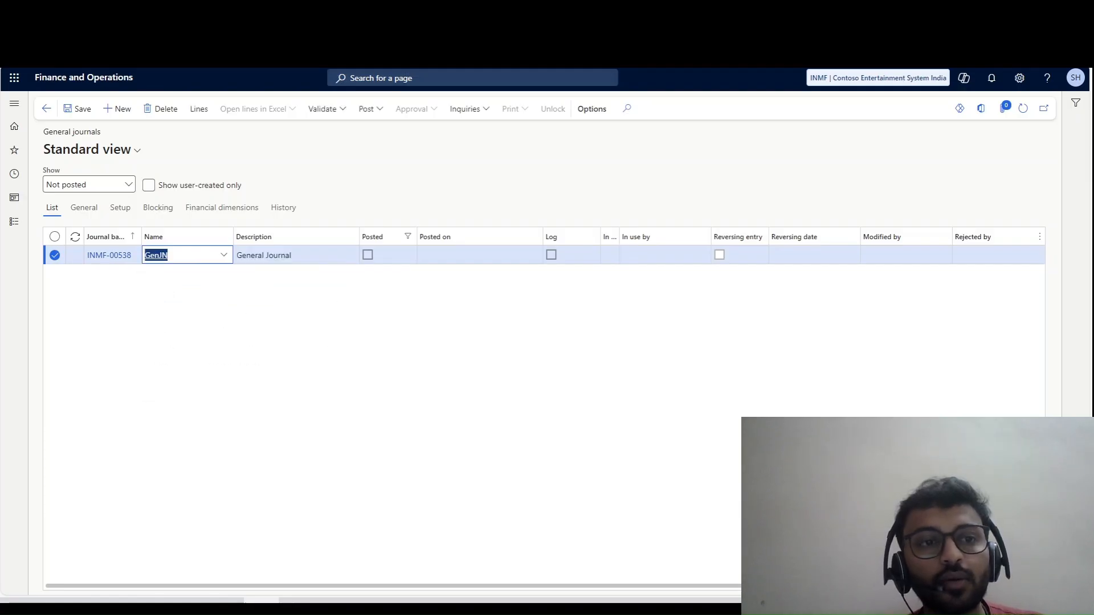
# - Open the new journal's lines and try to open the ledger accruals for the still empty line
pyautogui.click(199, 109)
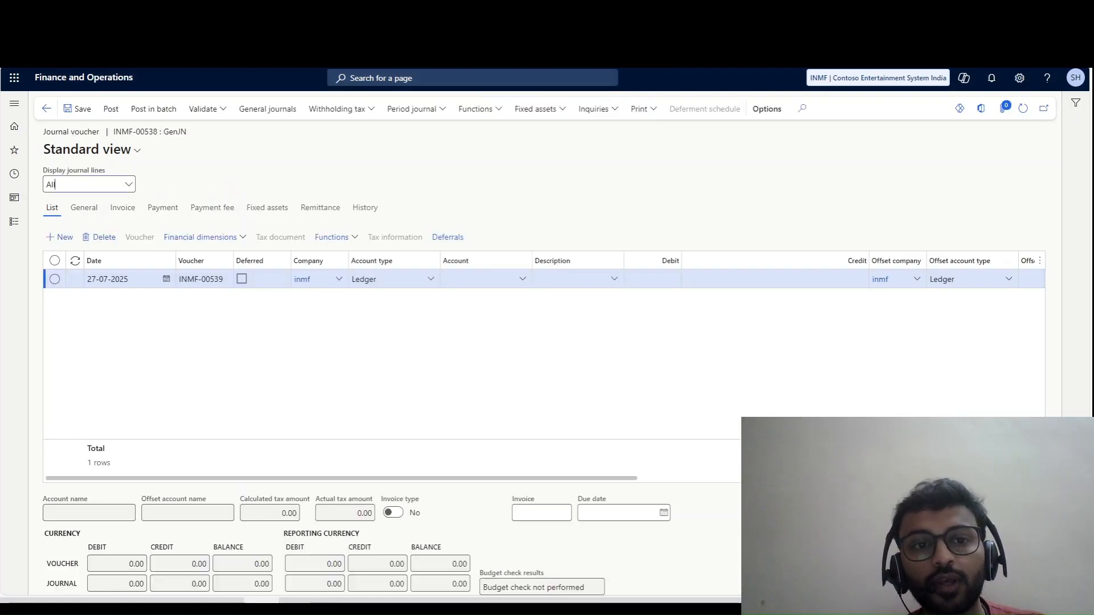
pyautogui.click(333, 237)
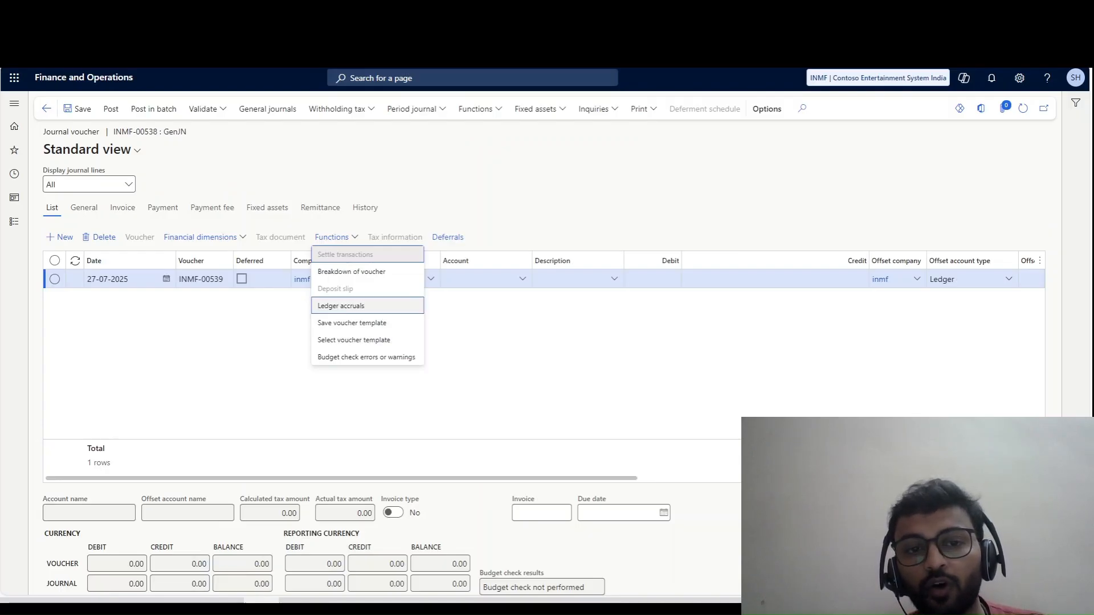
pyautogui.click(341, 306)
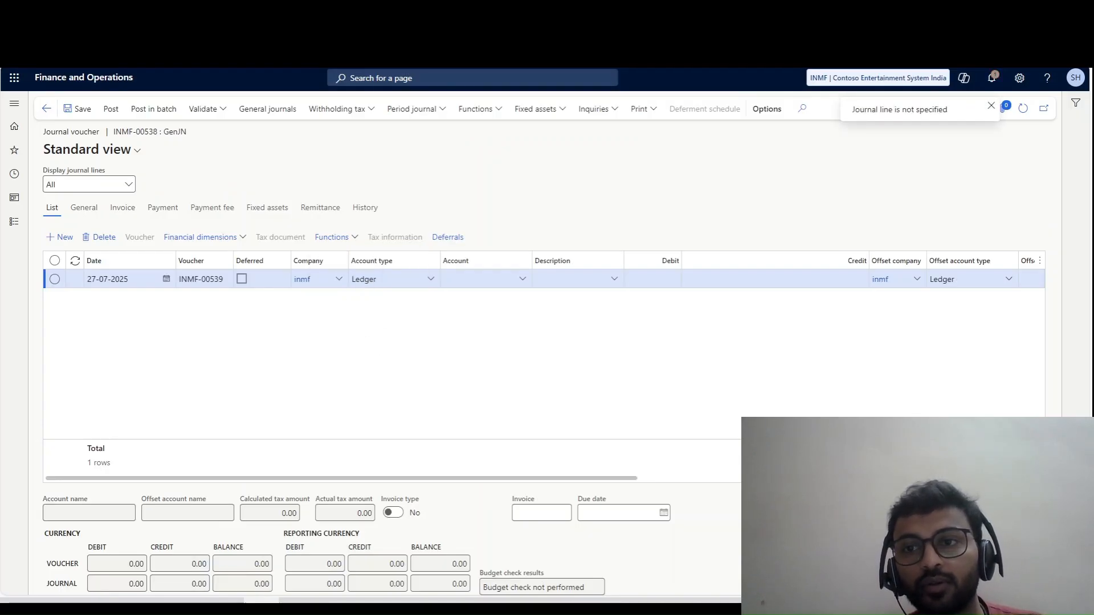
# - Set the journal line's account to main account 606200, Insurance Expense, leaving department and business unit empty
pyautogui.click(481, 279)
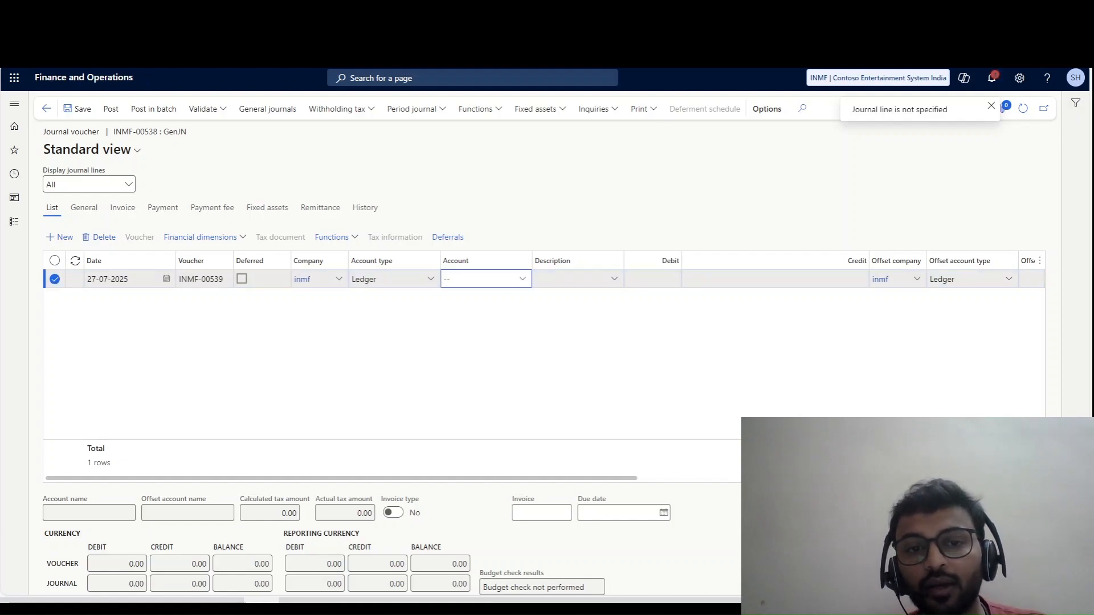
pyautogui.click(523, 279)
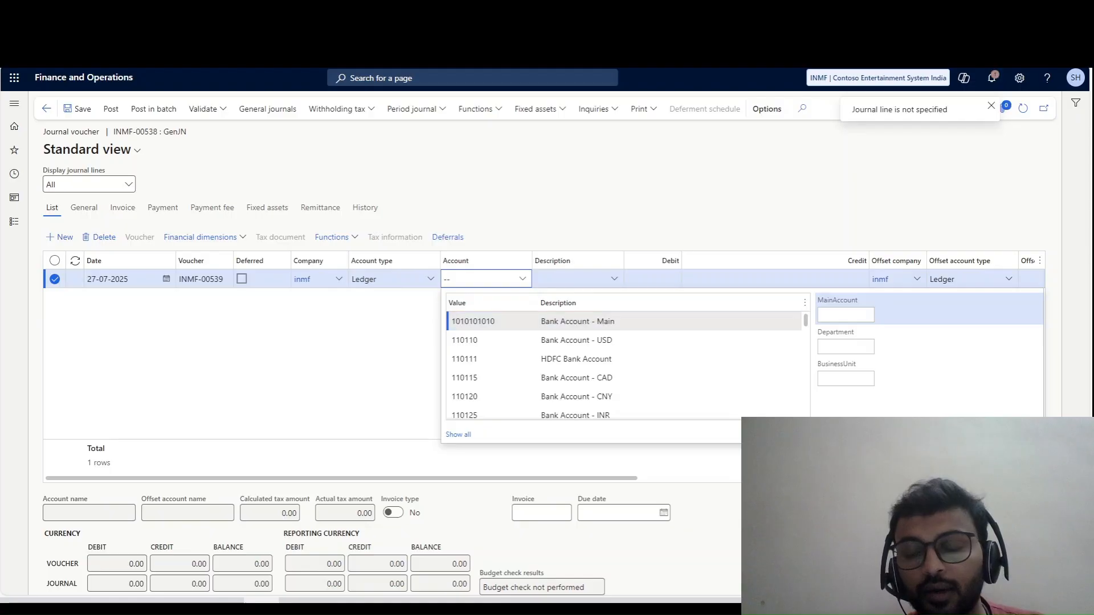
pyautogui.write('insuance')
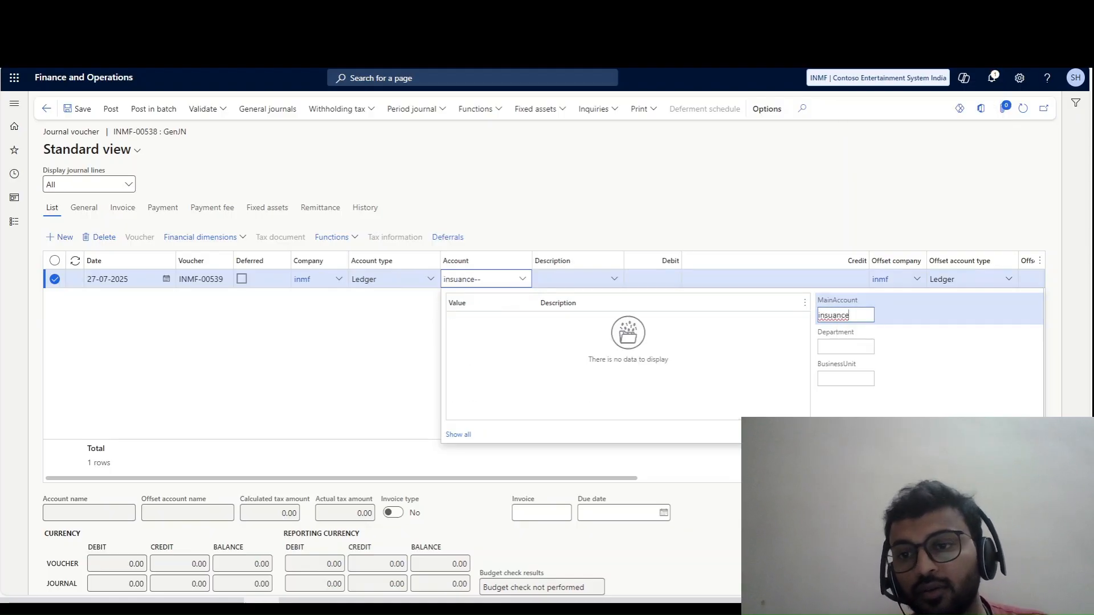
pyautogui.press('BackSpace')
pyautogui.press('BackSpace')
pyautogui.press('BackSpace')
pyautogui.press('BackSpace')
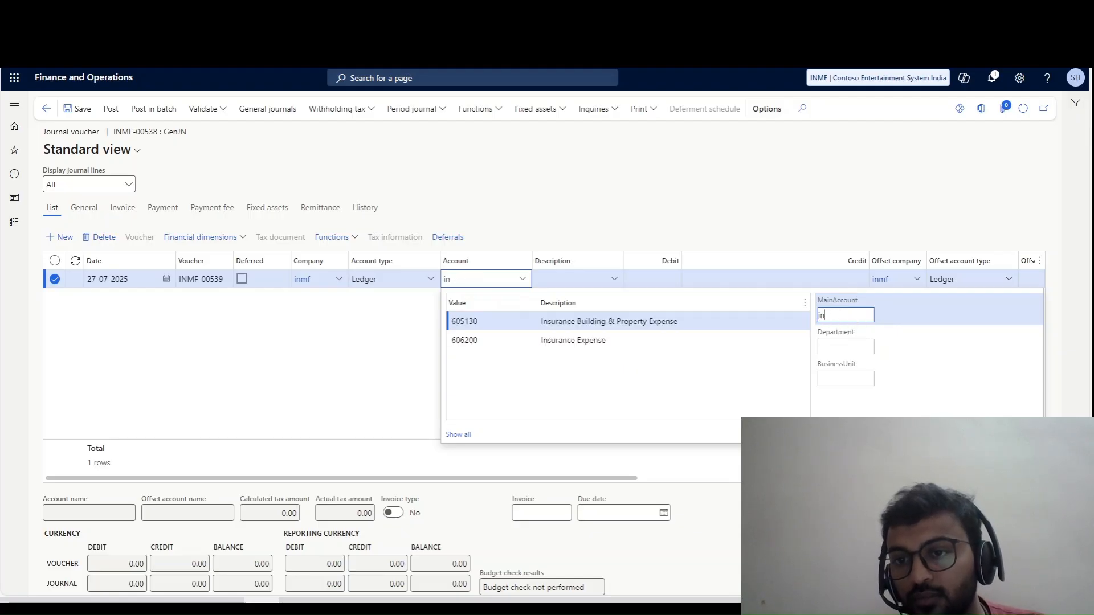
pyautogui.write('ranc')
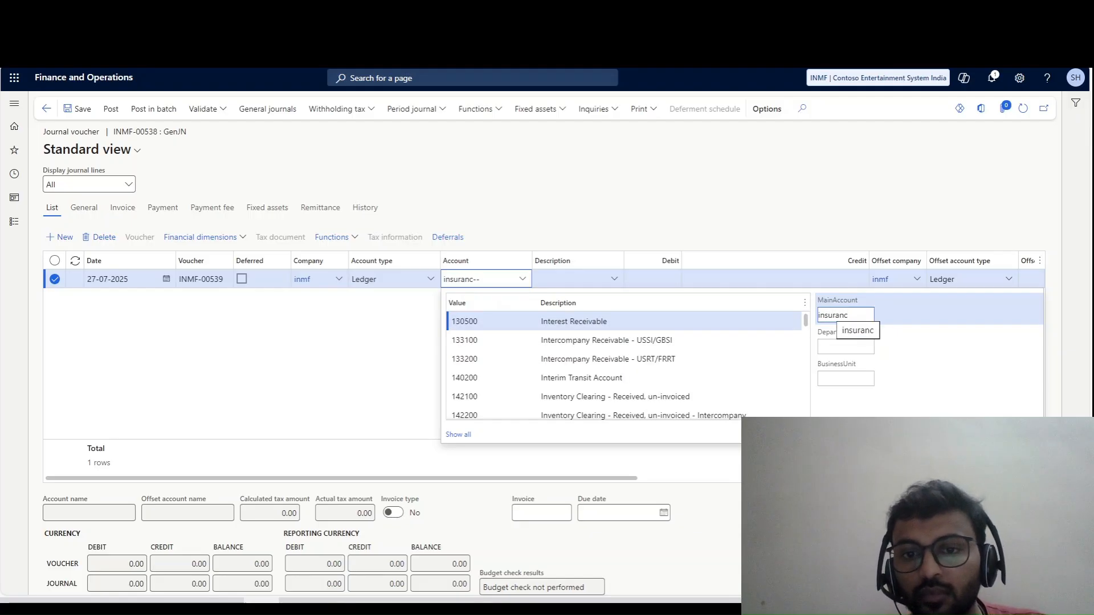
pyautogui.press('Down')
pyautogui.press('Return')
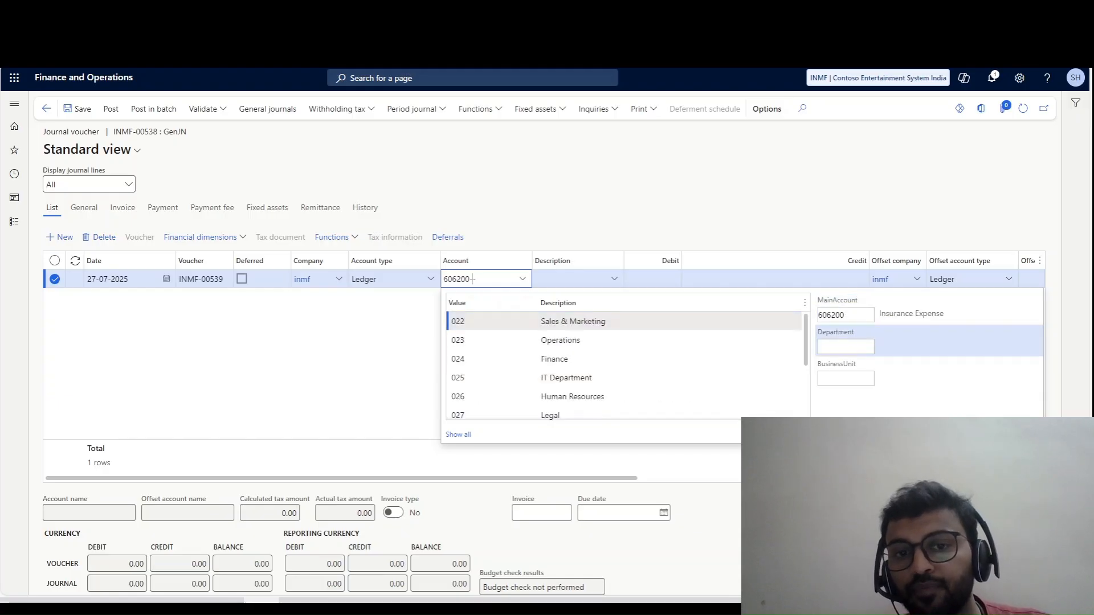
pyautogui.press('Tab')
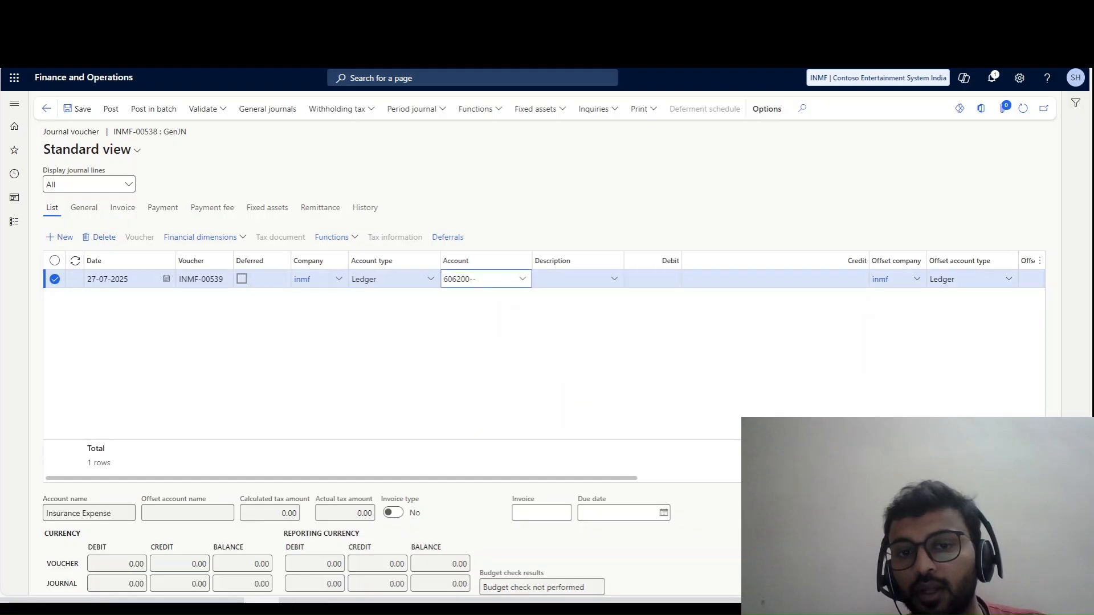
# - Enter a debit of 24000 on the Insurance Expense line, removing the extra blank line added by accident
pyautogui.click(653, 279)
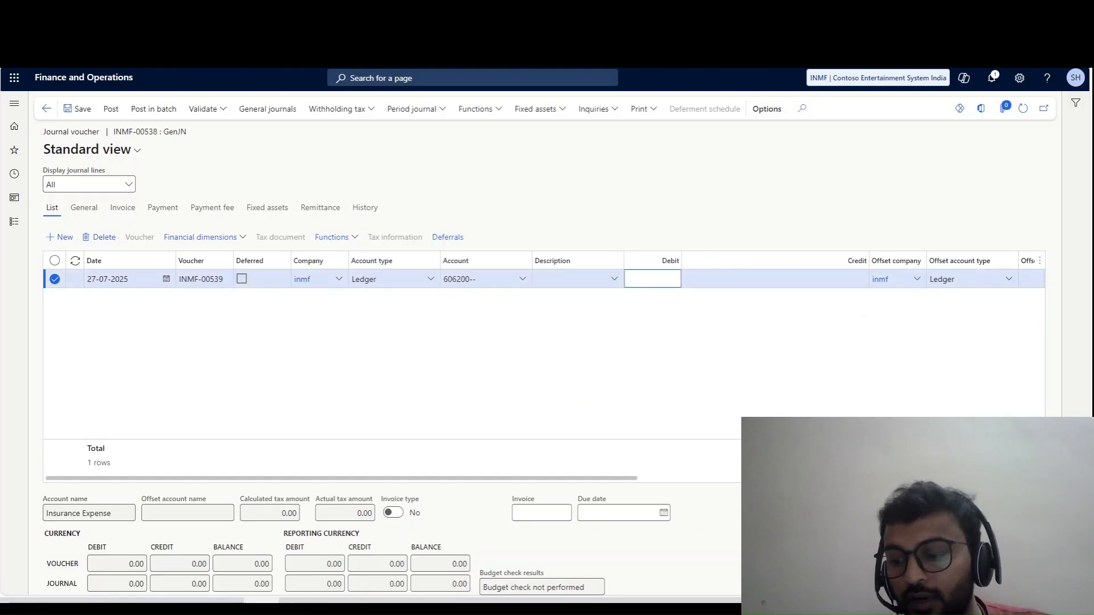
pyautogui.press('Down')
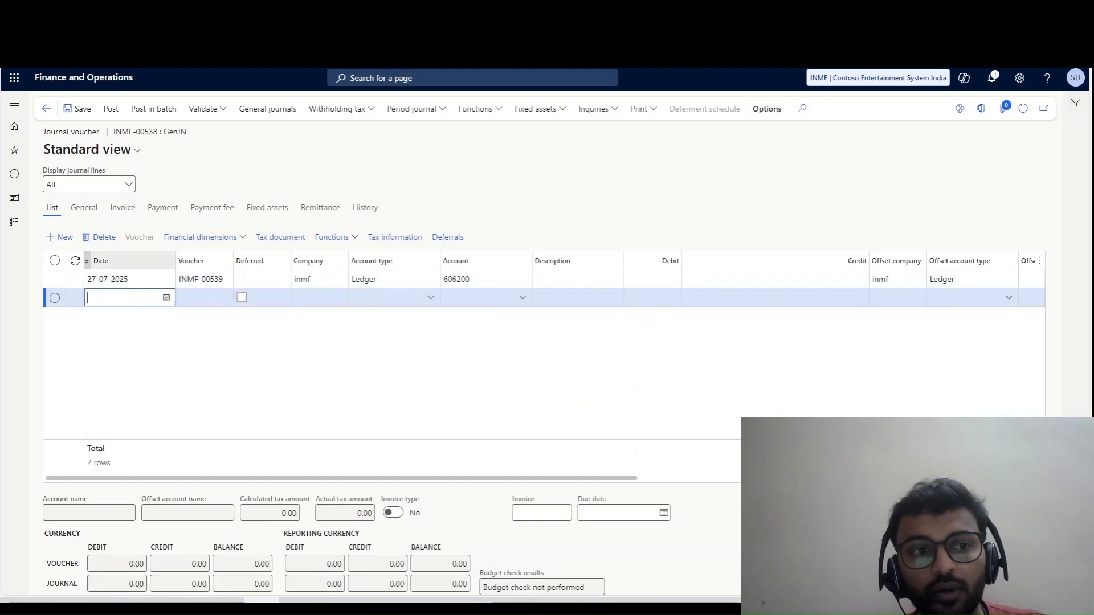
pyautogui.click(99, 237)
pyautogui.click(653, 279)
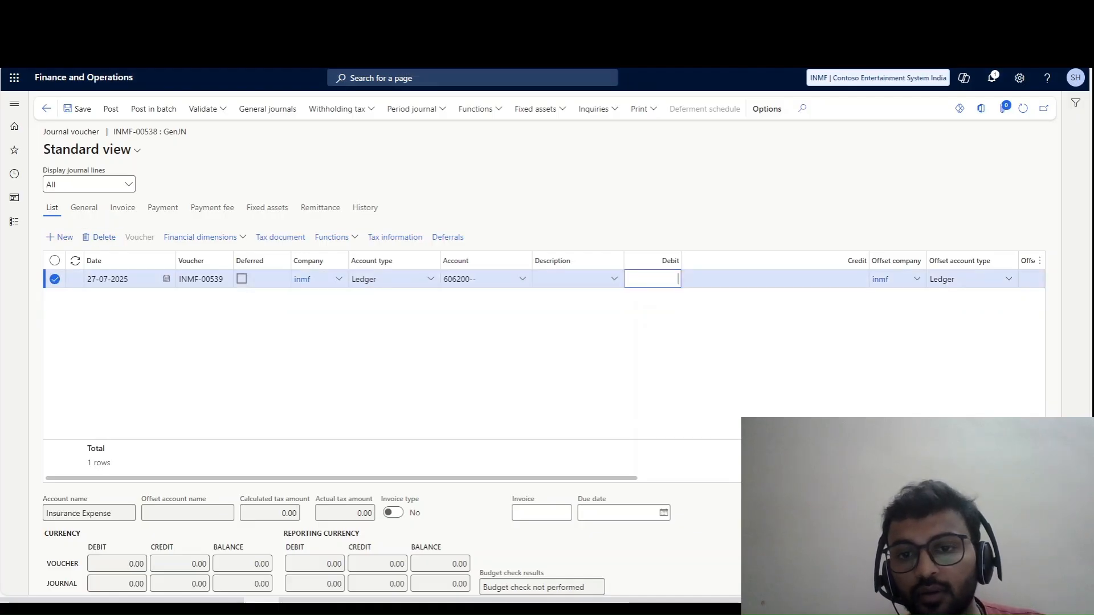
pyautogui.write('24000')
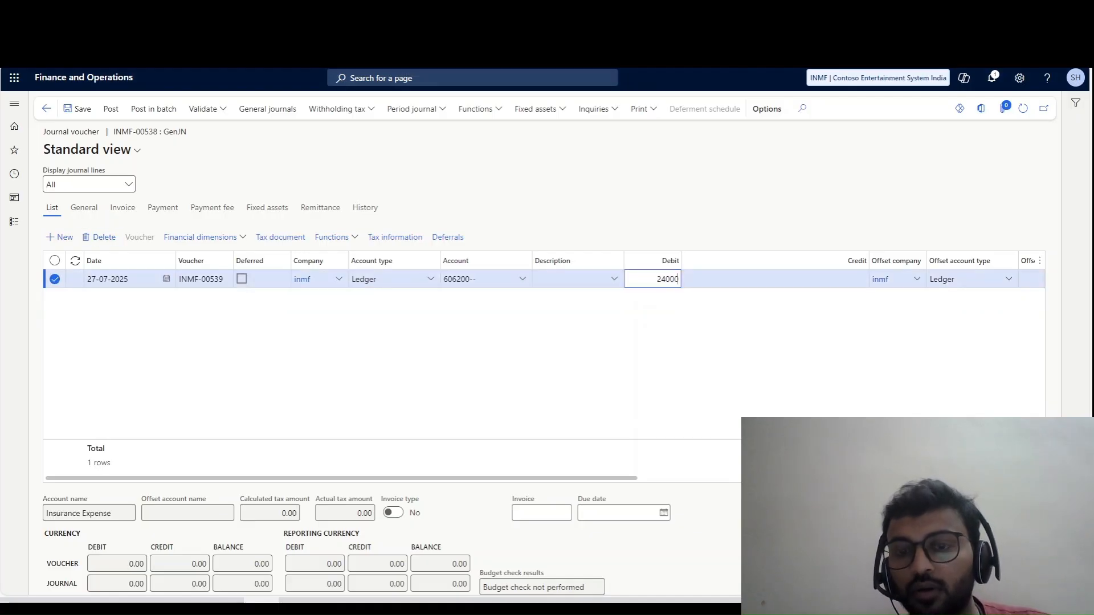
# - Set the line's offset account type to Bank with offset account IND OPER and save the journal
pyautogui.press('Tab')
pyautogui.press('Tab')
pyautogui.press('Tab')
pyautogui.press('Tab')
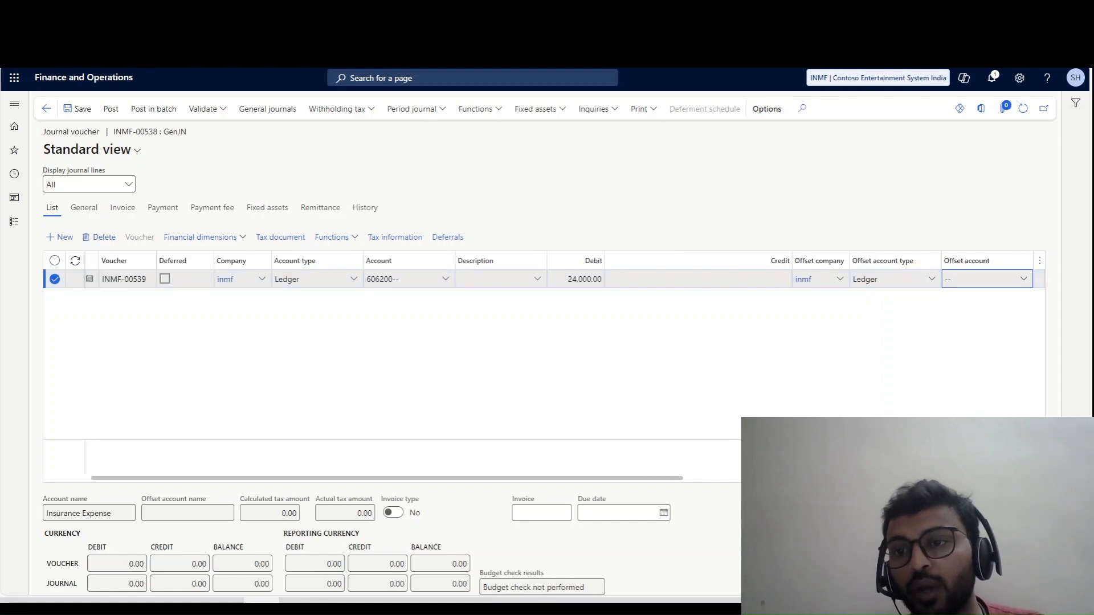
pyautogui.click(932, 279)
pyautogui.click(868, 402)
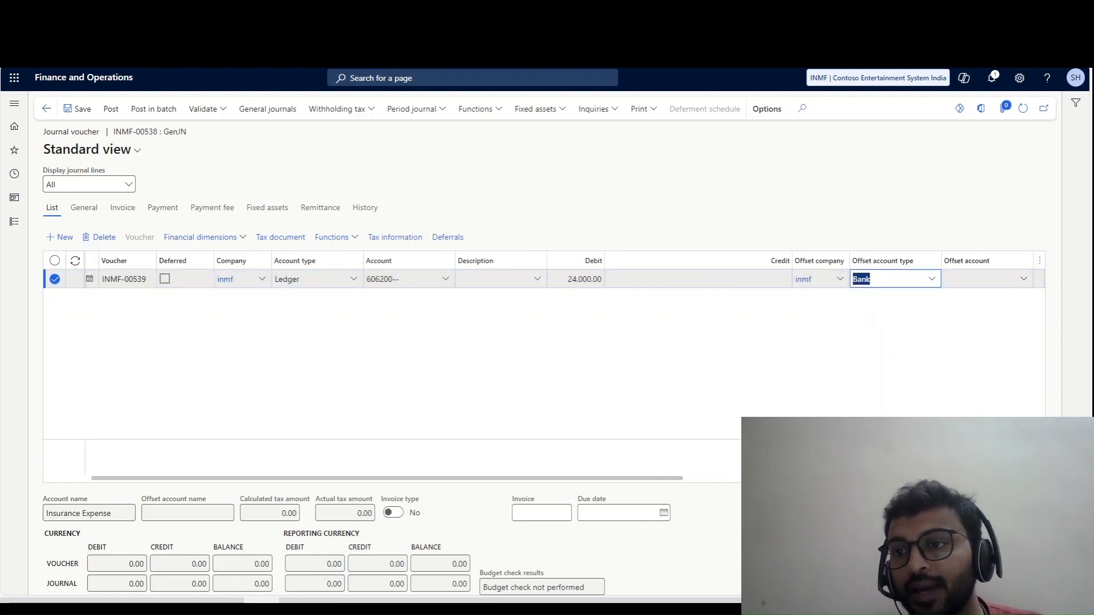
pyautogui.click(1024, 279)
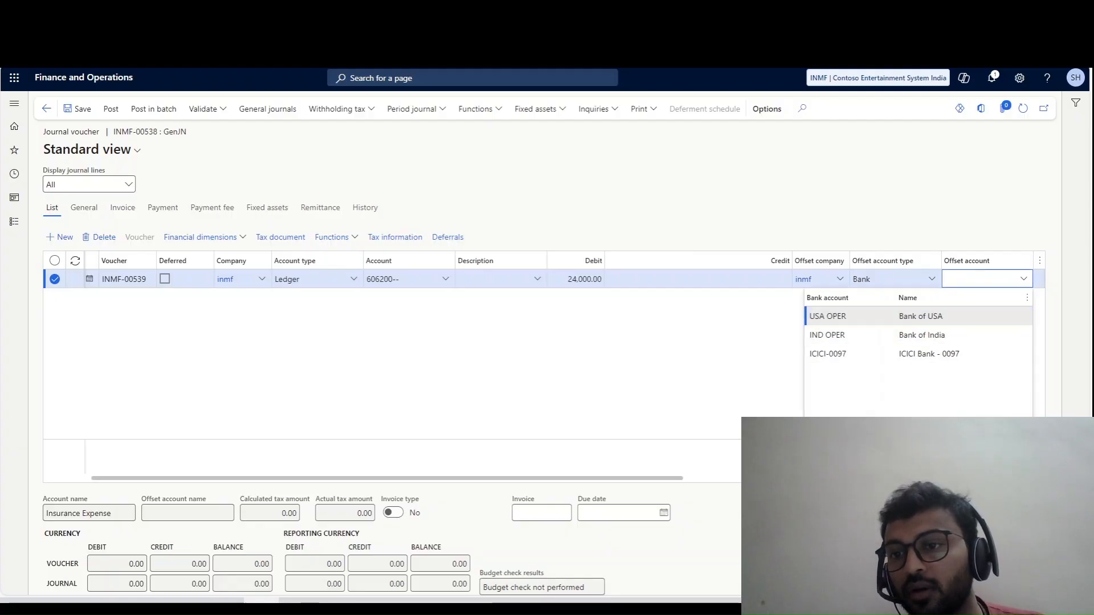
pyautogui.click(912, 335)
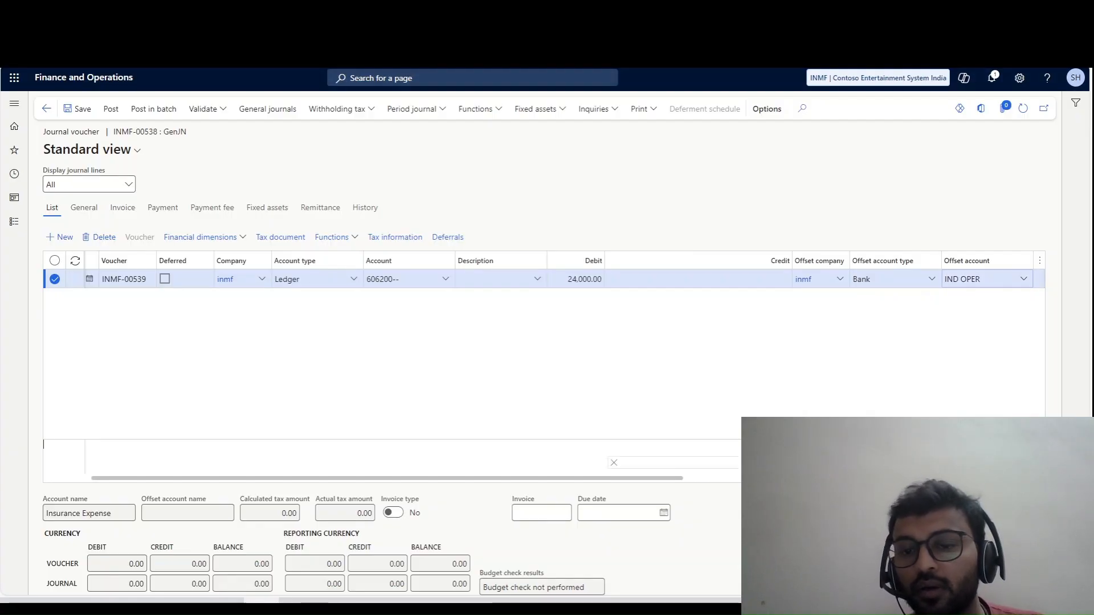
pyautogui.moveTo(612, 478); pyautogui.dragTo(568, 478)
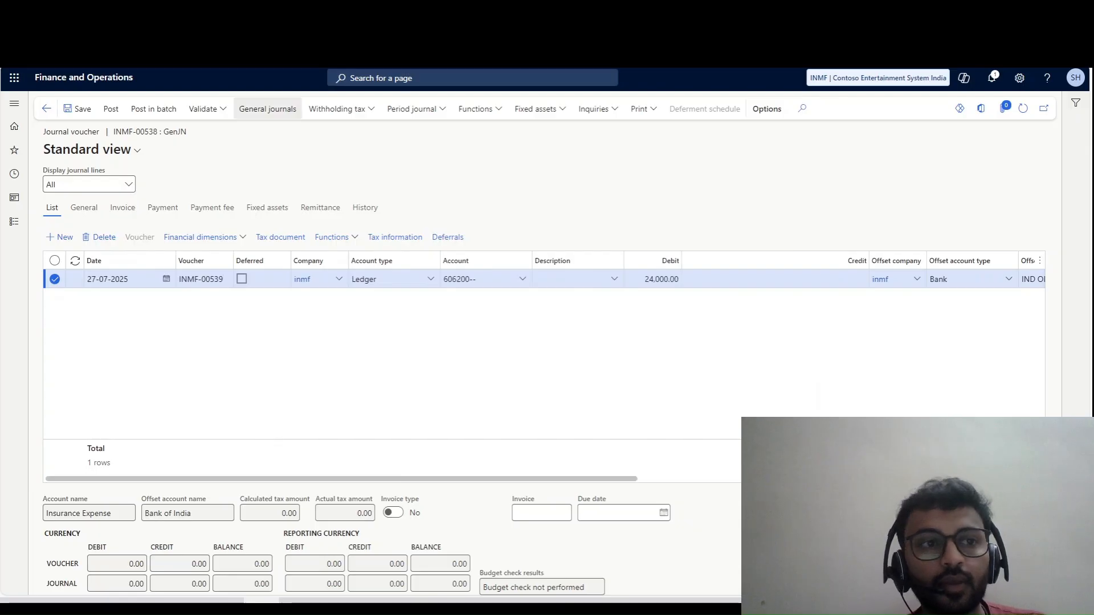
pyautogui.click(77, 108)
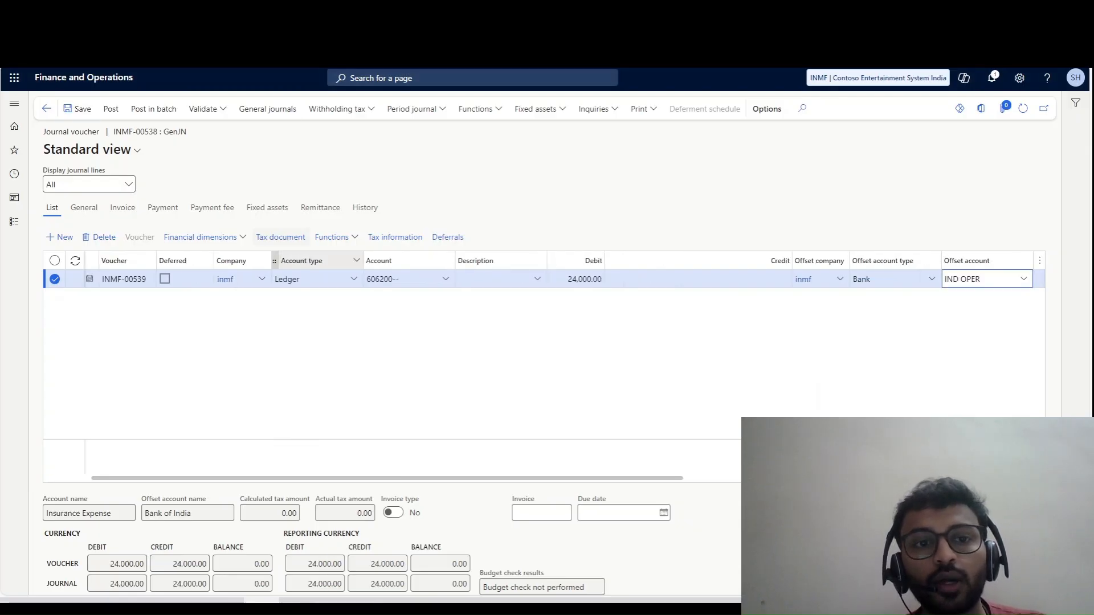
# - Open the ledger accruals for the line, select the Insurance accrual and set the start date to 01-07-2025
pyautogui.click(333, 237)
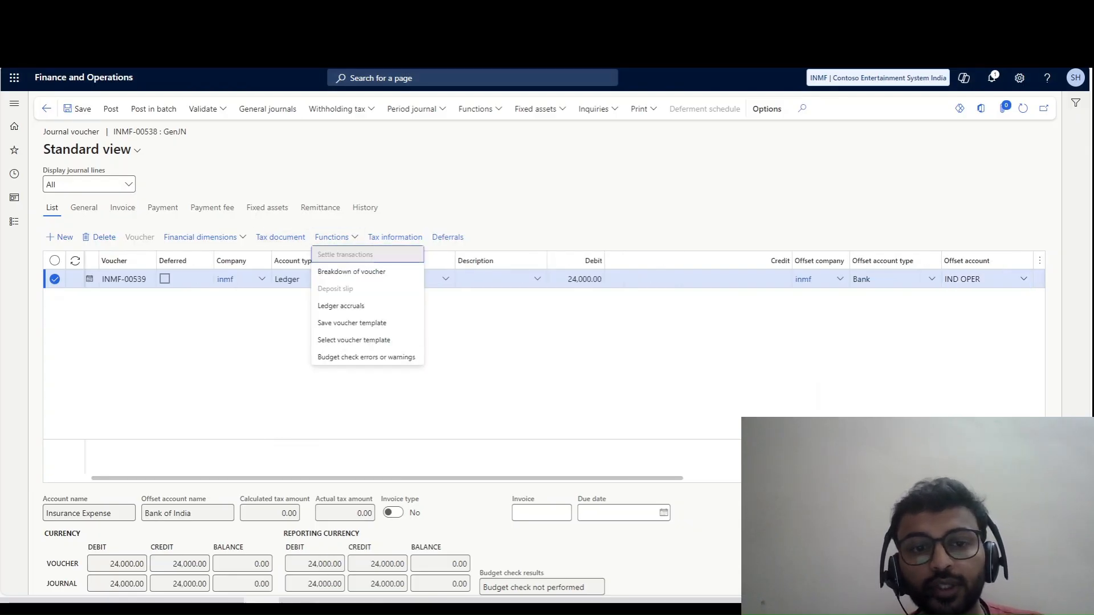
pyautogui.click(342, 306)
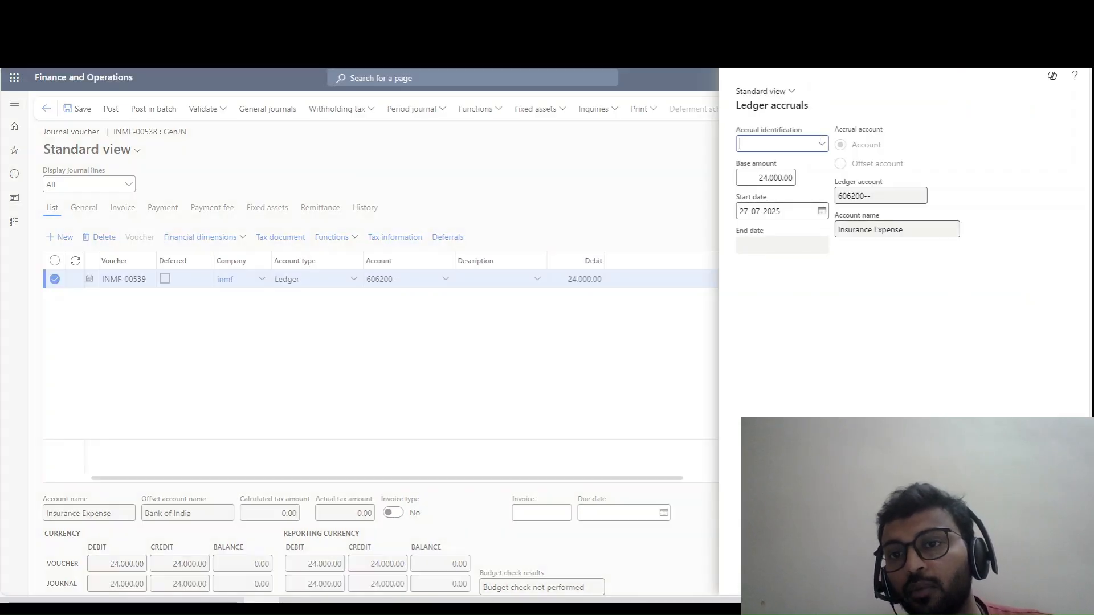
pyautogui.click(822, 144)
pyautogui.click(759, 180)
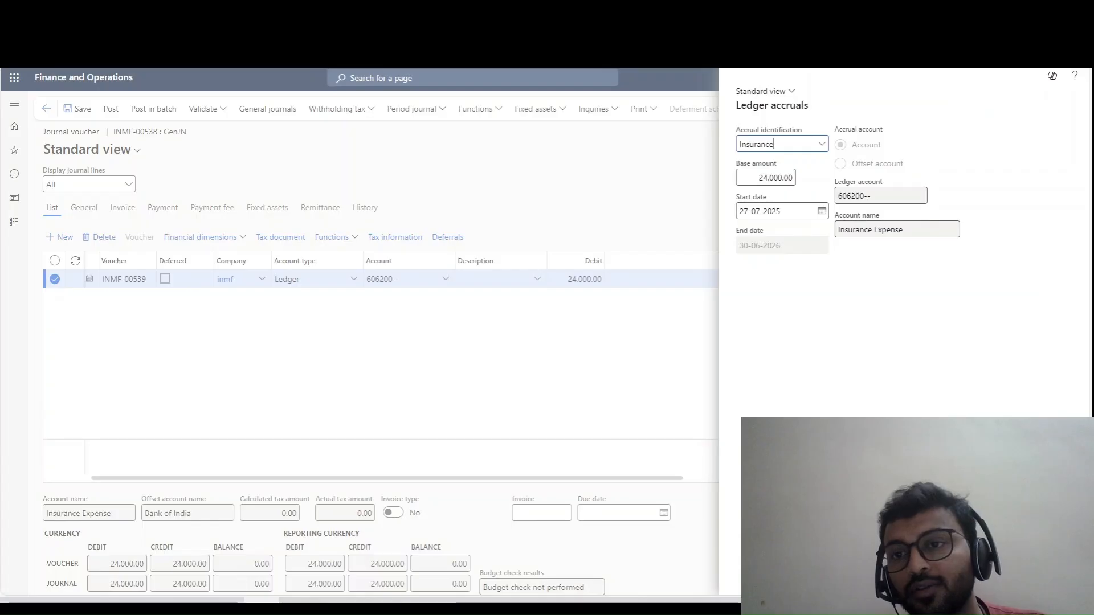
pyautogui.click(821, 211)
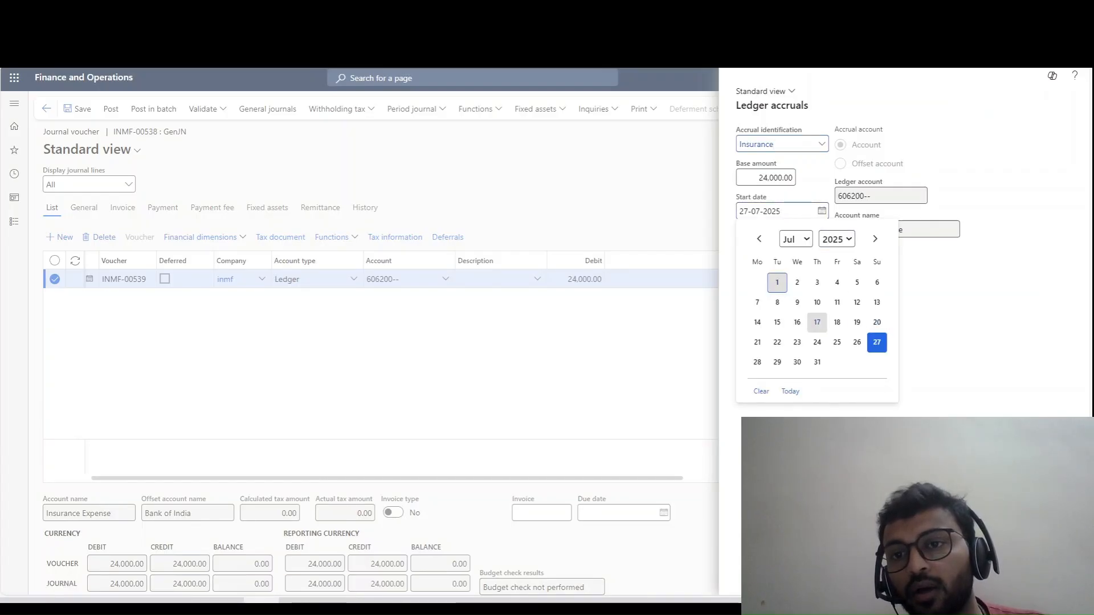
pyautogui.click(777, 282)
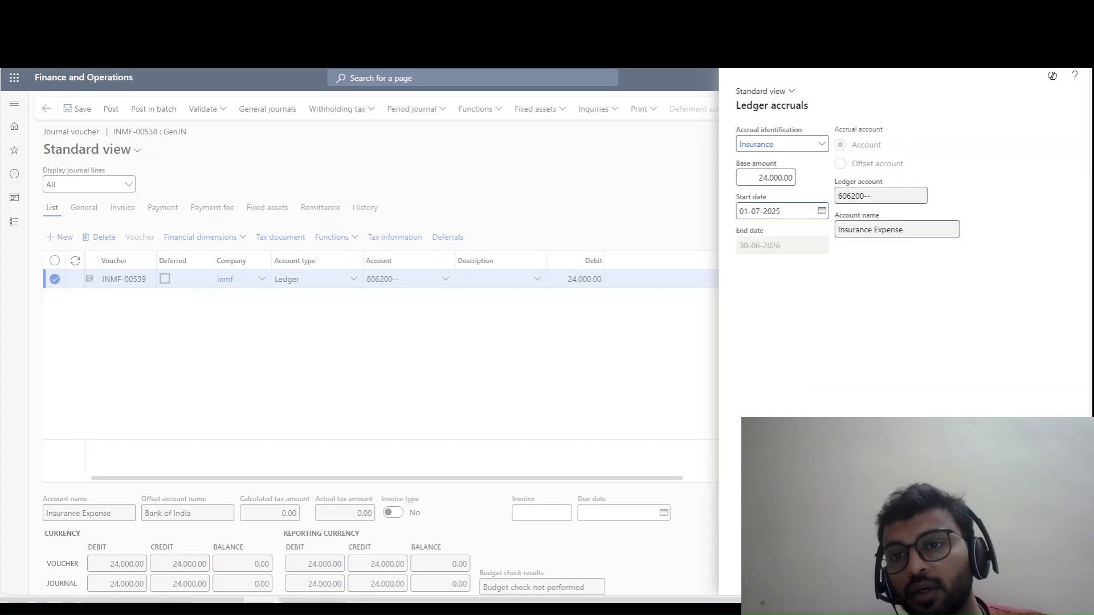
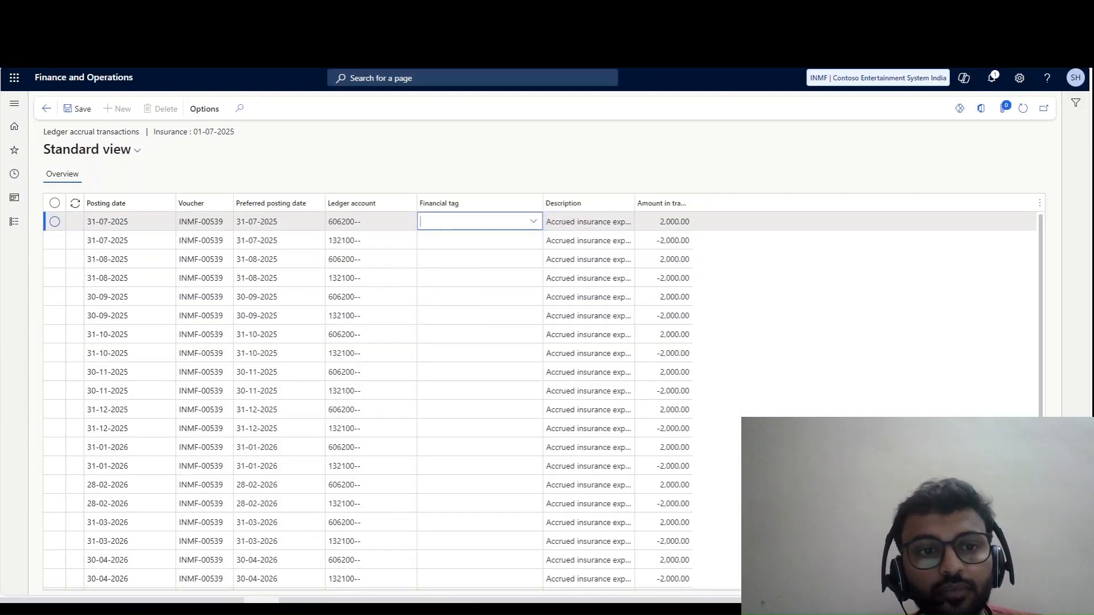
# - Review the ledger accrual transactions, checking the preferred posting dates, monthly amounts and ledger accounts
pyautogui.click(308, 224)
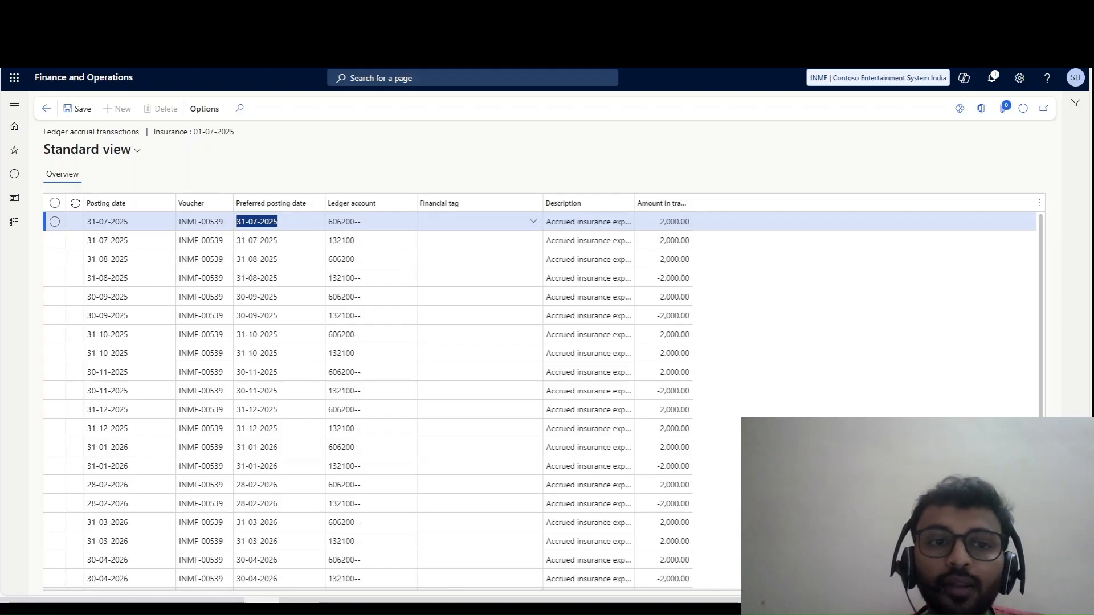
pyautogui.click(297, 222)
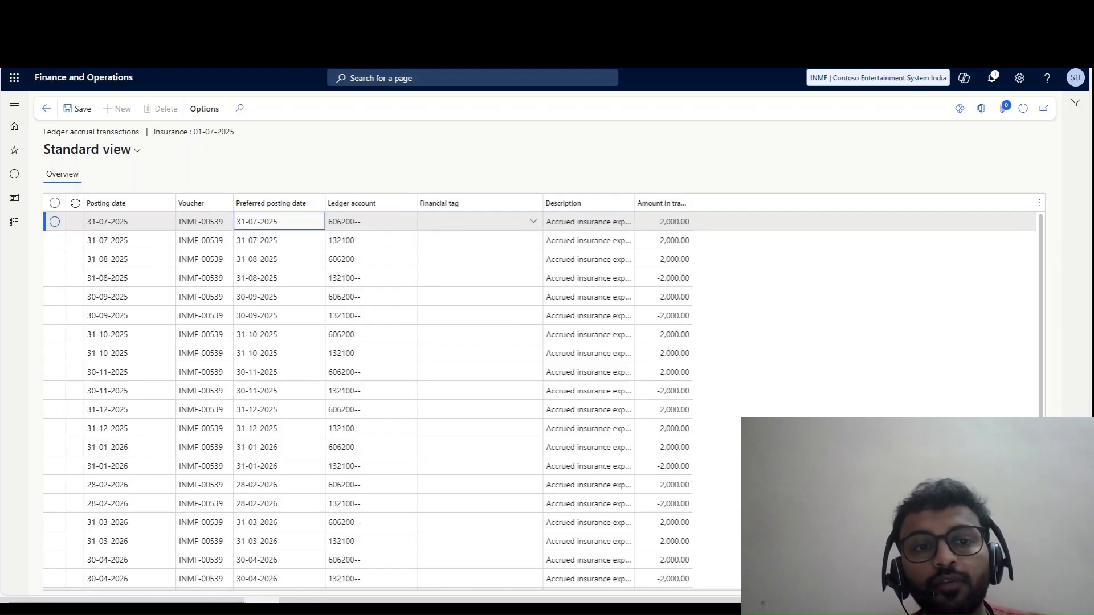
pyautogui.click(260, 259)
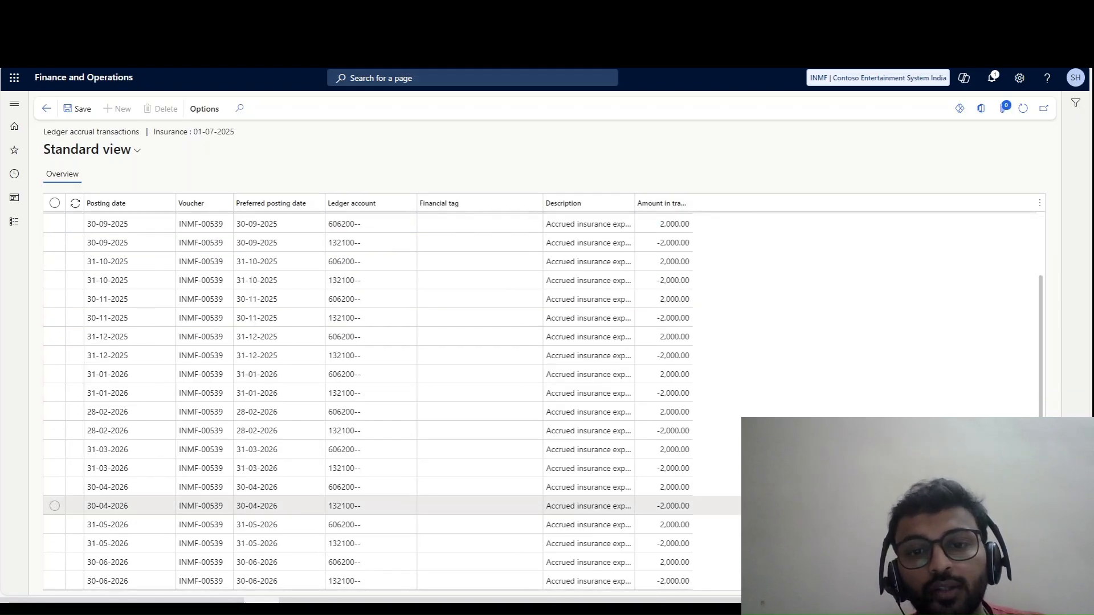
pyautogui.moveTo(660, 221); pyautogui.dragTo(692, 222)
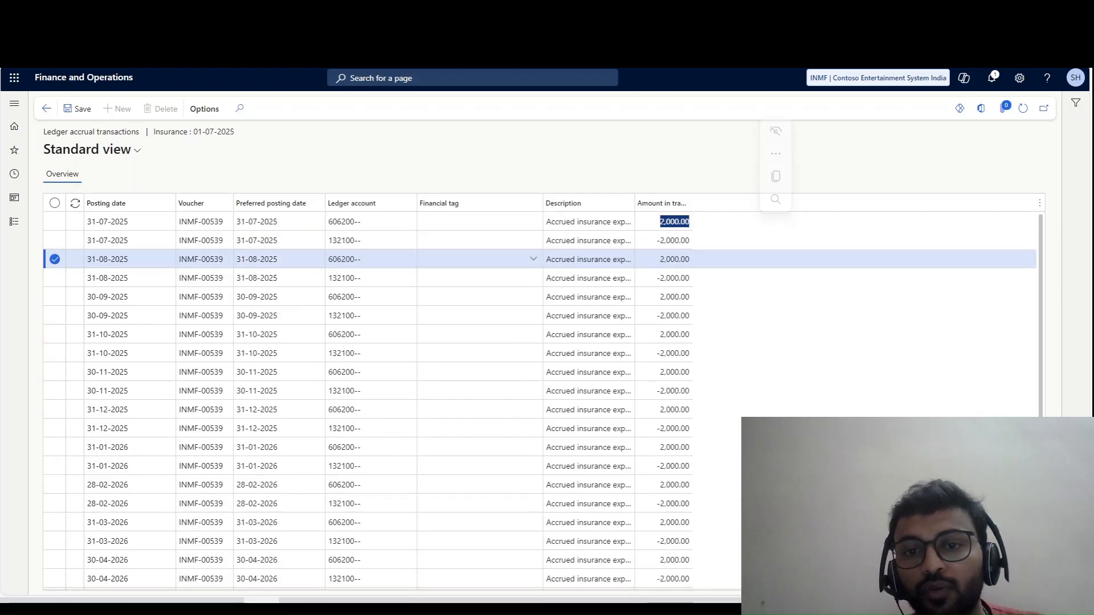
pyautogui.click(86, 256)
pyautogui.click(293, 222)
pyautogui.moveTo(379, 203); pyautogui.dragTo(317, 221)
pyautogui.click(344, 241)
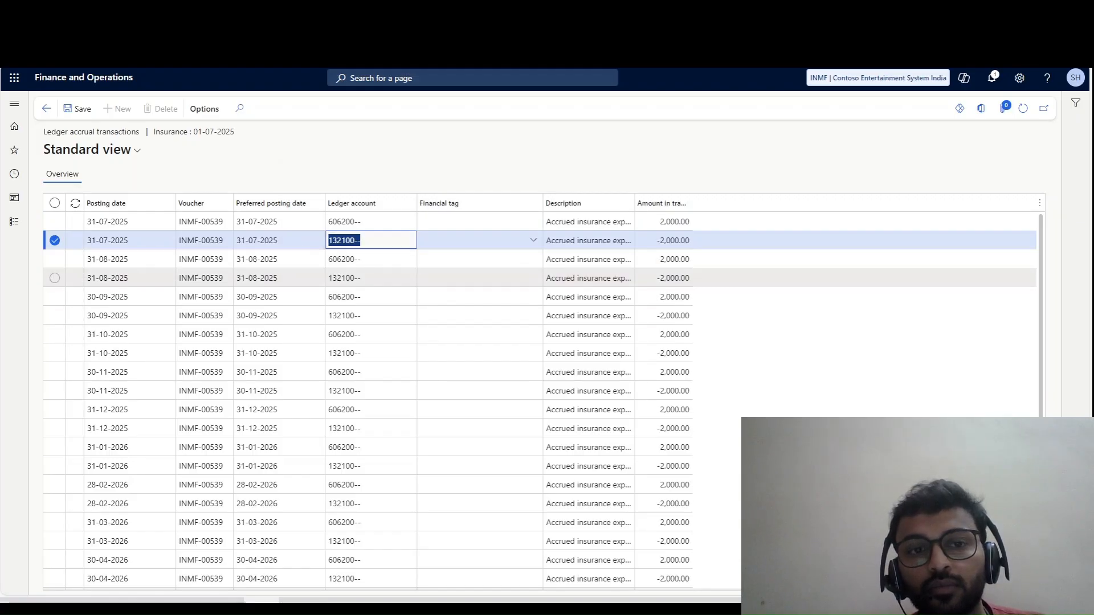
# - Compare the debit and credit ledger accounts across all monthly accrual transactions, then return to the journal voucher line
pyautogui.press('Down')
pyautogui.press('Up')
pyautogui.press('Up')
pyautogui.click(336, 239)
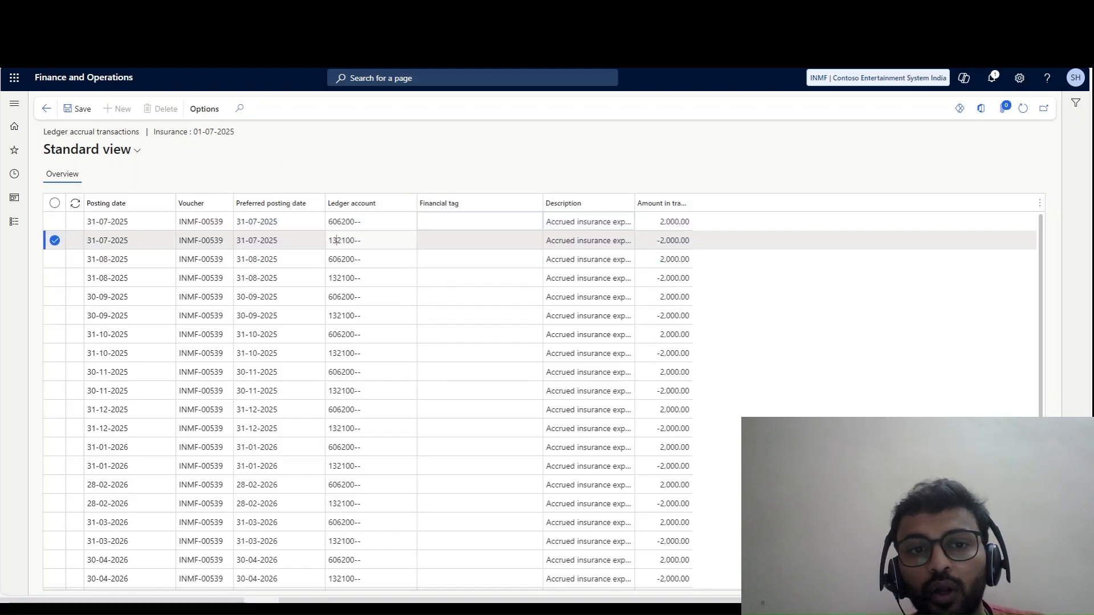
pyautogui.click(333, 221)
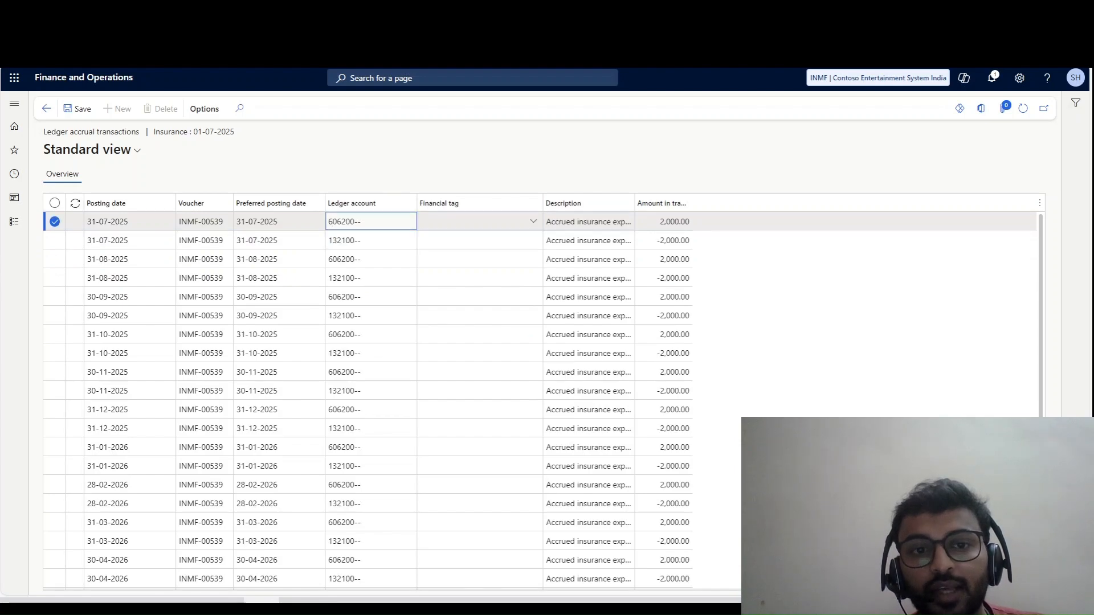
pyautogui.click(361, 240)
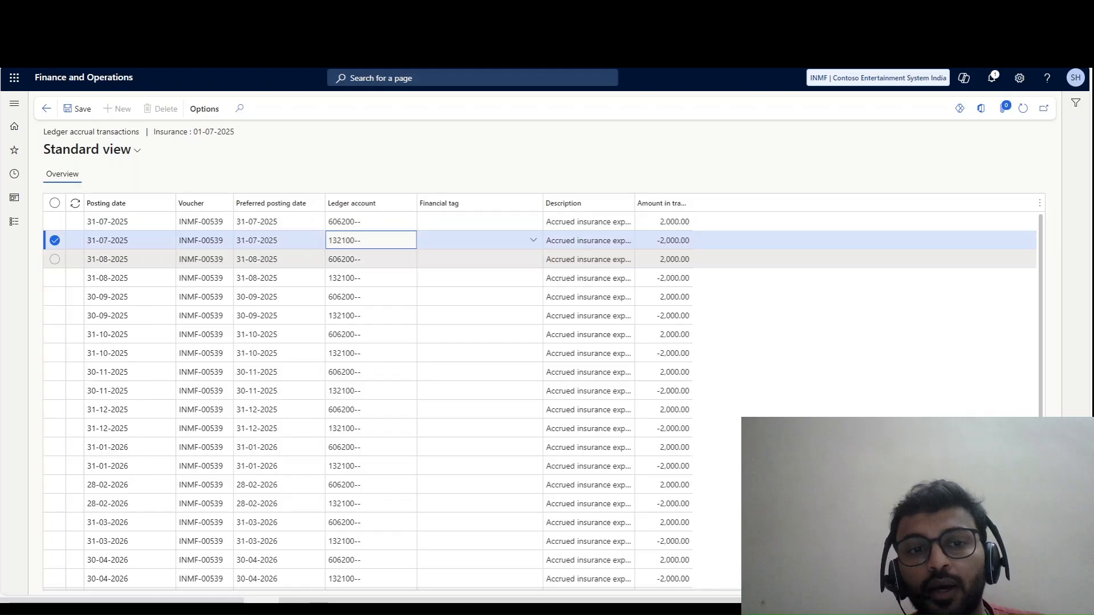
pyautogui.scroll(-2, 365, 399)
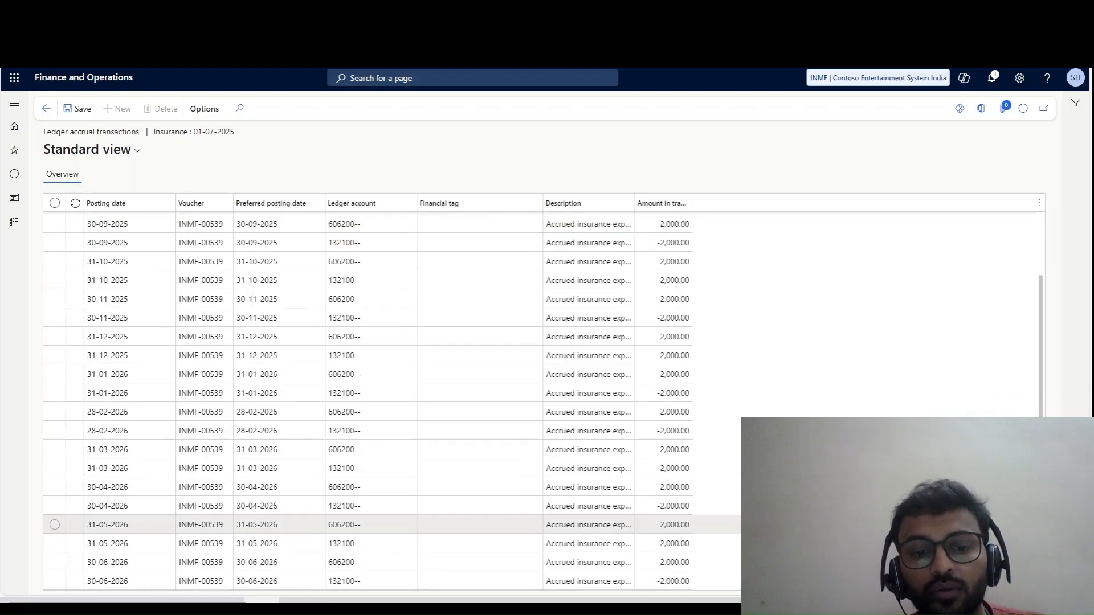
pyautogui.scroll(2, 365, 524)
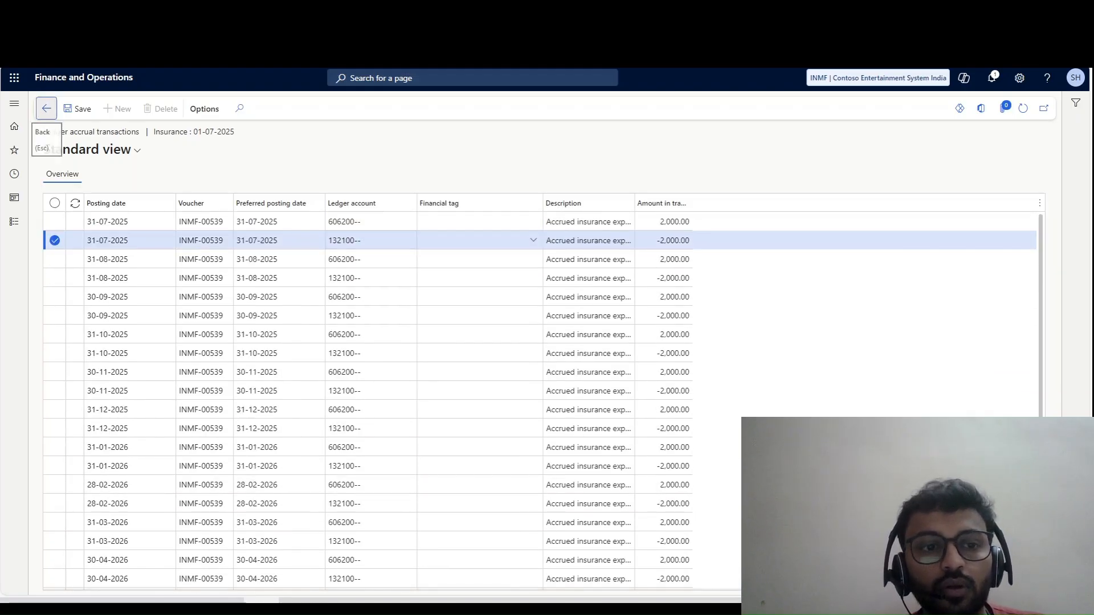
pyautogui.scroll(-2, 365, 522)
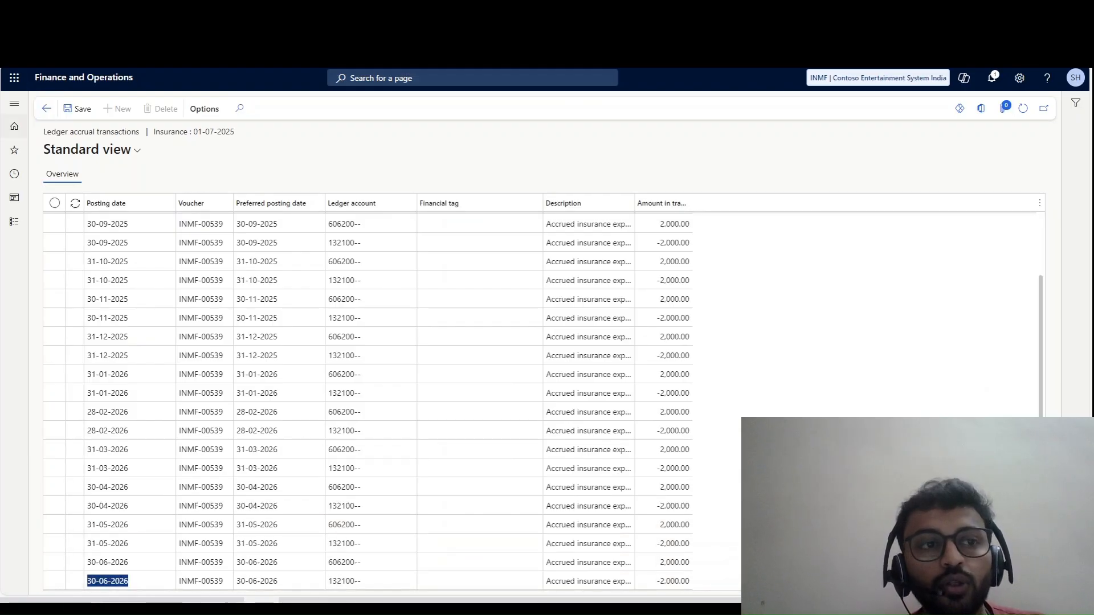
pyautogui.click(46, 109)
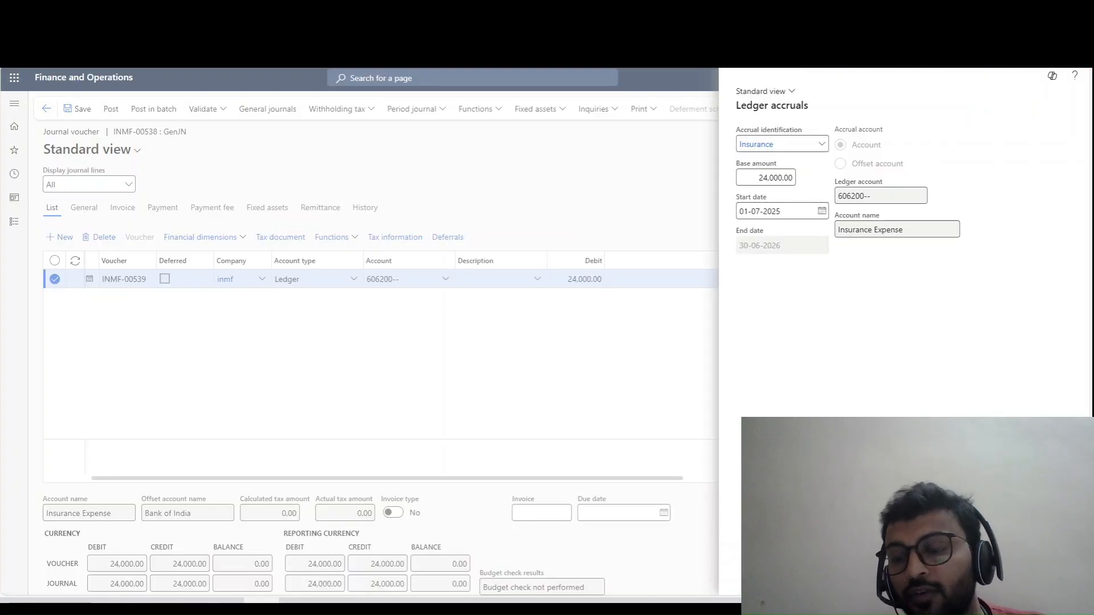
pyautogui.press('Escape')
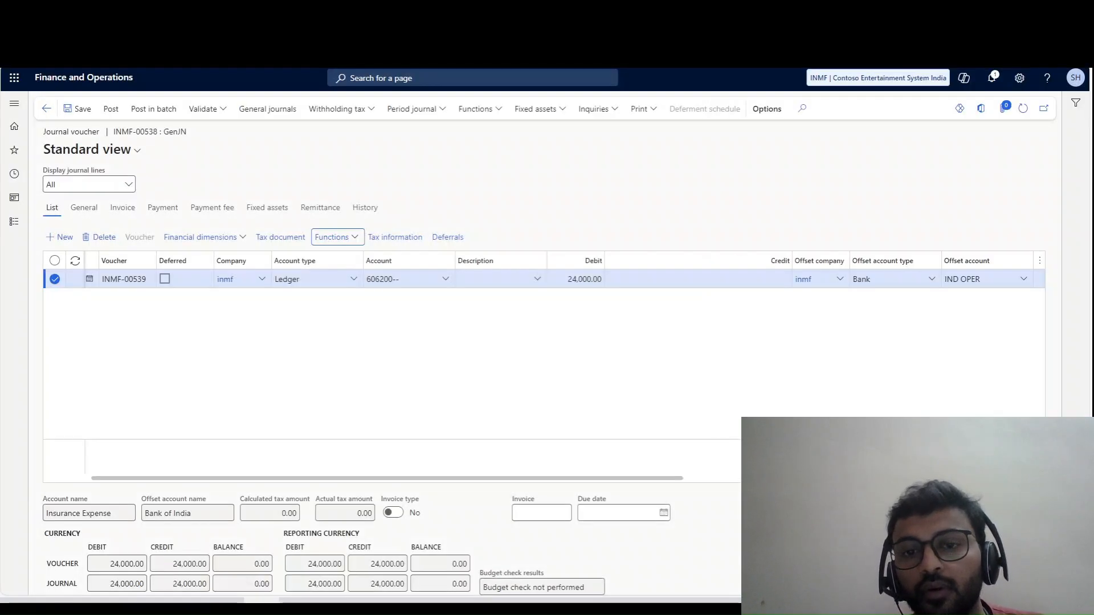
# - Check the main account behind the journal line's ledger account
pyautogui.moveTo(387, 479); pyautogui.dragTo(342, 479)
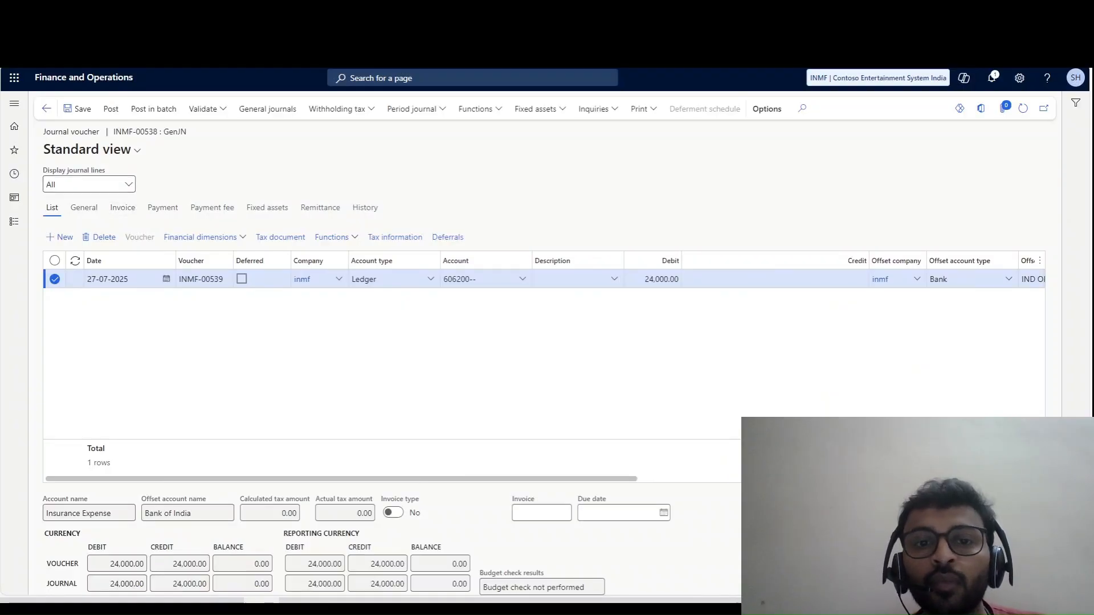
pyautogui.click(522, 279)
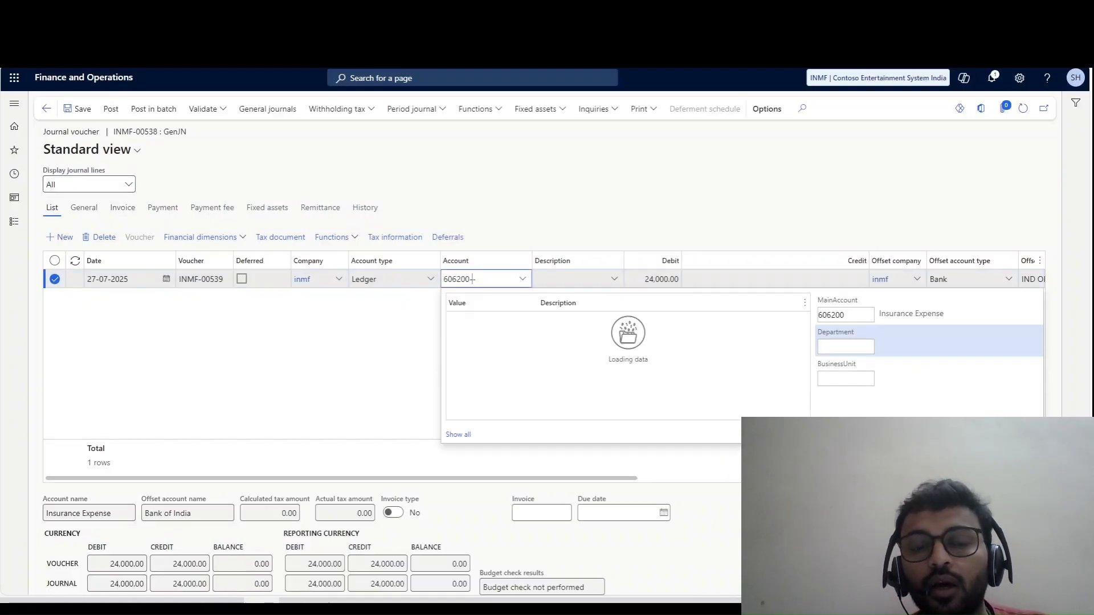
pyautogui.click(522, 279)
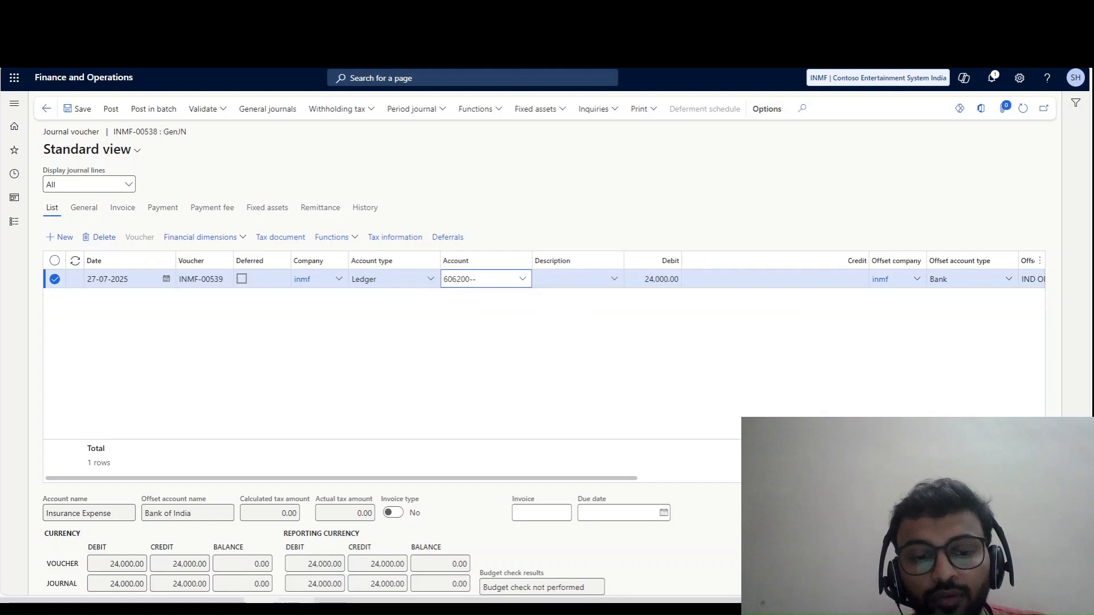
# - Switch to the Excel workbook and highlight the To, Vendor cell B26 and the Vendor cell B29 in yellow
pyautogui.click(296, 601)
pyautogui.click(133, 283)
pyautogui.click(133, 322)
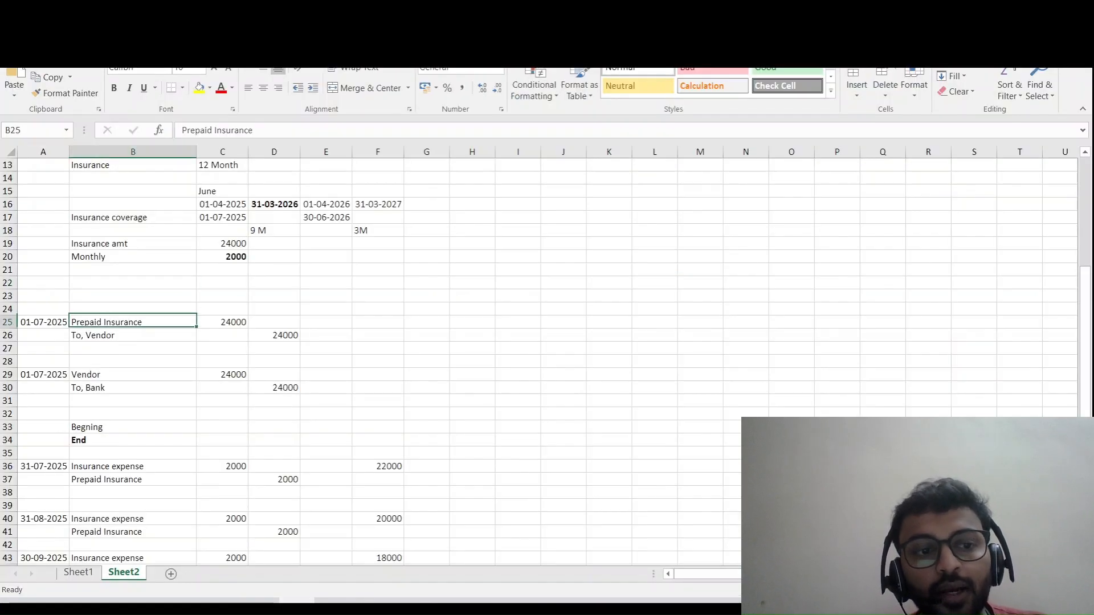
pyautogui.moveTo(133, 322); pyautogui.dragTo(273, 335)
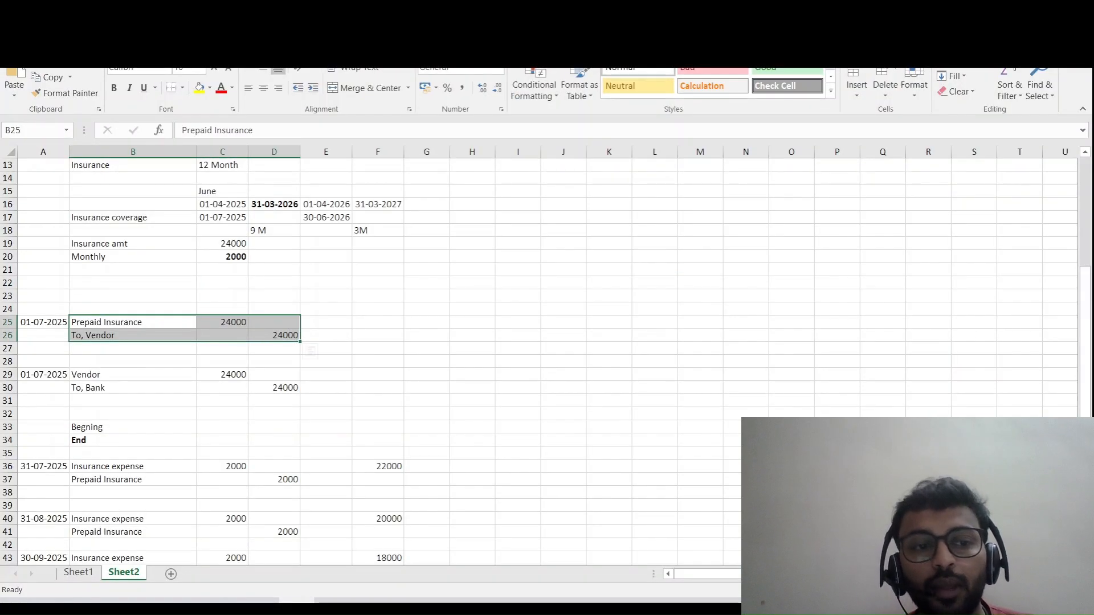
pyautogui.click(133, 323)
pyautogui.click(133, 375)
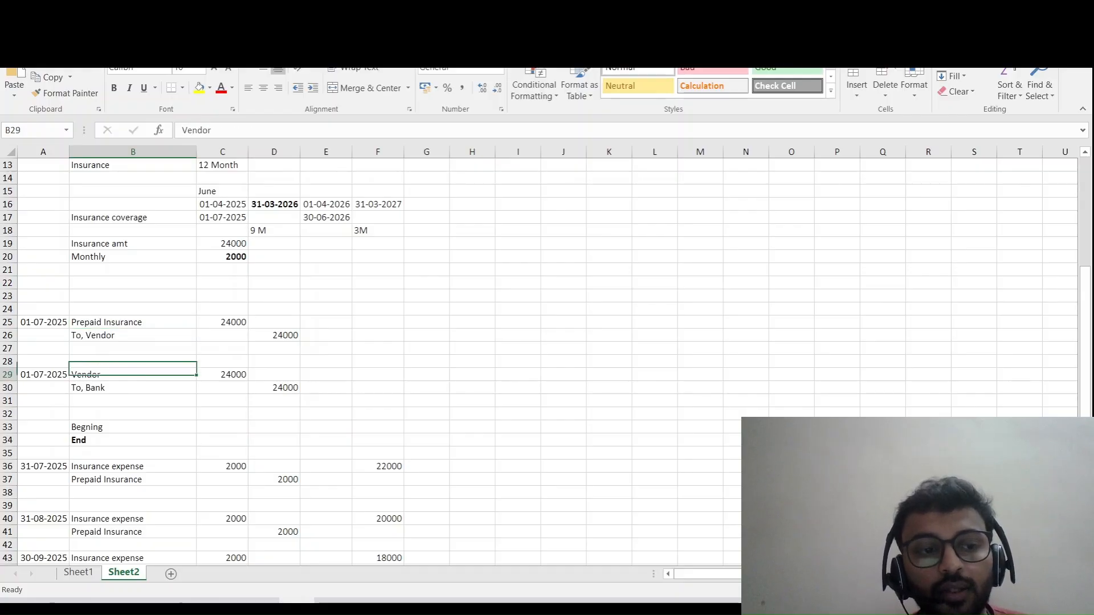
pyautogui.keyDown('ctrl'); pyautogui.click(133, 335); pyautogui.keyUp('ctrl')
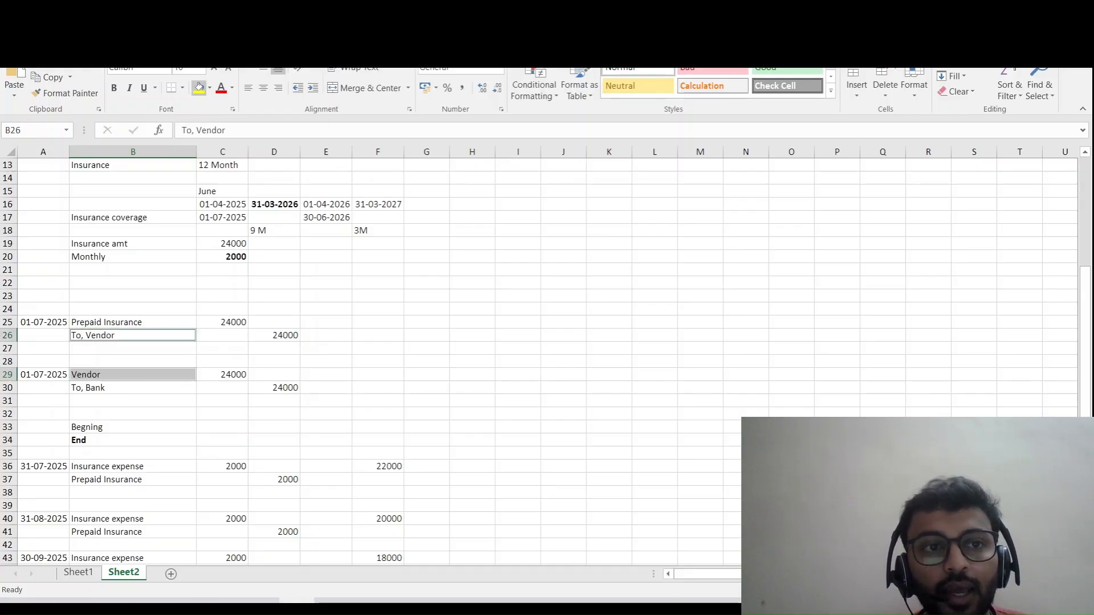
pyautogui.click(199, 87)
pyautogui.click(133, 374)
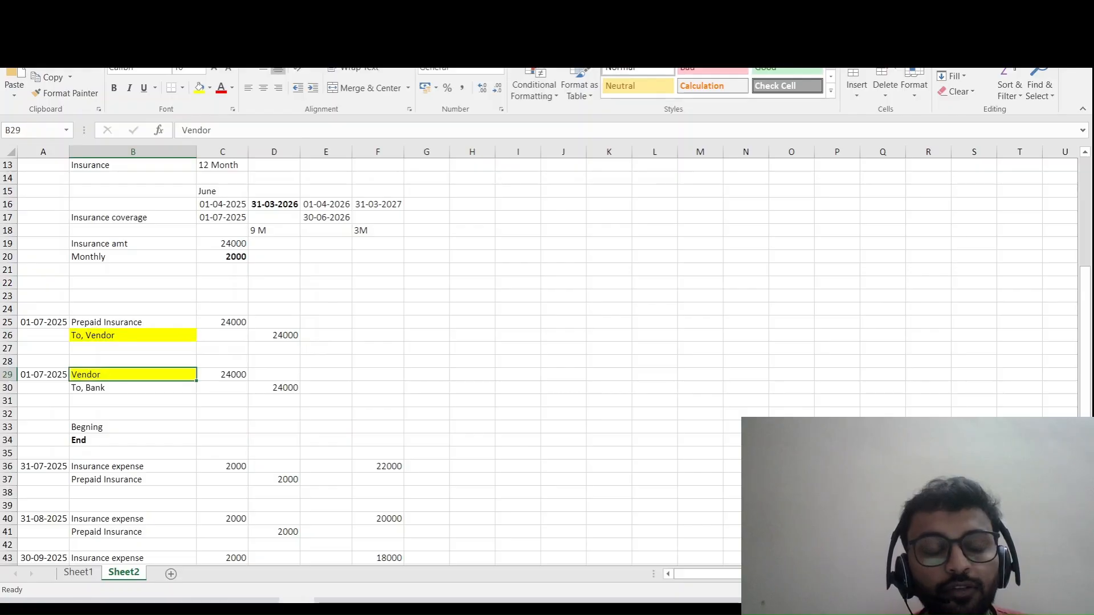
# - Select the Prepaid Insurance cell B25 together with the To, Bank cell B30 to show the net entry
pyautogui.click(133, 310)
pyautogui.click(133, 322)
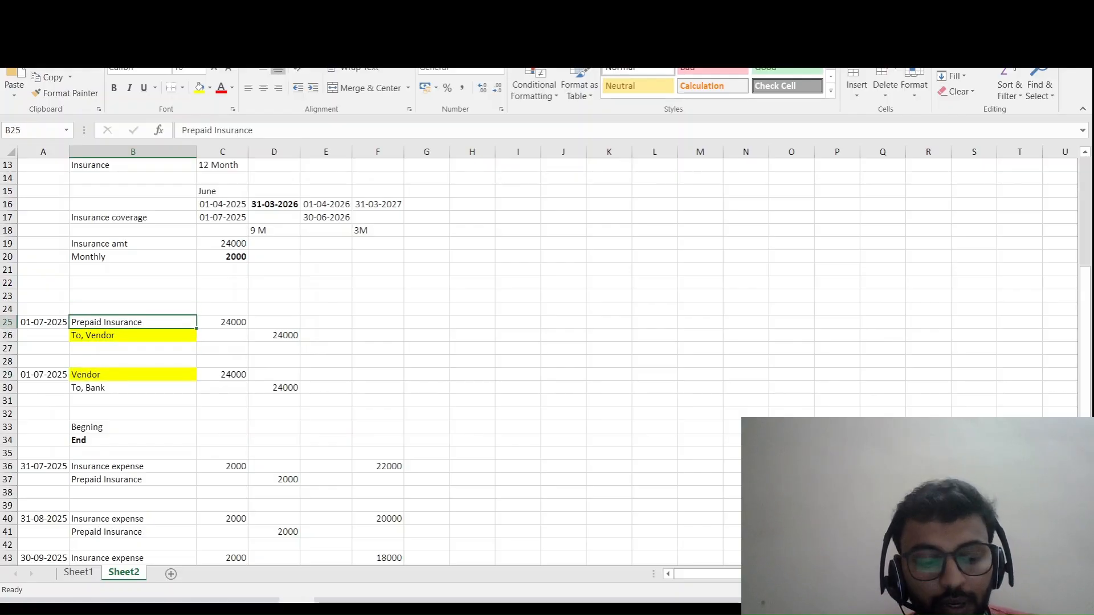
pyautogui.keyDown('ctrl'); pyautogui.click(133, 387); pyautogui.keyUp('ctrl')
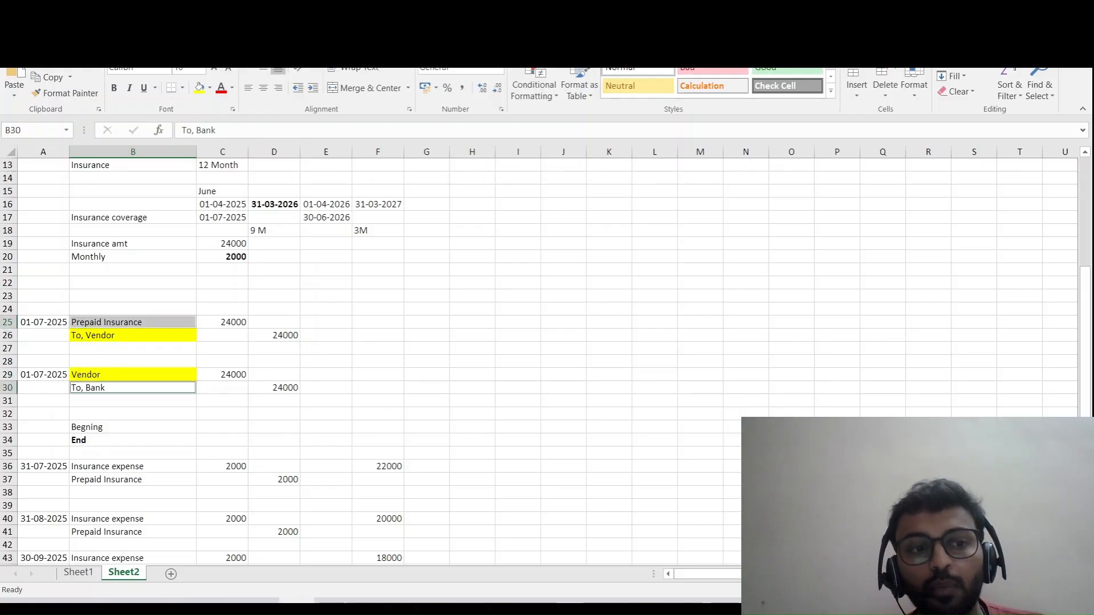
# - Switch back to Dynamics 365 and recheck the journal line's account and its ledger accruals setup
pyautogui.hotkey('alt', 'Tab')
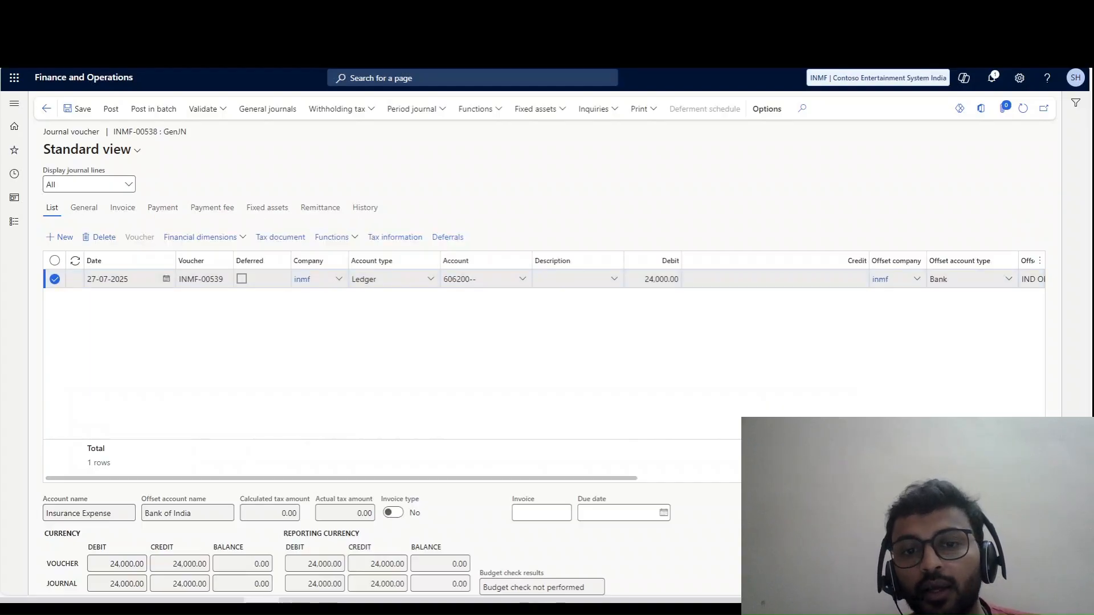
pyautogui.click(472, 279)
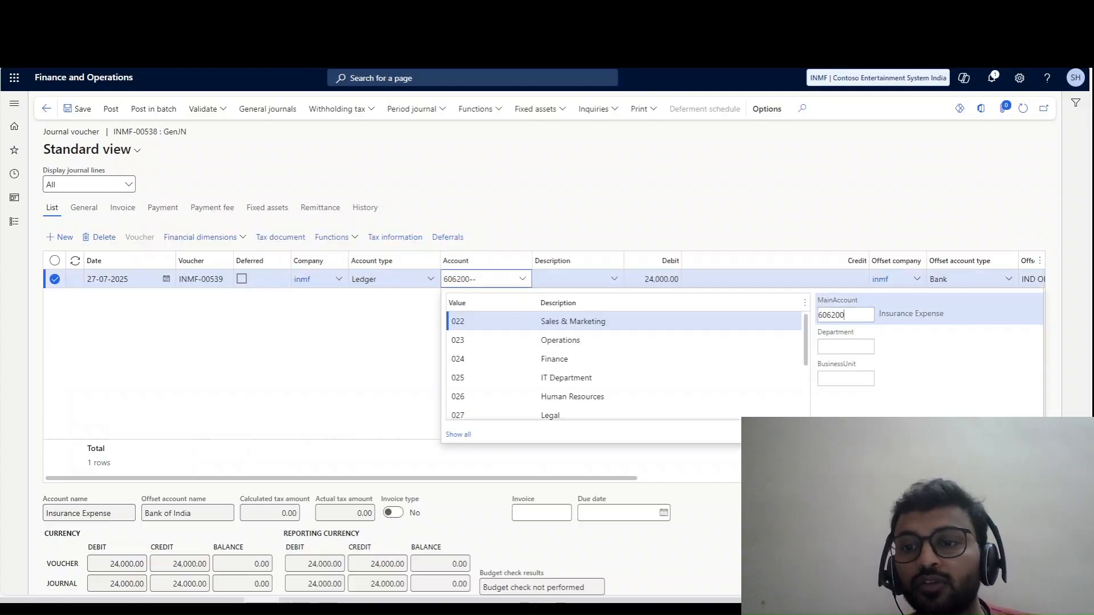
pyautogui.press('Escape')
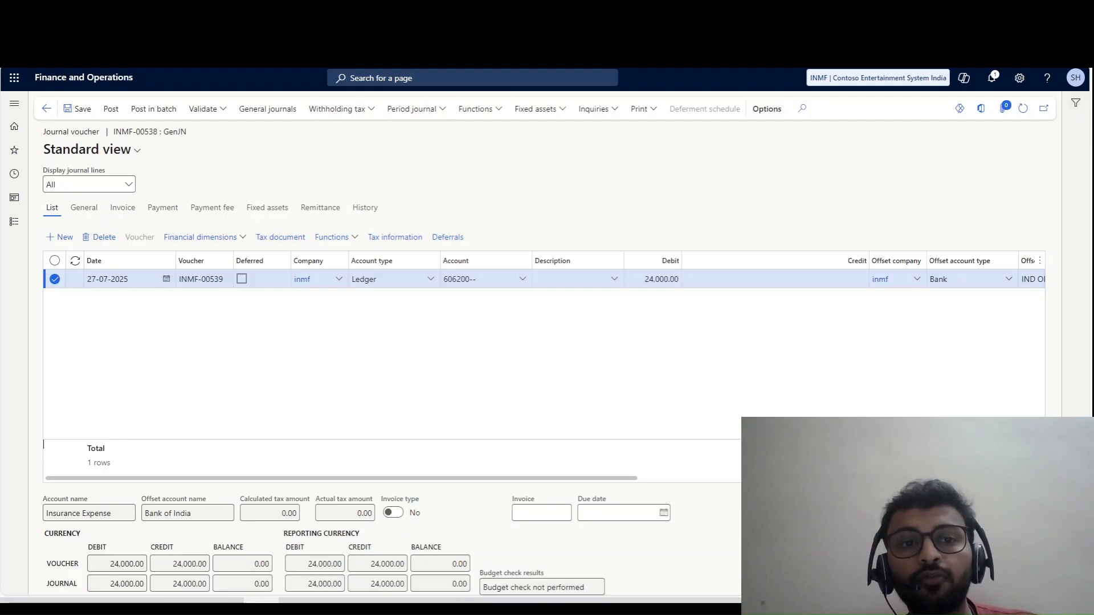
pyautogui.click(205, 237)
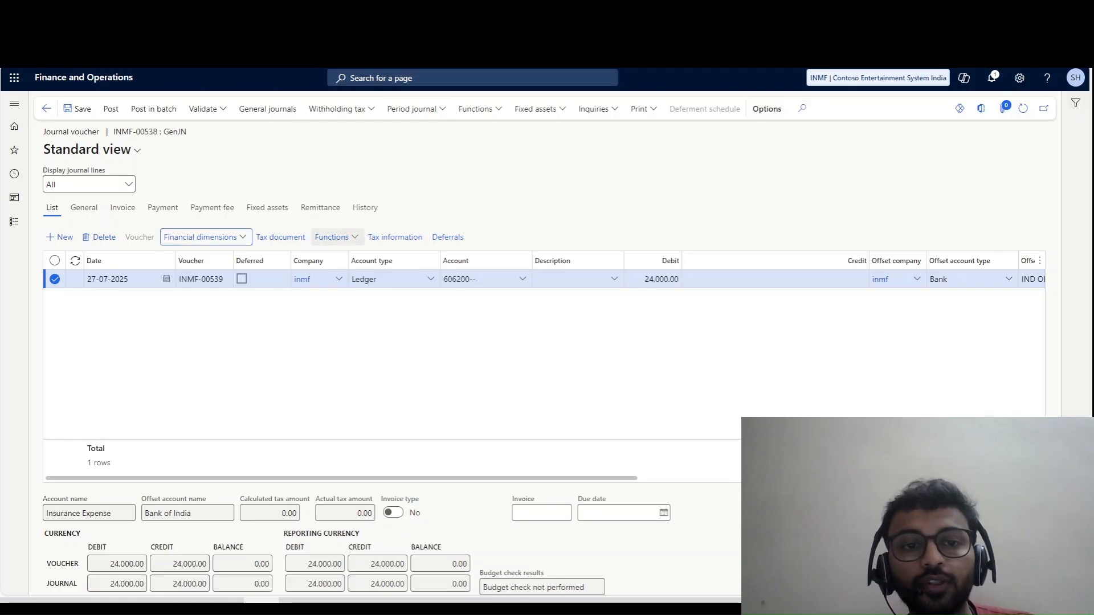
pyautogui.click(337, 237)
pyautogui.click(341, 306)
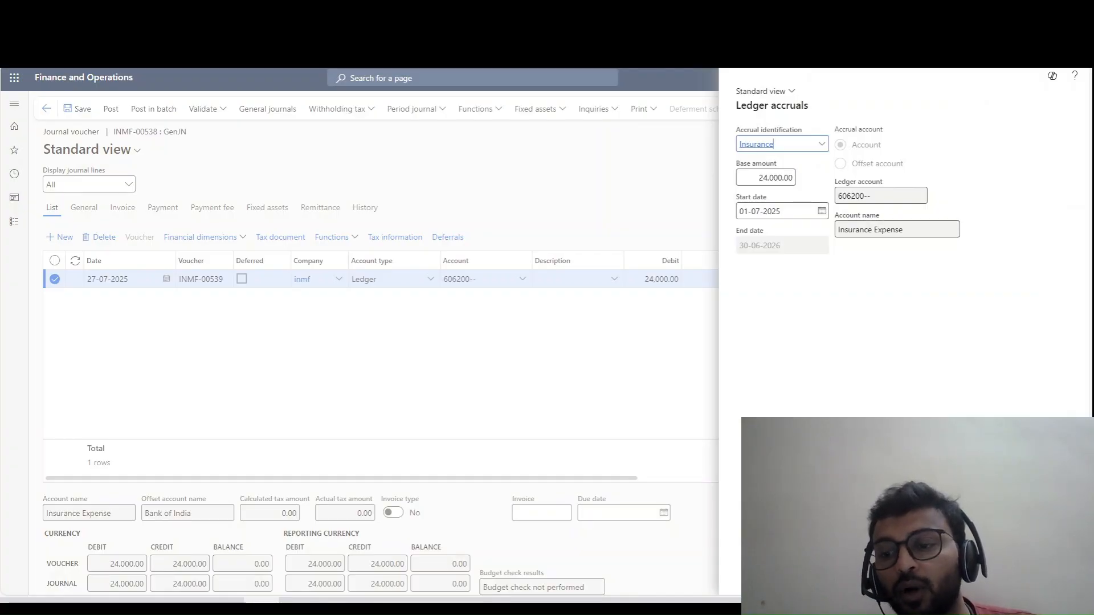
pyautogui.press('Escape')
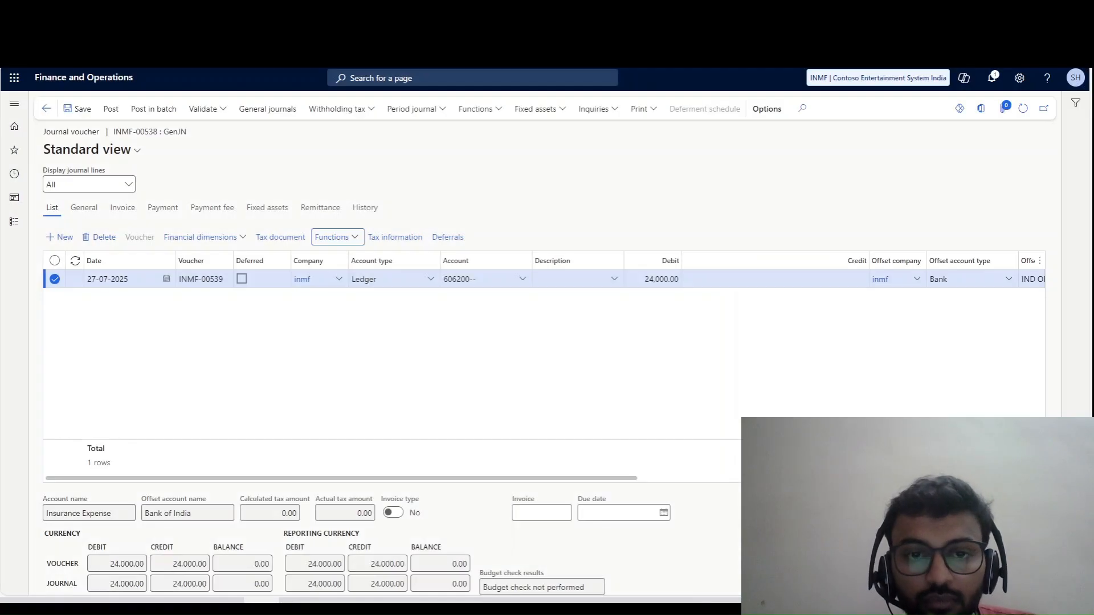
pyautogui.click(479, 279)
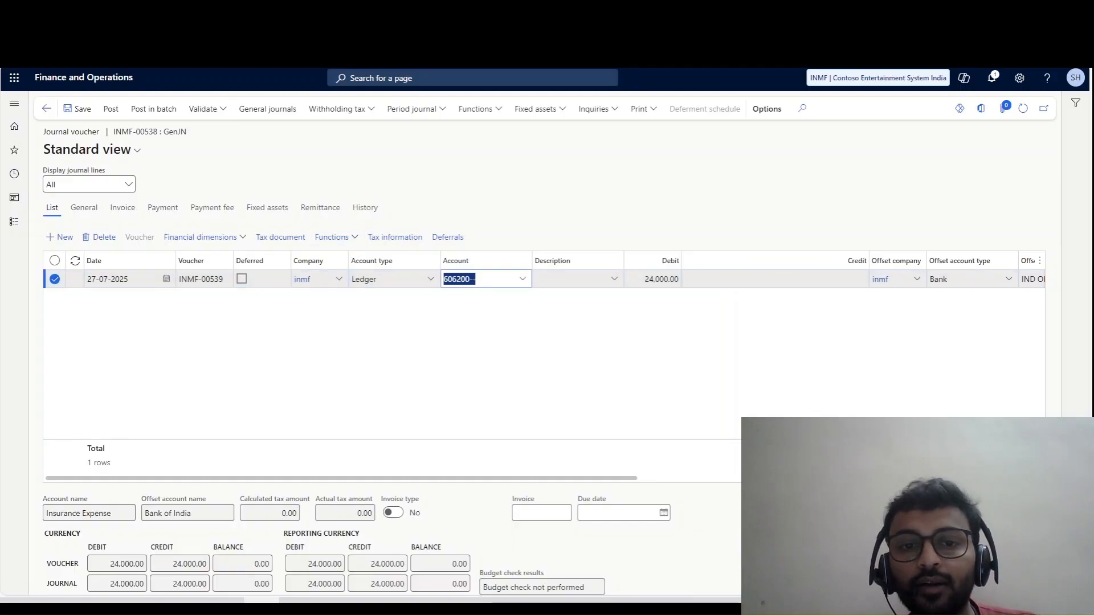
pyautogui.click(456, 365)
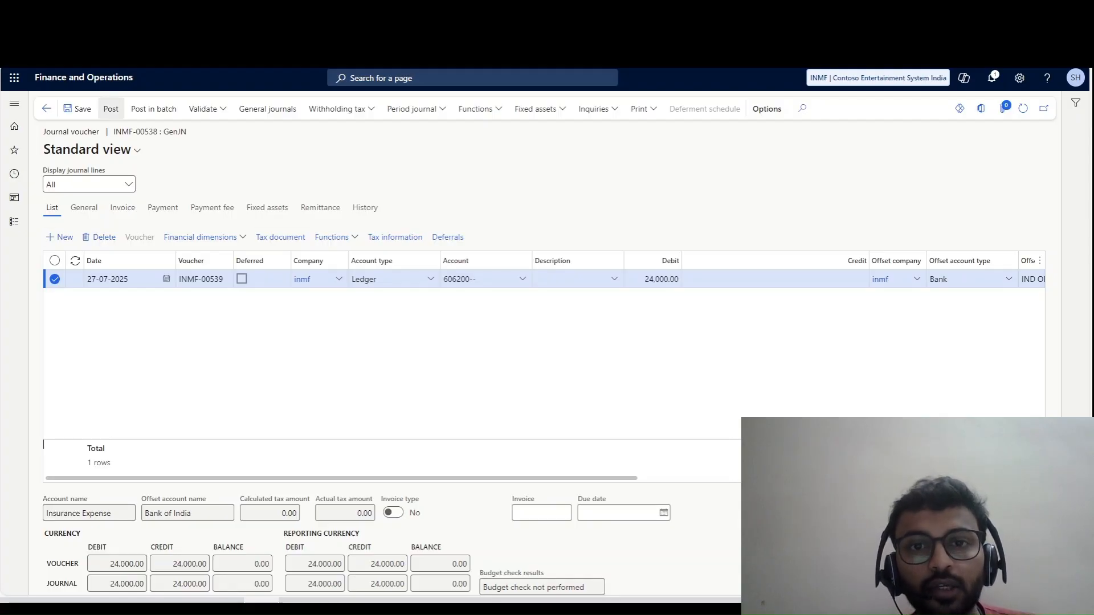
# - Post the journal and inspect the Prepaid Insurance entry in the posted voucher's transactions
pyautogui.click(111, 109)
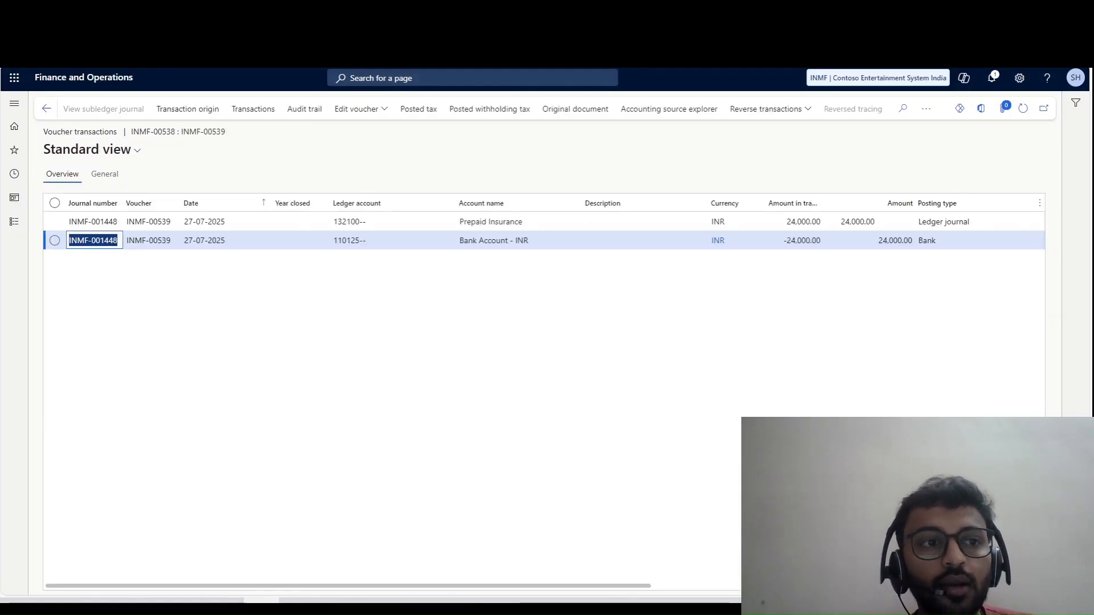
pyautogui.press('Escape')
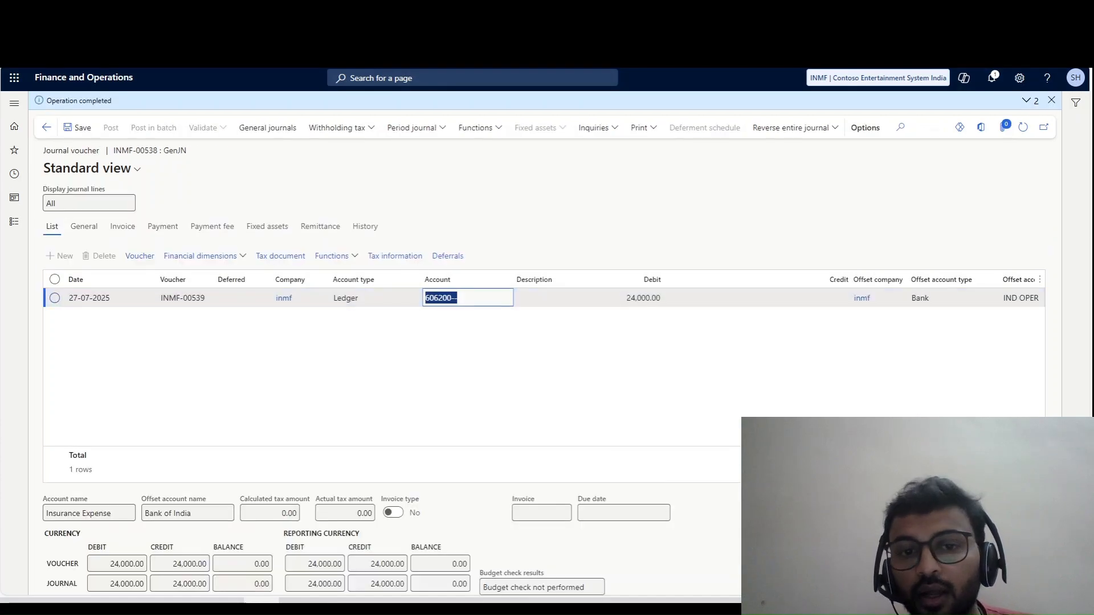
pyautogui.moveTo(463, 298); pyautogui.dragTo(394, 317)
pyautogui.click(387, 341)
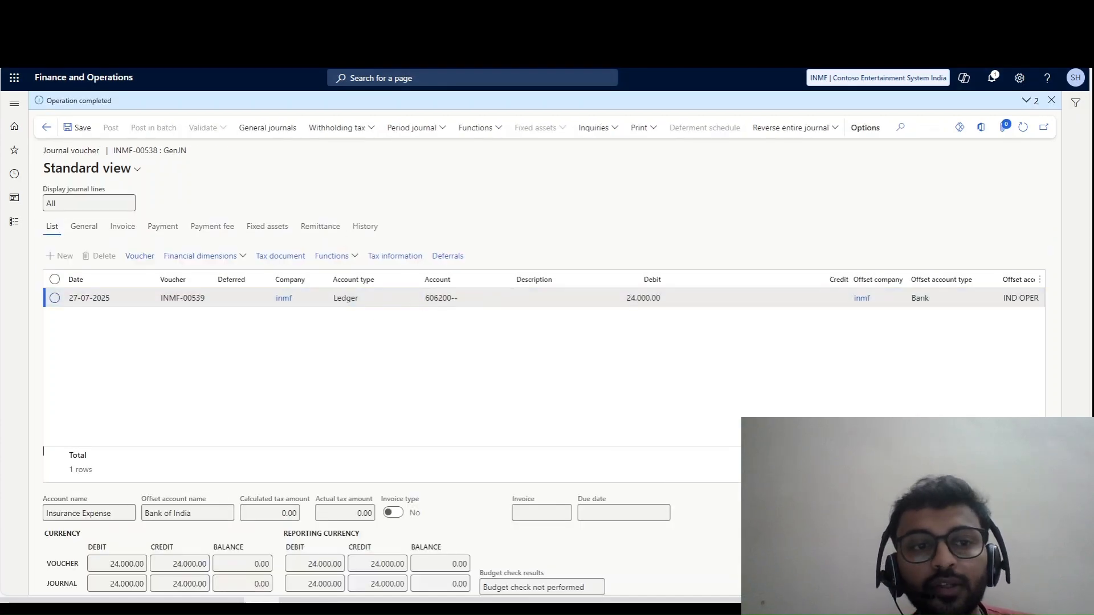
pyautogui.click(140, 256)
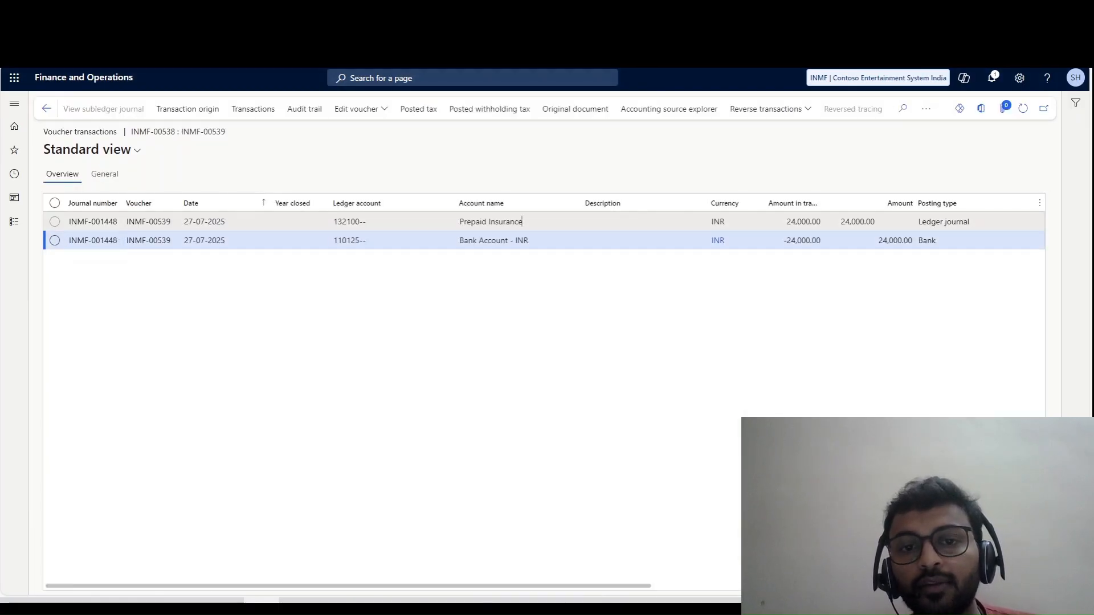
pyautogui.click(522, 222)
# - Compare the posted voucher with the Prepaid Insurance and To, Bank cells in the Excel sheet, then return to the journal voucher
pyautogui.hotkey('alt', 'Tab')
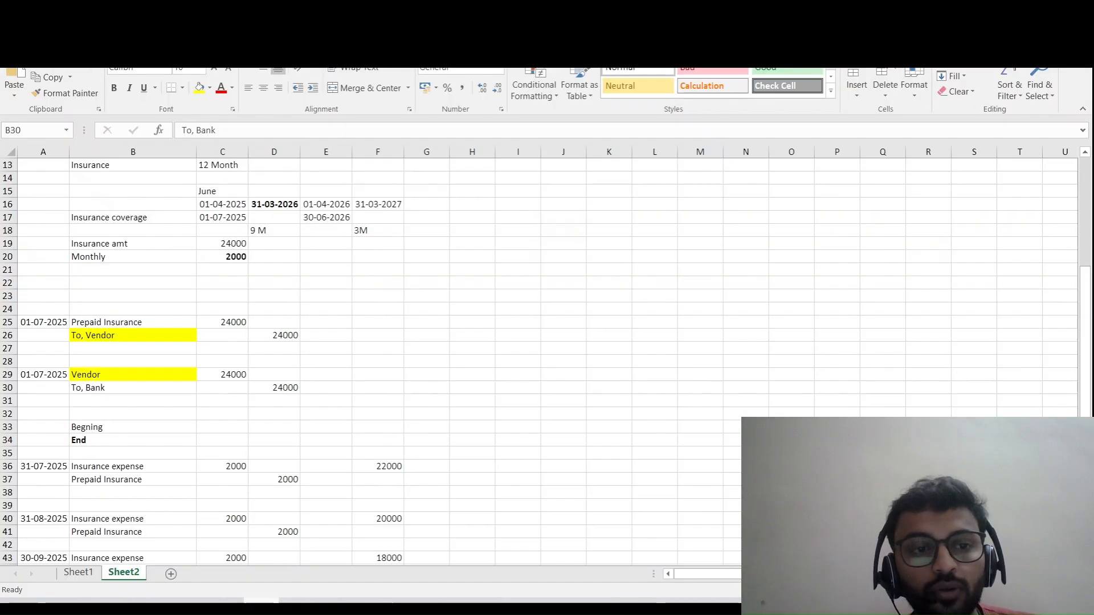
pyautogui.keyDown('ctrl'); pyautogui.click(132, 388); pyautogui.keyUp('ctrl')
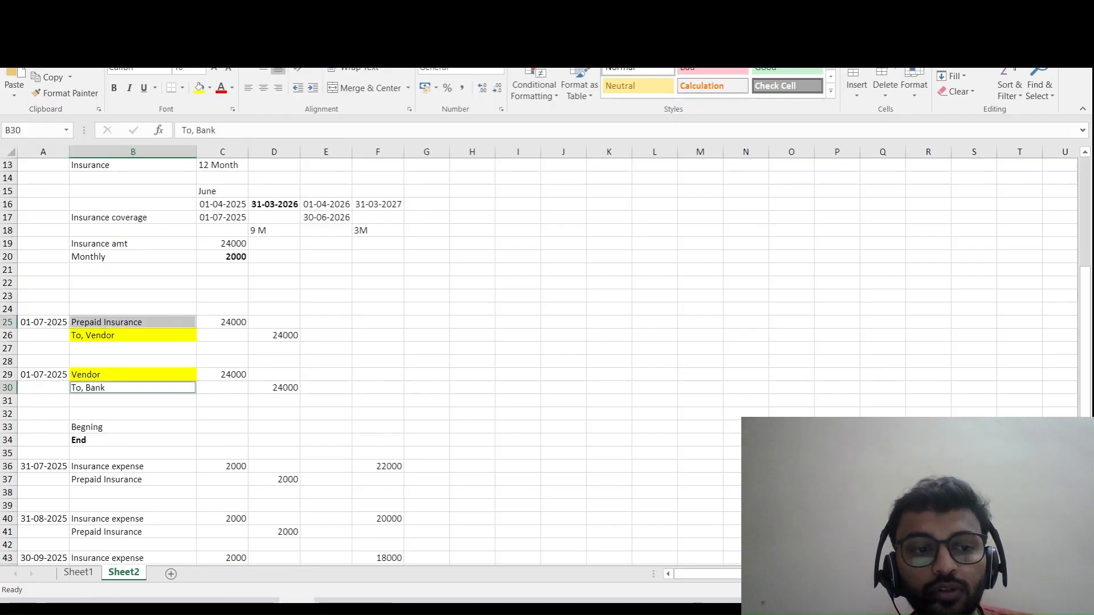
pyautogui.hotkey('alt', 'Tab')
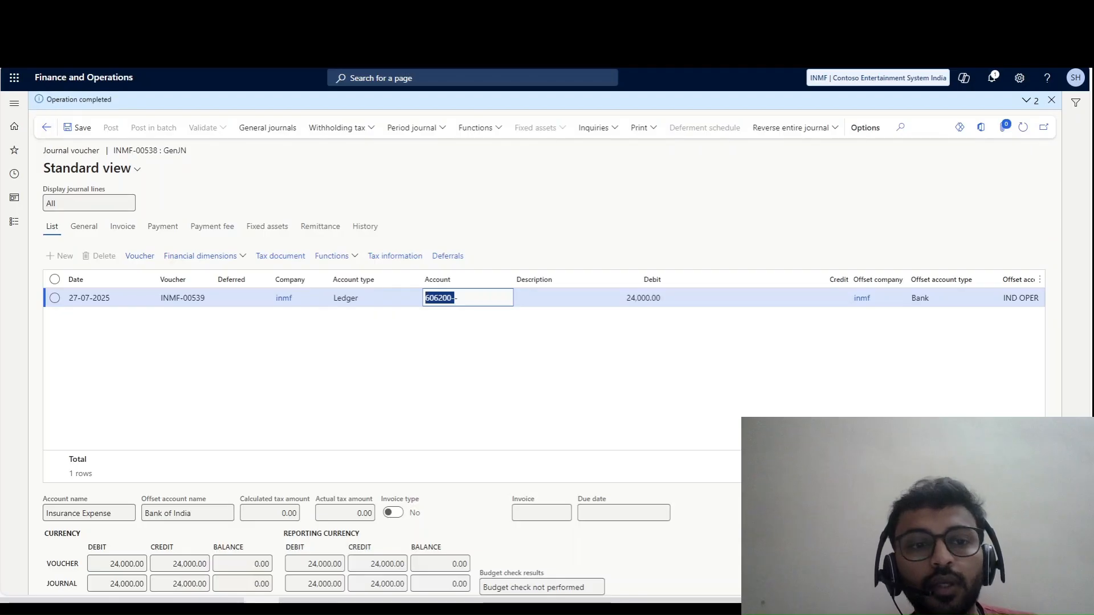
pyautogui.click(140, 256)
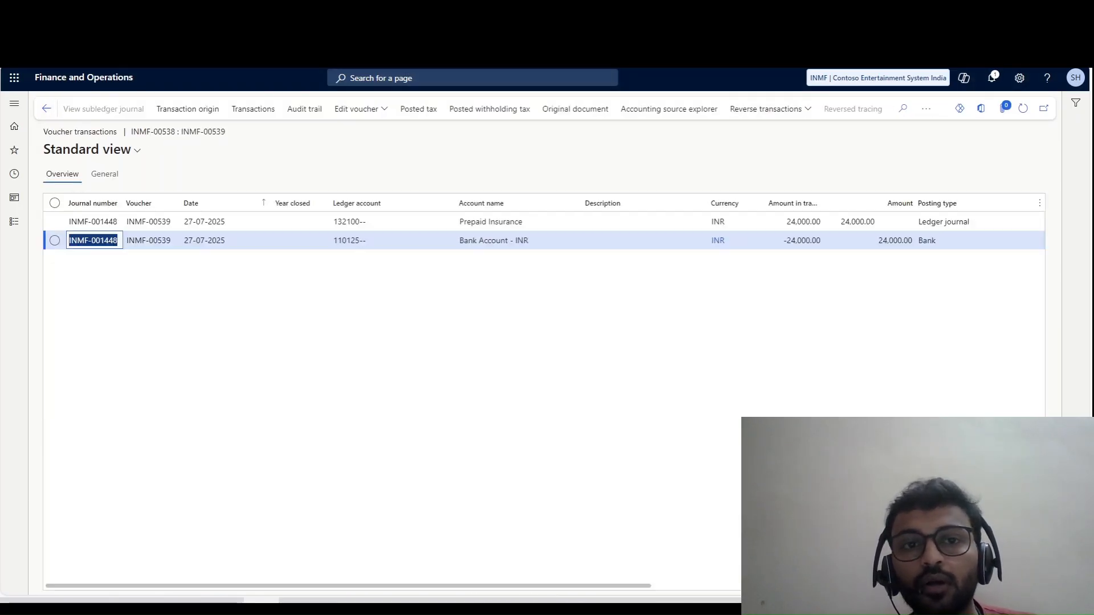
pyautogui.click(46, 108)
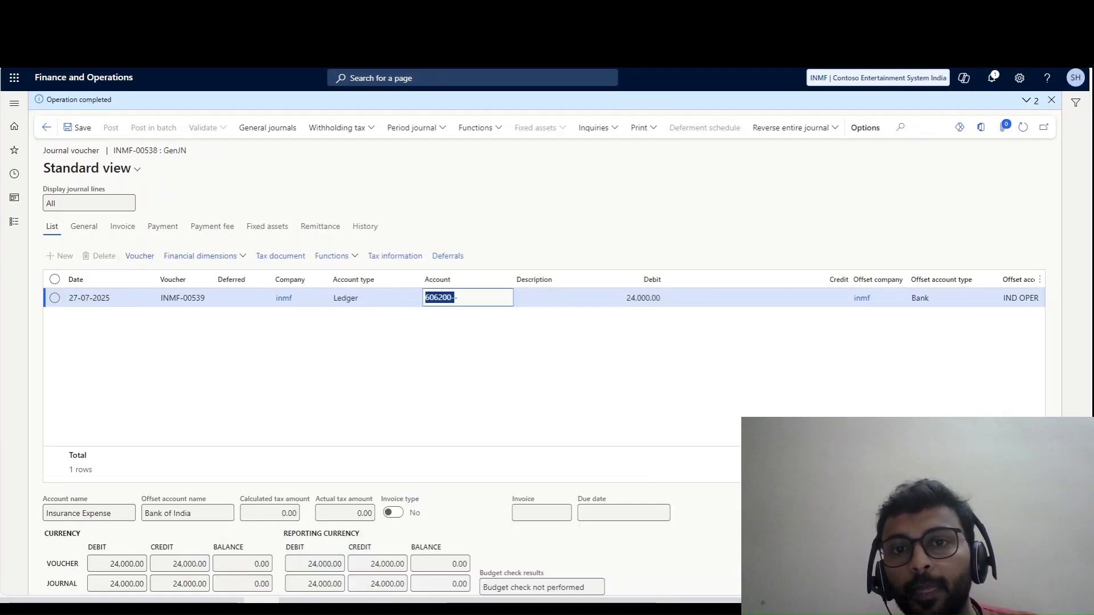
# - Run the Posted transactions by journal report for the posted journal with its default parameters and enlarge the output to 110%
pyautogui.click(641, 128)
pyautogui.click(675, 182)
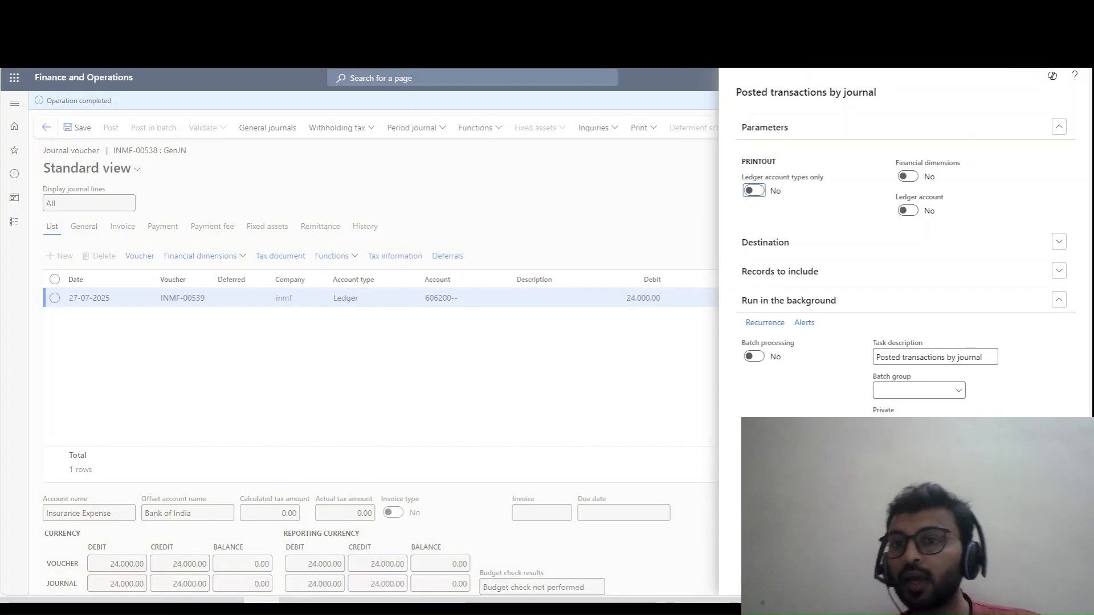
pyautogui.click(1016, 578)
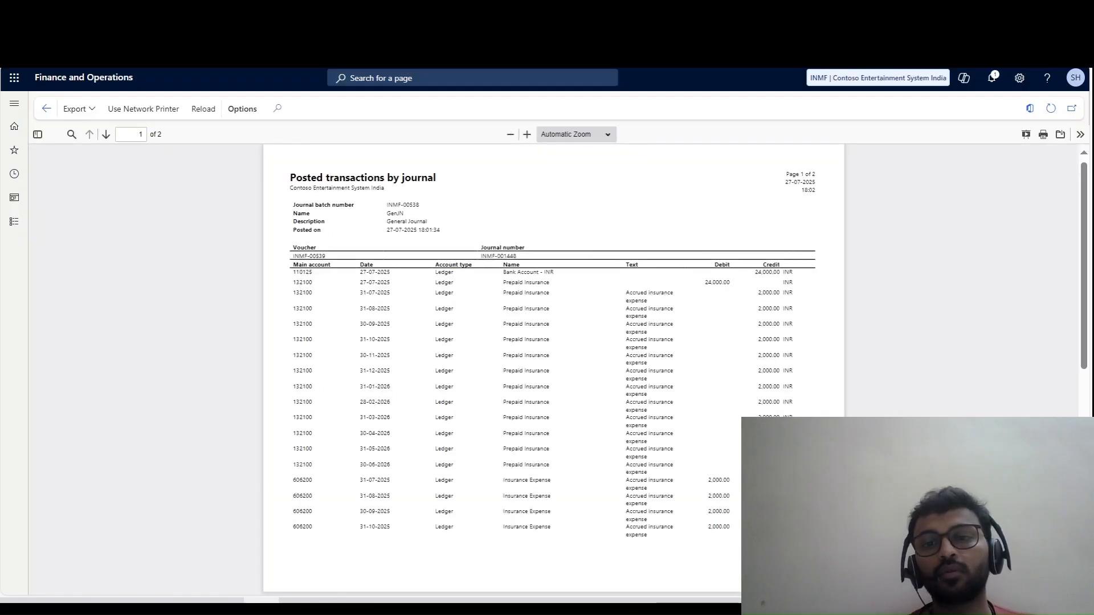
pyautogui.scroll(-7, 553, 369)
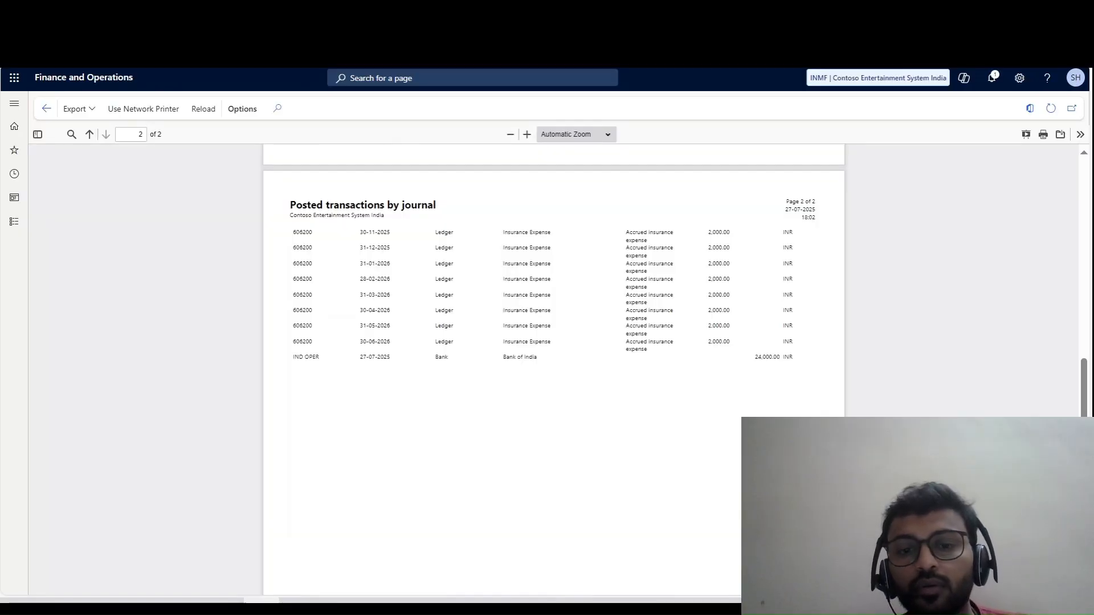
pyautogui.scroll(8, 554, 369)
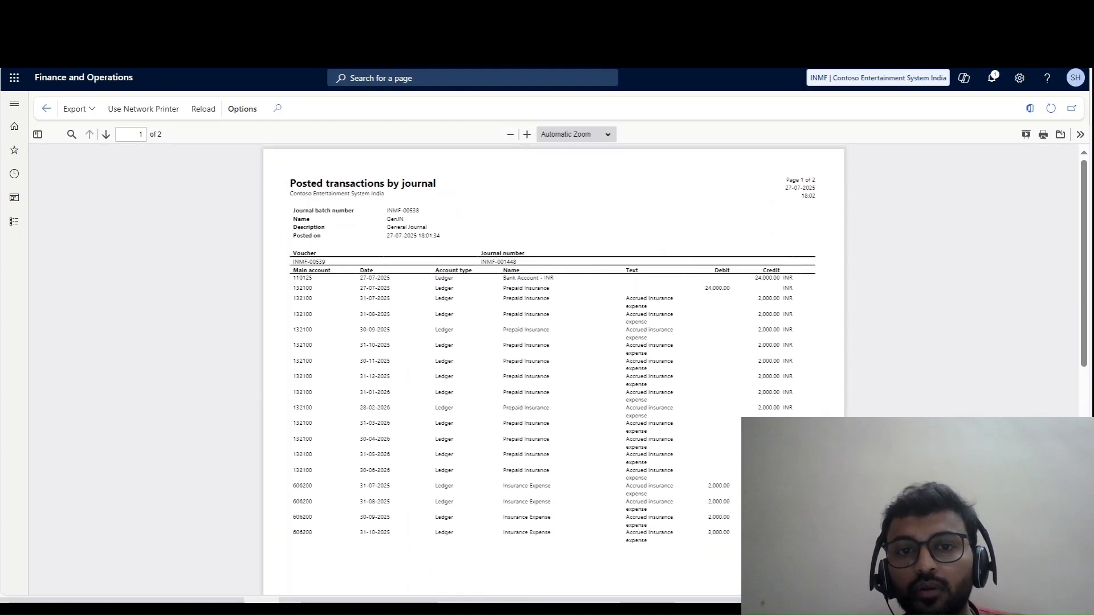
pyautogui.click(527, 134)
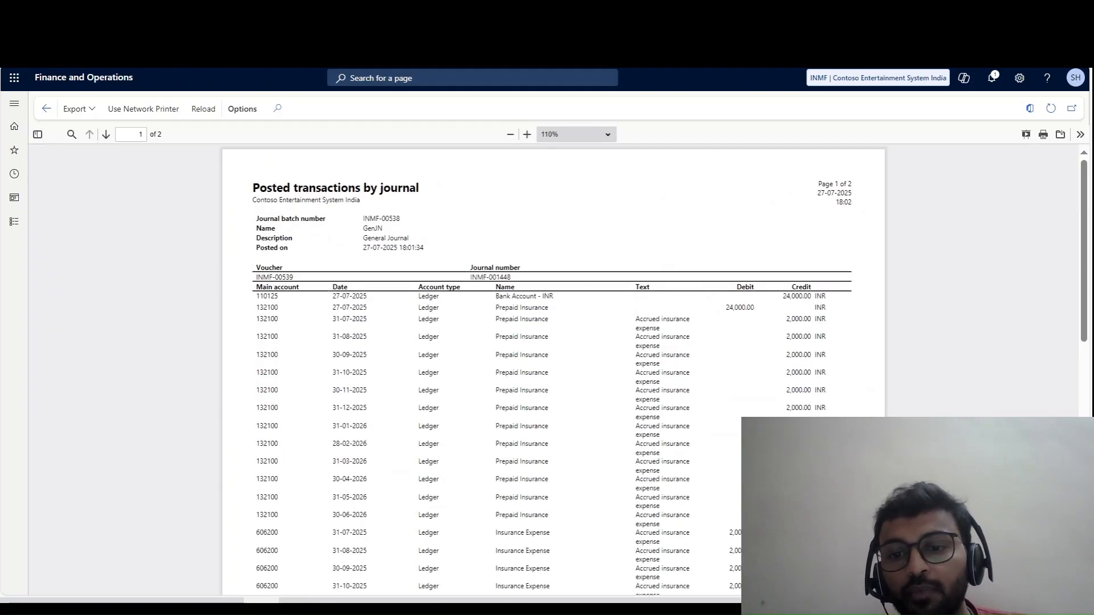
# - Highlight the monthly Prepaid Insurance credit lines and their dates on the report's first page
pyautogui.moveTo(786, 319); pyautogui.dragTo(799, 515)
pyautogui.scroll(-2, 799, 515)
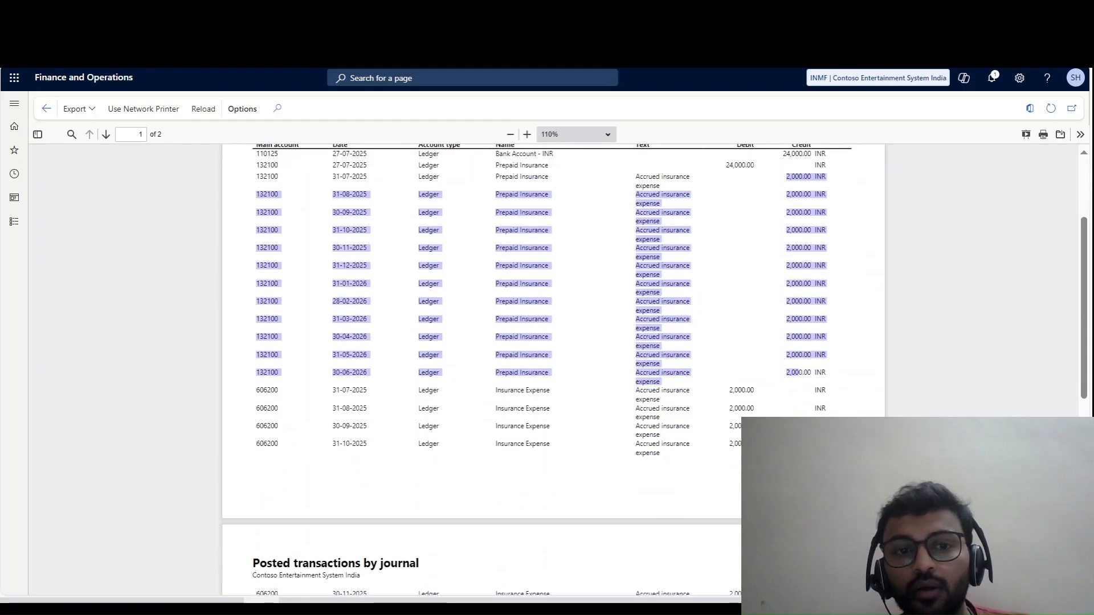
pyautogui.click(799, 515)
pyautogui.moveTo(364, 195); pyautogui.dragTo(376, 473)
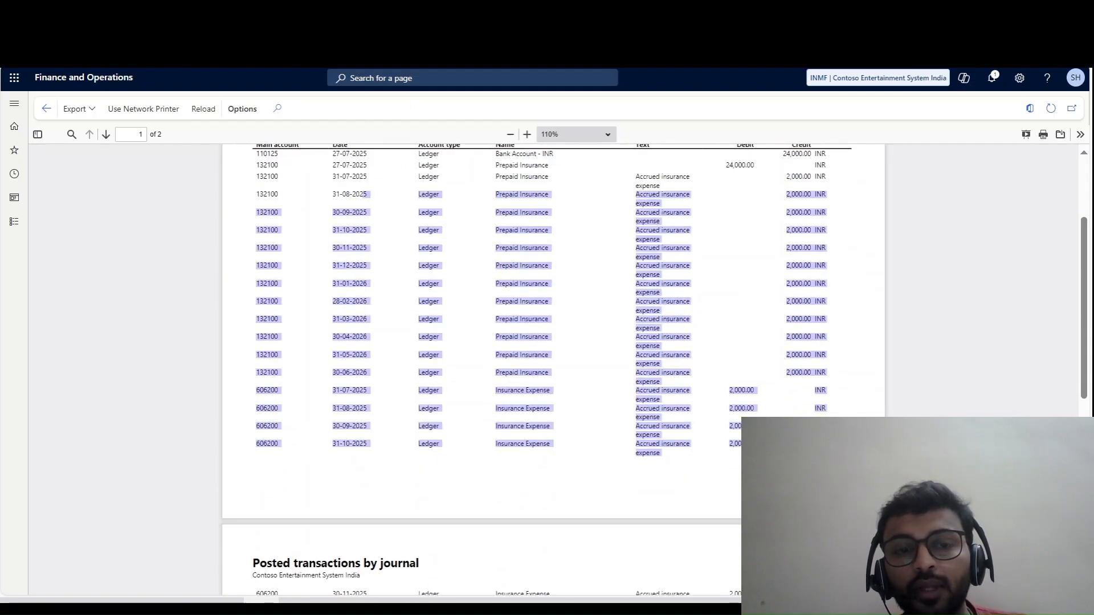
pyautogui.click(376, 473)
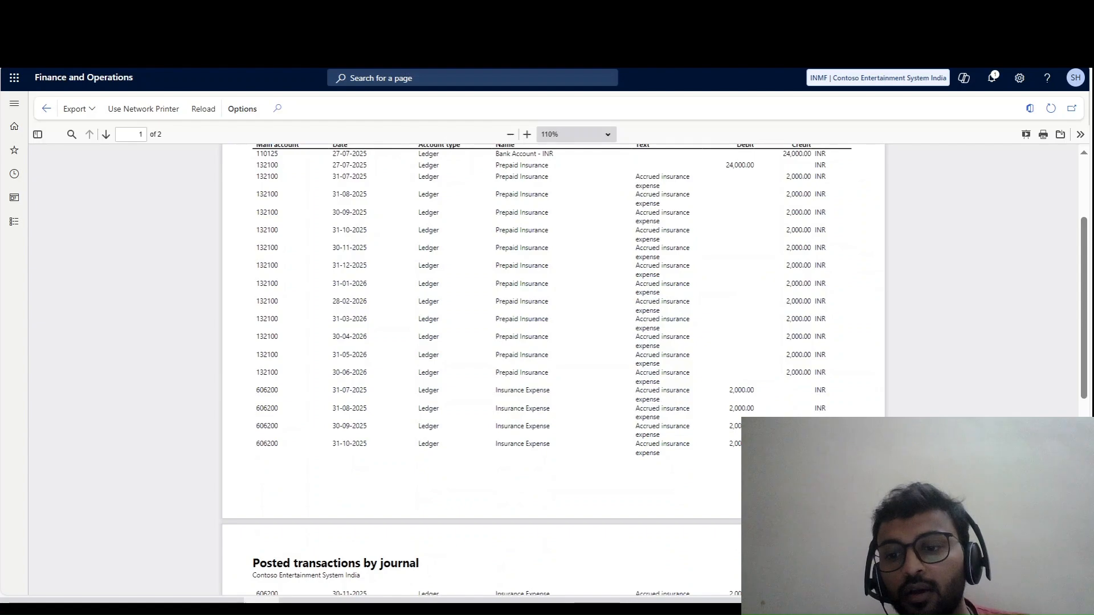
# - Examine the accrued Insurance Expense lines across both report pages against the Prepaid Insurance lines
pyautogui.scroll(-3, 376, 473)
pyautogui.moveTo(252, 346); pyautogui.dragTo(741, 474)
pyautogui.click(740, 474)
pyautogui.scroll(3, 552, 370)
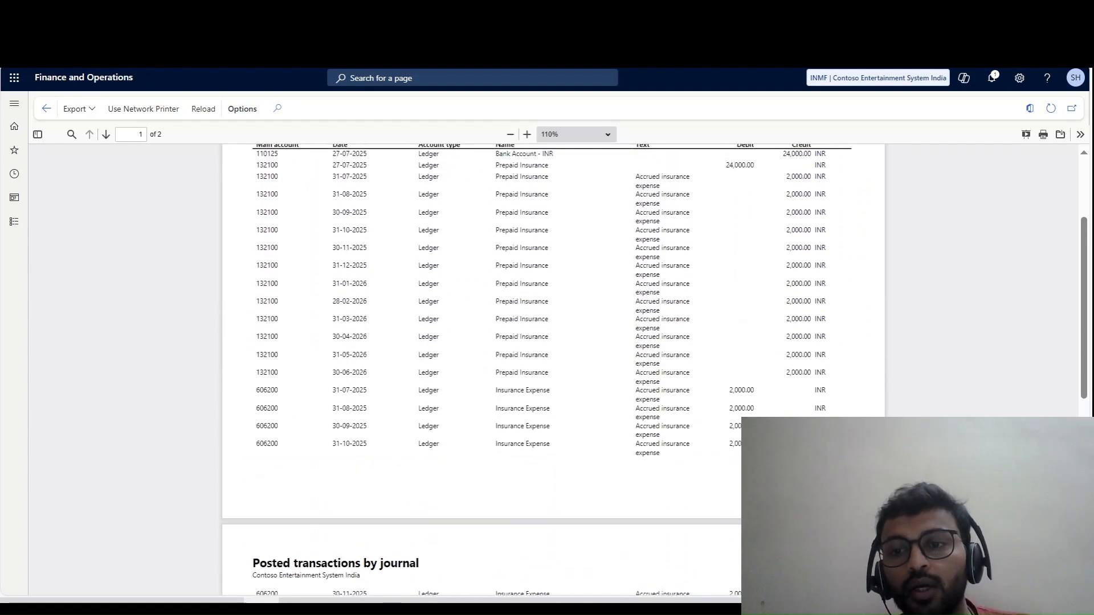
pyautogui.scroll(-4, 552, 370)
pyautogui.scroll(10, 552, 370)
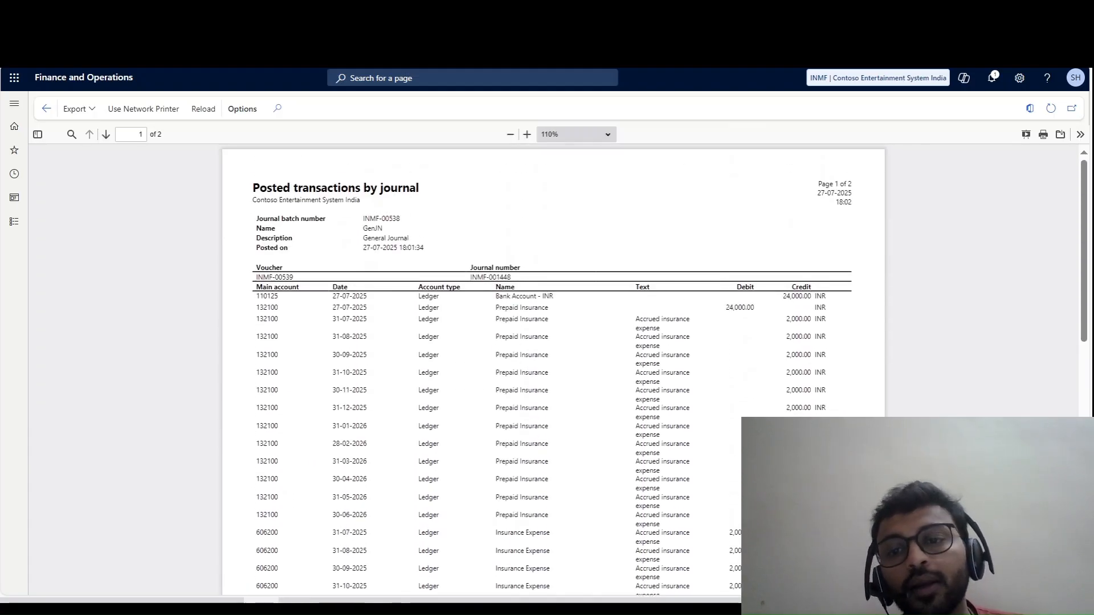
pyautogui.scroll(-3, 552, 370)
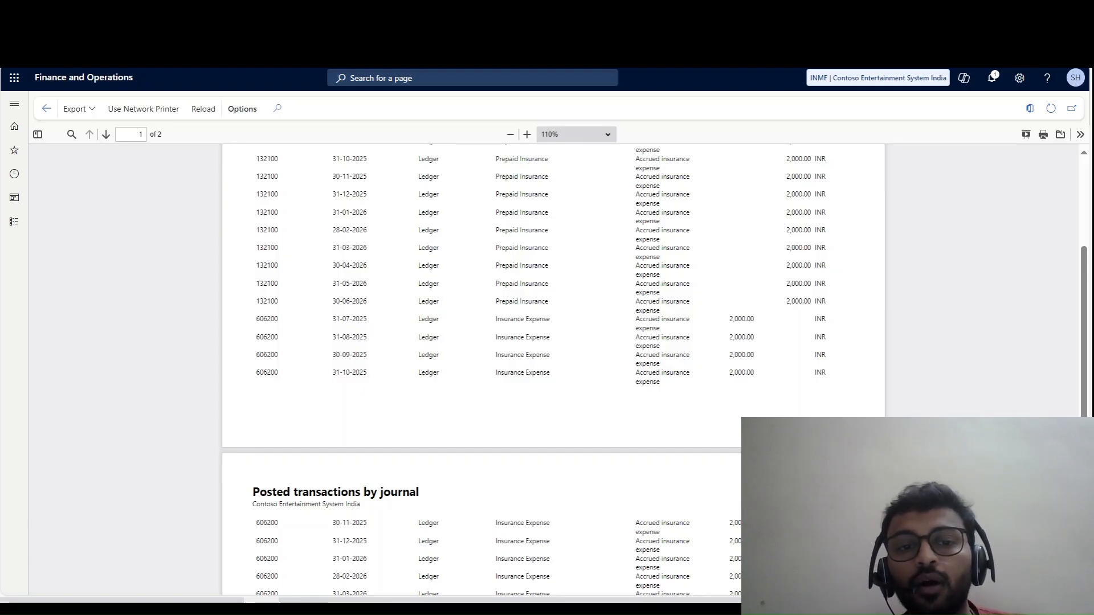
pyautogui.scroll(-3, 552, 371)
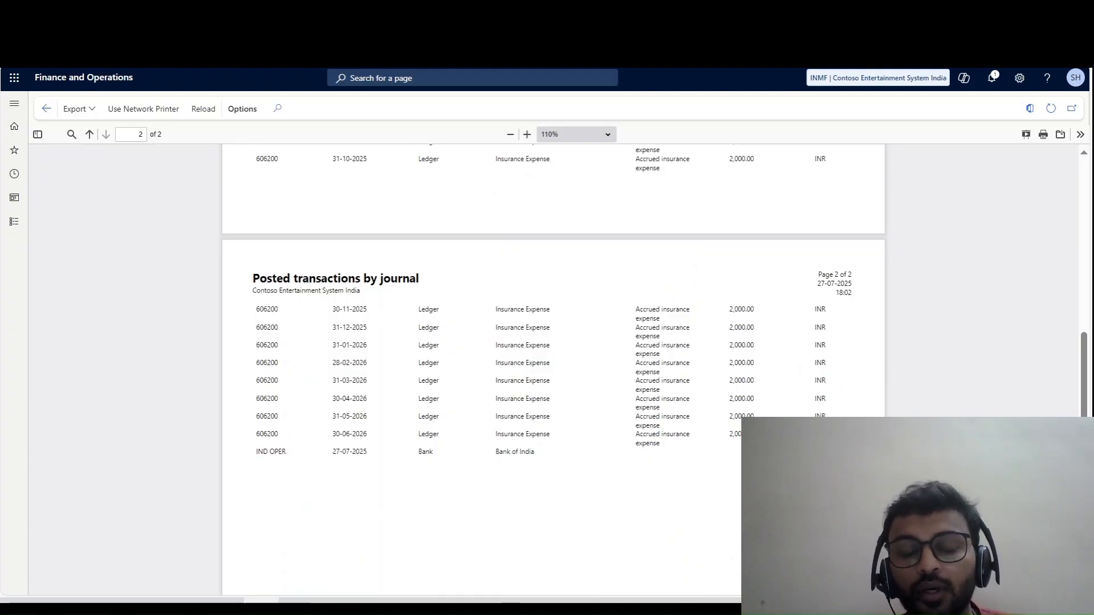
# - Highlight the final 2026 Insurance Expense lines and the Bank of India line on the report's second page
pyautogui.moveTo(728, 363); pyautogui.dragTo(723, 461)
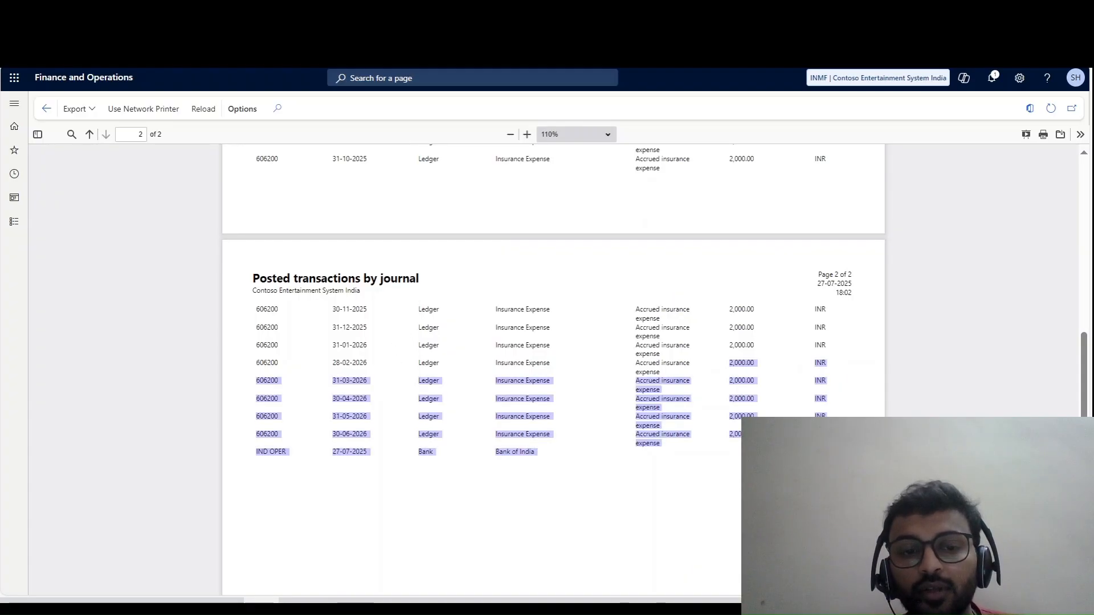
pyautogui.click(723, 461)
pyautogui.moveTo(332, 434); pyautogui.dragTo(536, 453)
pyautogui.click(536, 453)
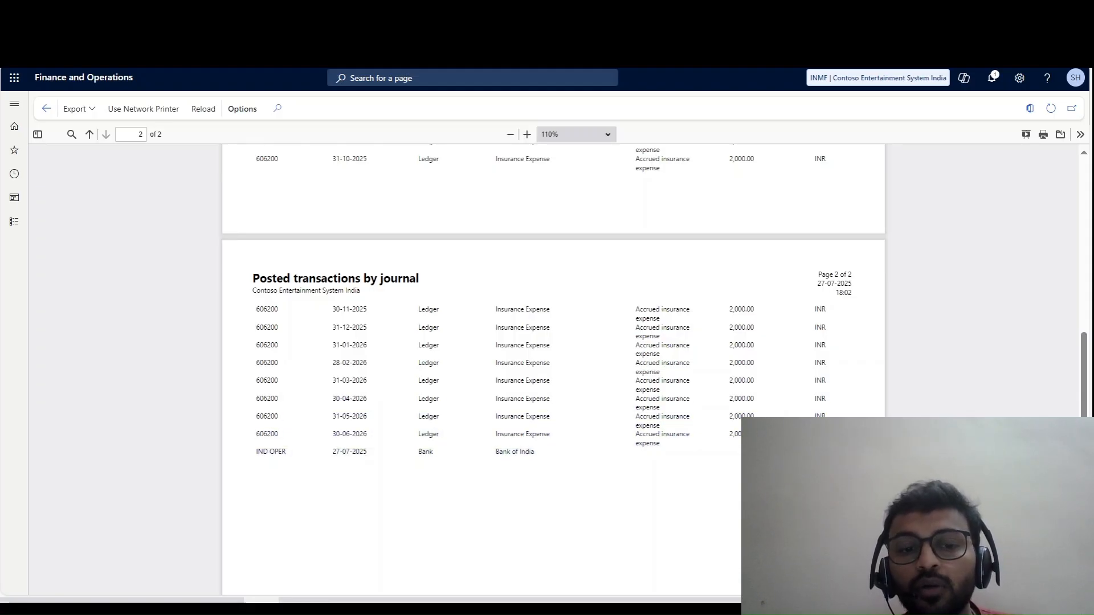
pyautogui.scroll(15, 553, 370)
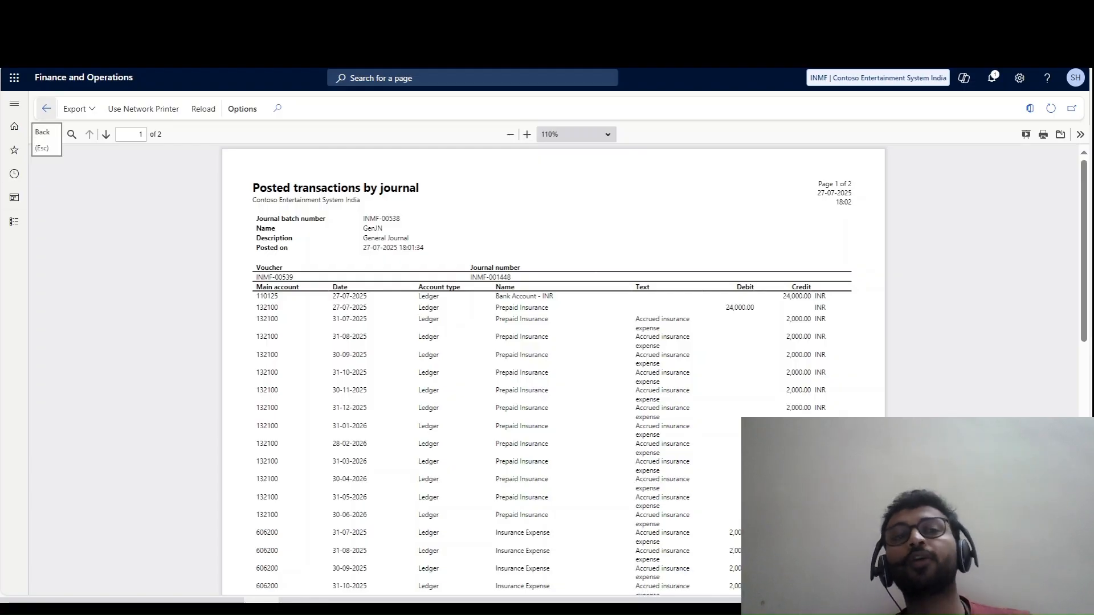
# - Review the full posted transactions report once more, then close it and return to the journal voucher
pyautogui.scroll(-3, 552, 370)
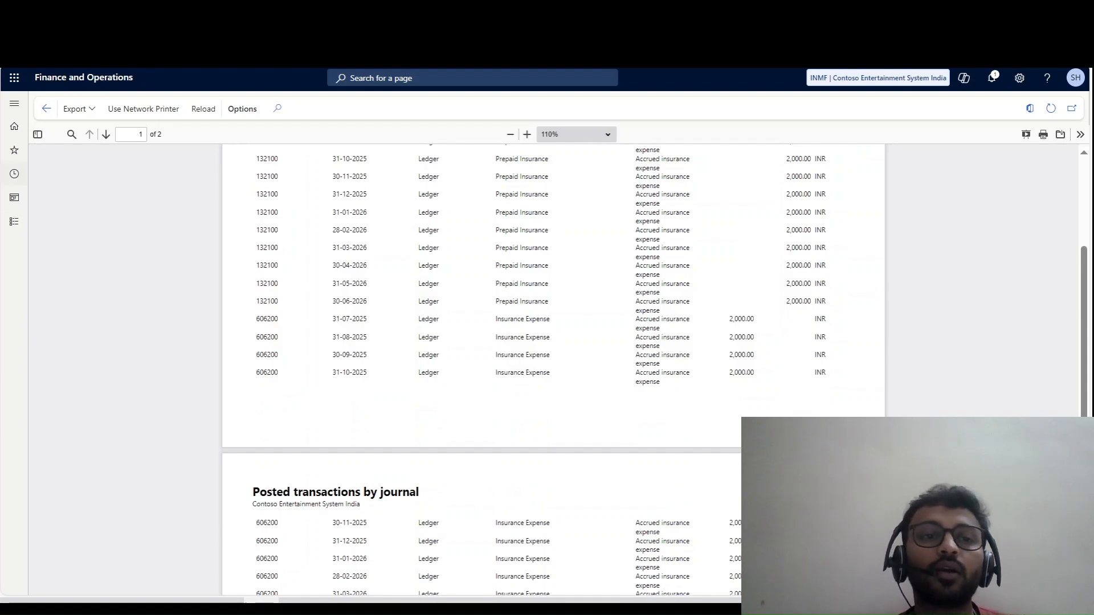
pyautogui.scroll(-5, 552, 370)
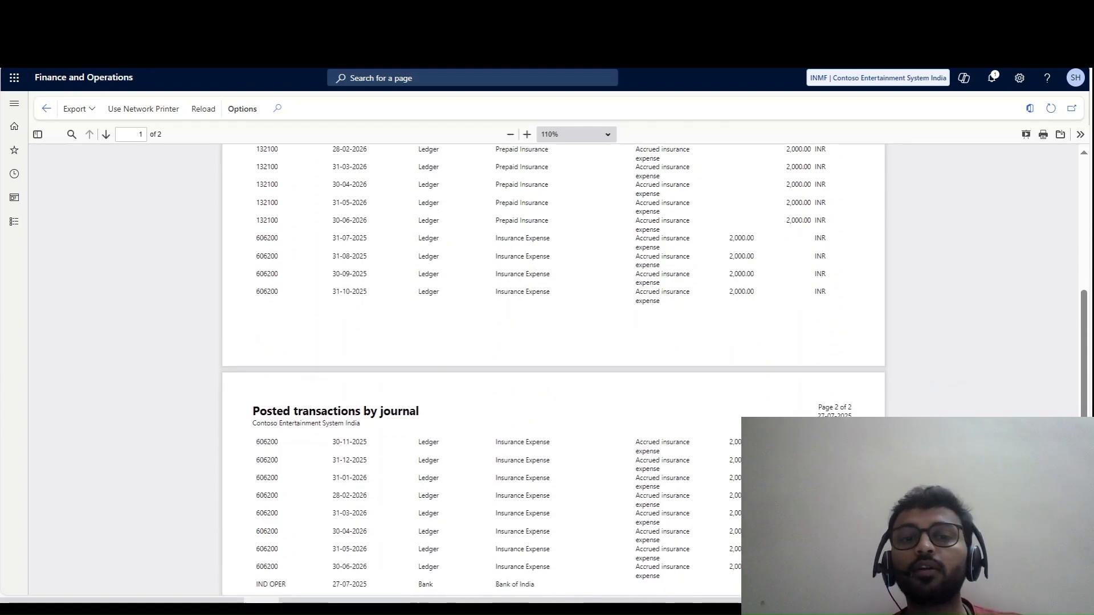
pyautogui.scroll(10, 552, 371)
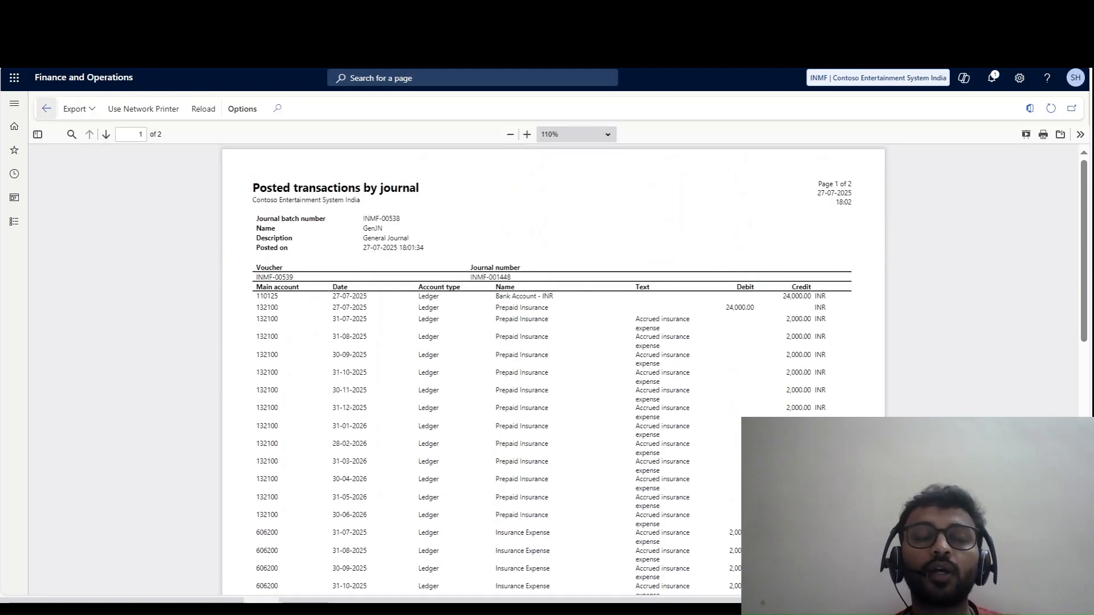
pyautogui.click(46, 108)
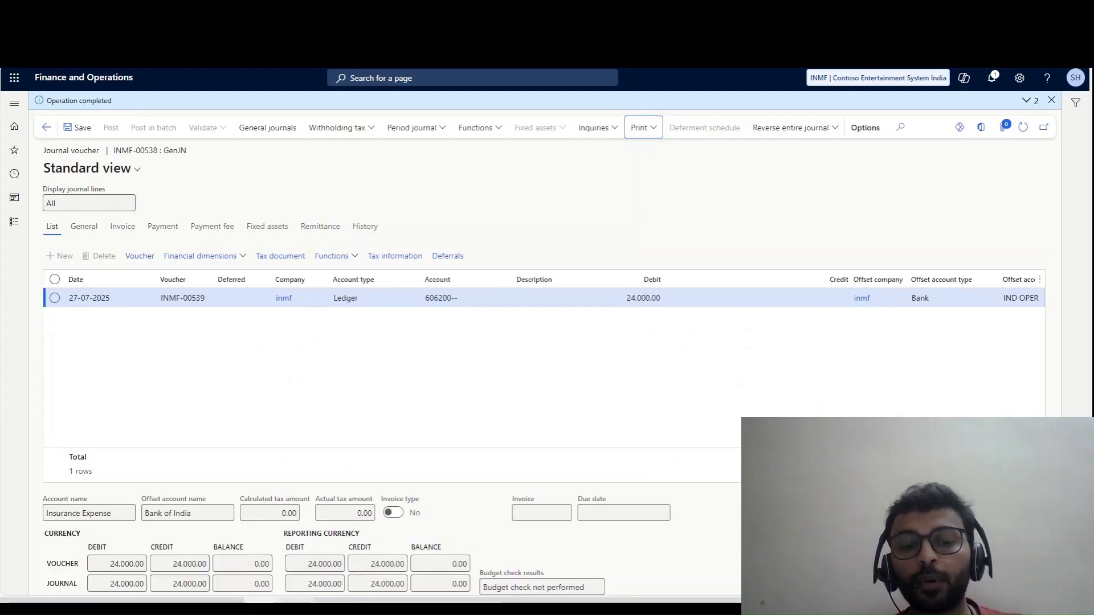
# - Switch to the TB workbook in Excel and review the insurance example from its coverage dates to the monthly expense entries
pyautogui.moveTo(295, 605)
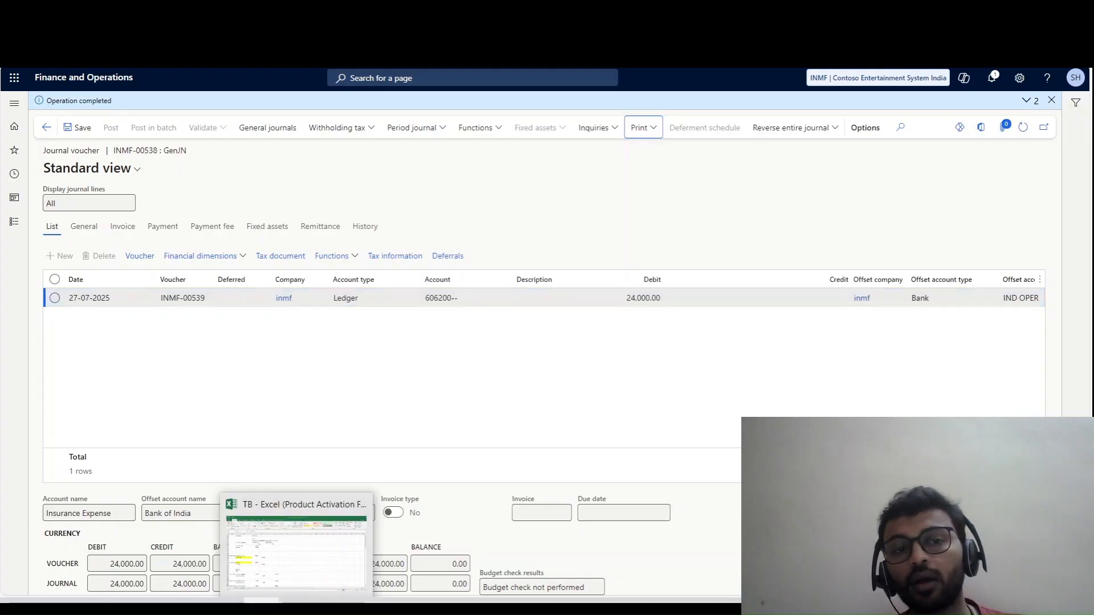
pyautogui.click(296, 550)
pyautogui.scroll(4, 370, 359)
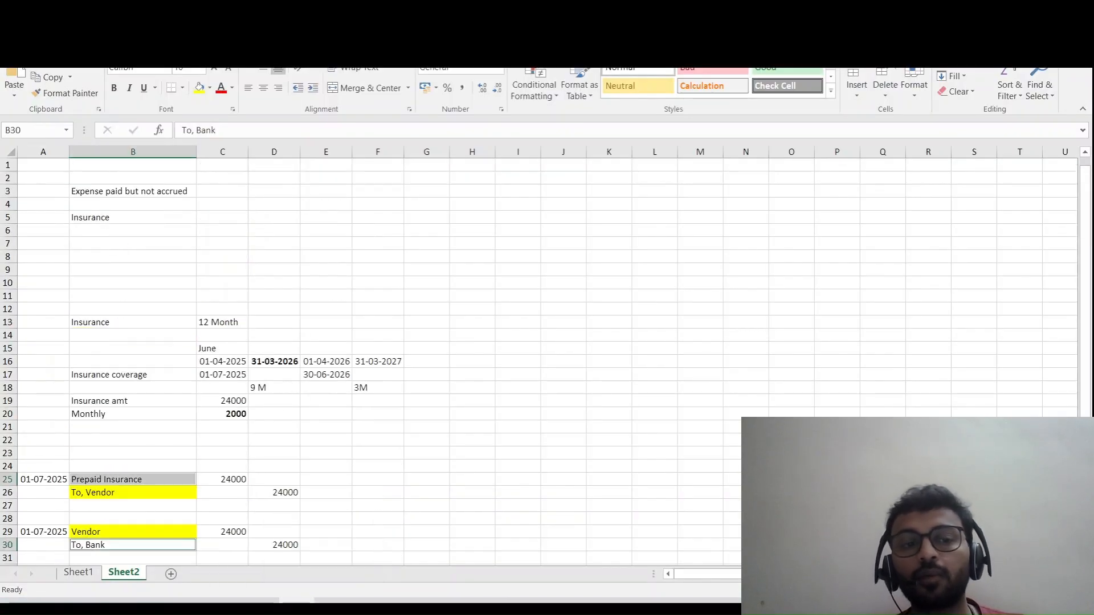
pyautogui.scroll(-1, 370, 359)
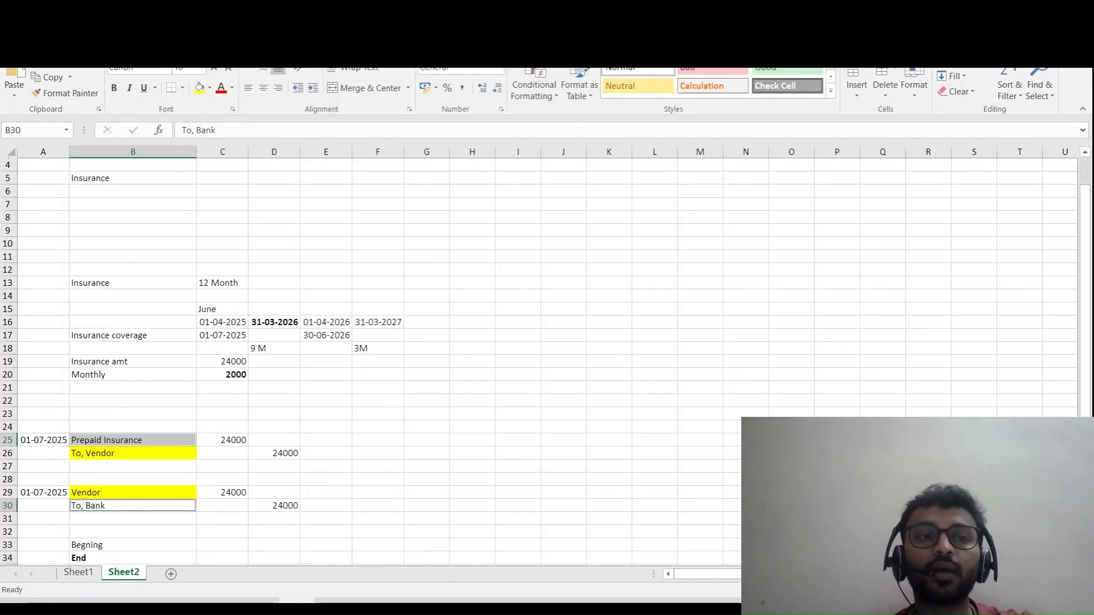
pyautogui.scroll(-5, 371, 359)
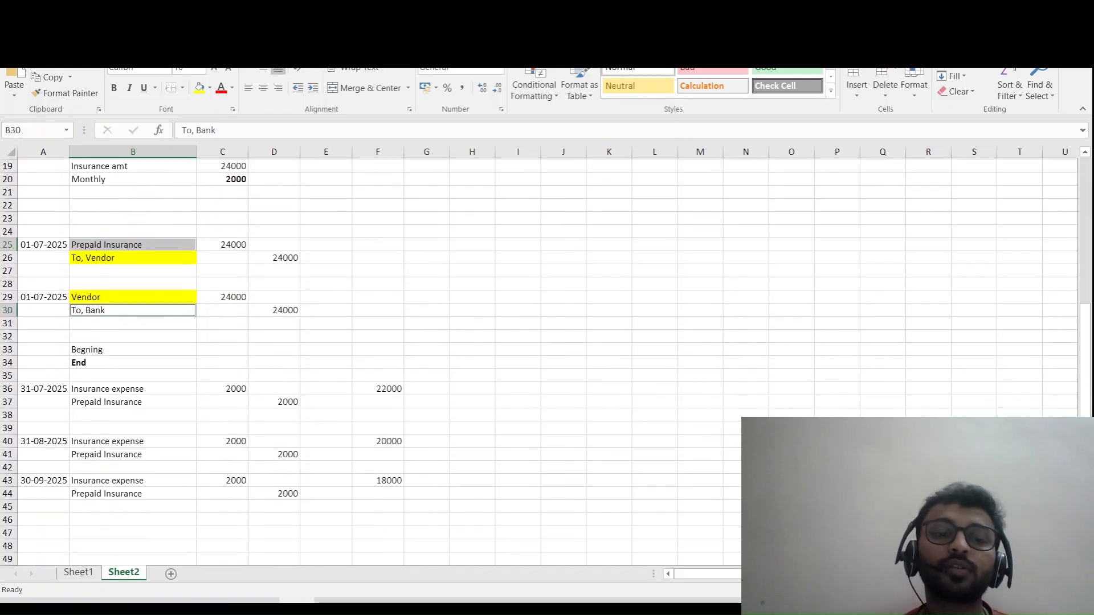